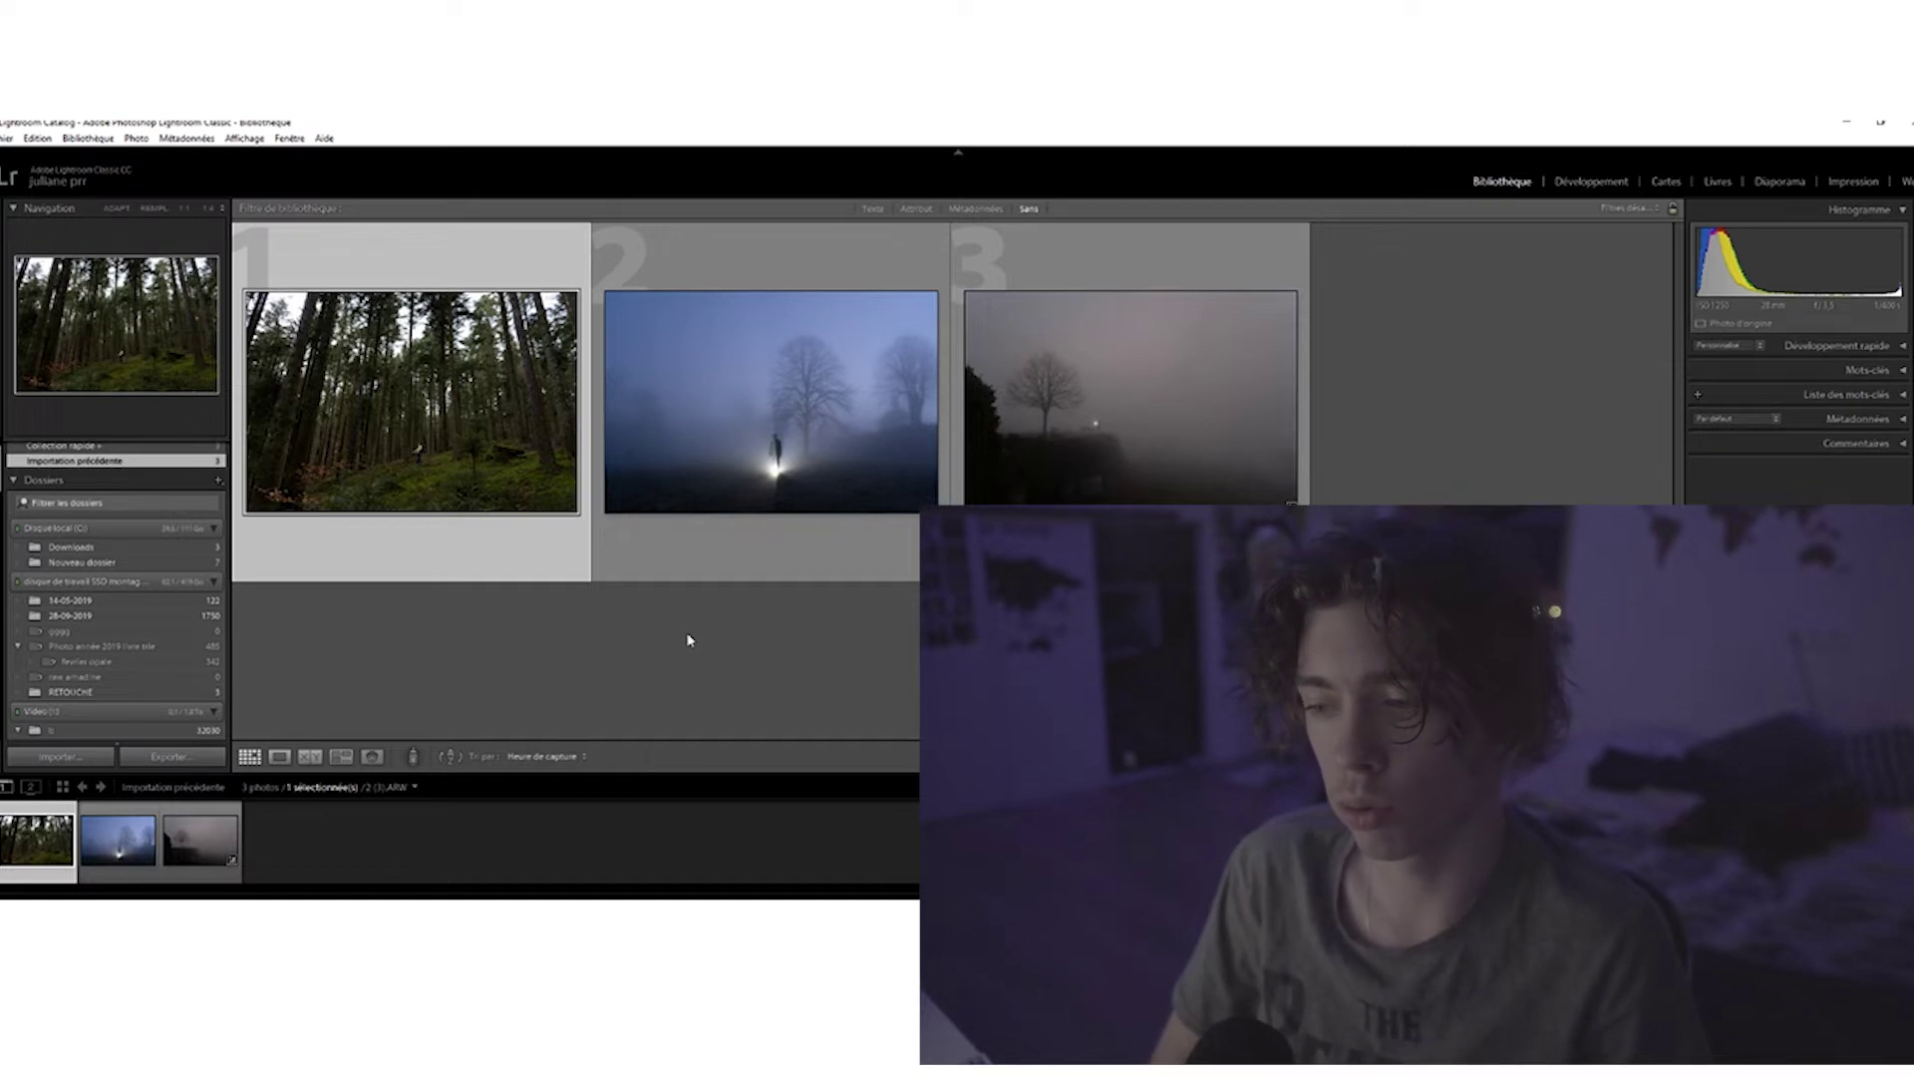
Open the forest photo 2 (3).ARW in the Develop module and inspect its mossy ground and trees up close.
key("d")
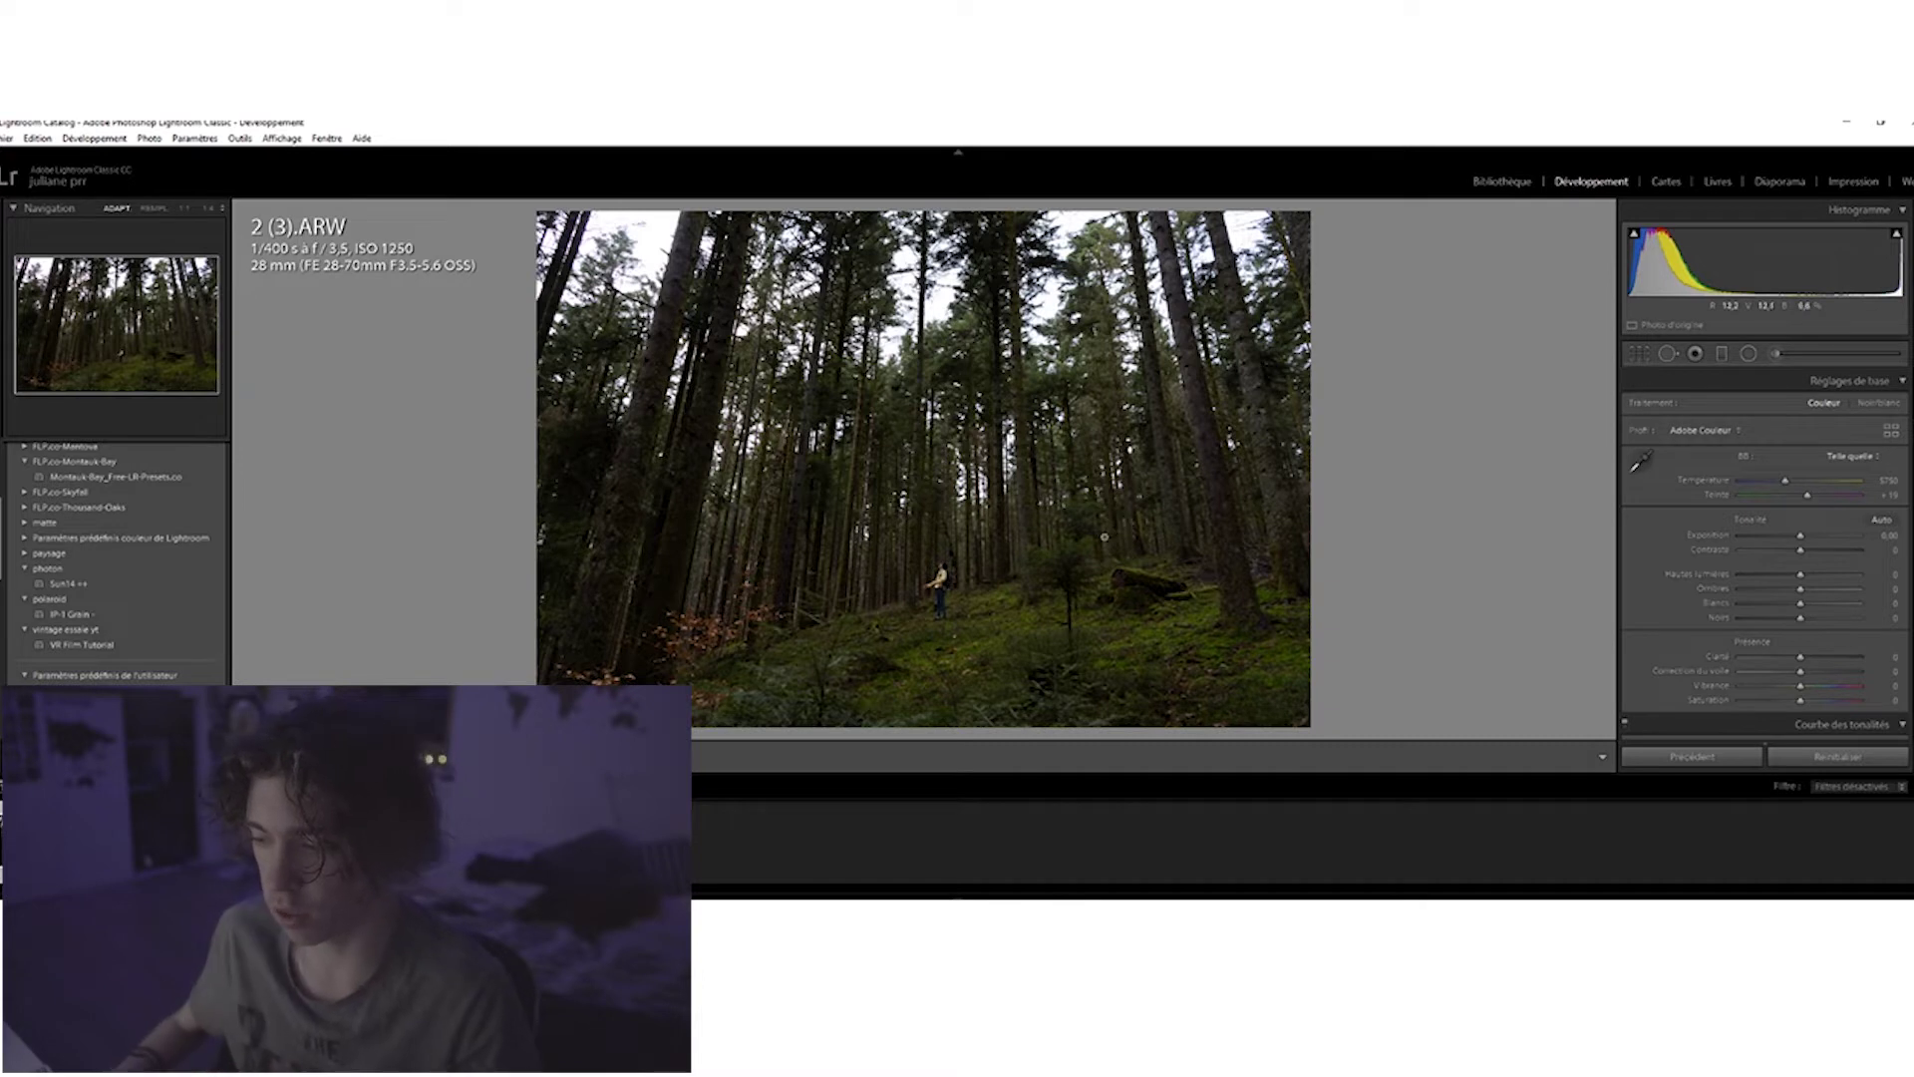
left_click(1179, 643)
left_click_drag(1179, 673, 1167, 476)
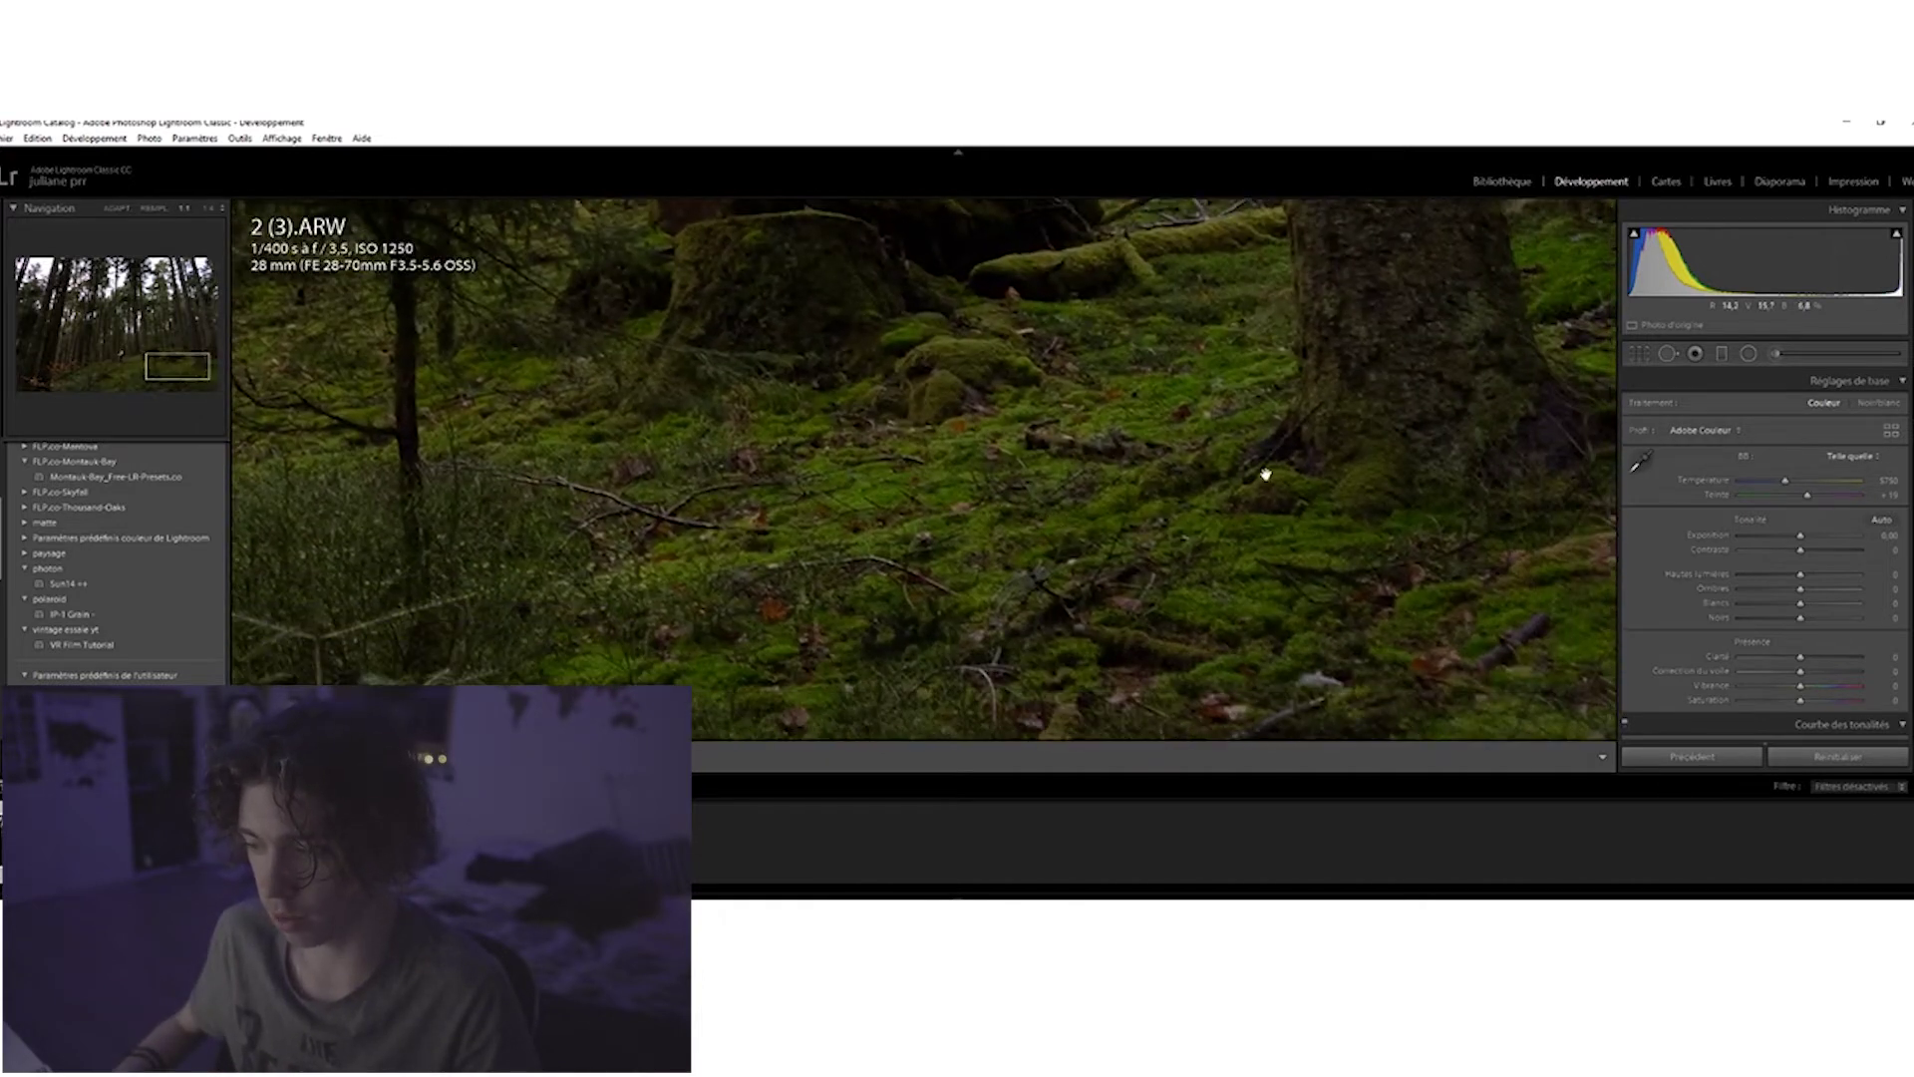
left_click(888, 461)
left_click(928, 631)
left_click_drag(868, 620, 892, 697)
left_click(887, 635)
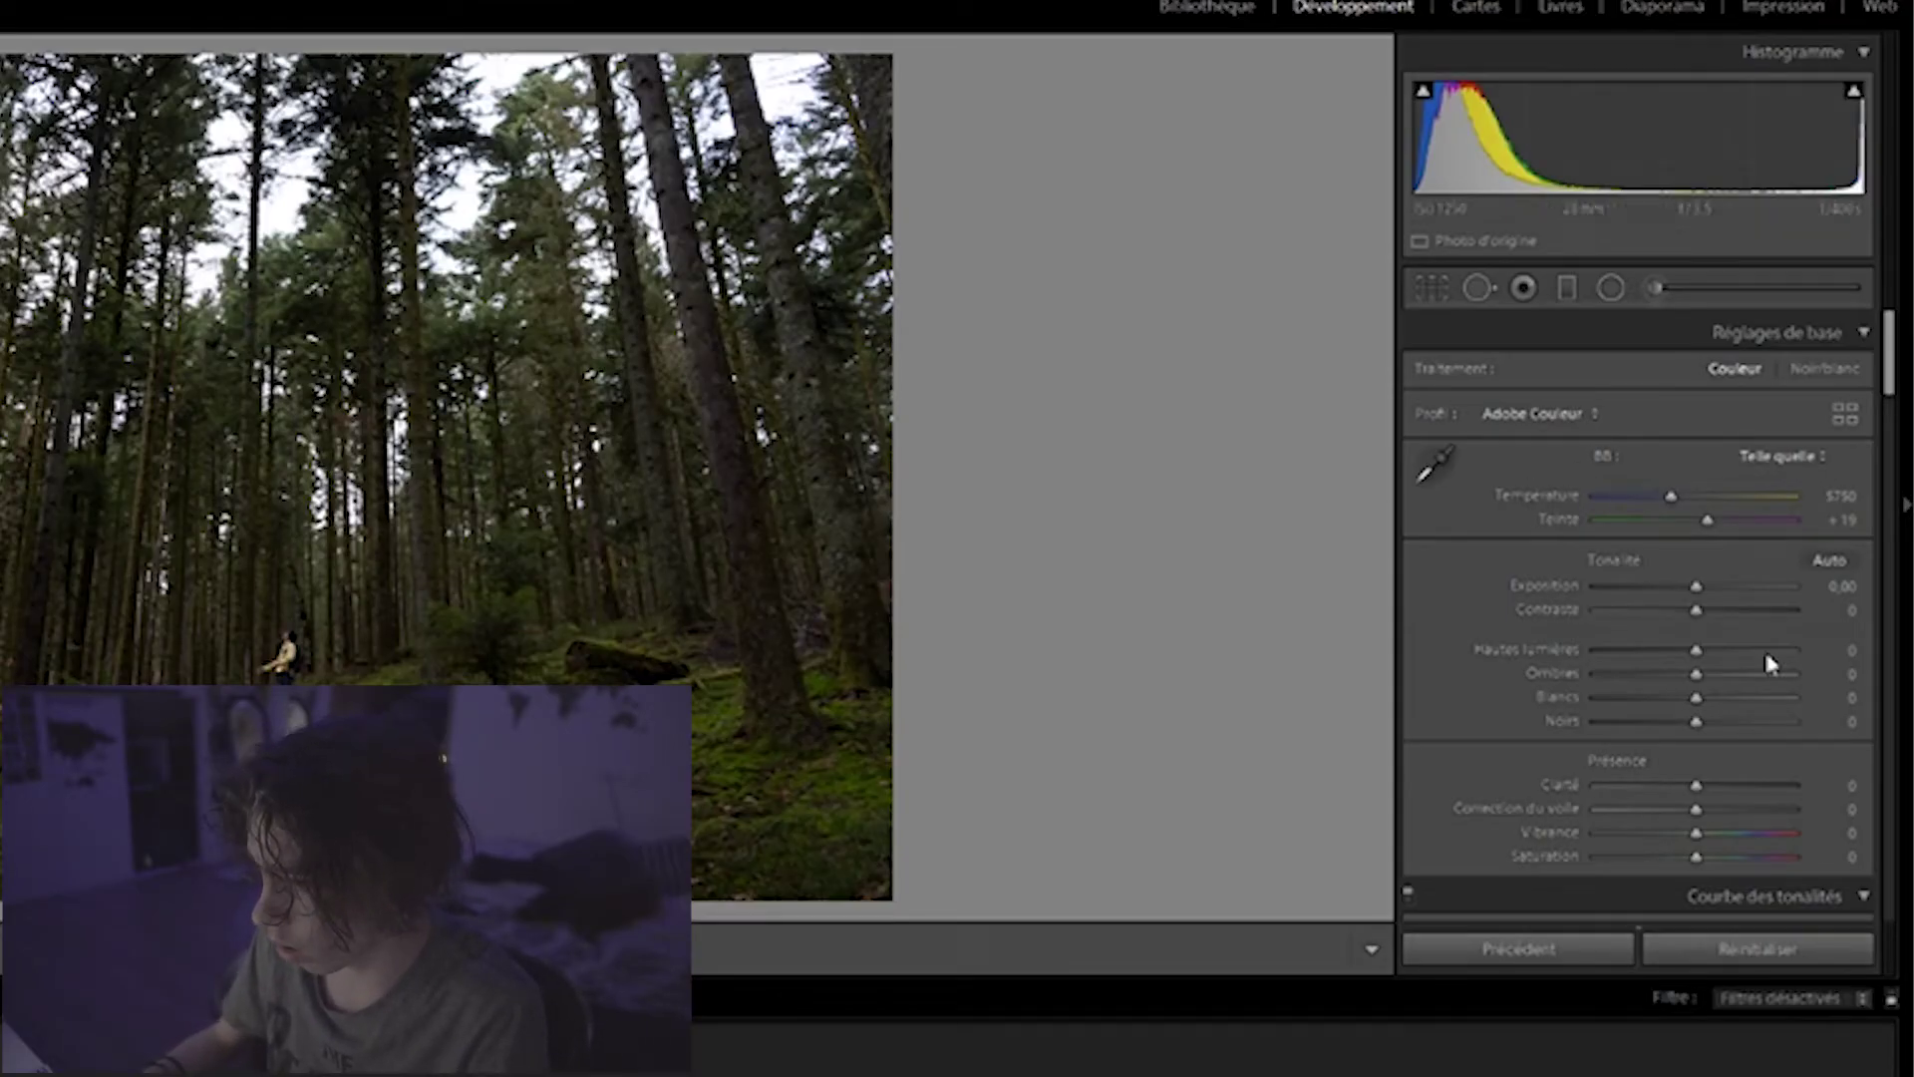
Adjust the basic settings with Auto white balance, exposure −0.35 and clarity −10, checking the hiker up close.
left_click(1777, 460)
left_click(1711, 515)
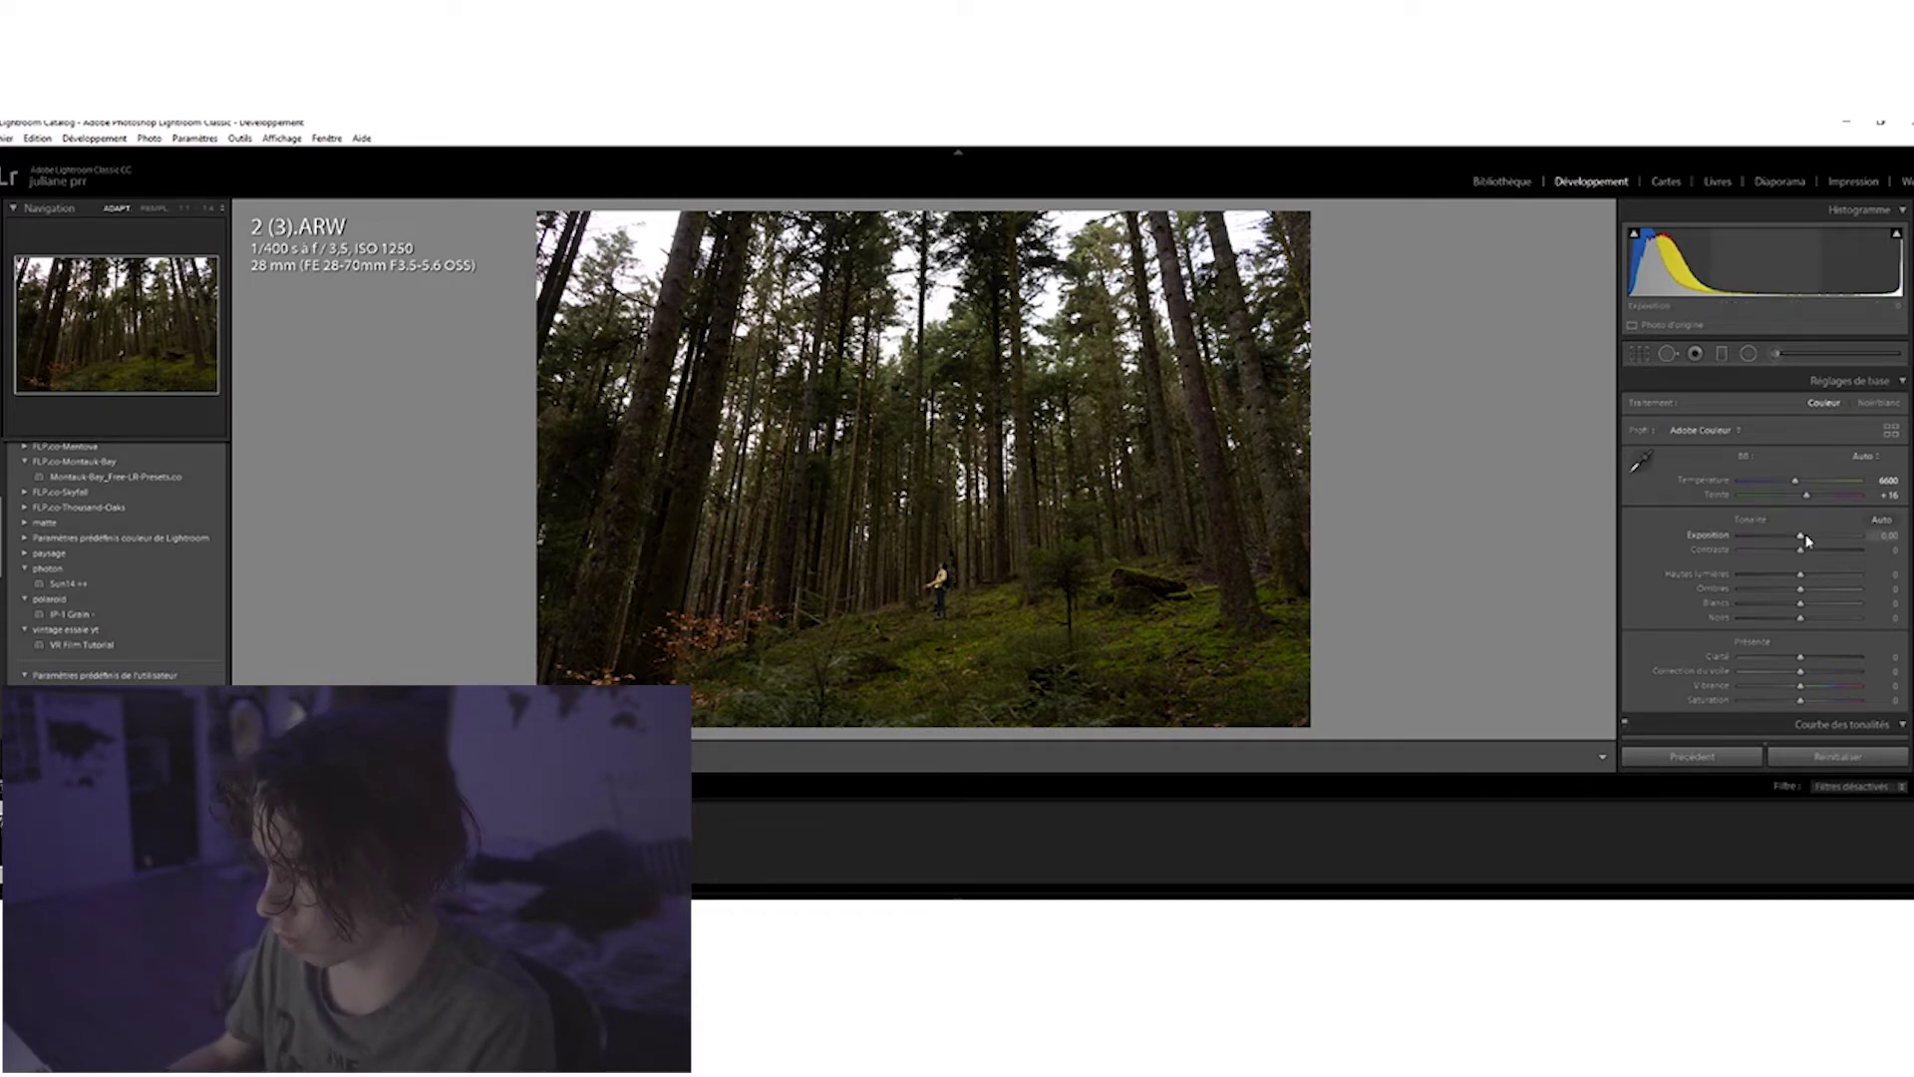
left_click_drag(1801, 540, 1799, 540)
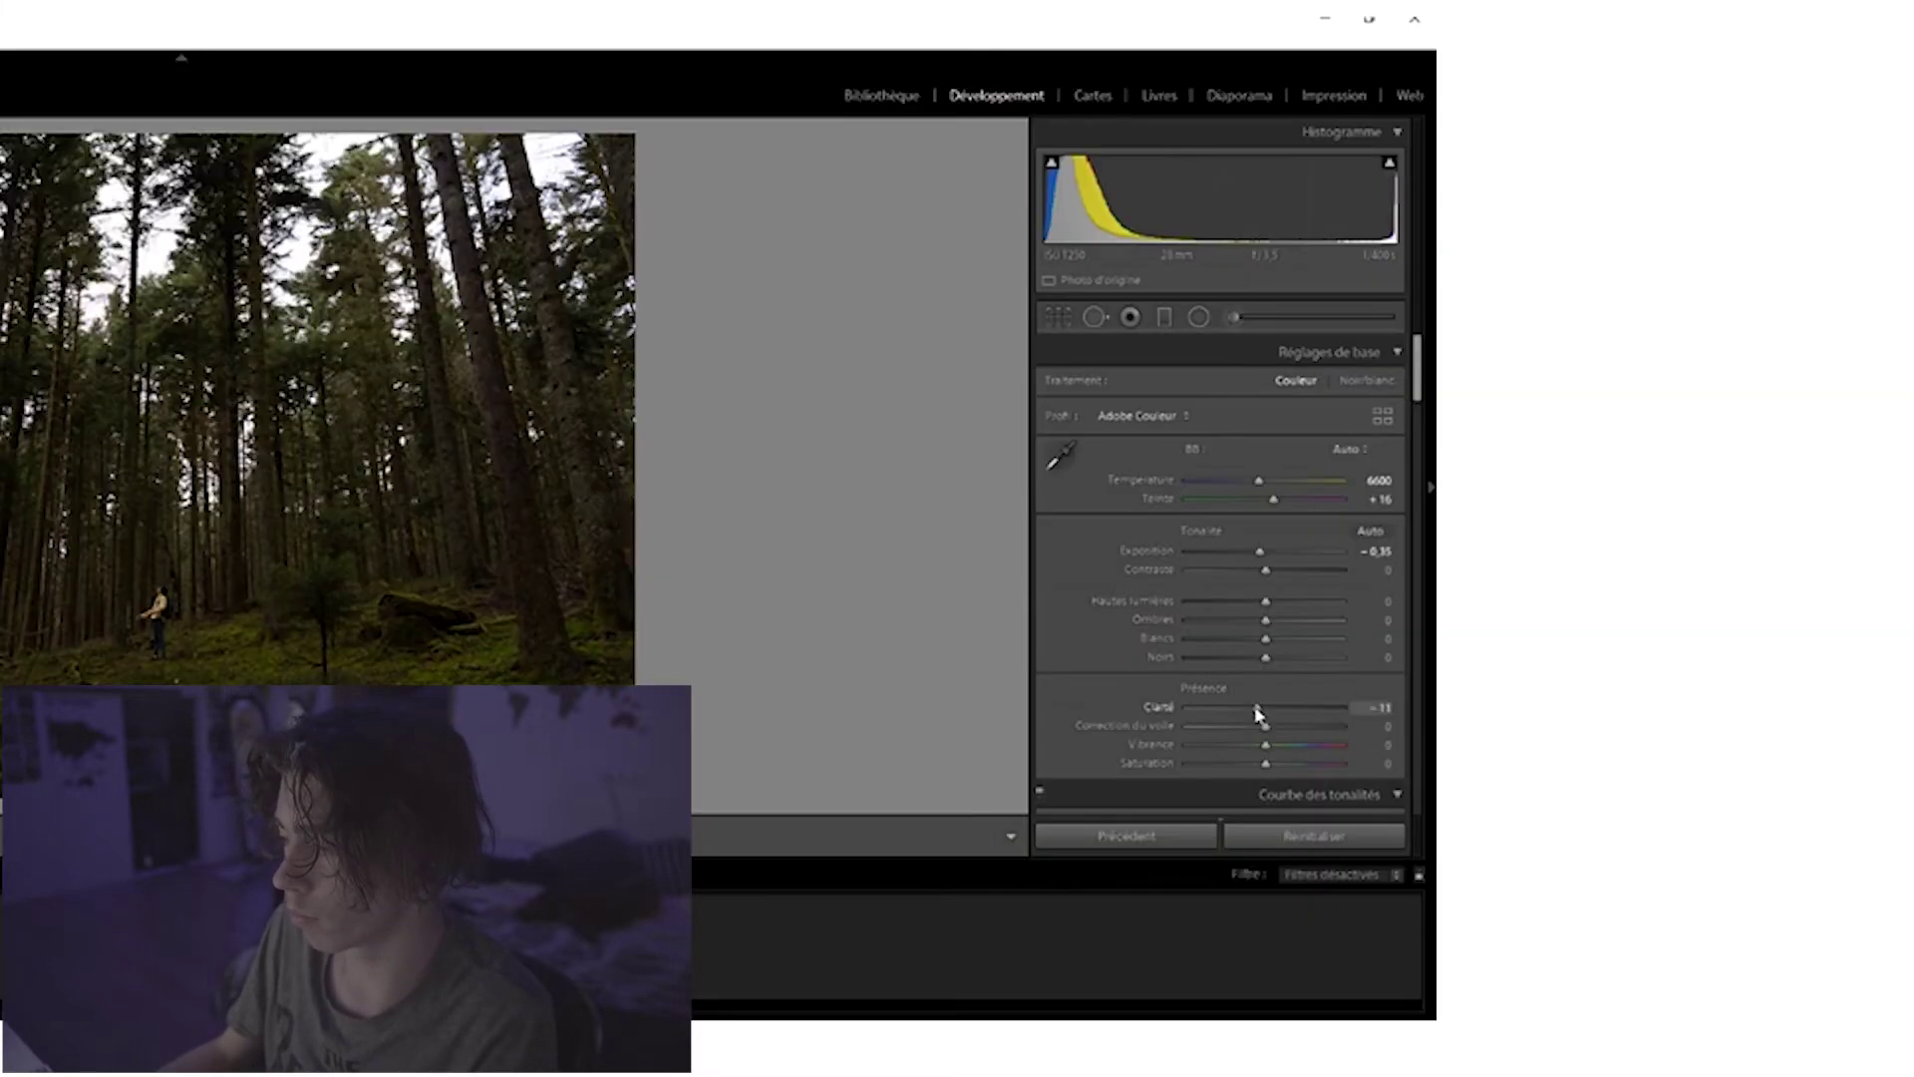
left_click(128, 588)
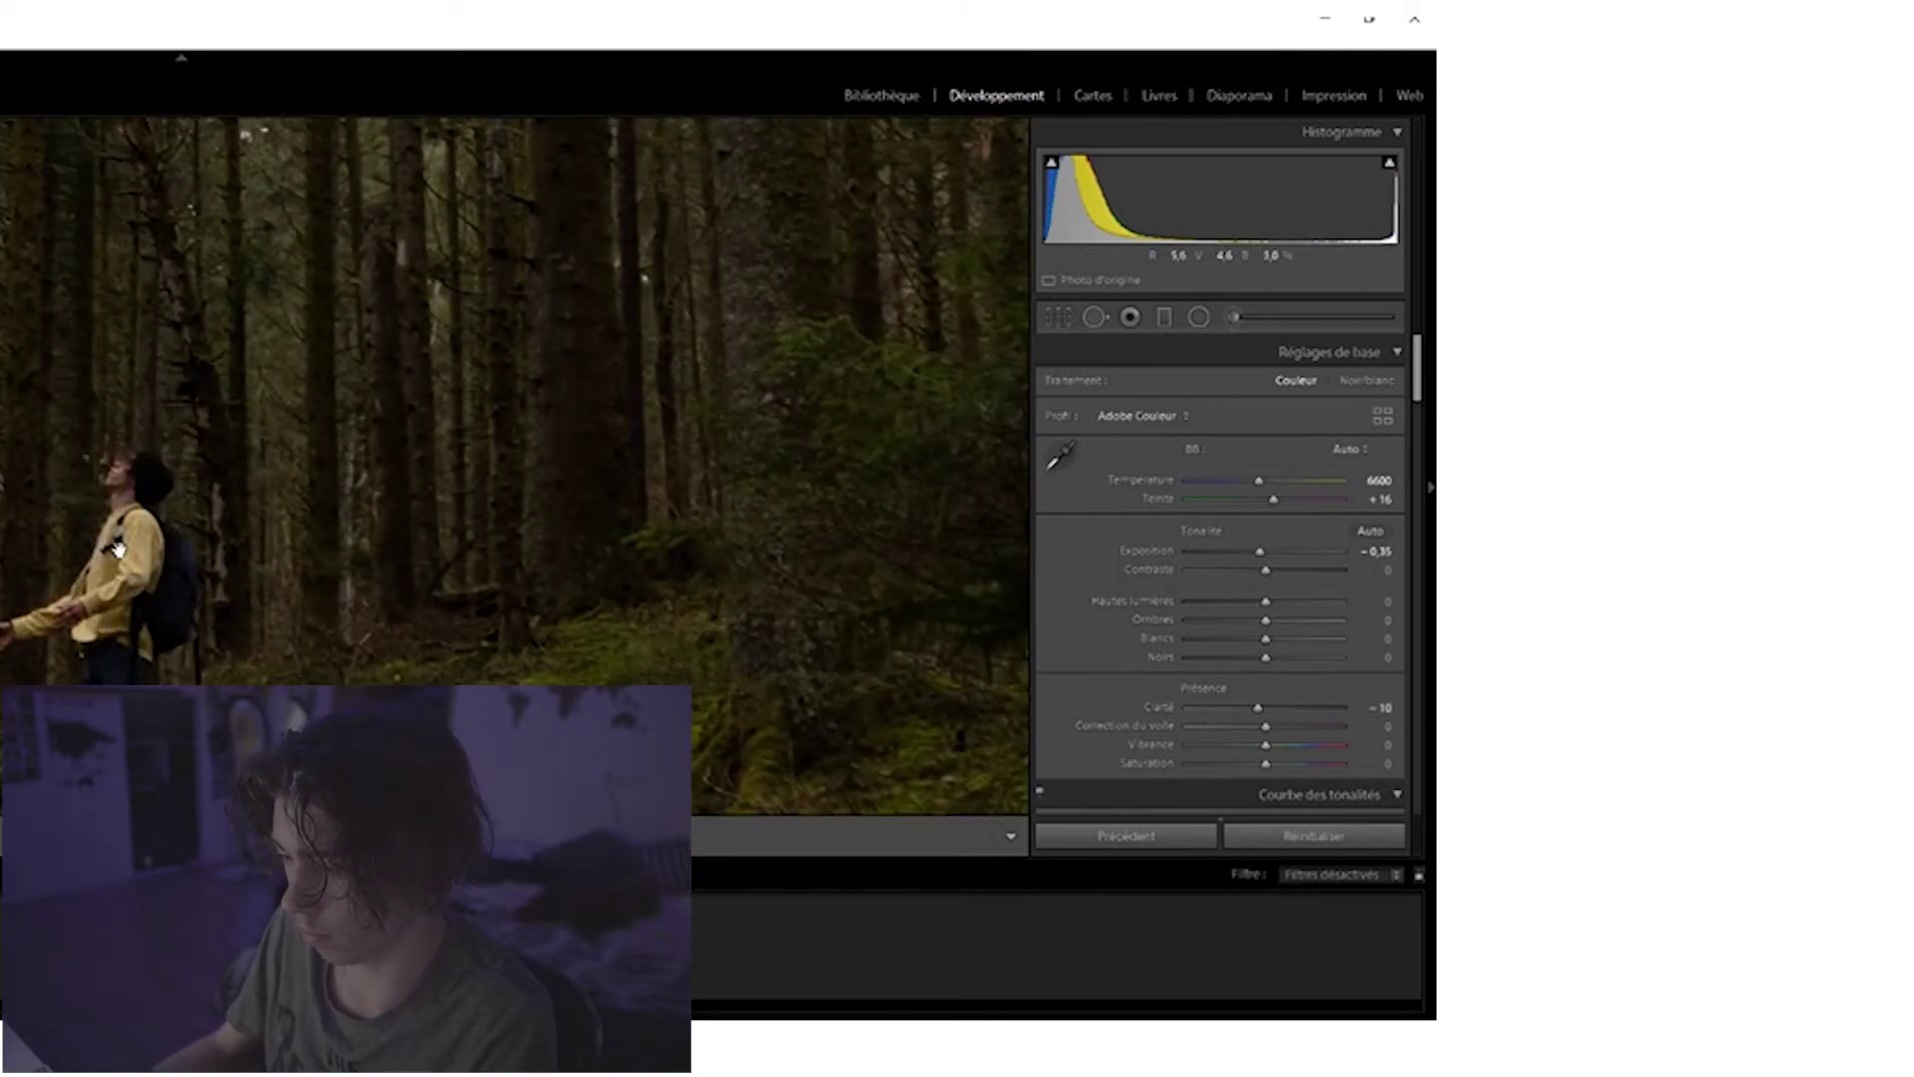
left_click(117, 548)
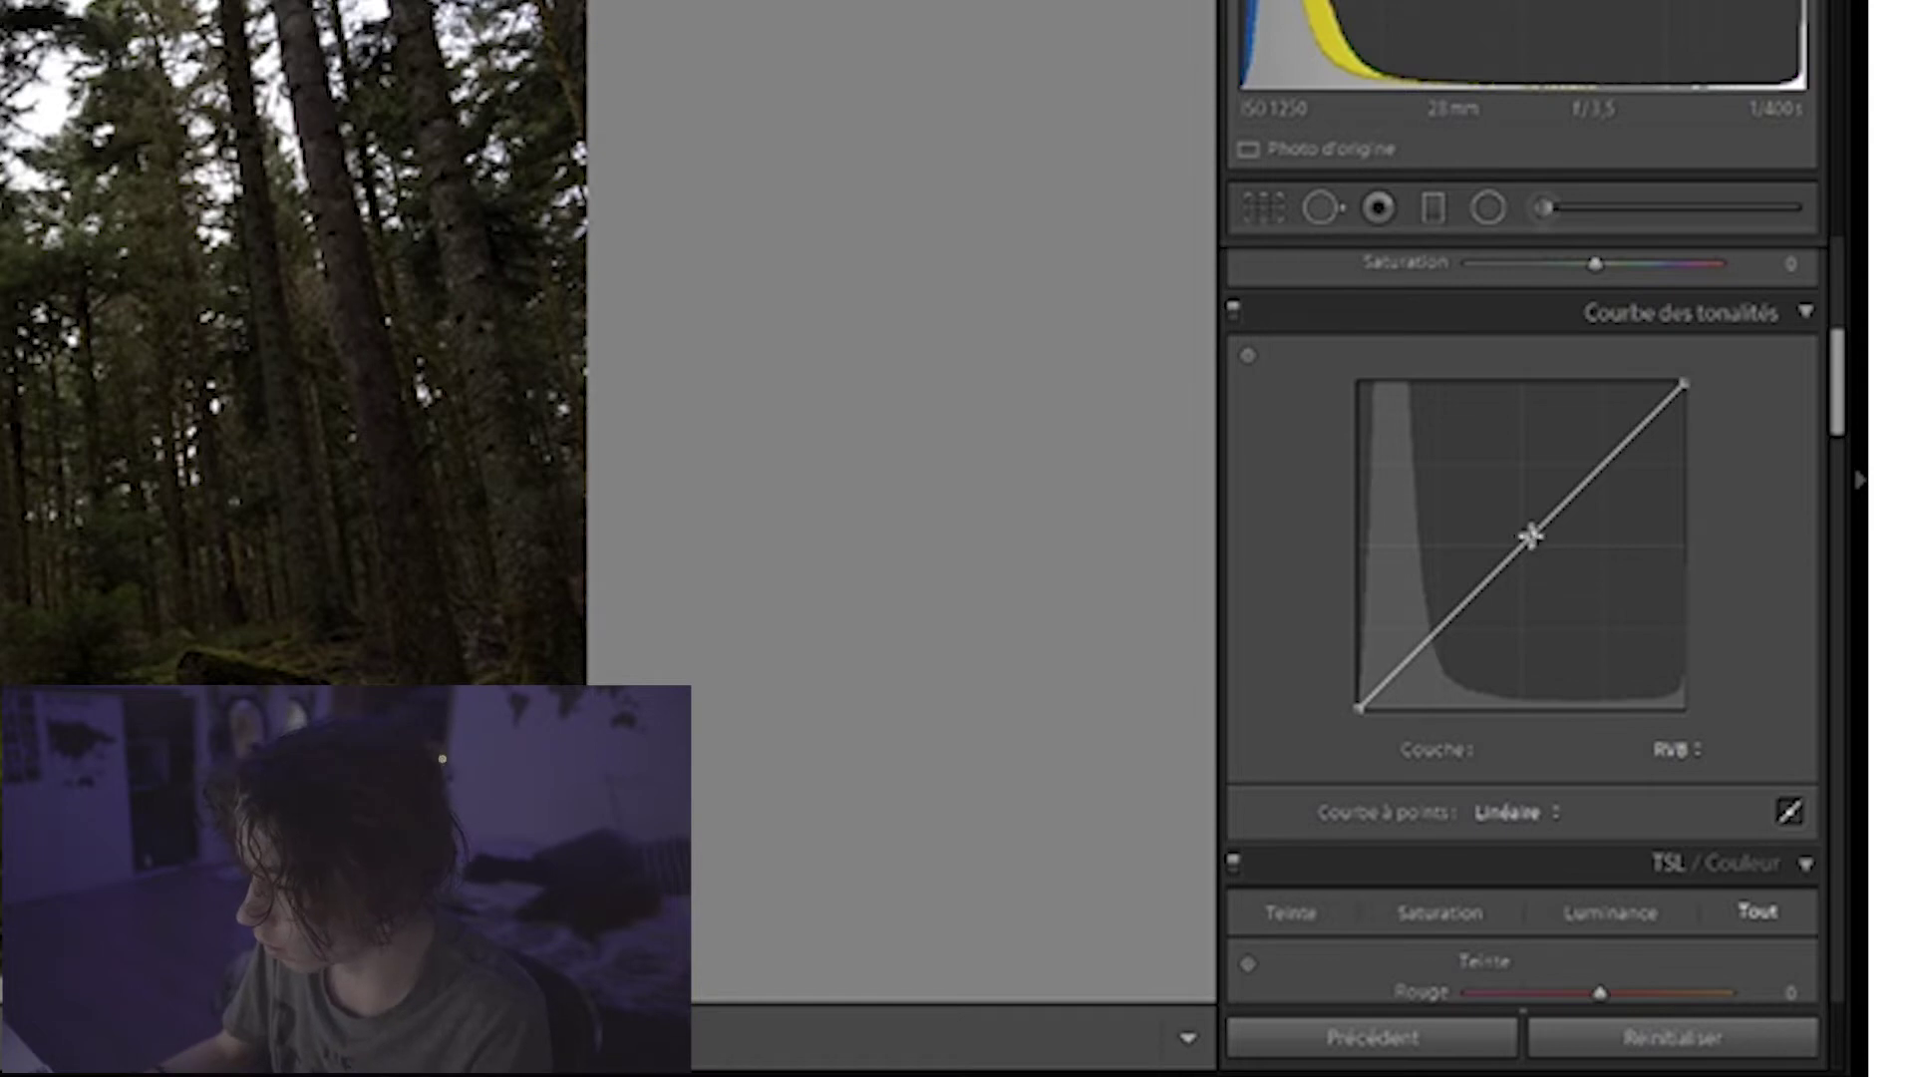
Shape the RGB tone curve with midtone, highlight and shadow points, pulling the shadows down and lifting the black point.
left_click(1530, 538)
left_click_drag(1526, 549, 1522, 542)
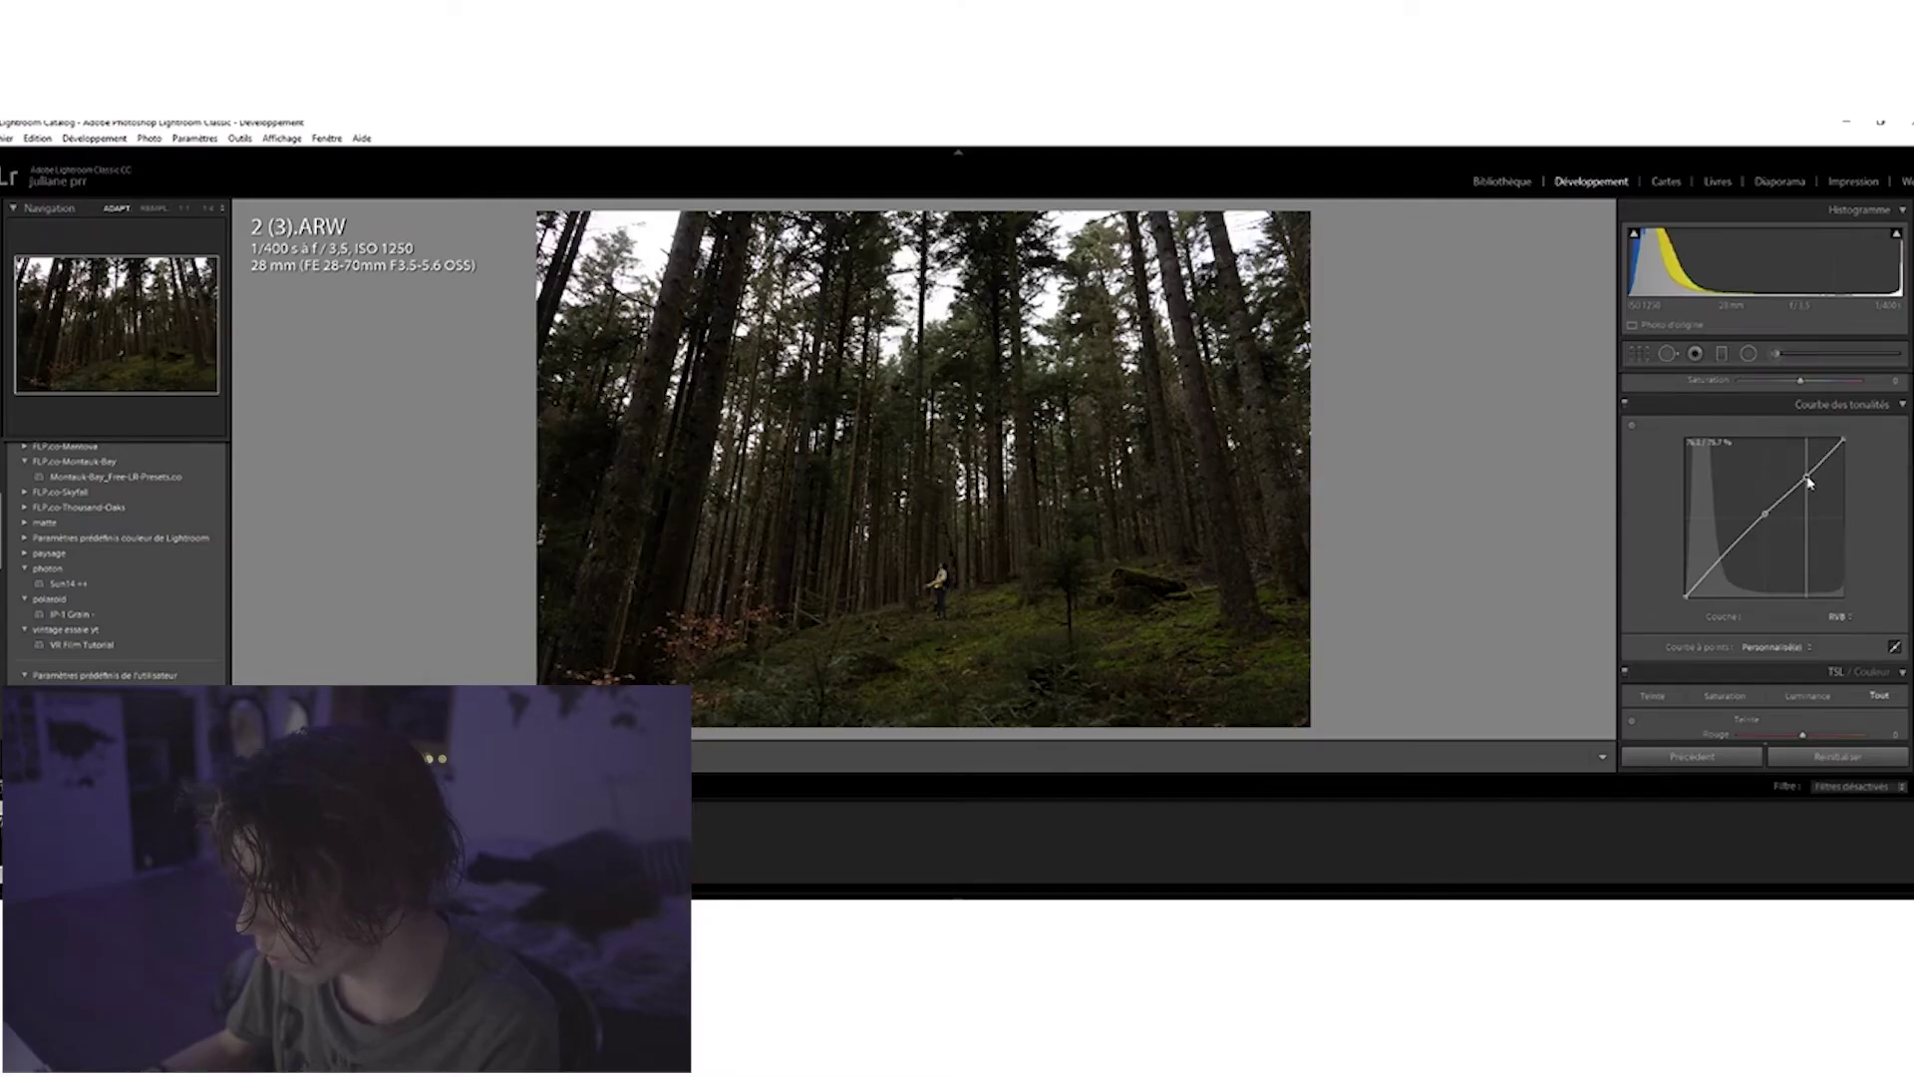
left_click(1807, 479)
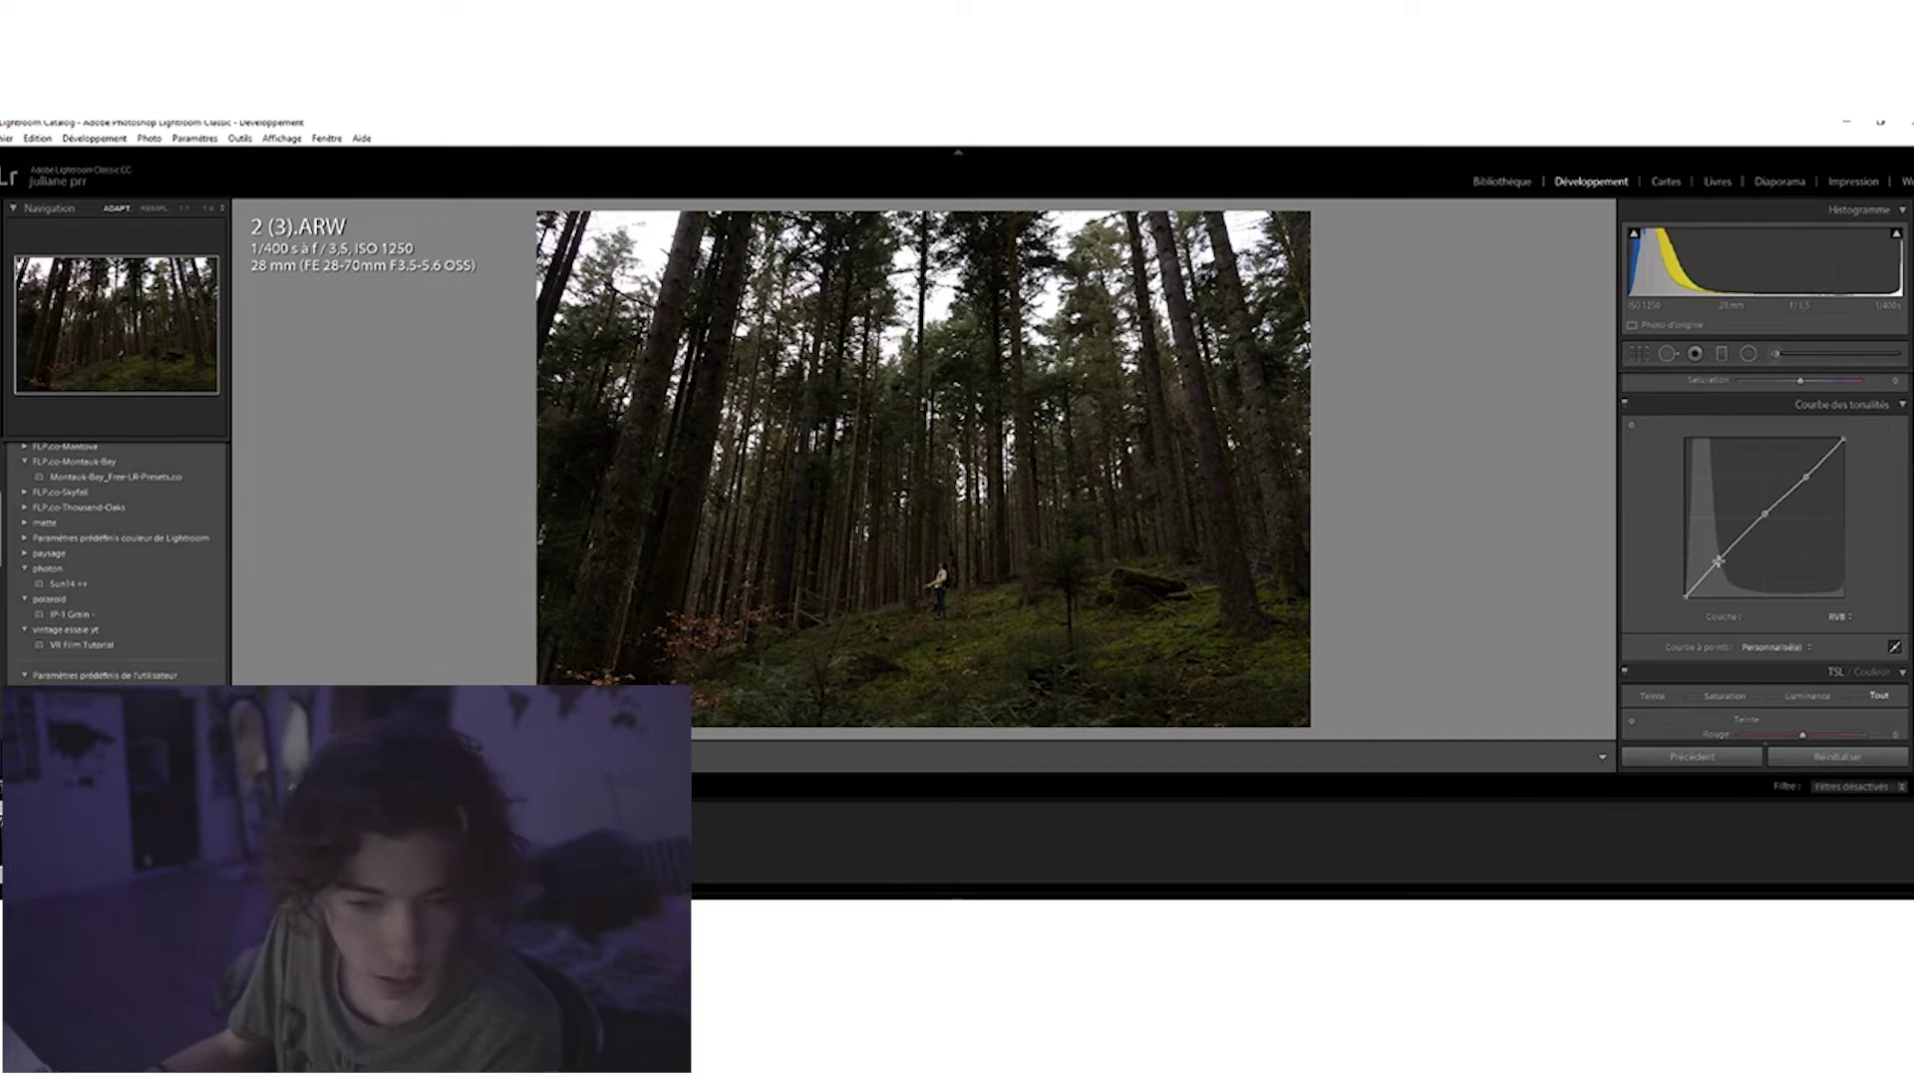
left_click_drag(1718, 561, 1726, 573)
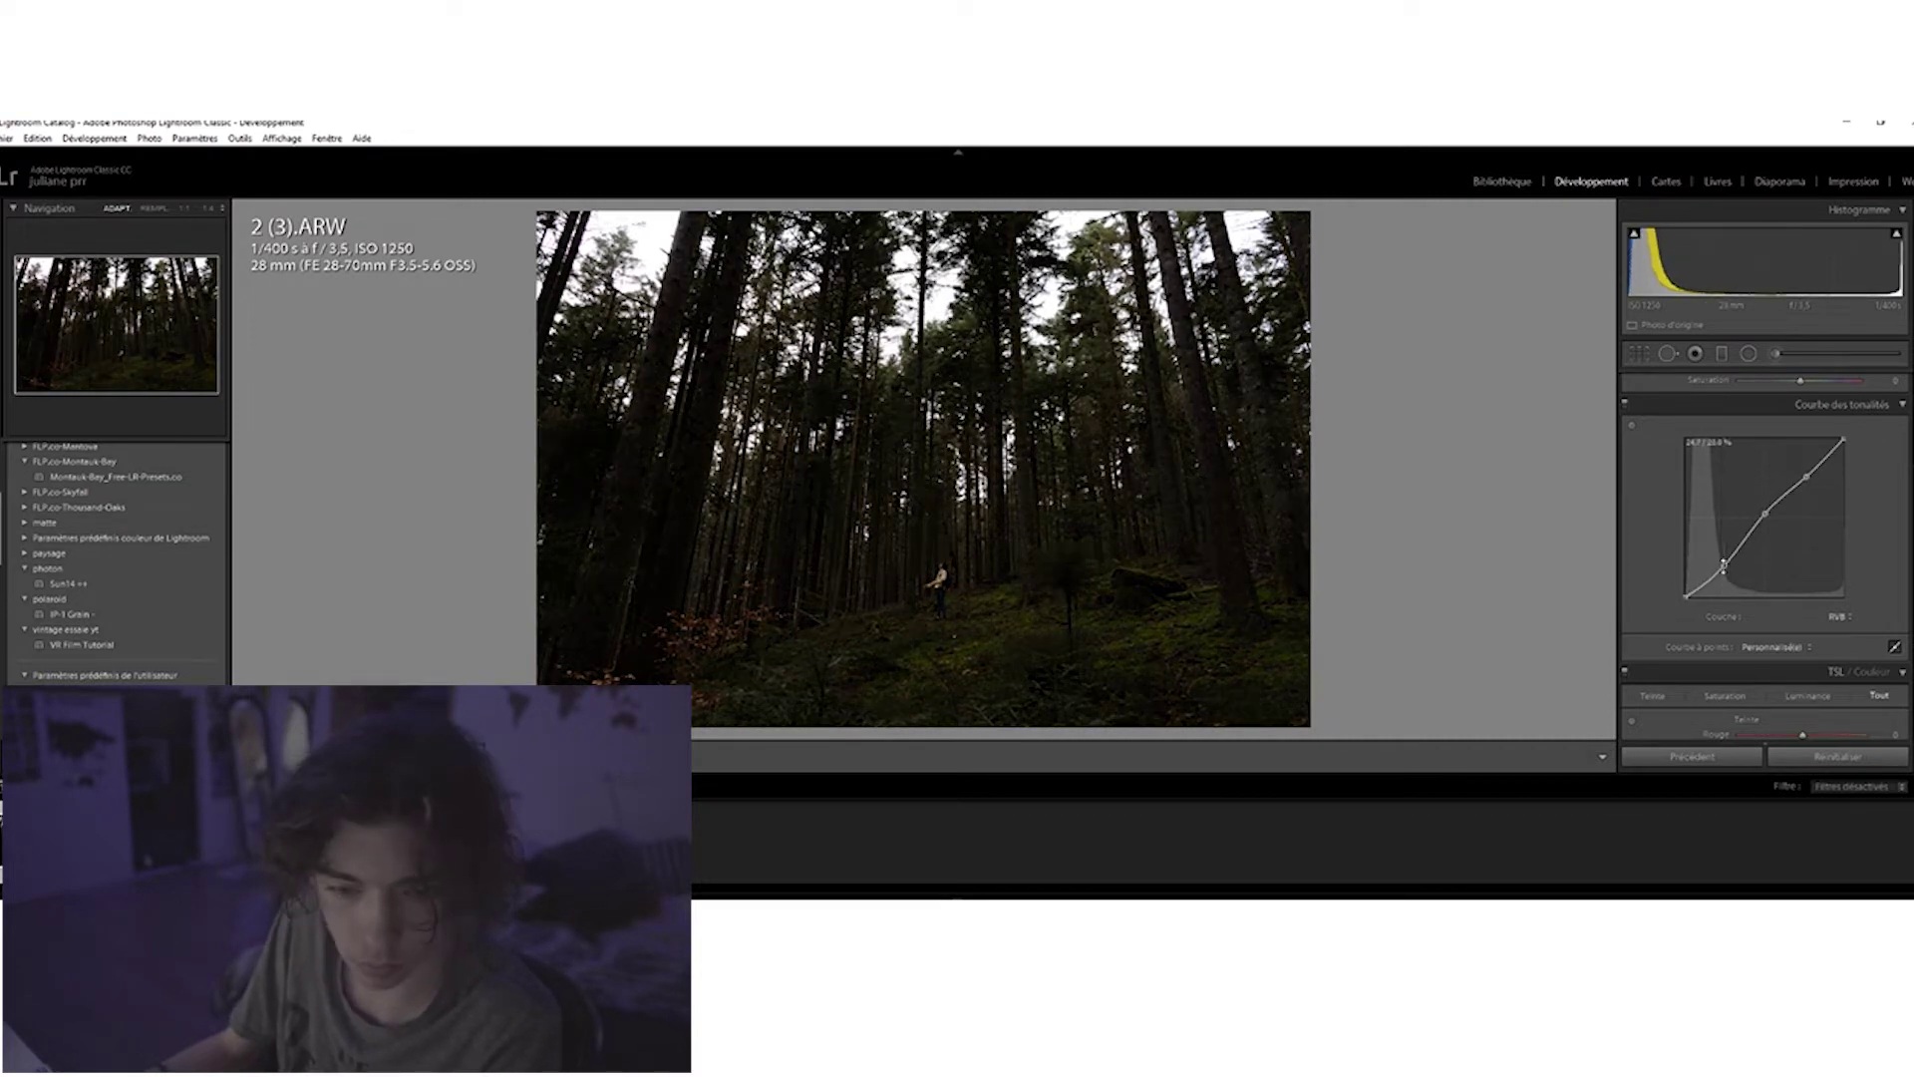
left_click_drag(1686, 602, 1681, 585)
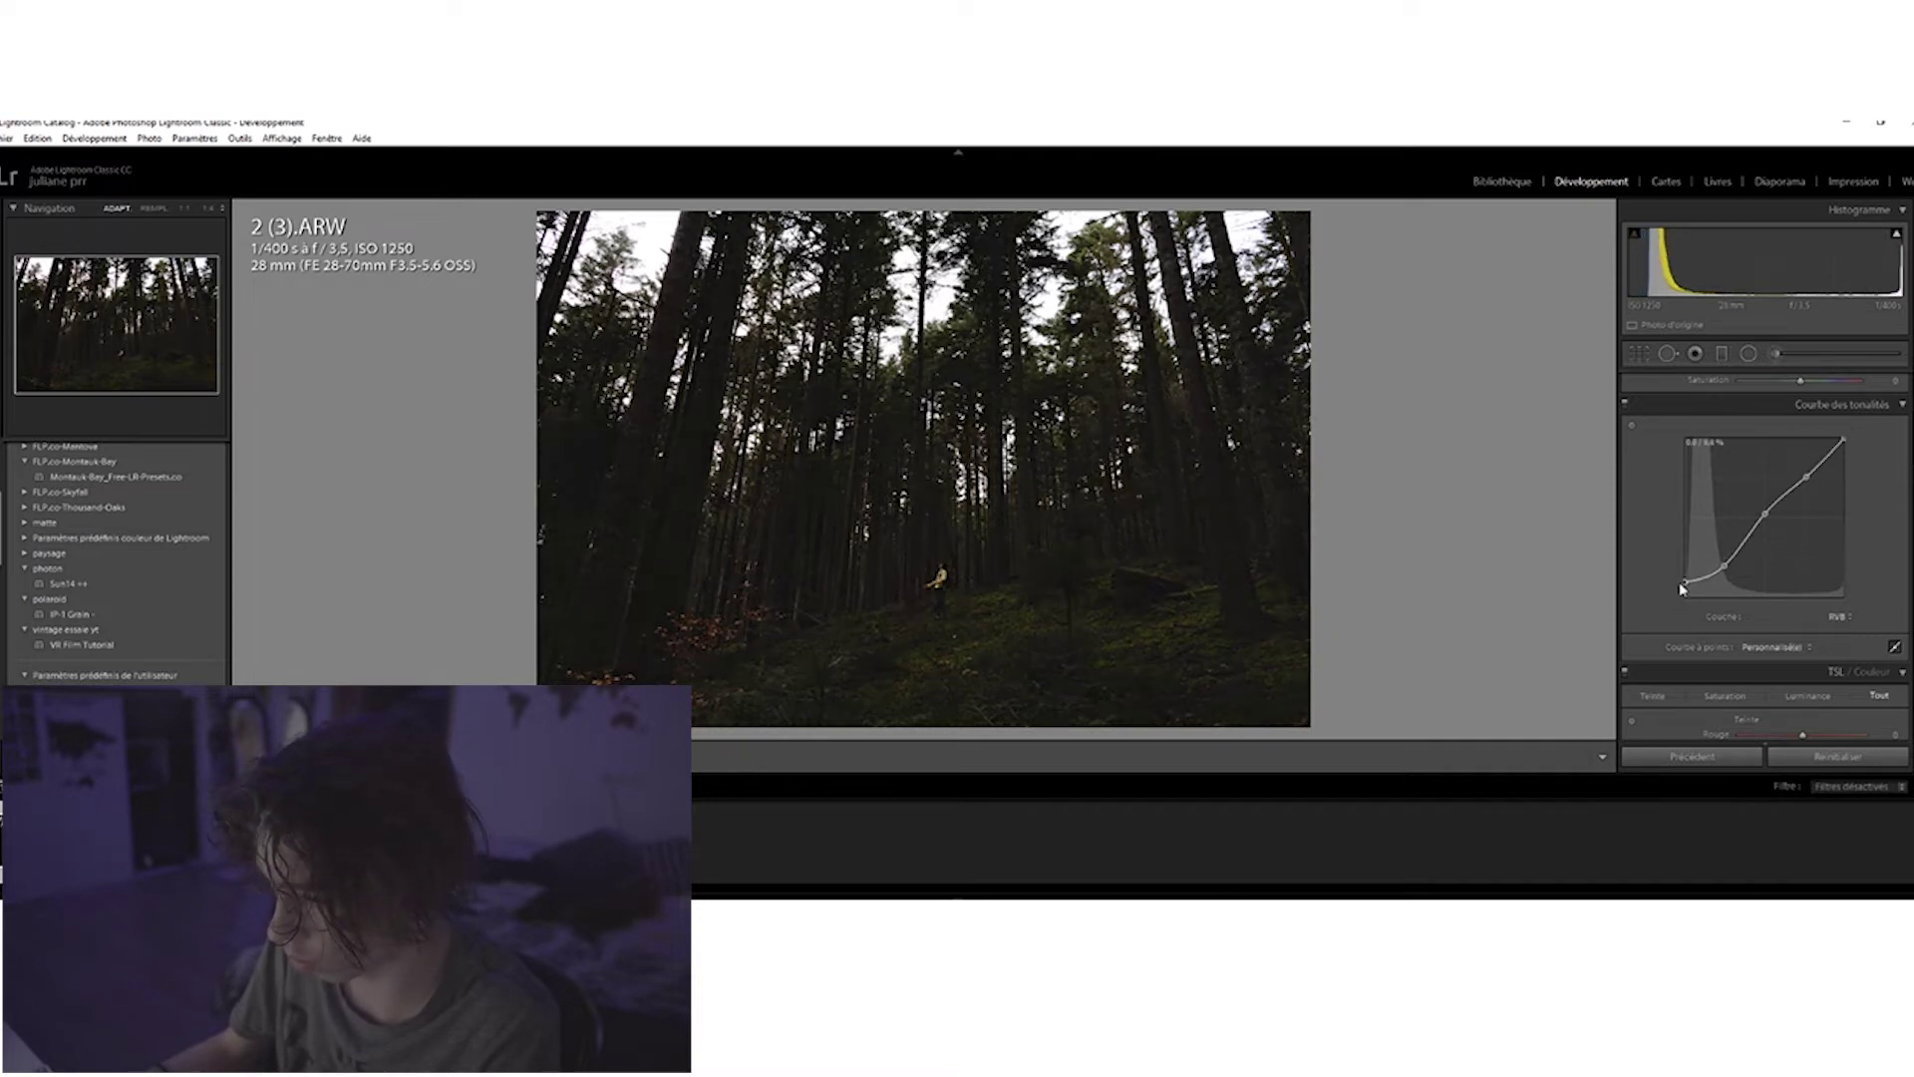
left_click(927, 536)
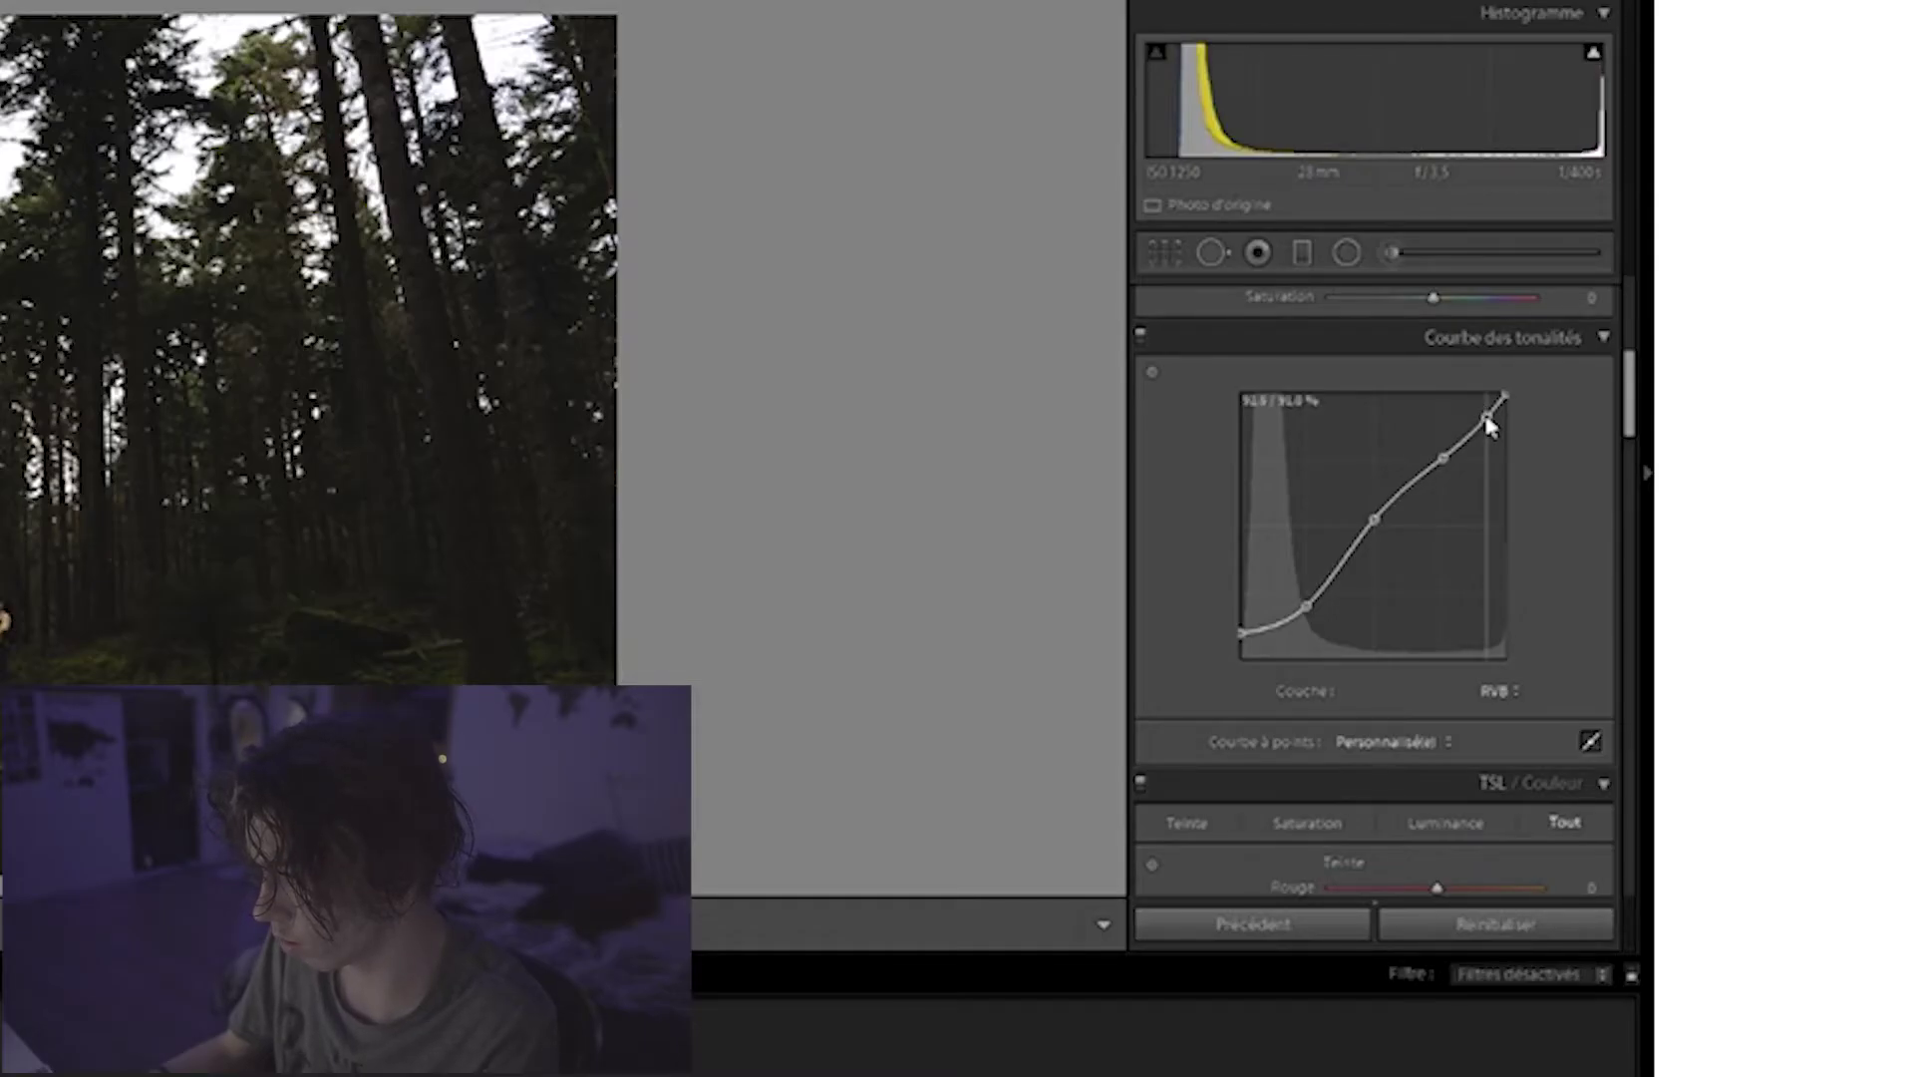
Lower the white point at the end of the RGB tone curve, then check the sky and the hiker up close.
left_click_drag(1505, 388, 1511, 410)
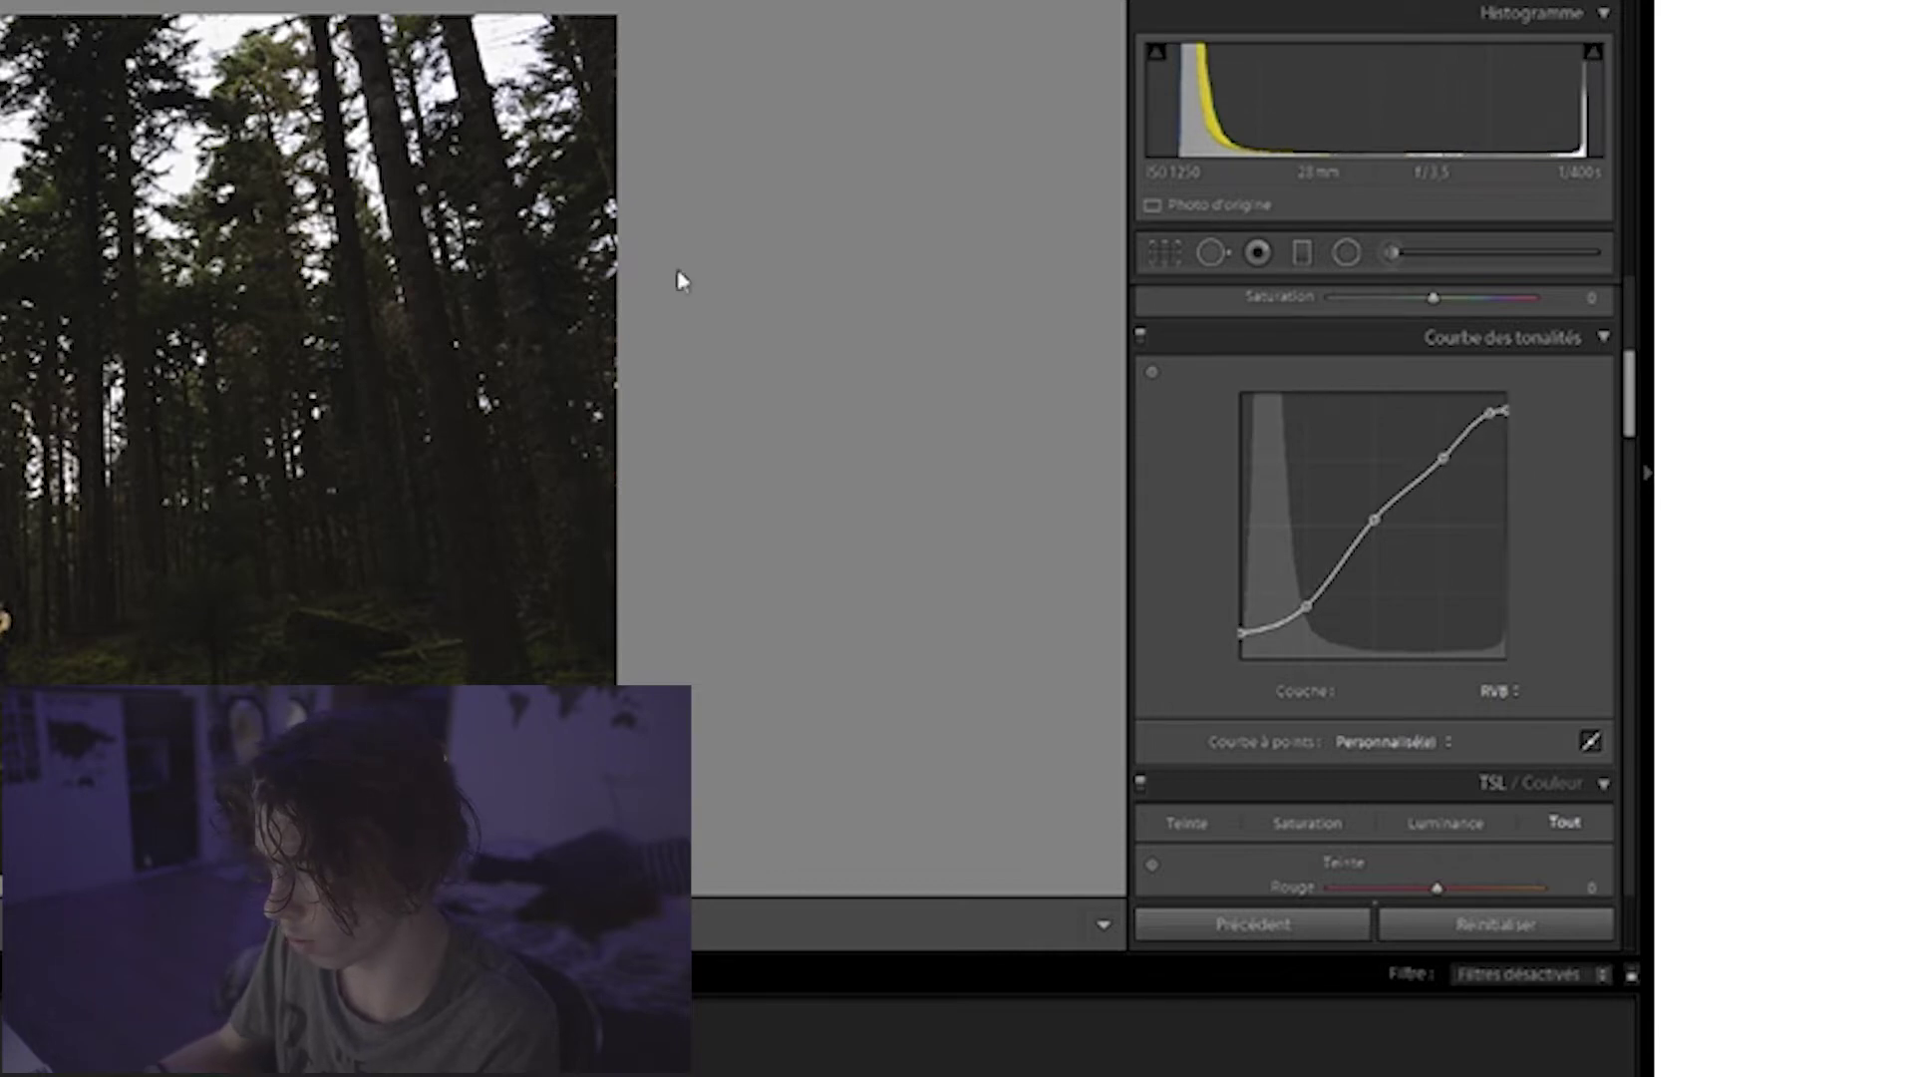
left_click(188, 162)
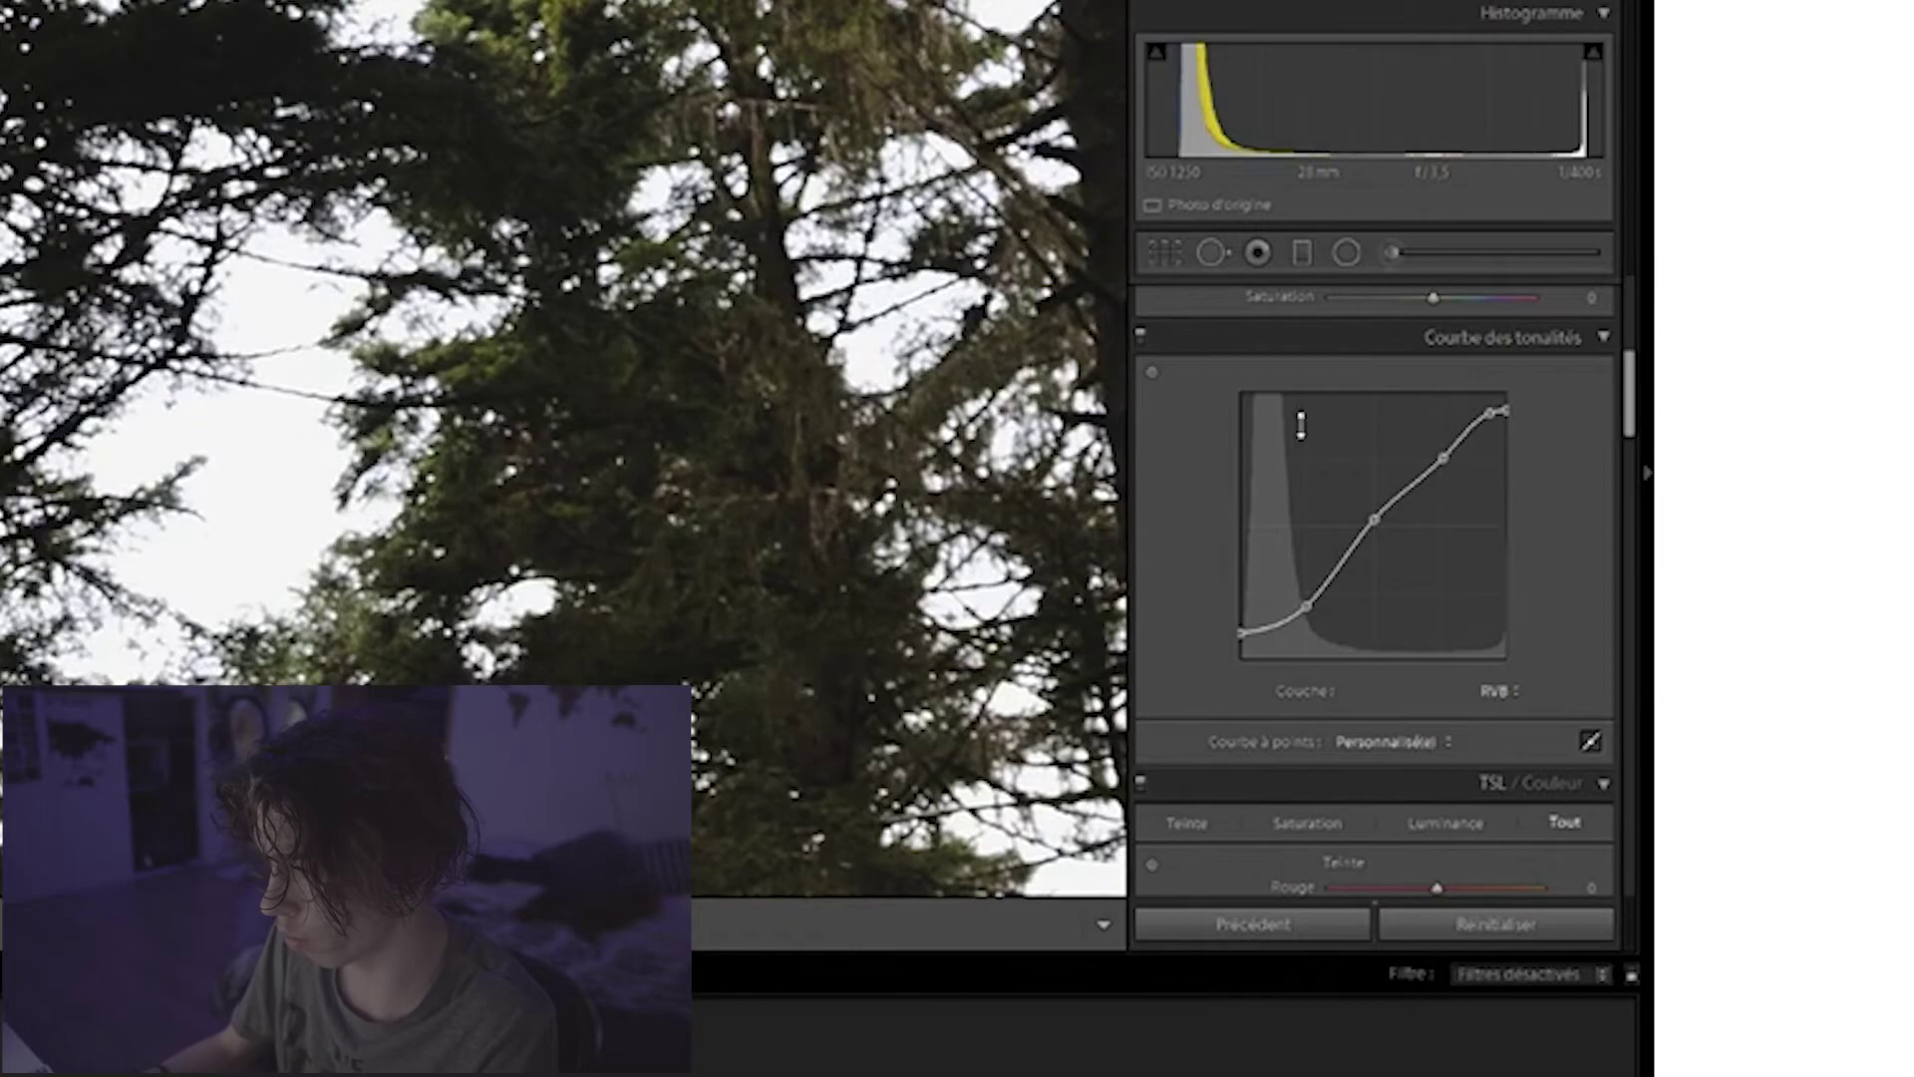
left_click(469, 526)
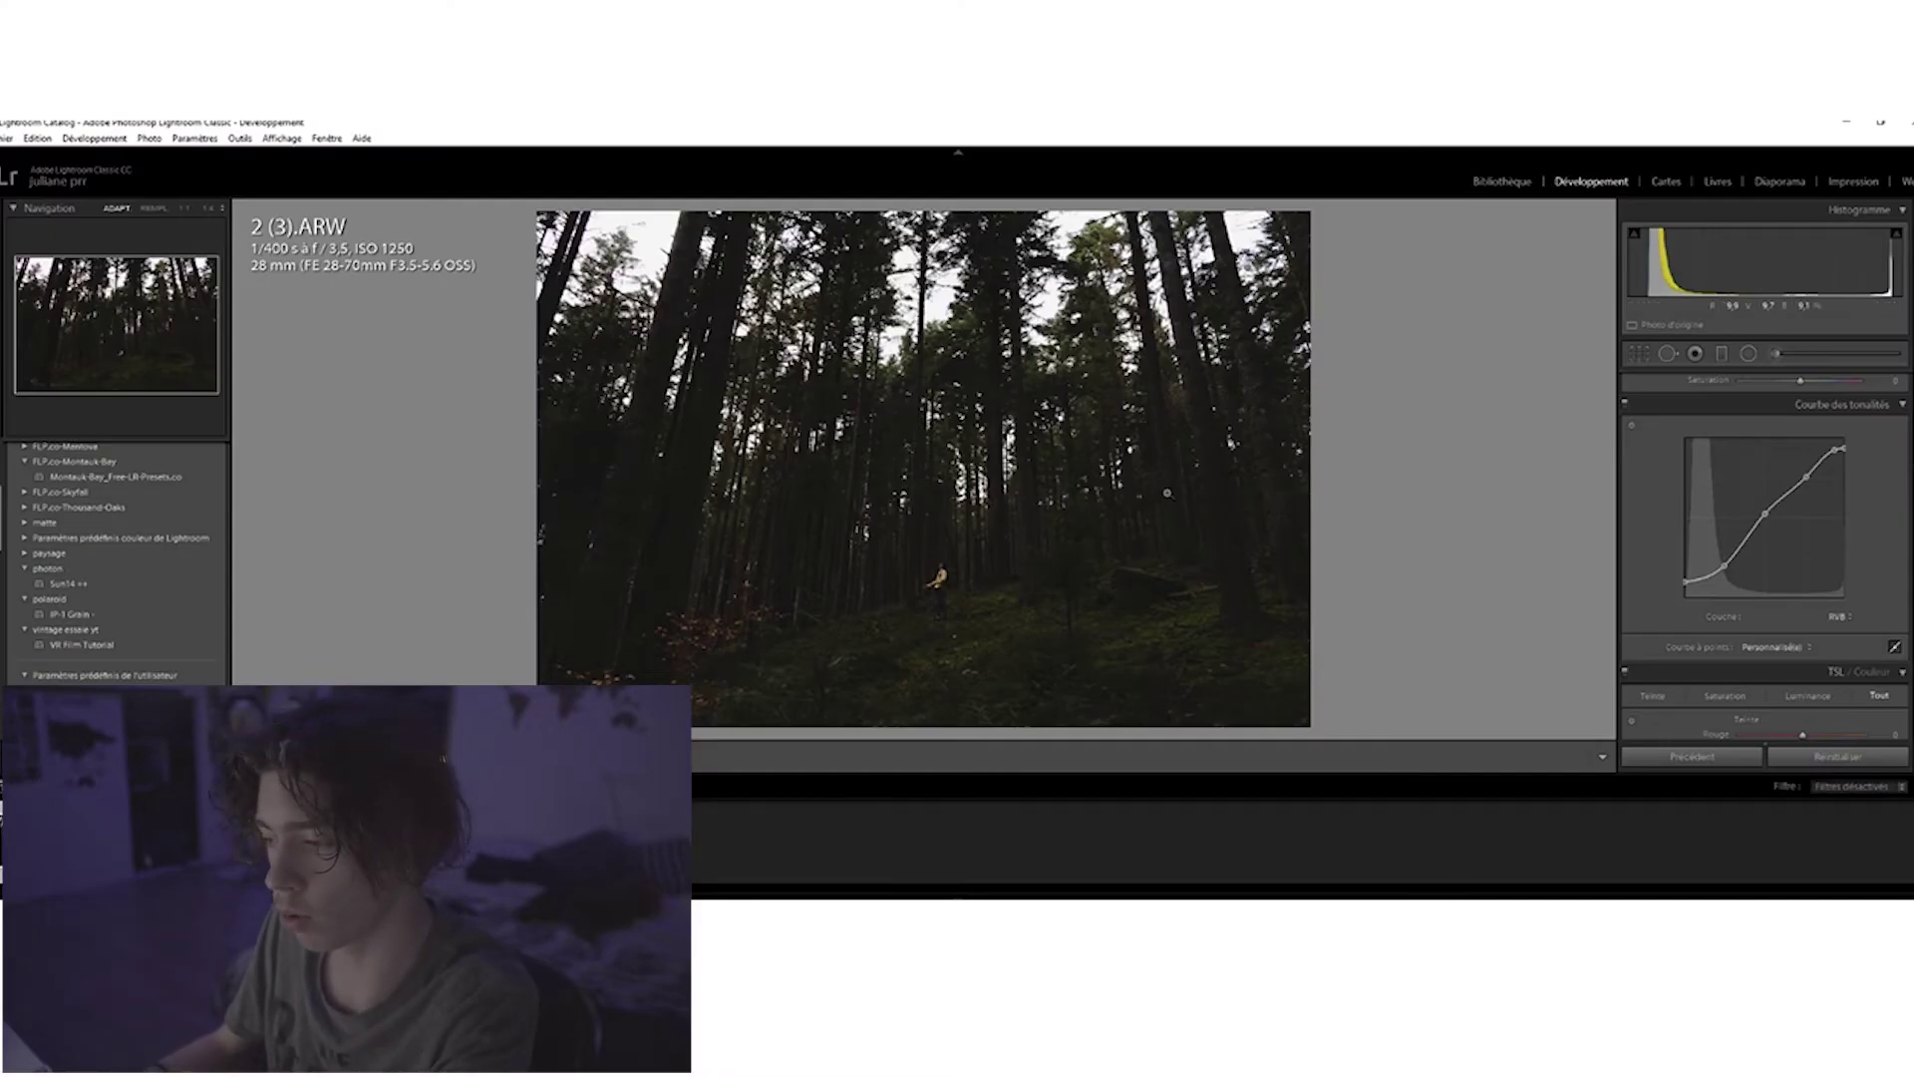
left_click(972, 548)
left_click_drag(946, 541, 1171, 438)
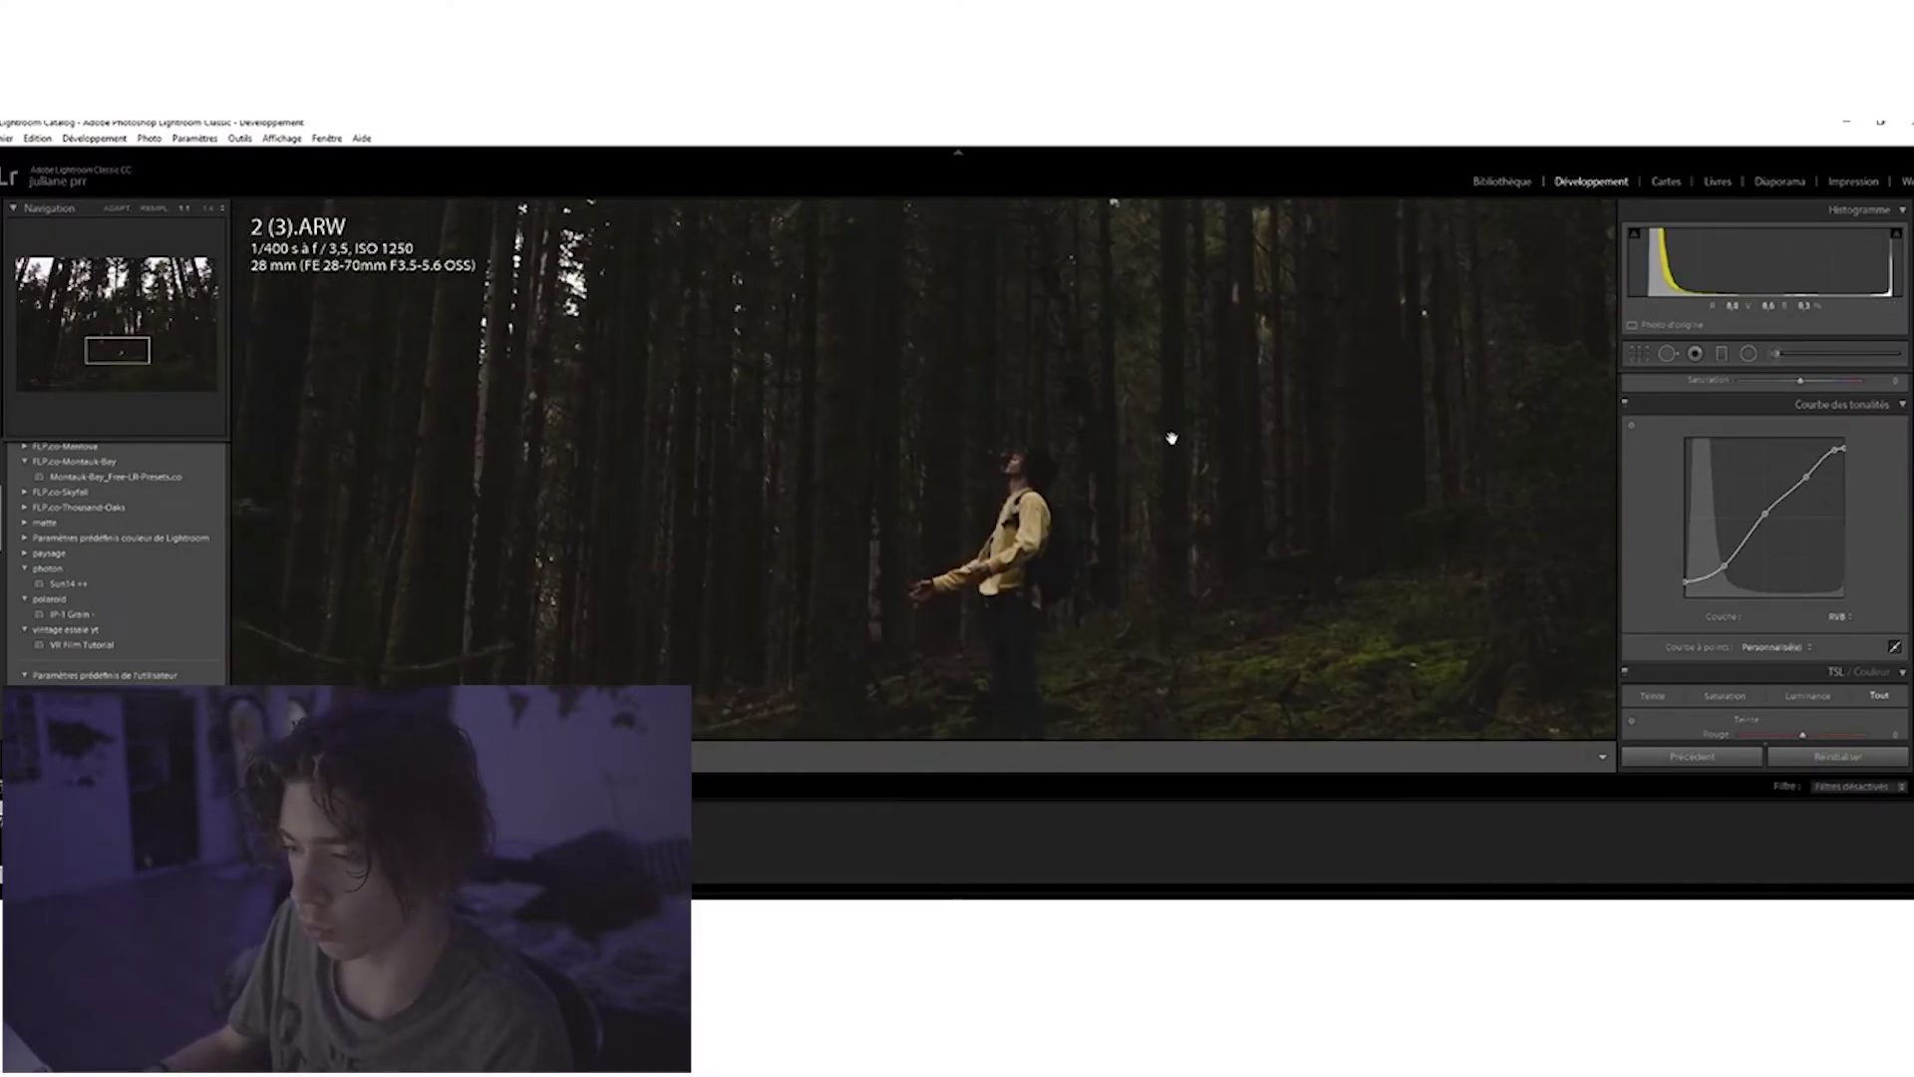
left_click(1117, 452)
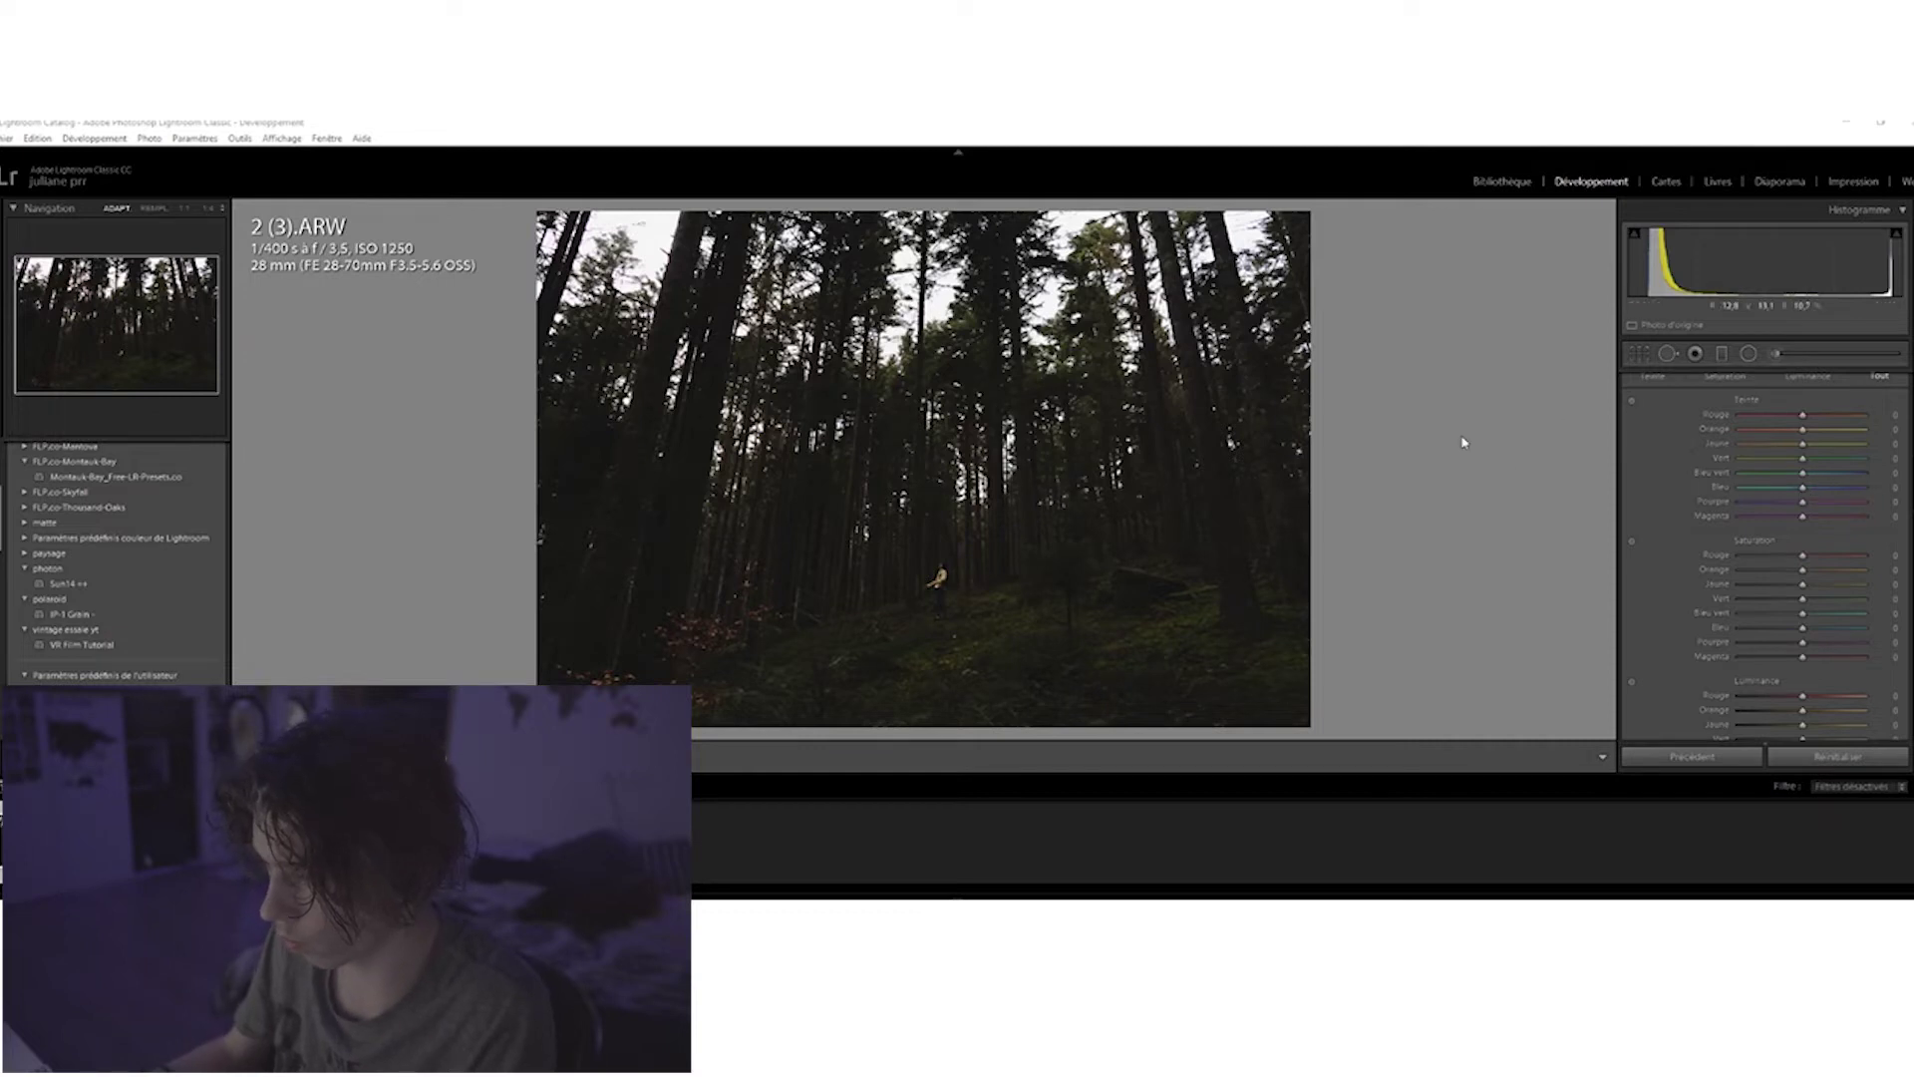
Adjust the HSL colours with blue hue −20, slightly reduced blue saturation and orange luminance +17.
left_click_drag(1804, 491, 1793, 491)
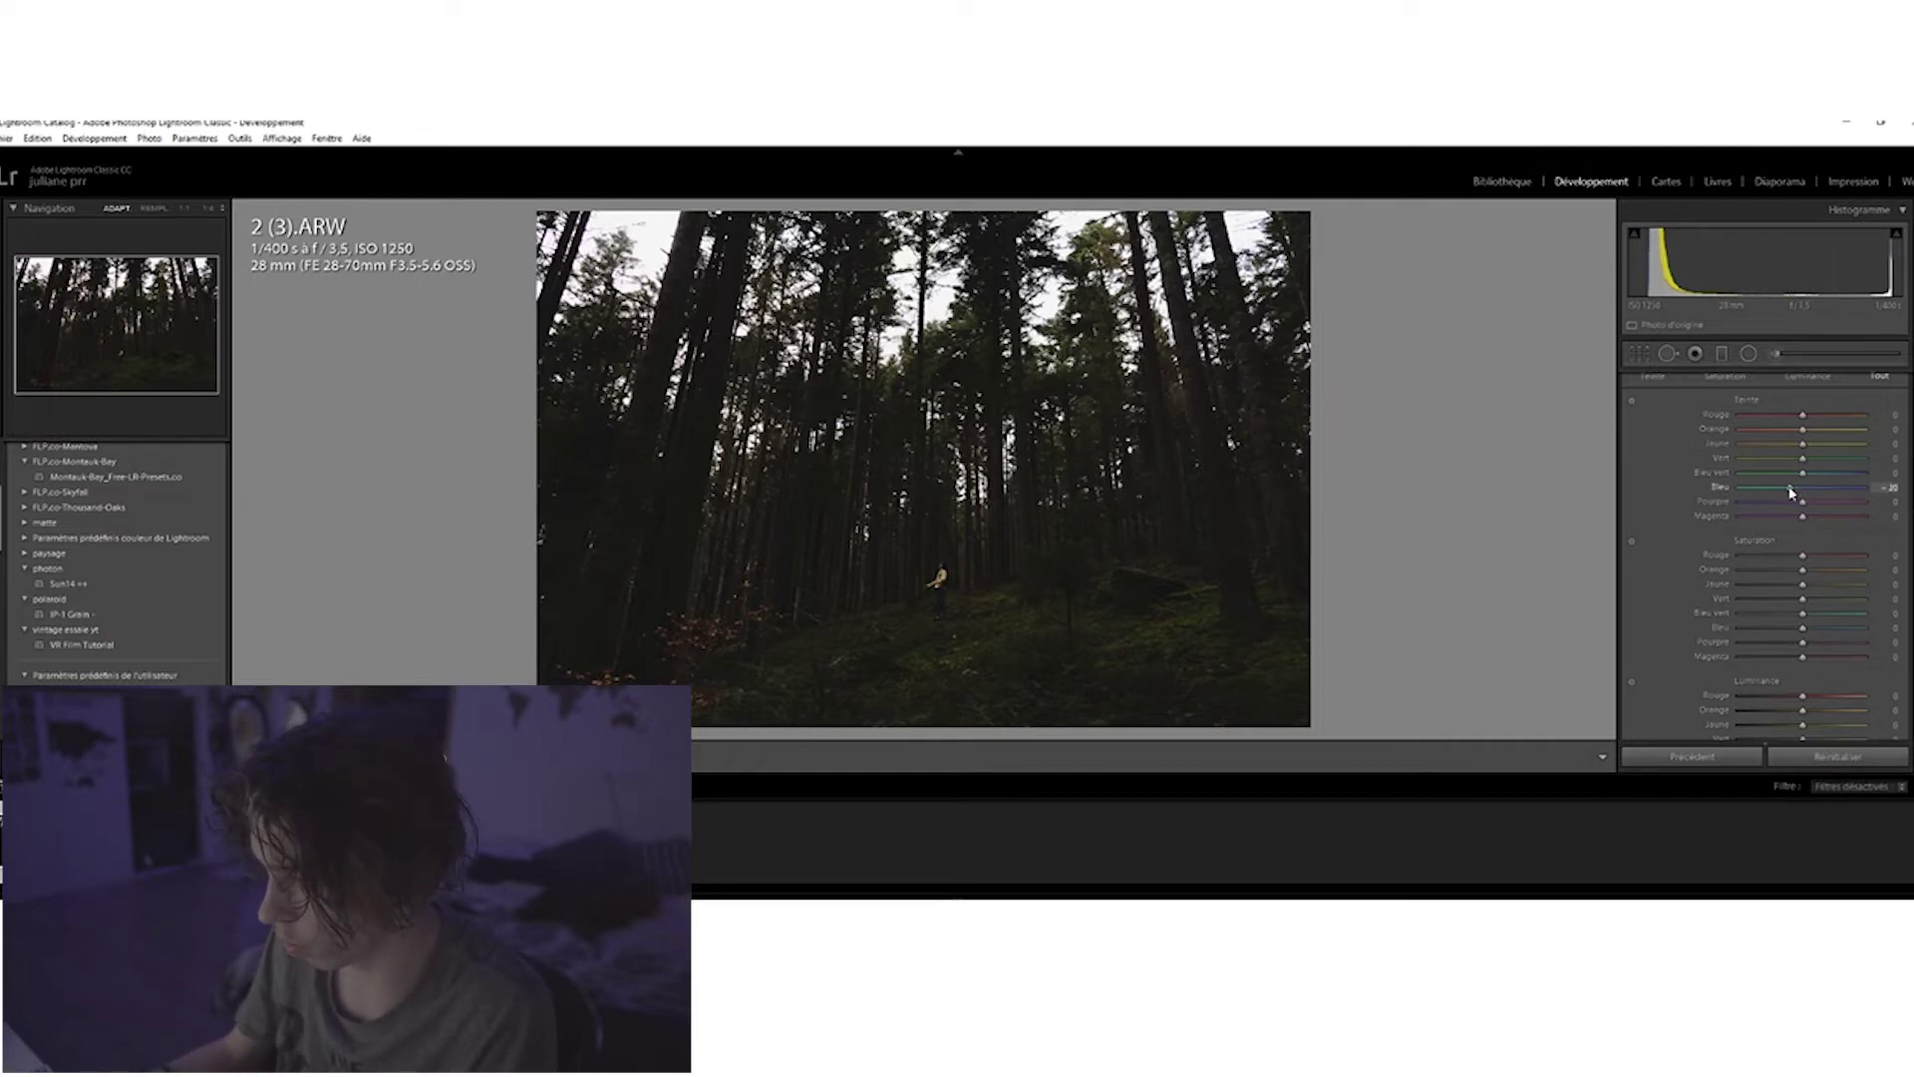
left_click_drag(962, 469, 884, 576)
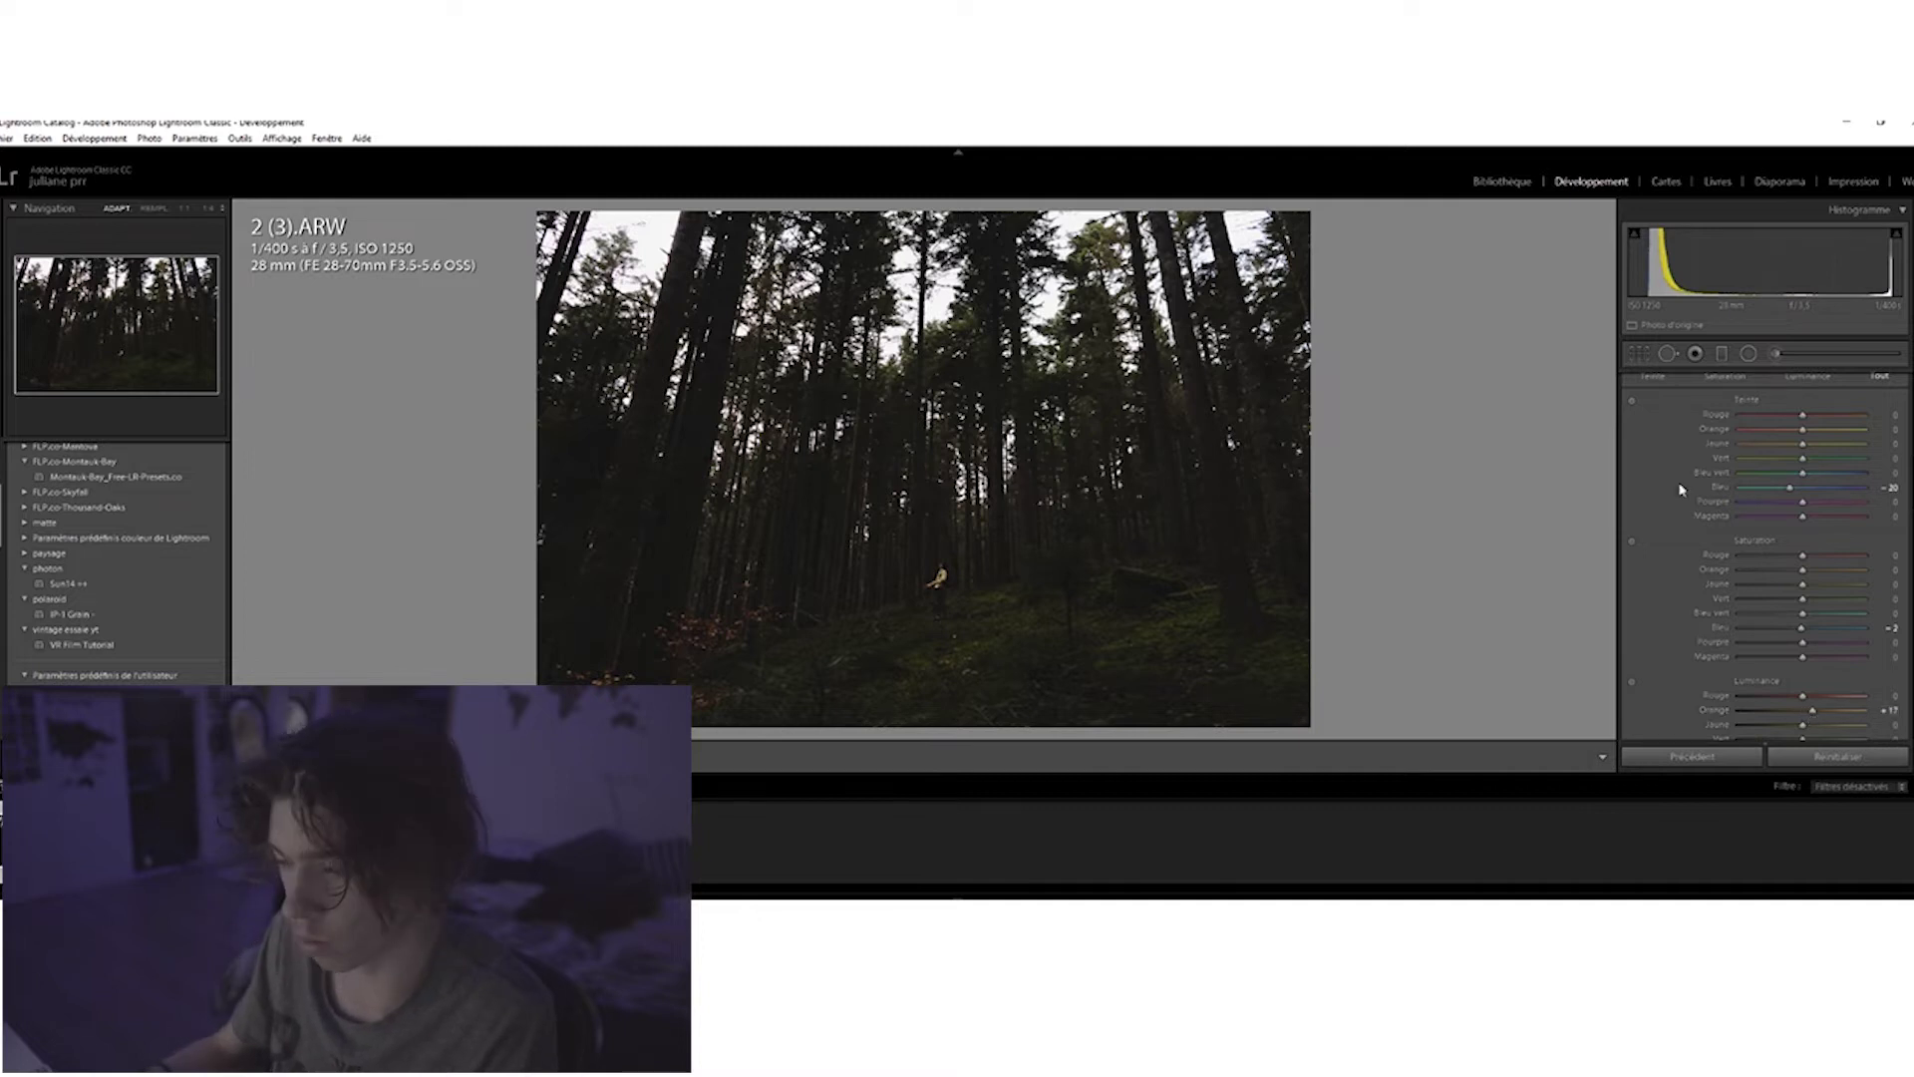
scroll(1680, 491, "up", 2)
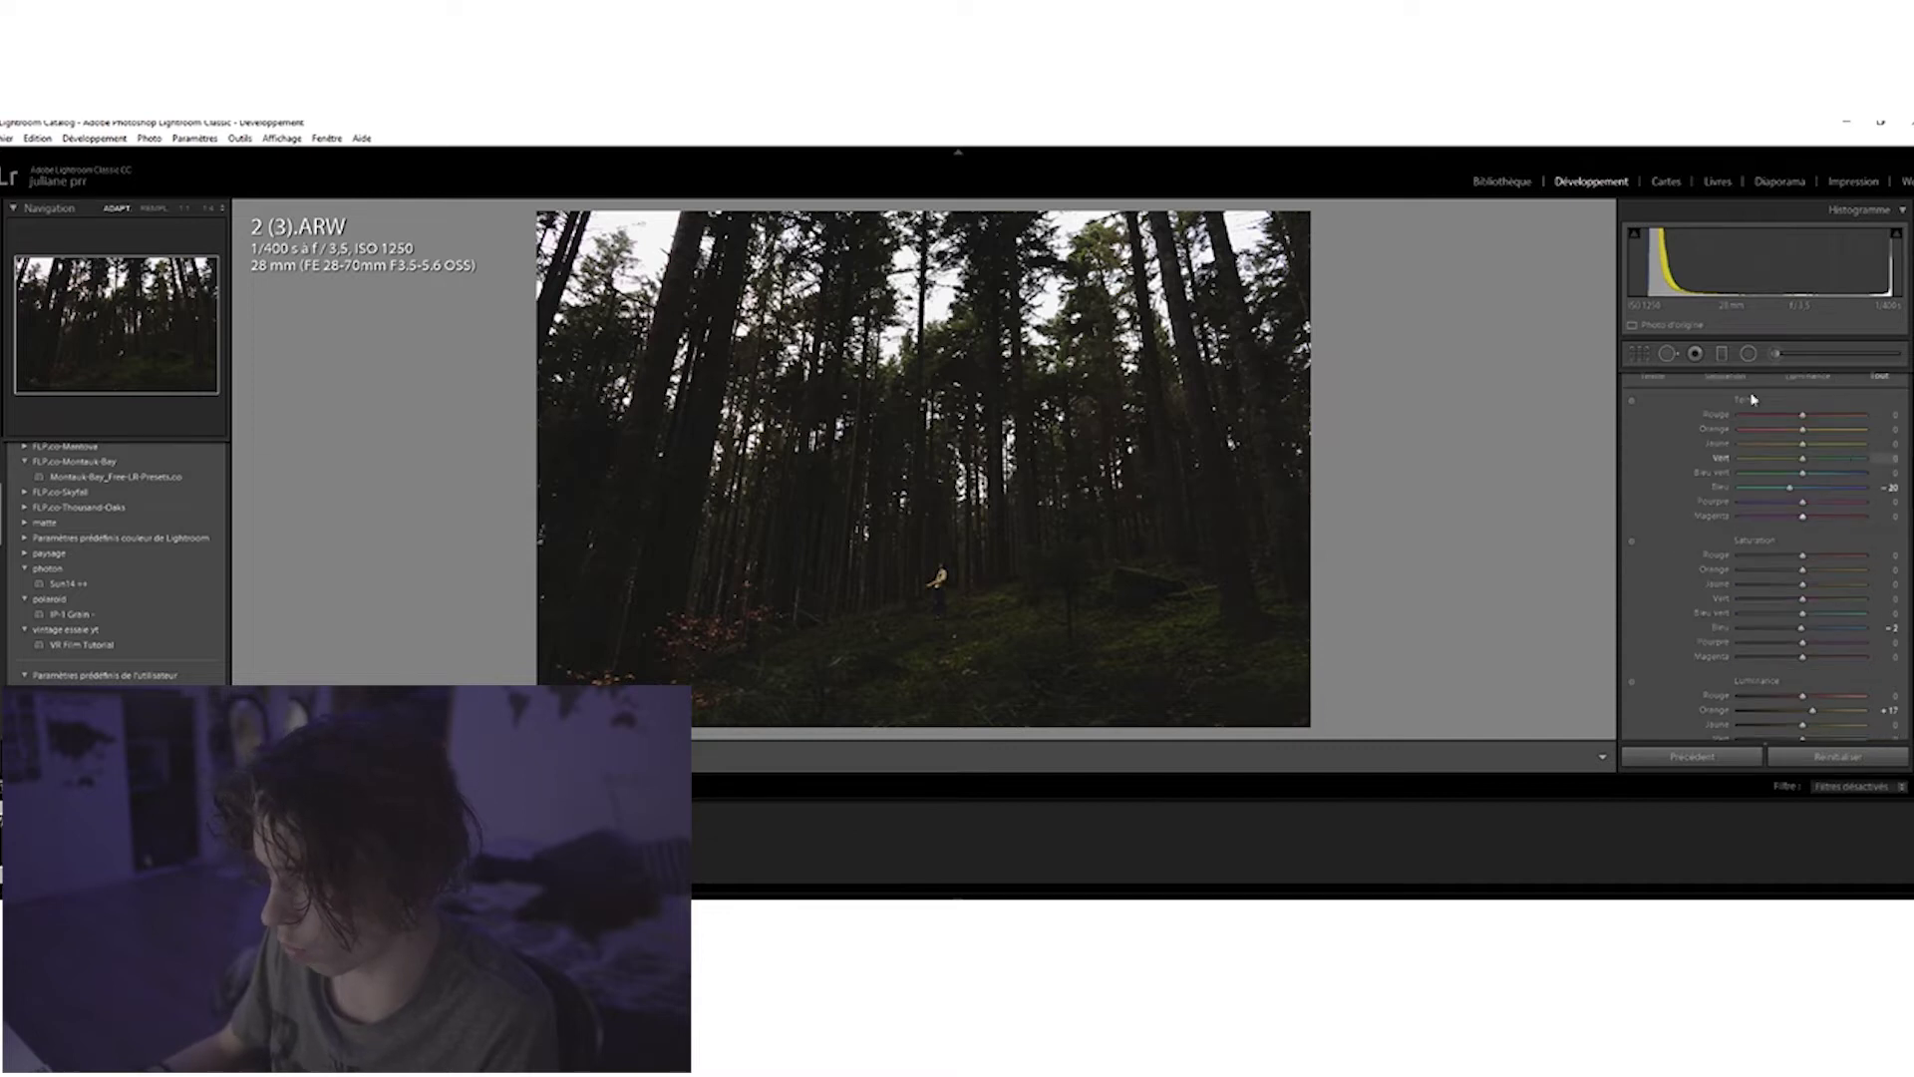
scroll(1715, 546, "up", 2)
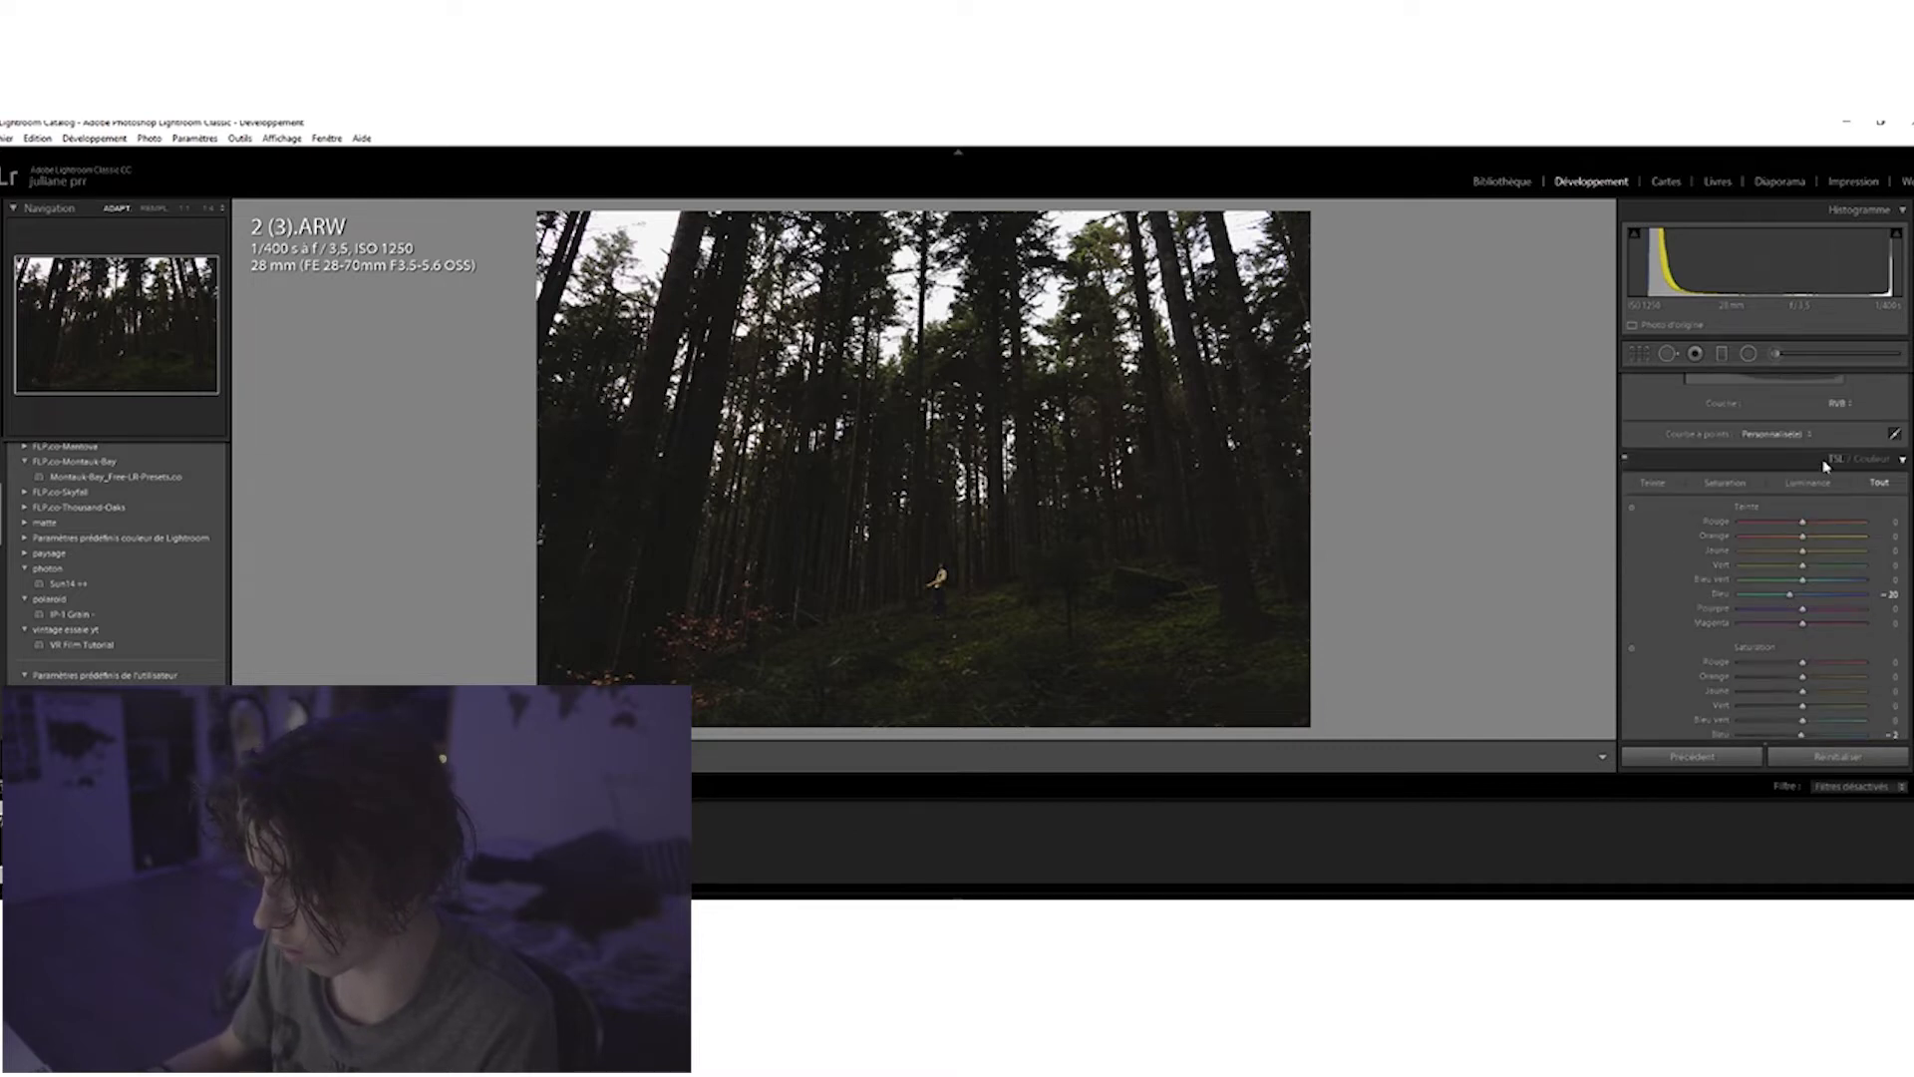
Tint the split-toning highlights green with hue 115 and saturation 5.
scroll(1677, 492, "down", 8)
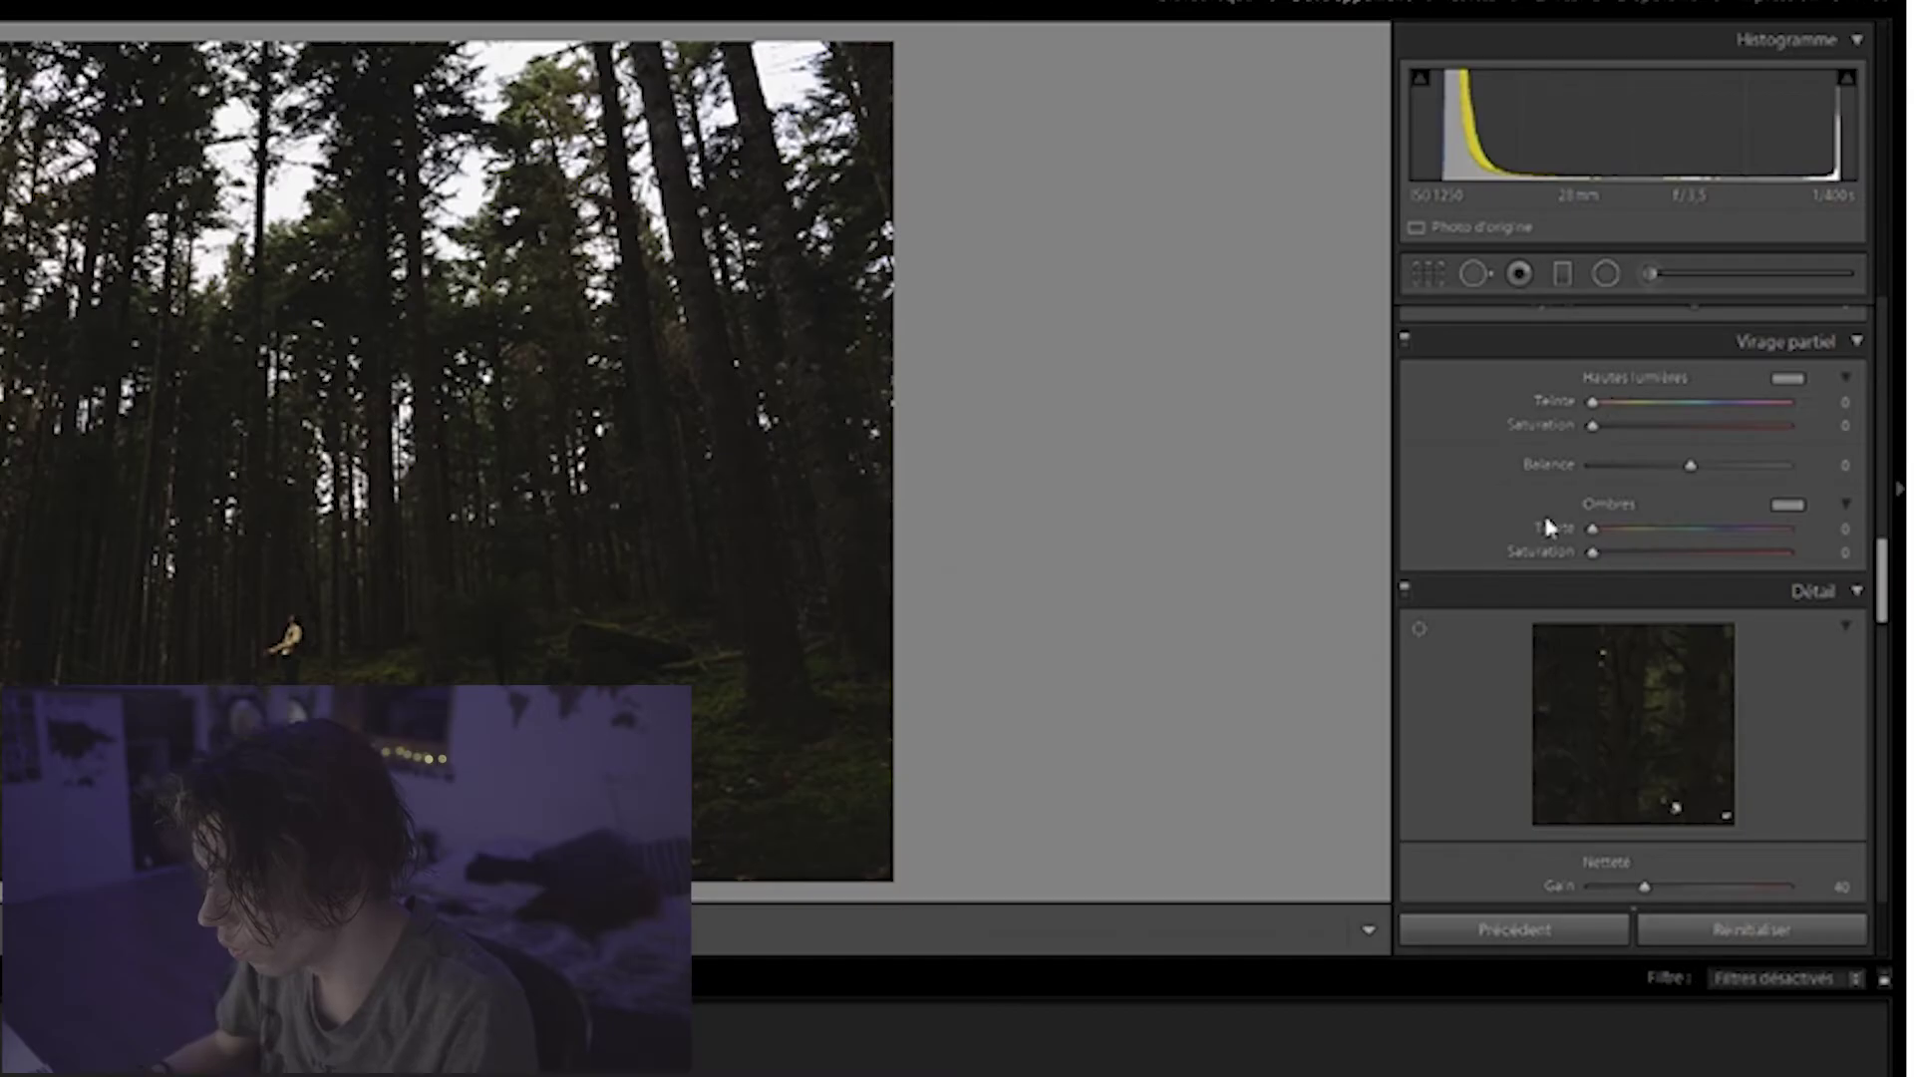
left_click_drag(1591, 412, 1789, 425)
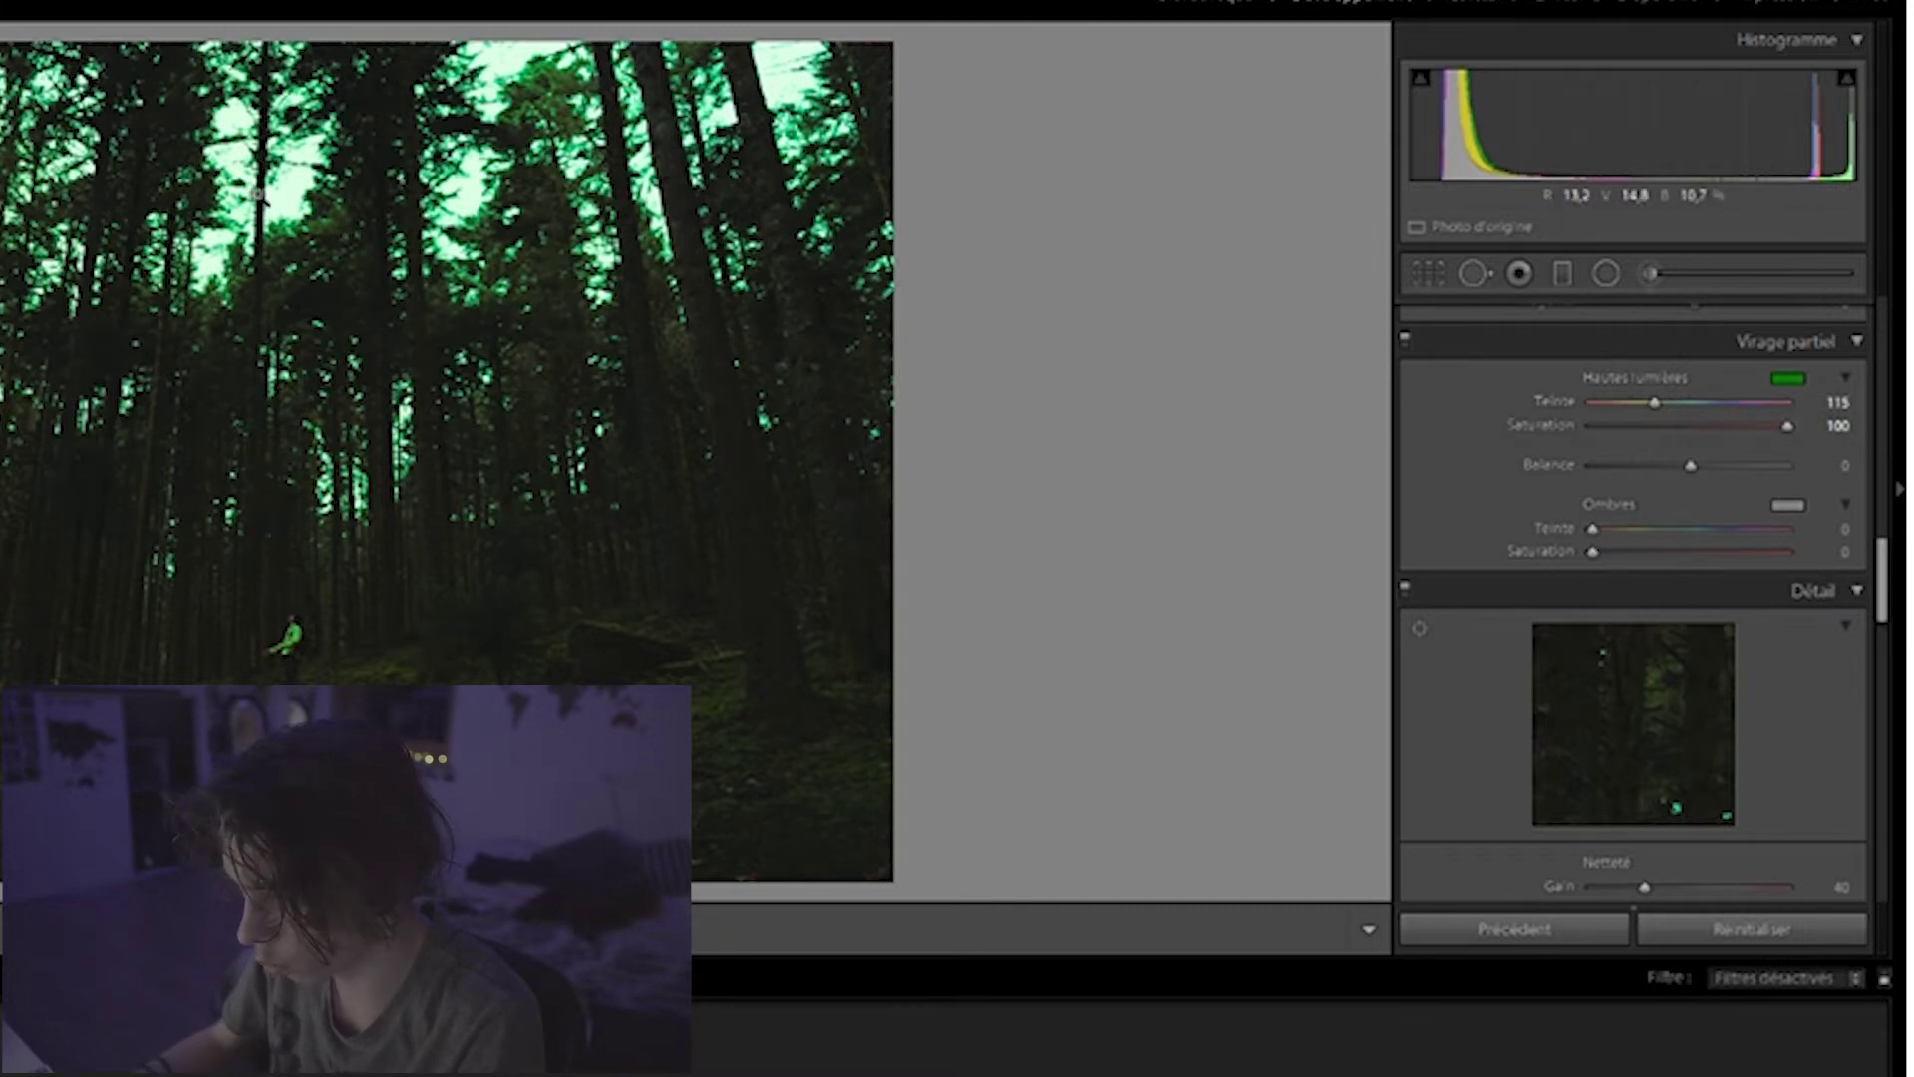
left_click(1838, 425)
type("5")
key("Return")
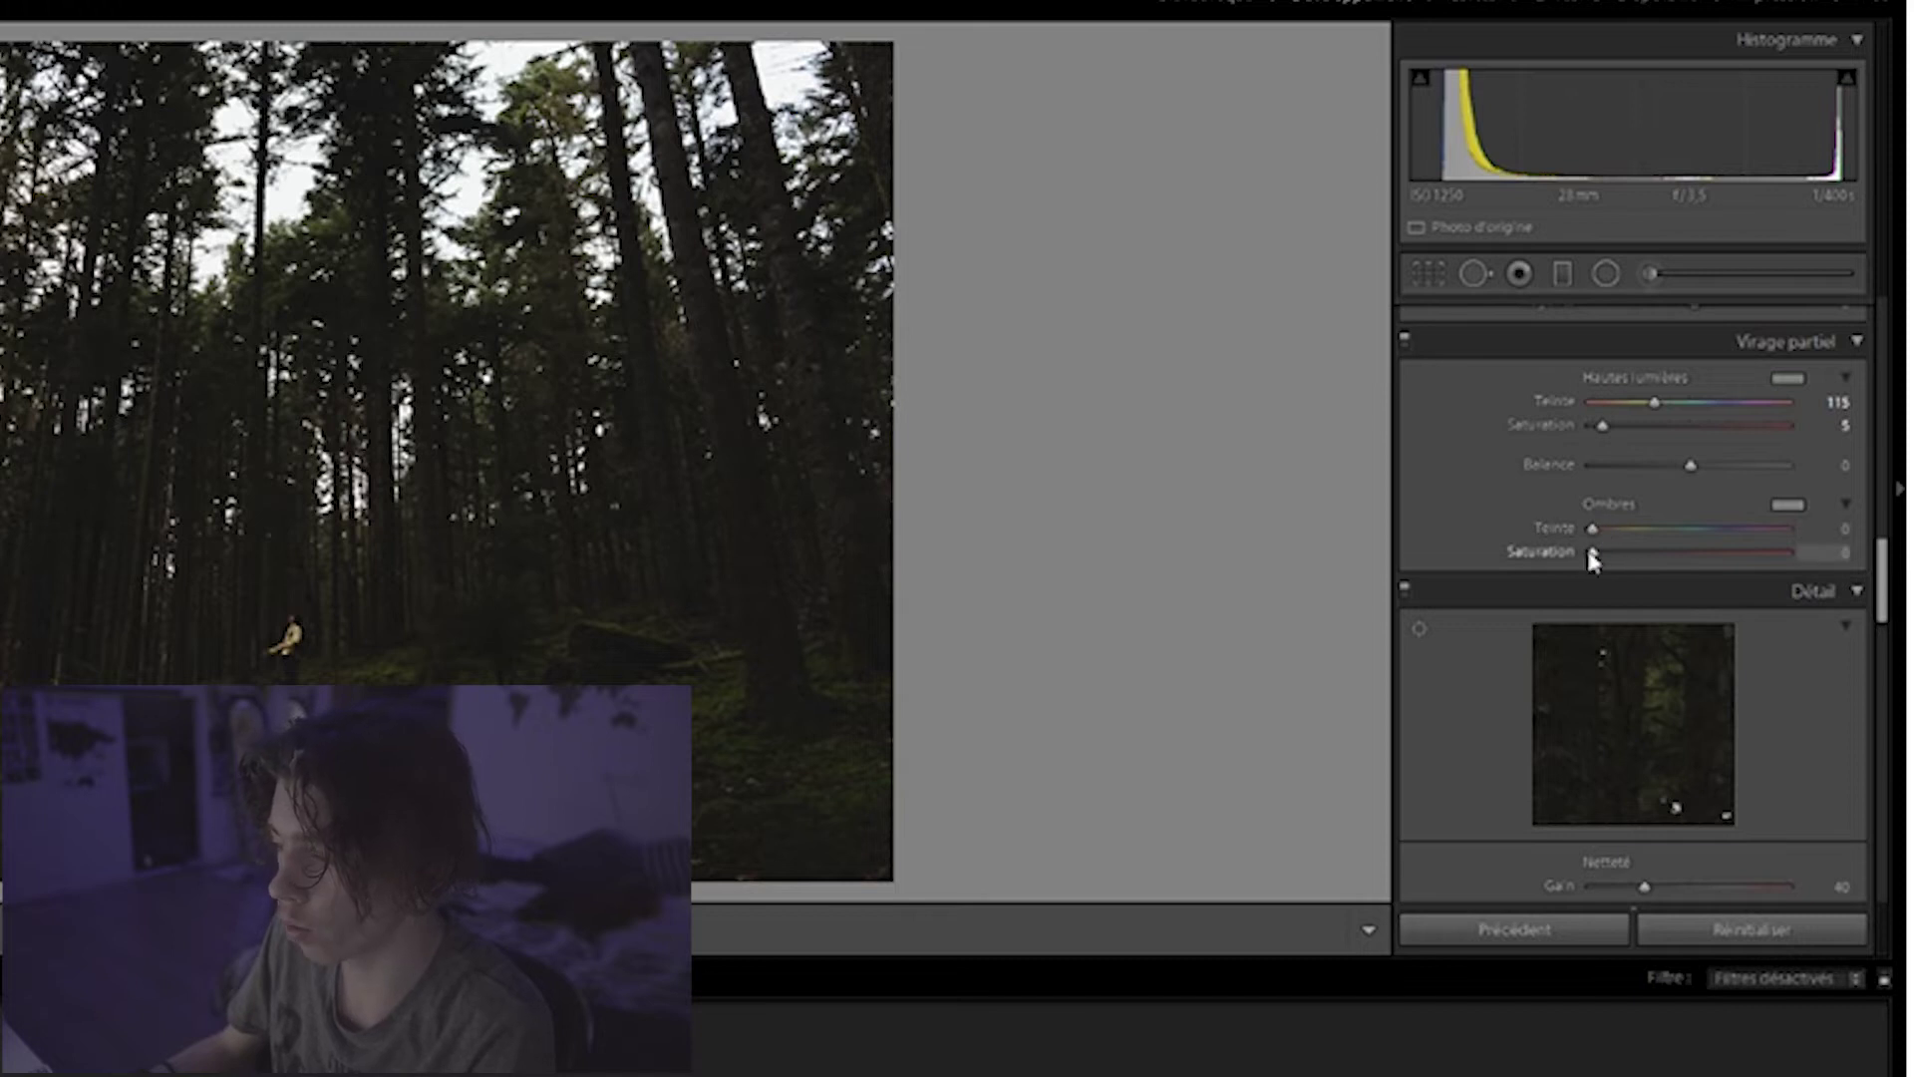
Set the split-toning shadows' saturation to 27 and the balance to +95, comparing the photo with and without the effect.
left_click_drag(1593, 556, 1645, 560)
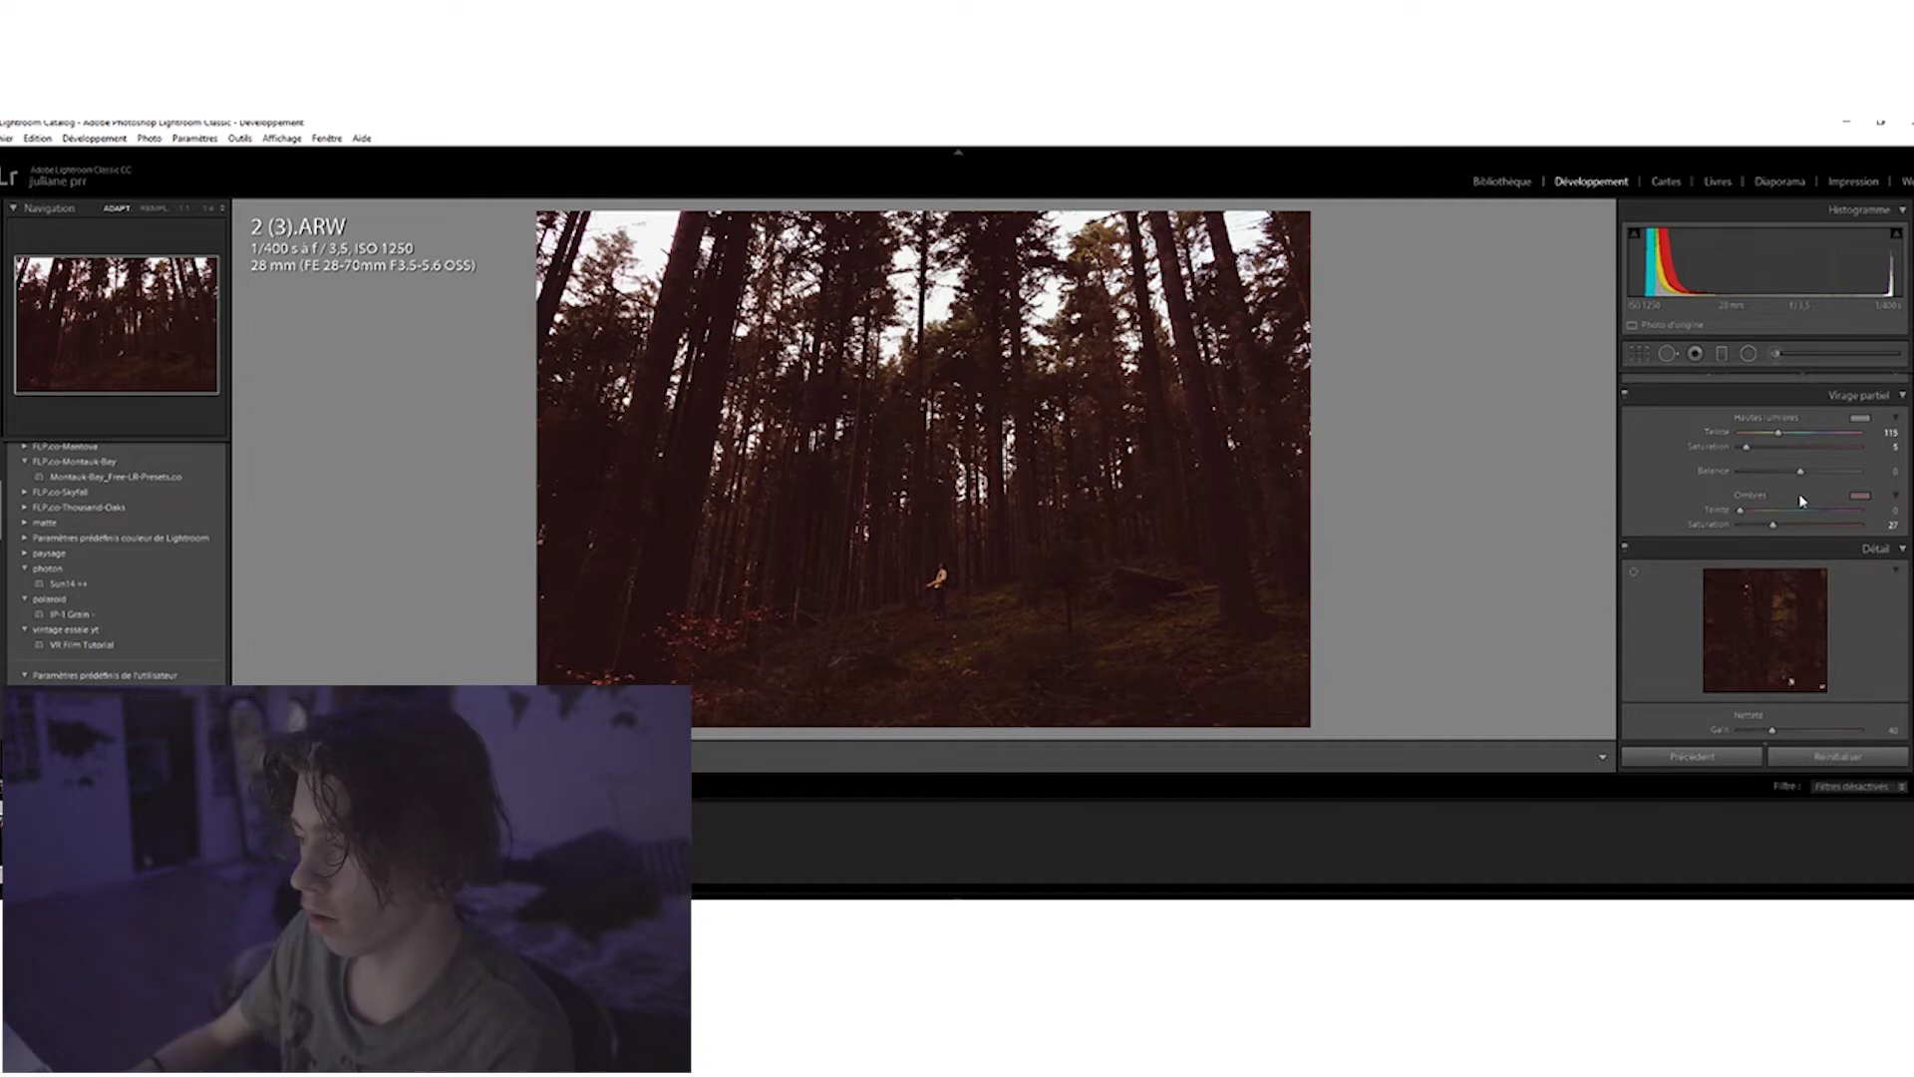
left_click_drag(1766, 478, 1691, 486)
left_click_drag(1107, 400, 1107, 400)
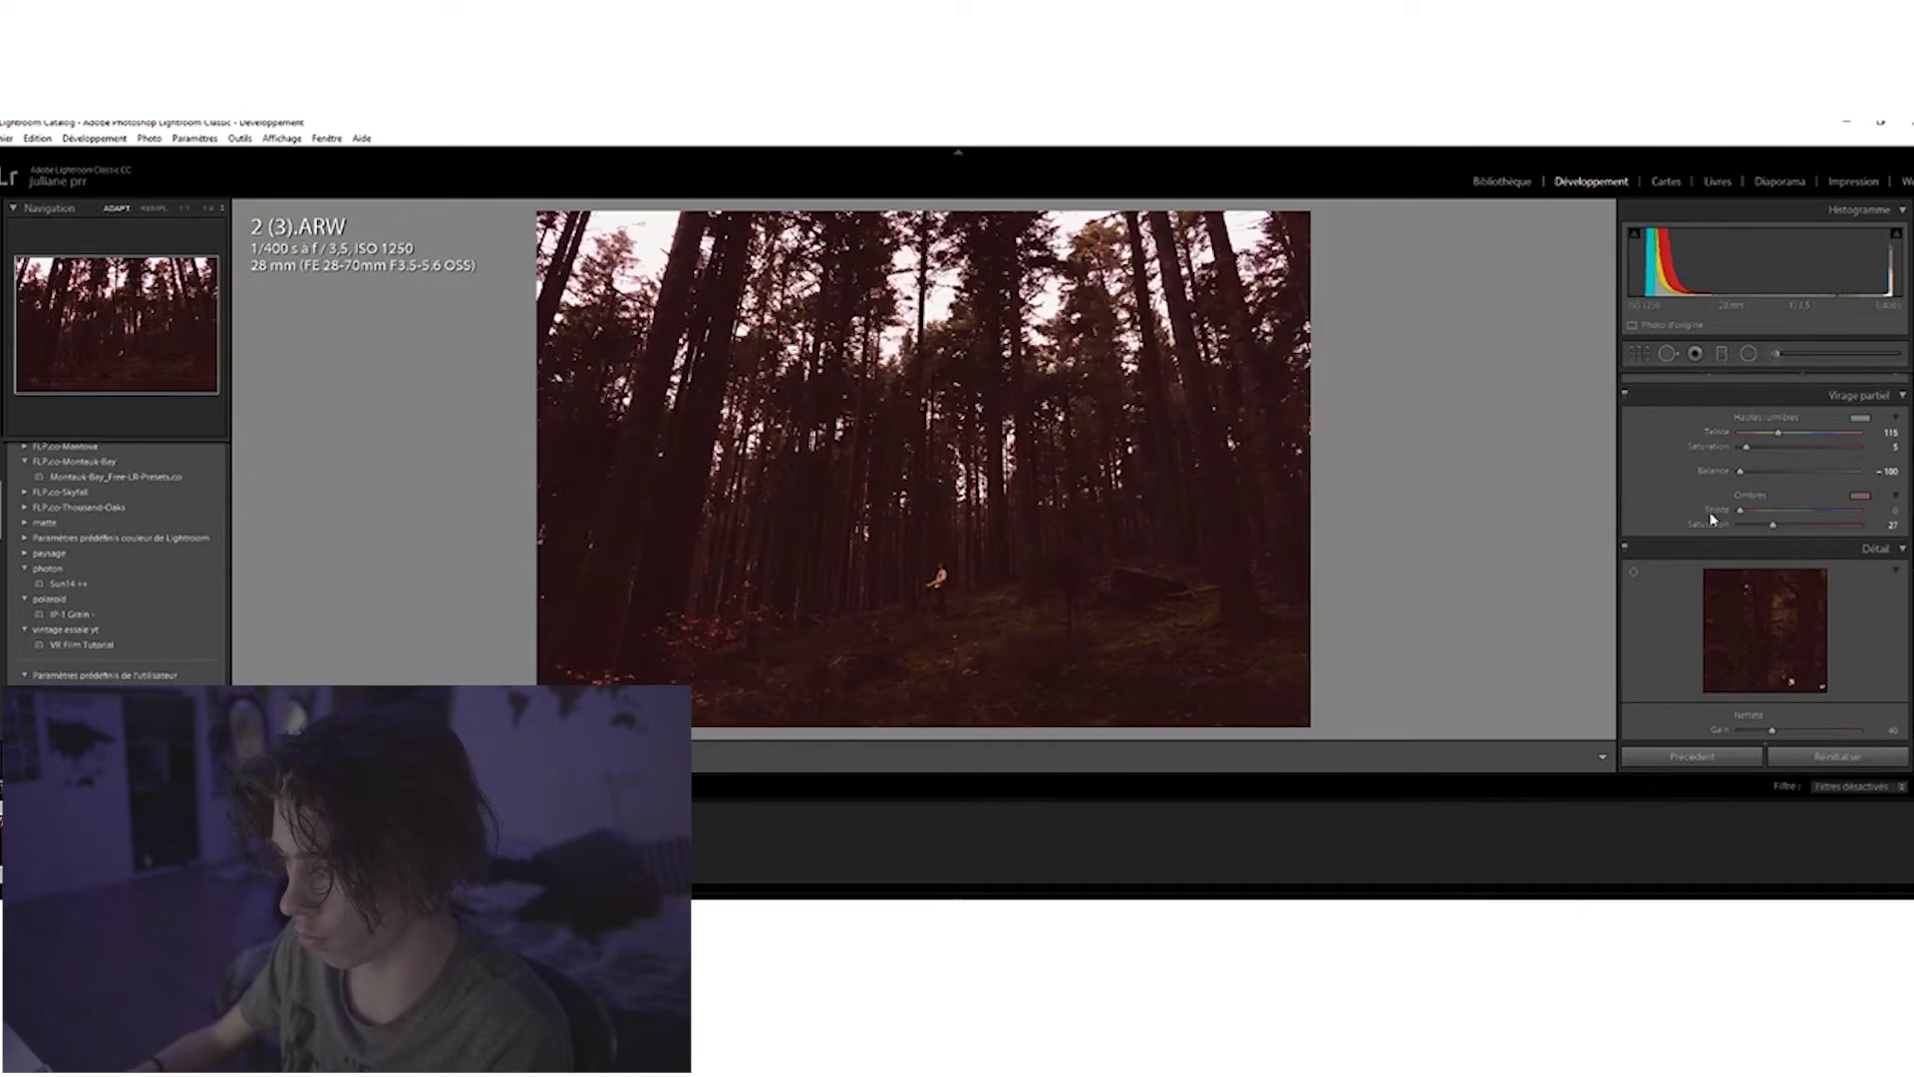
left_click_drag(1756, 474, 1834, 482)
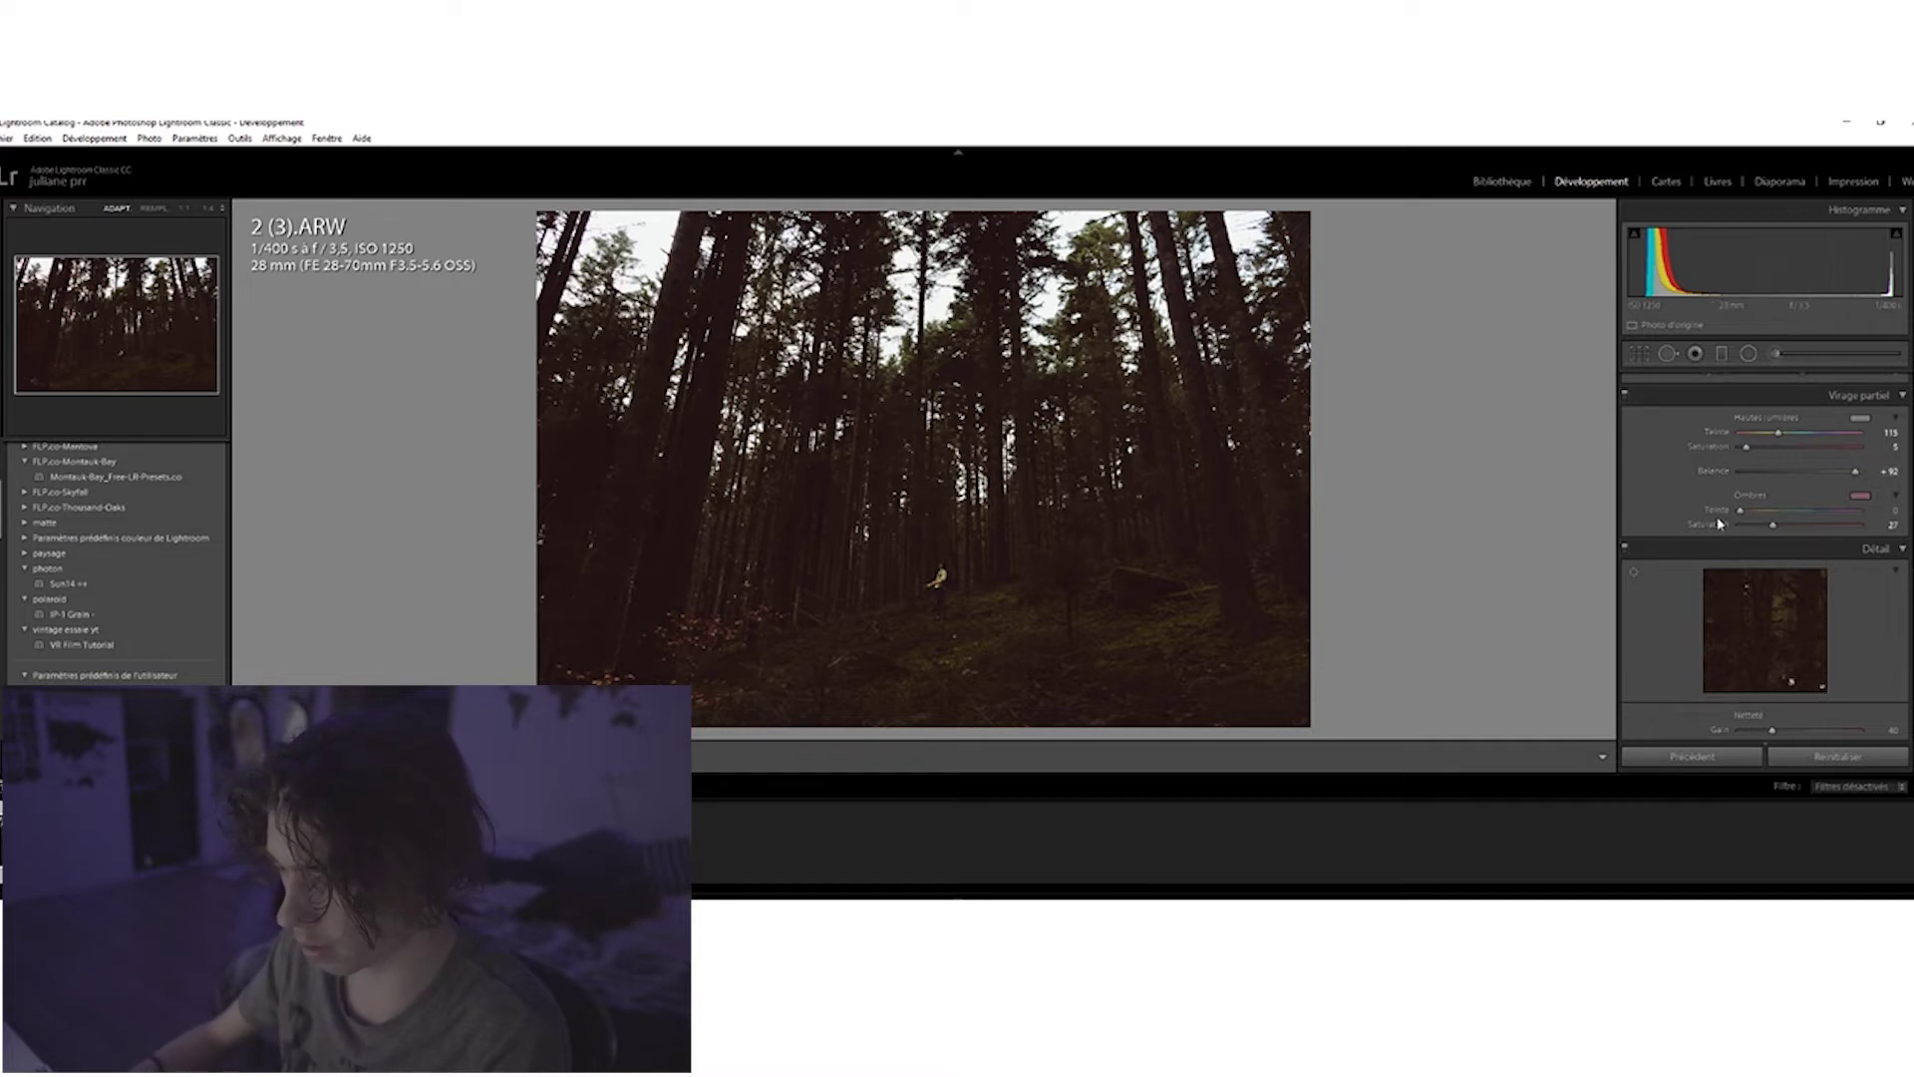
left_click_drag(675, 519, 997, 478)
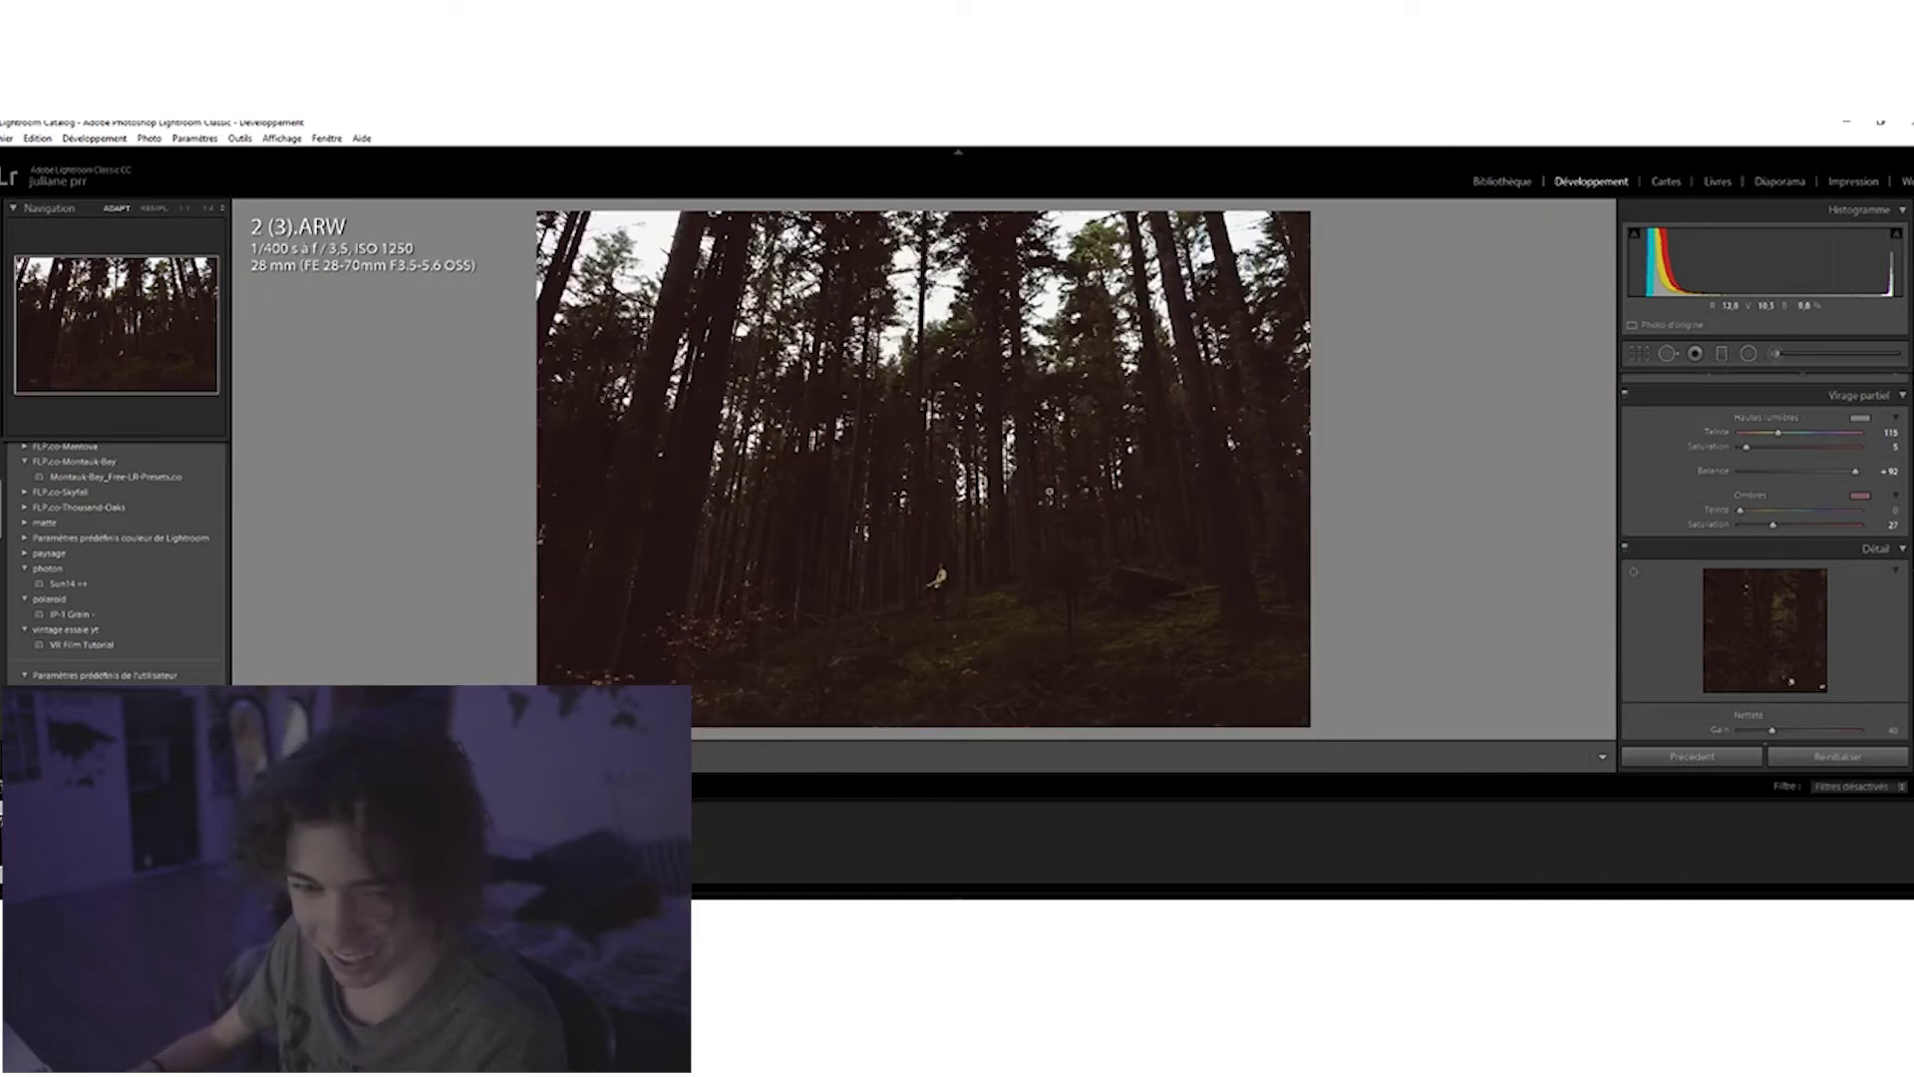
left_click(1857, 472)
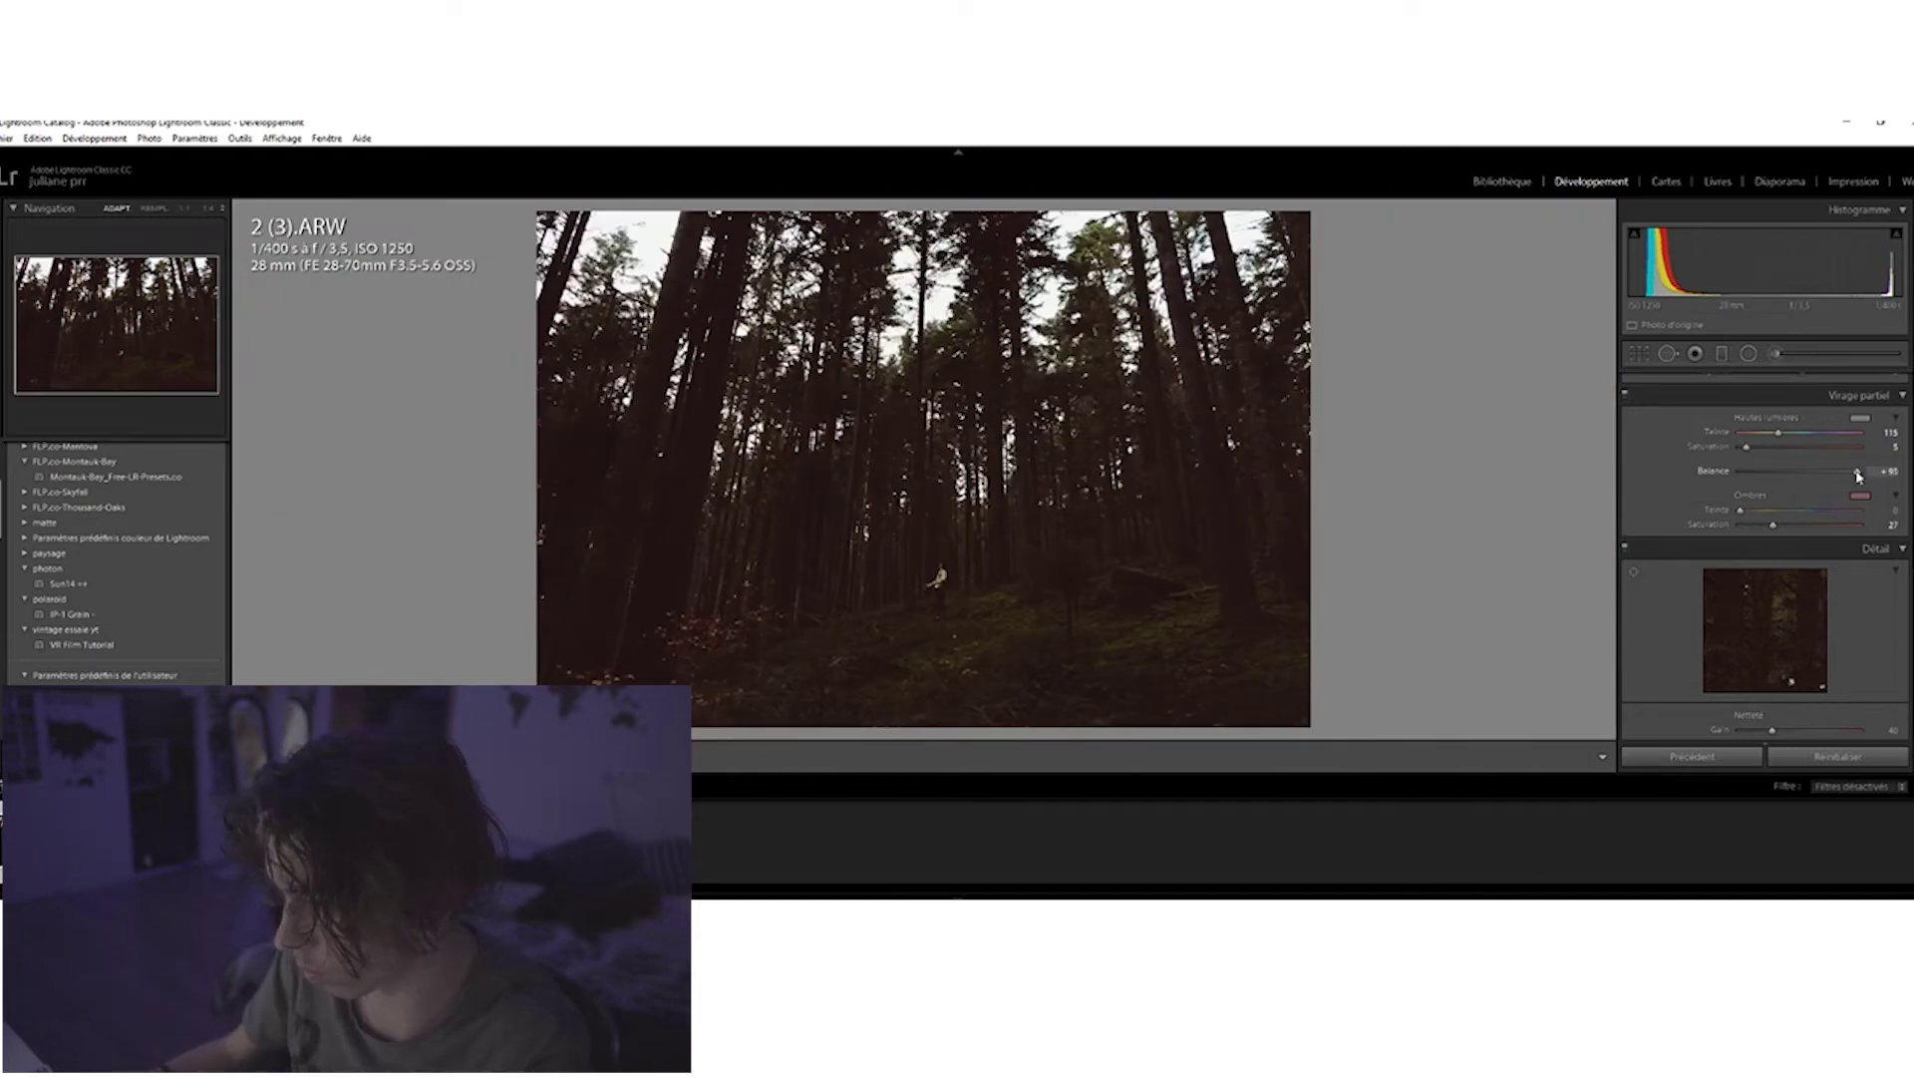
left_click(1626, 395)
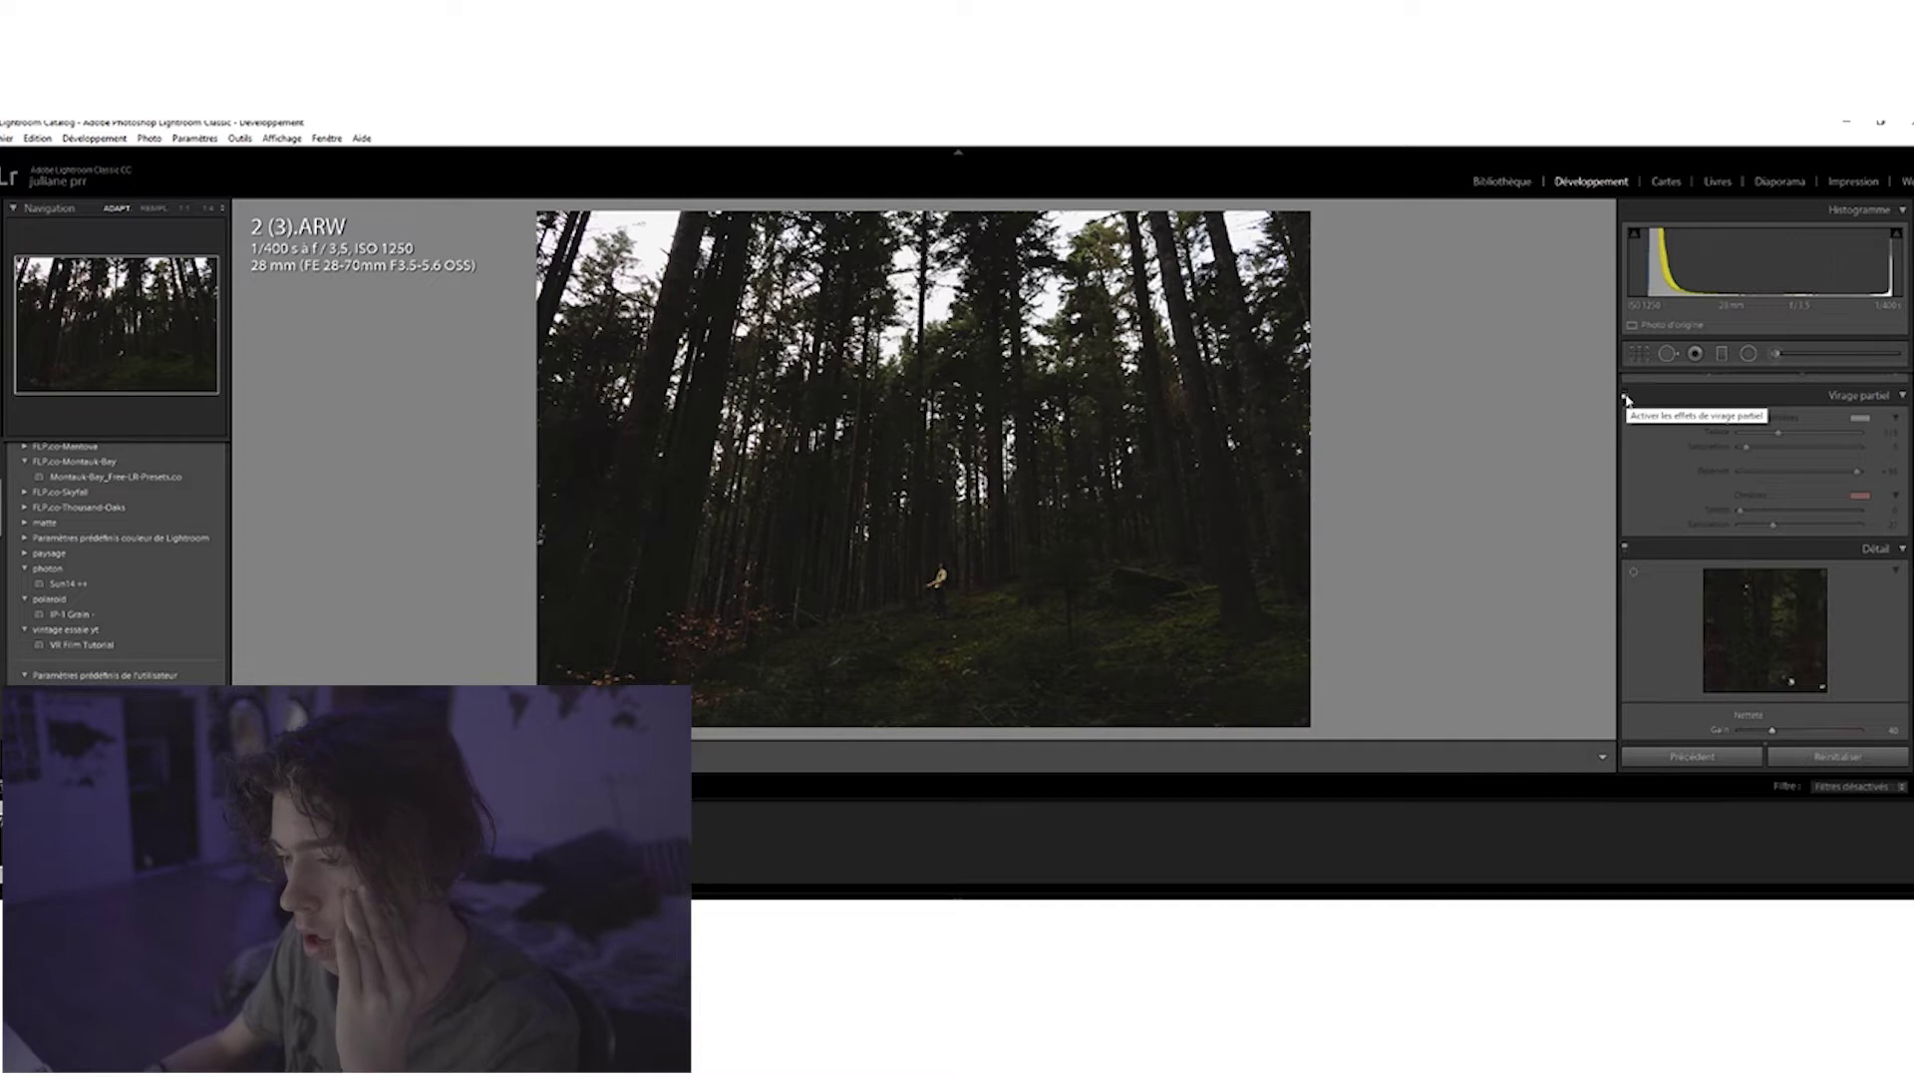
left_click(1627, 397)
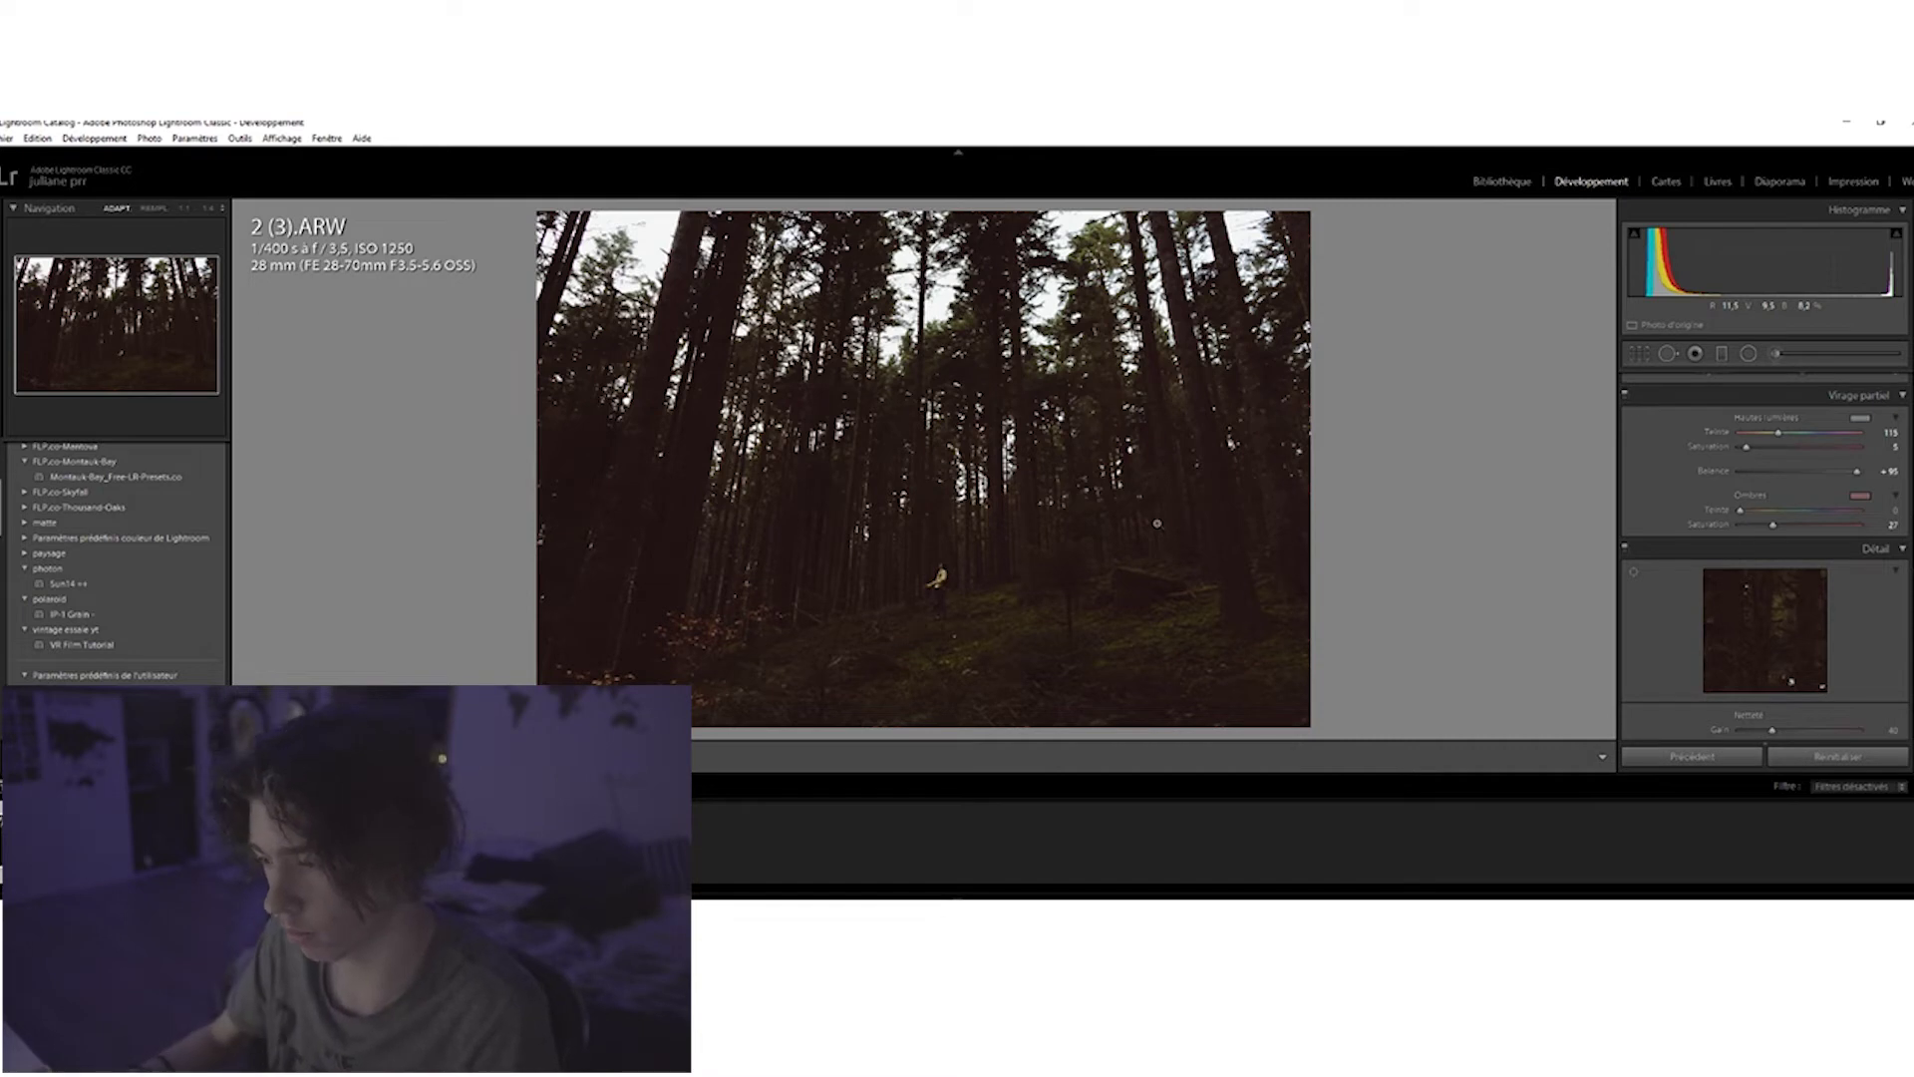
Compare the photo with and without the lens profile correction, leaving the correction enabled.
scroll(1844, 419, "down", 5)
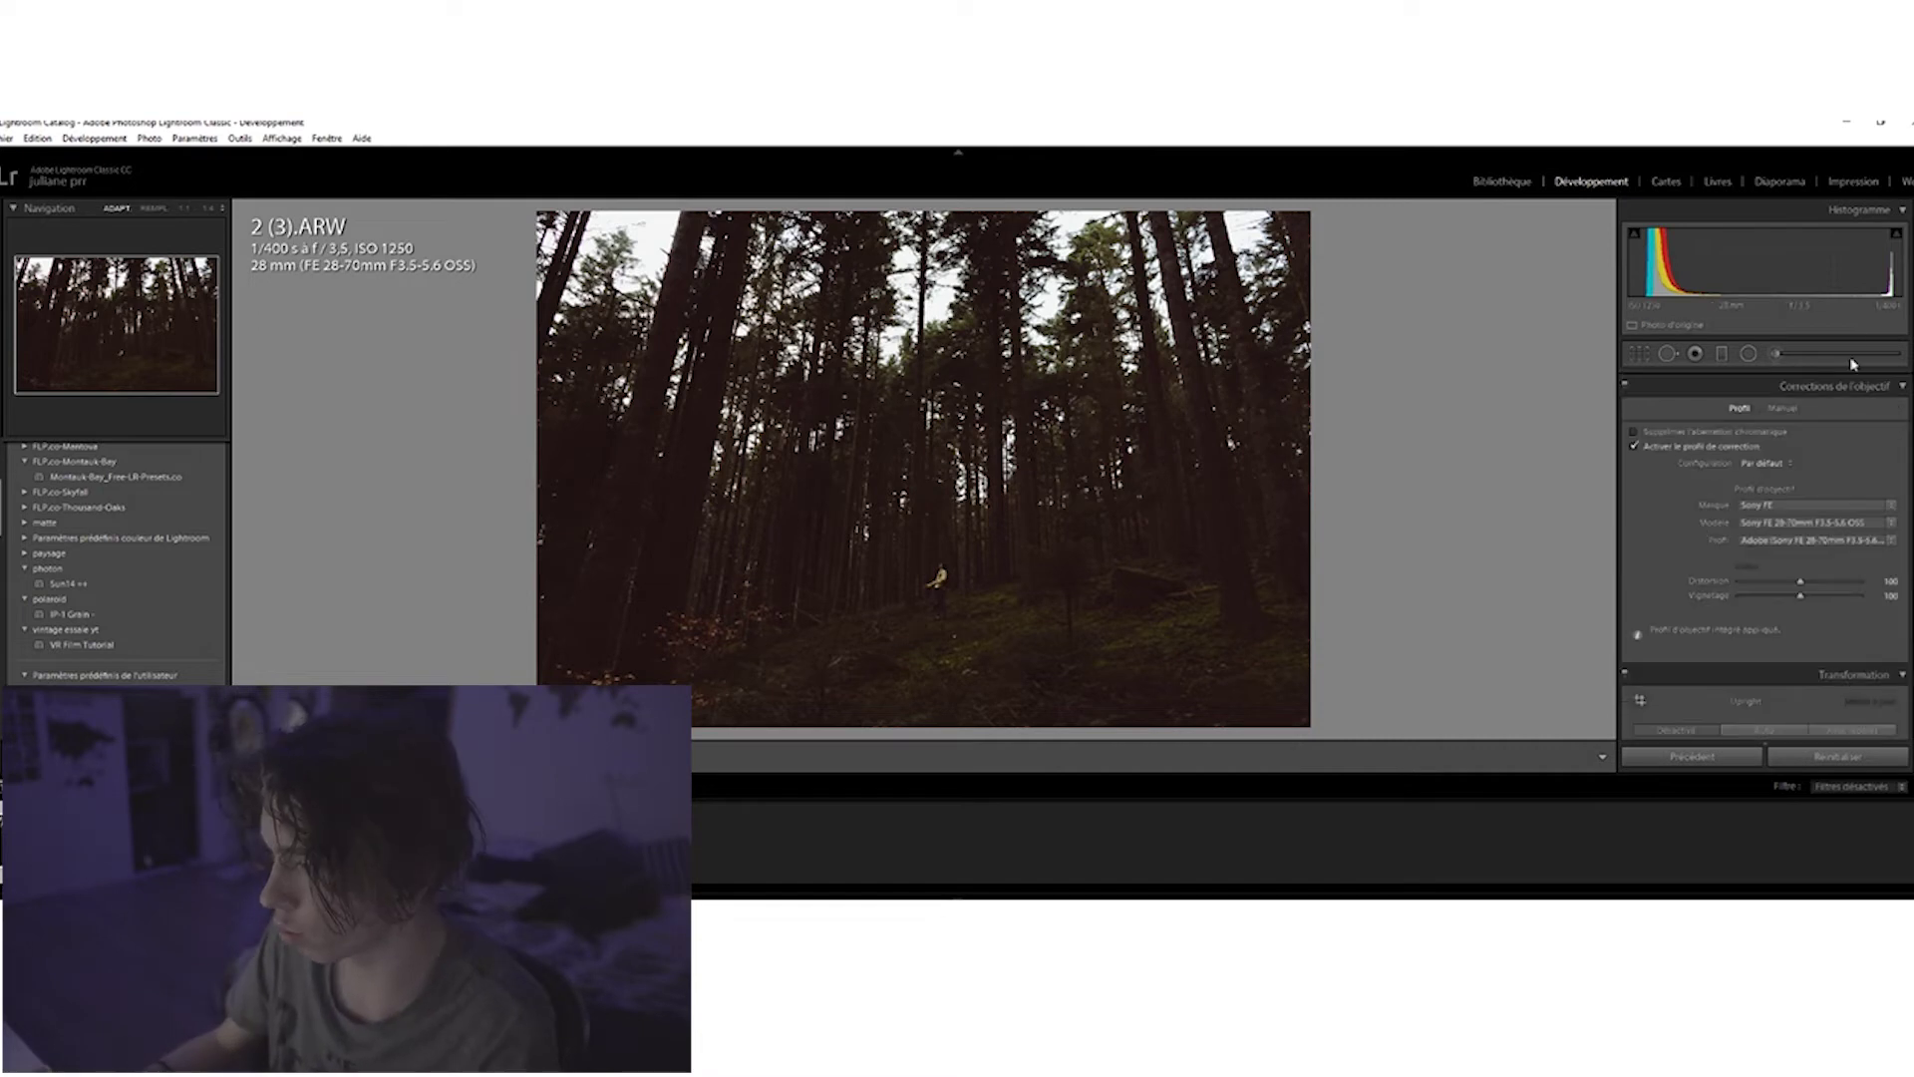
left_click(1634, 448)
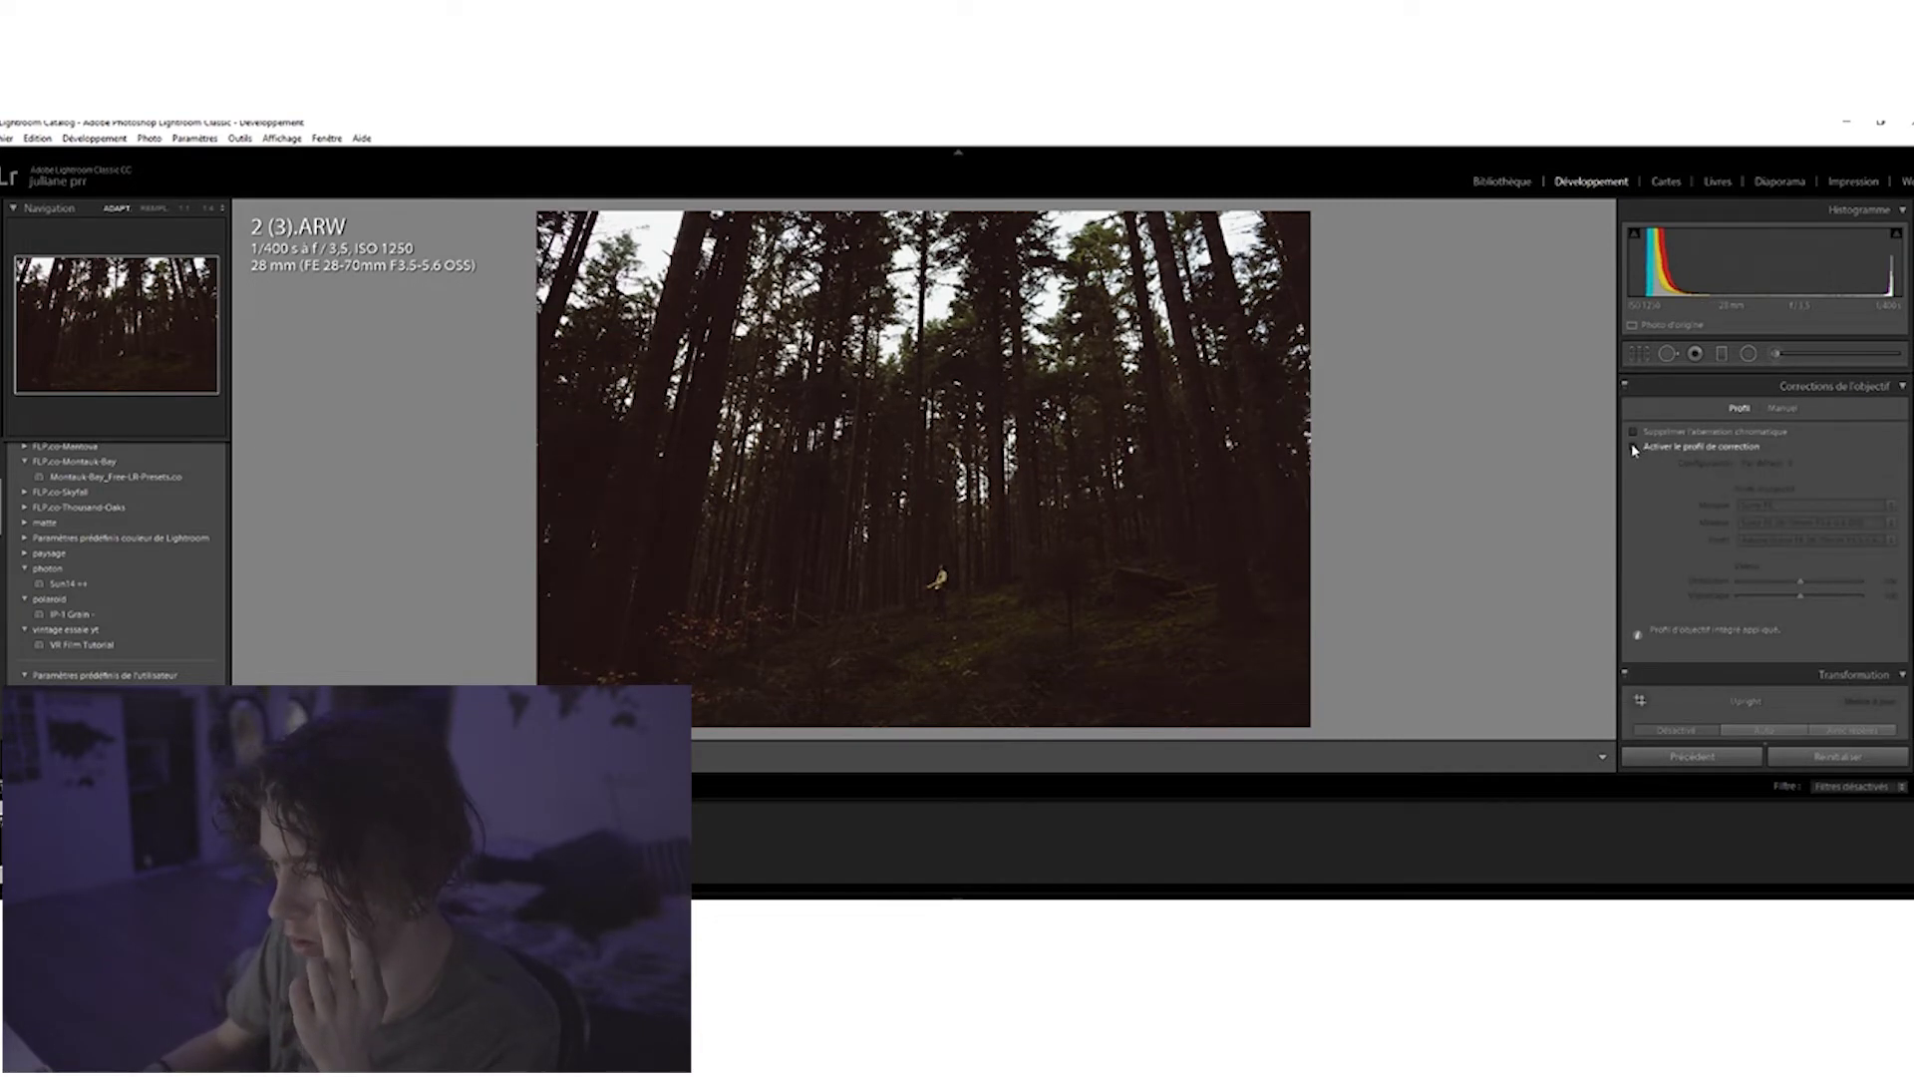
left_click(1634, 447)
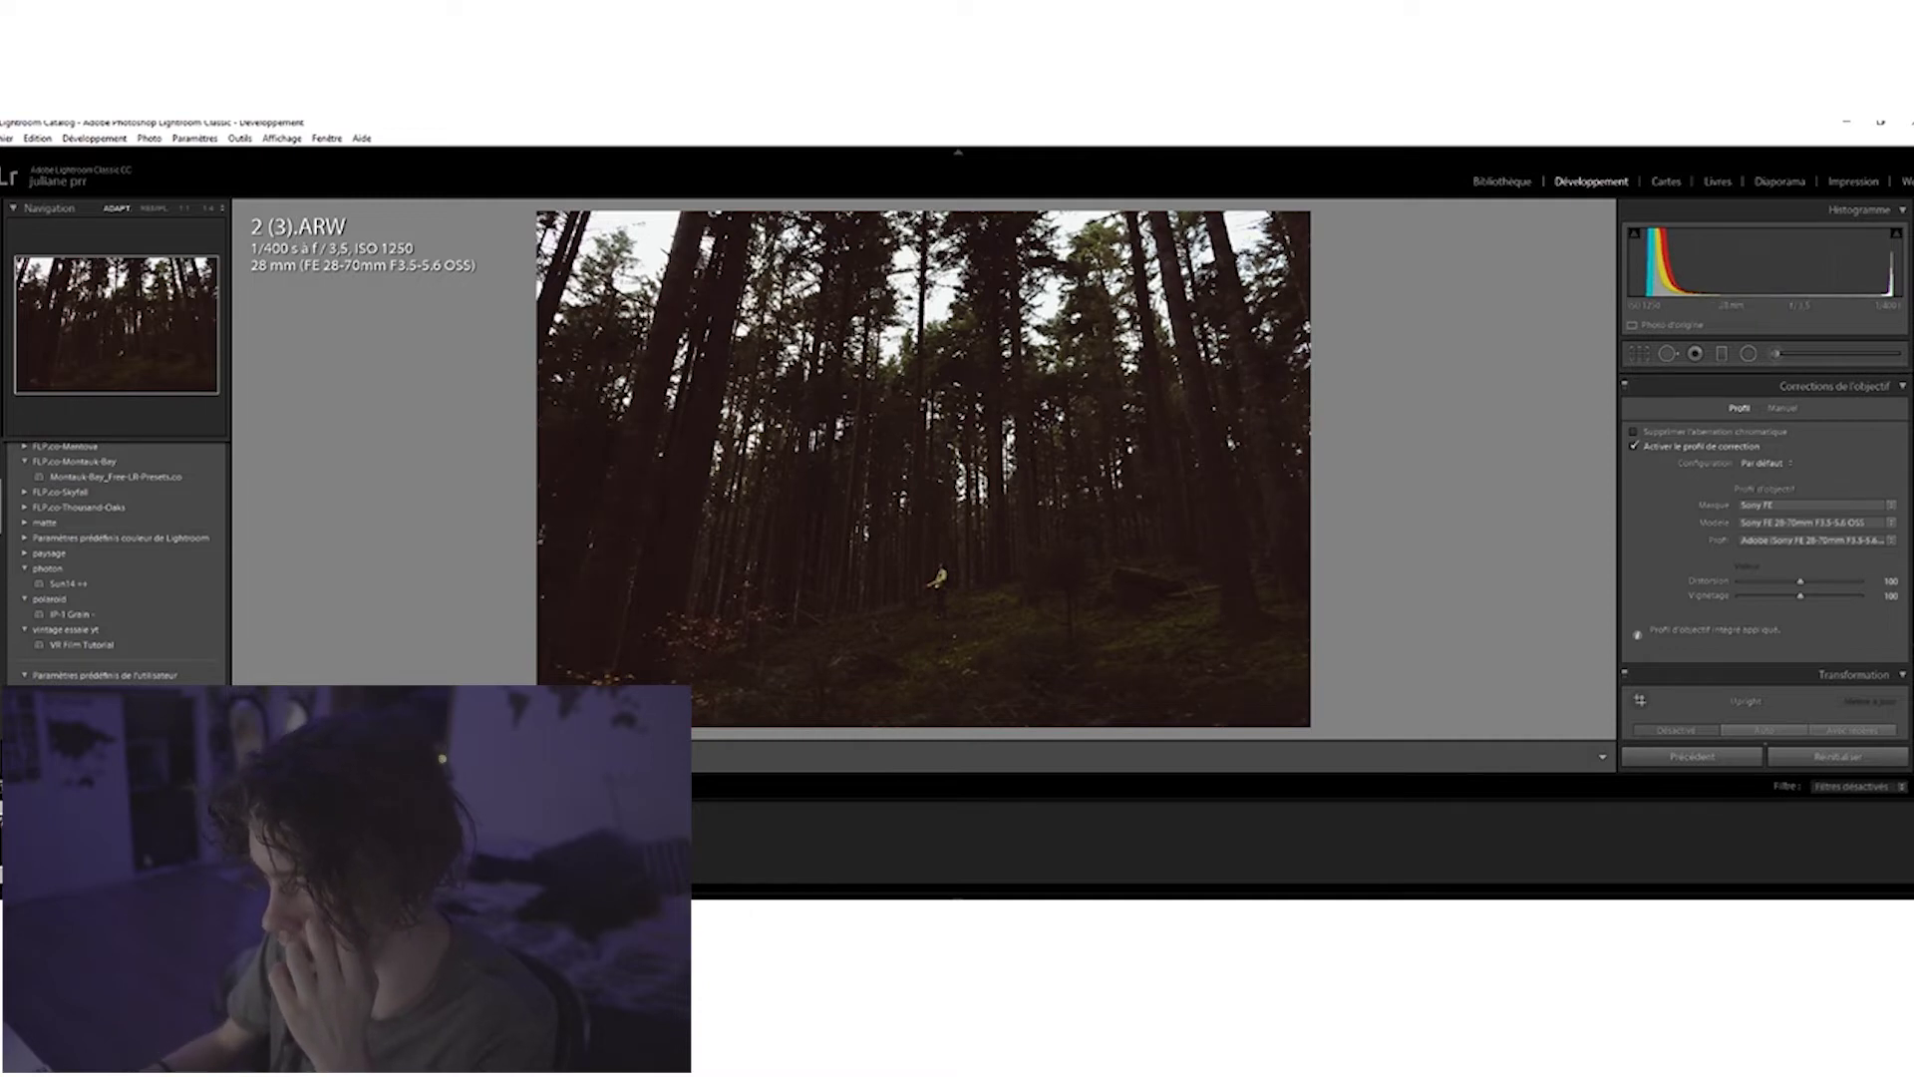
scroll(1664, 531, "down", 5)
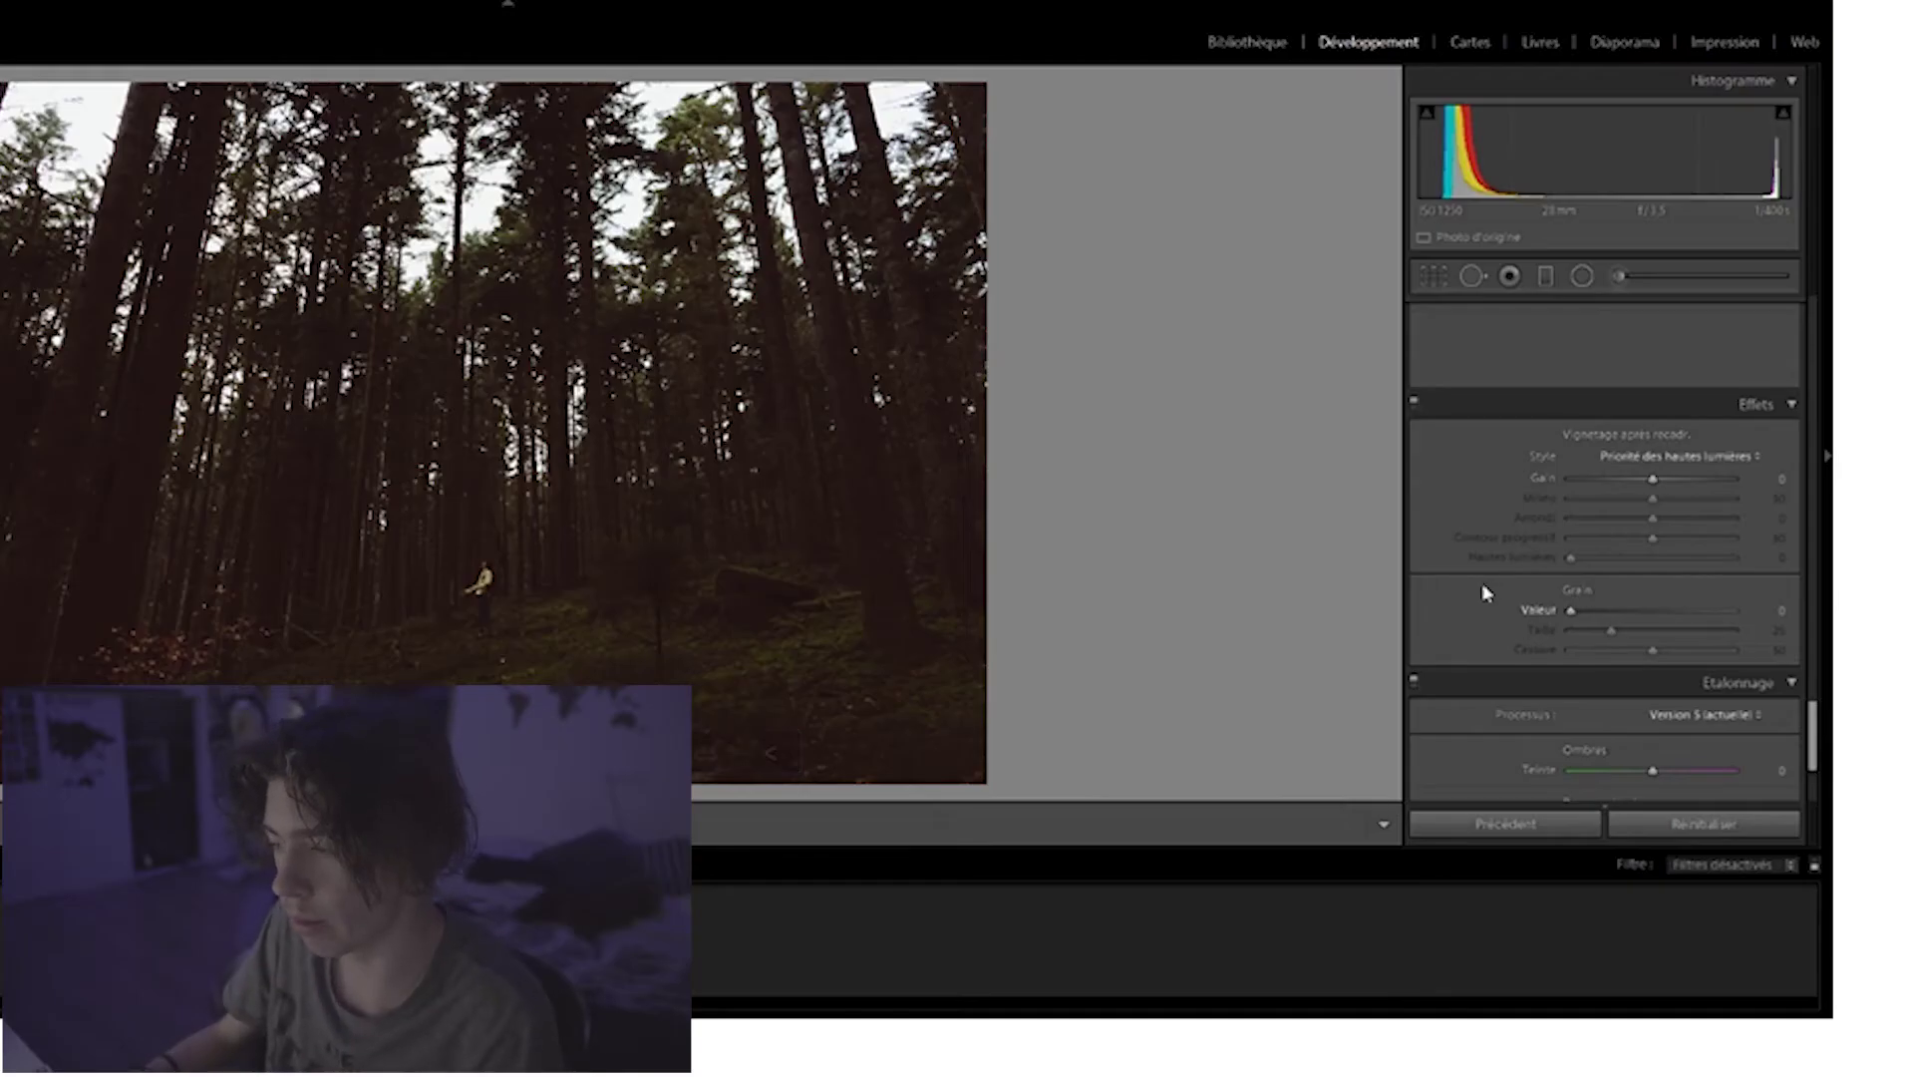
Add grain with amount 23, size 45 and roughness just under 90, checking it up close and against the original photo.
left_click_drag(1569, 611, 1589, 622)
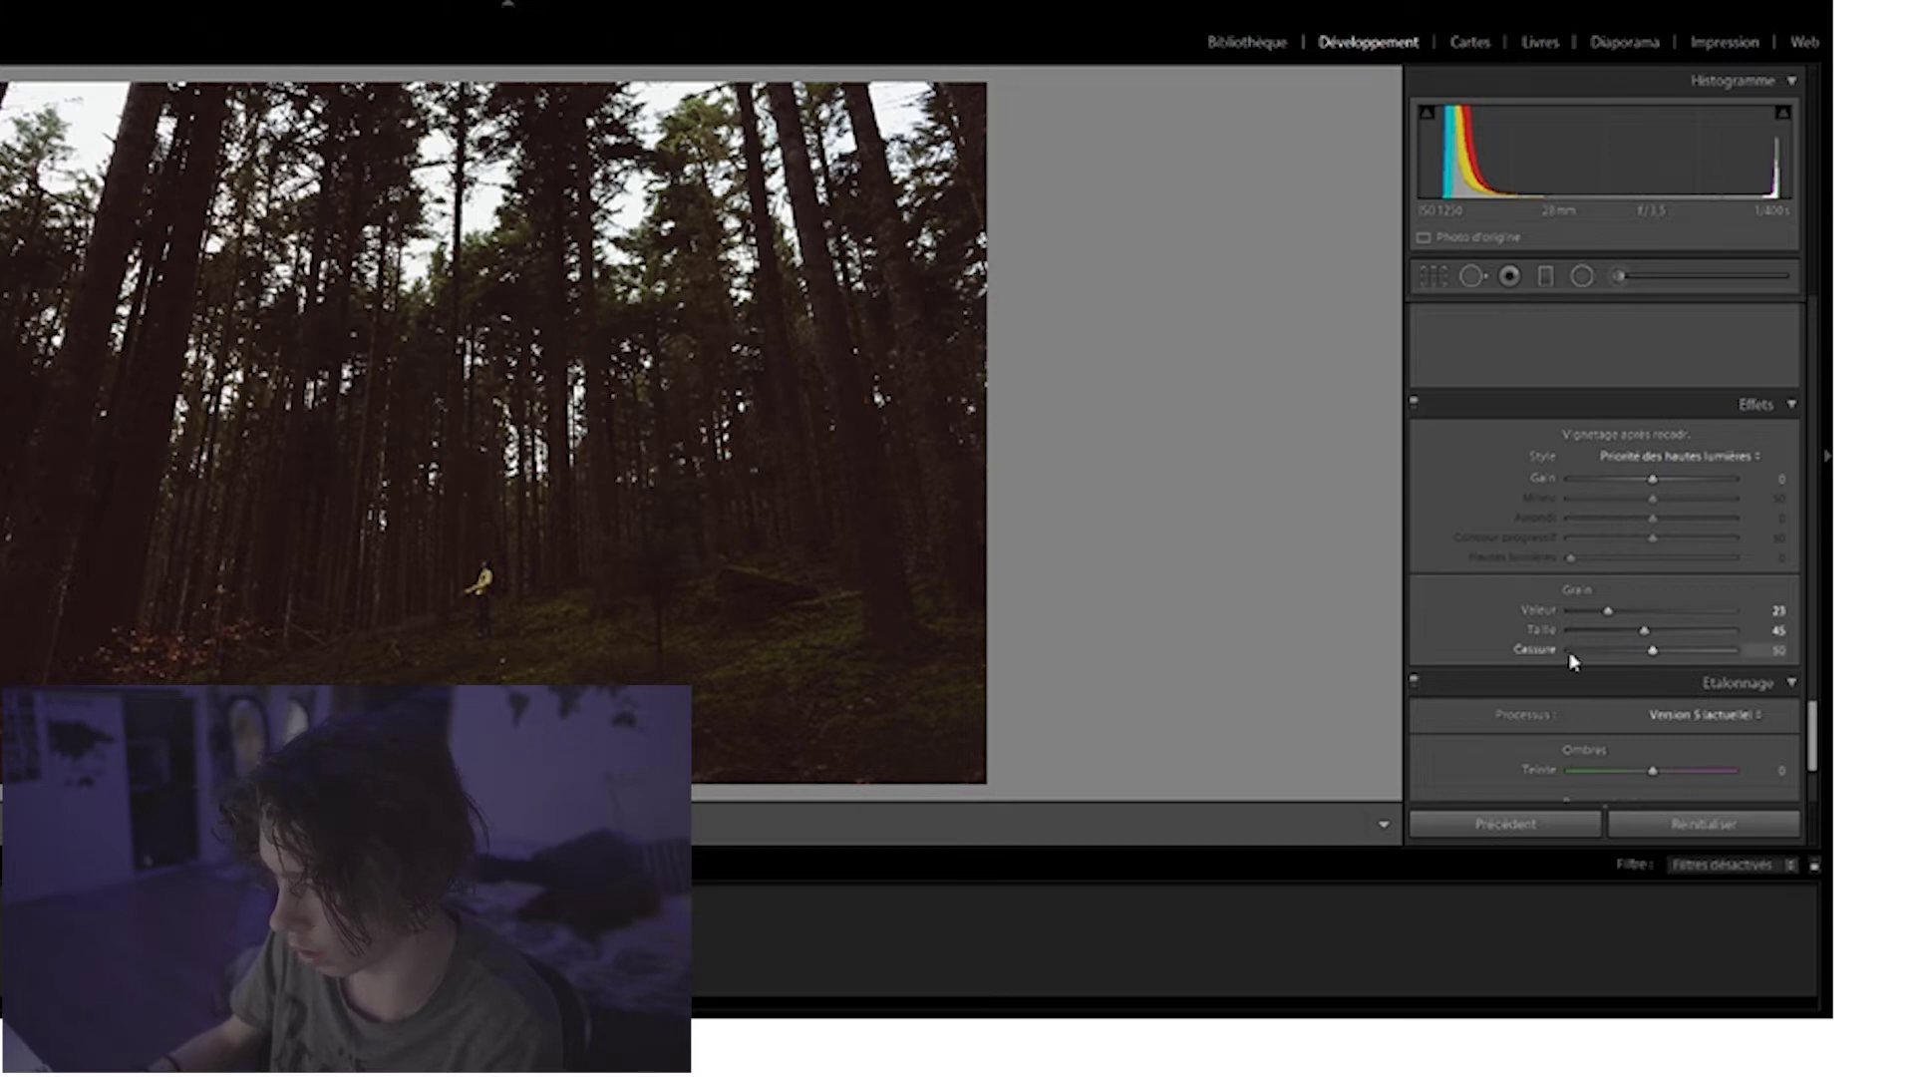
left_click(765, 431)
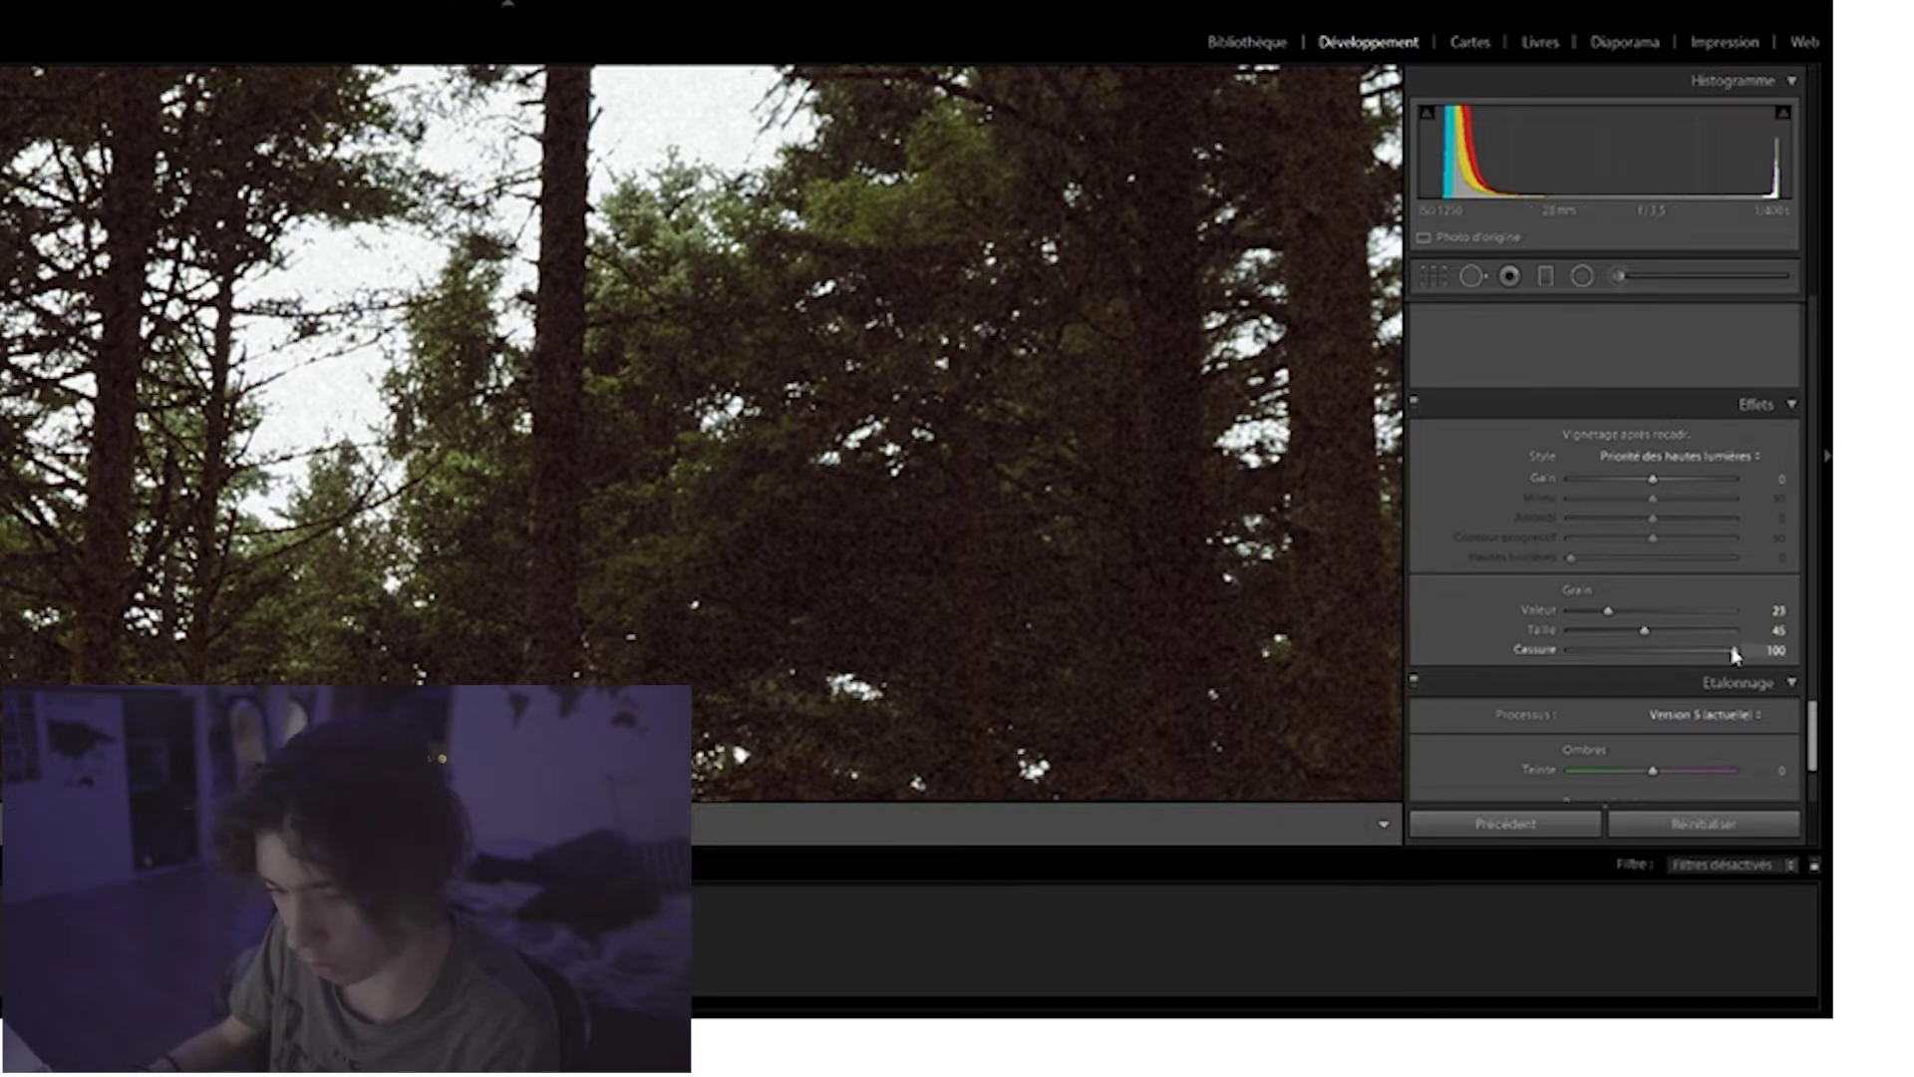
left_click_drag(1734, 651, 1713, 657)
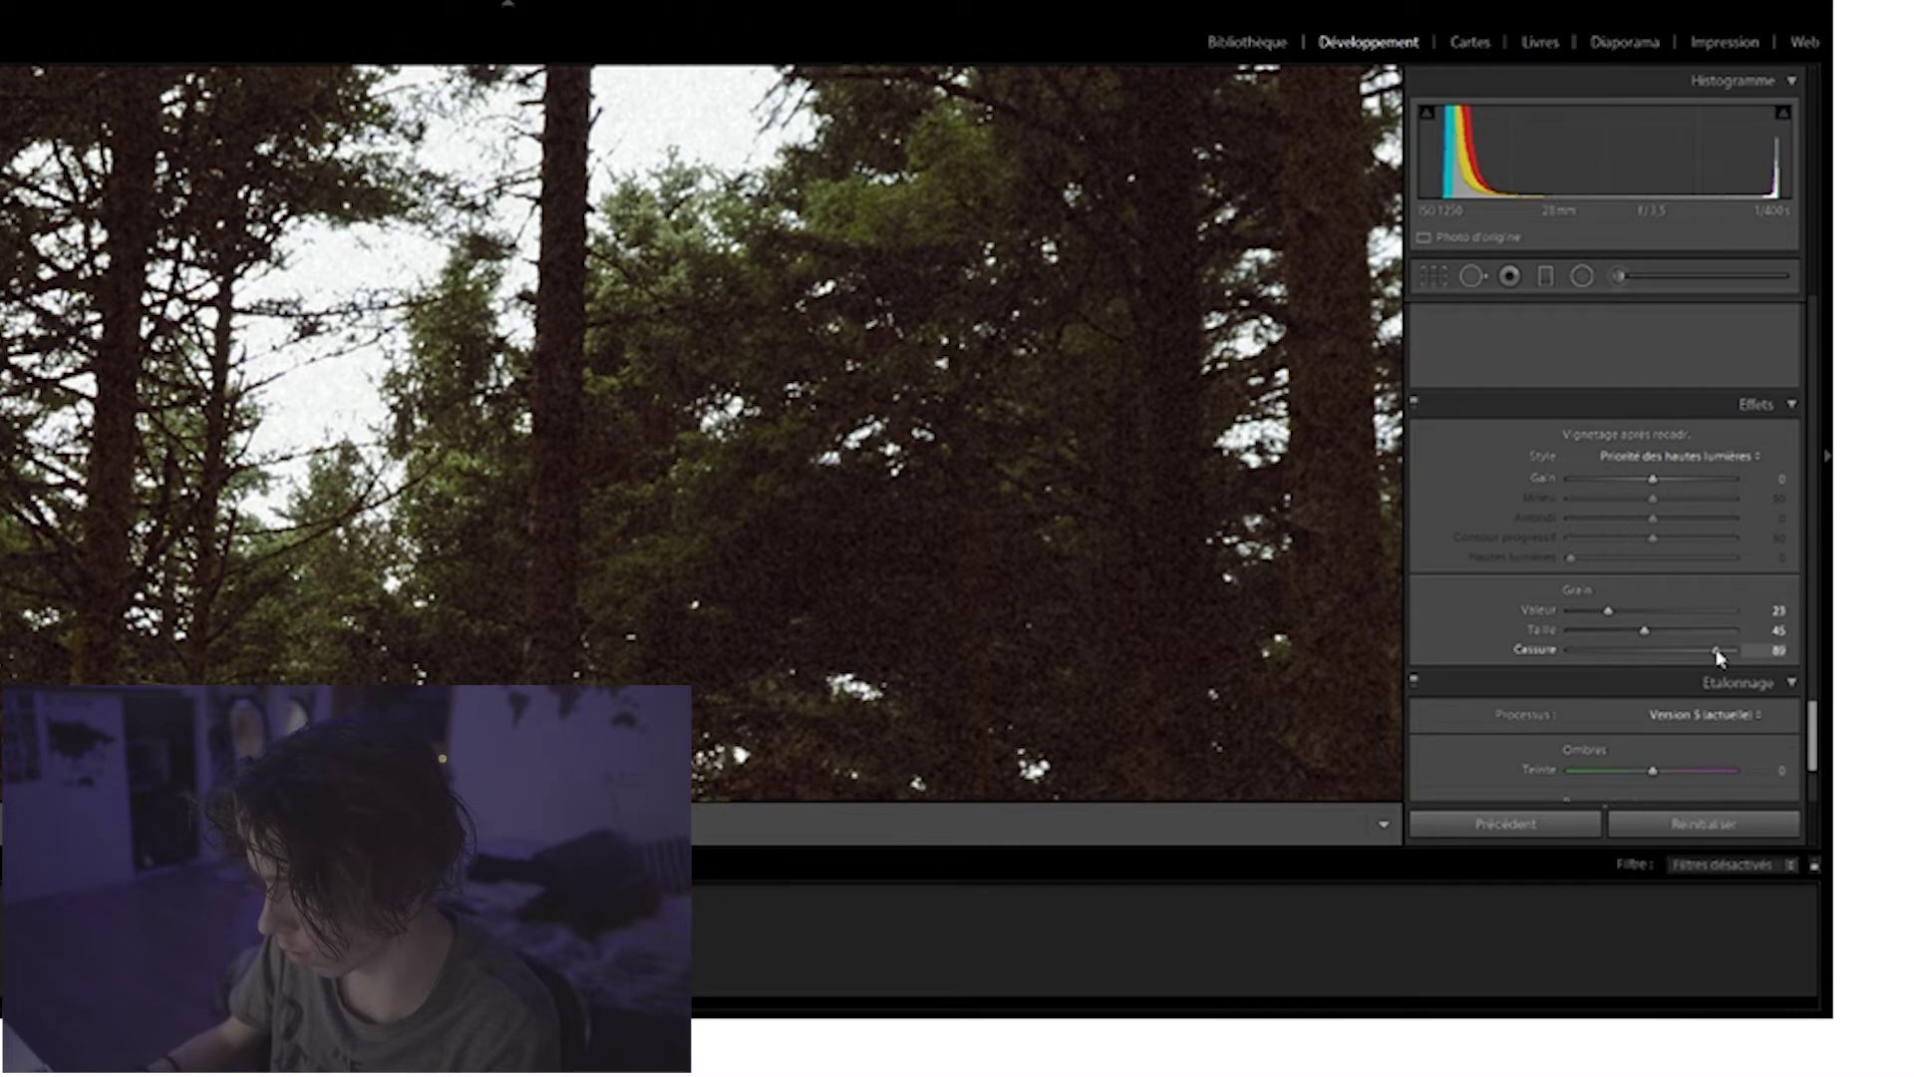
left_click(579, 601)
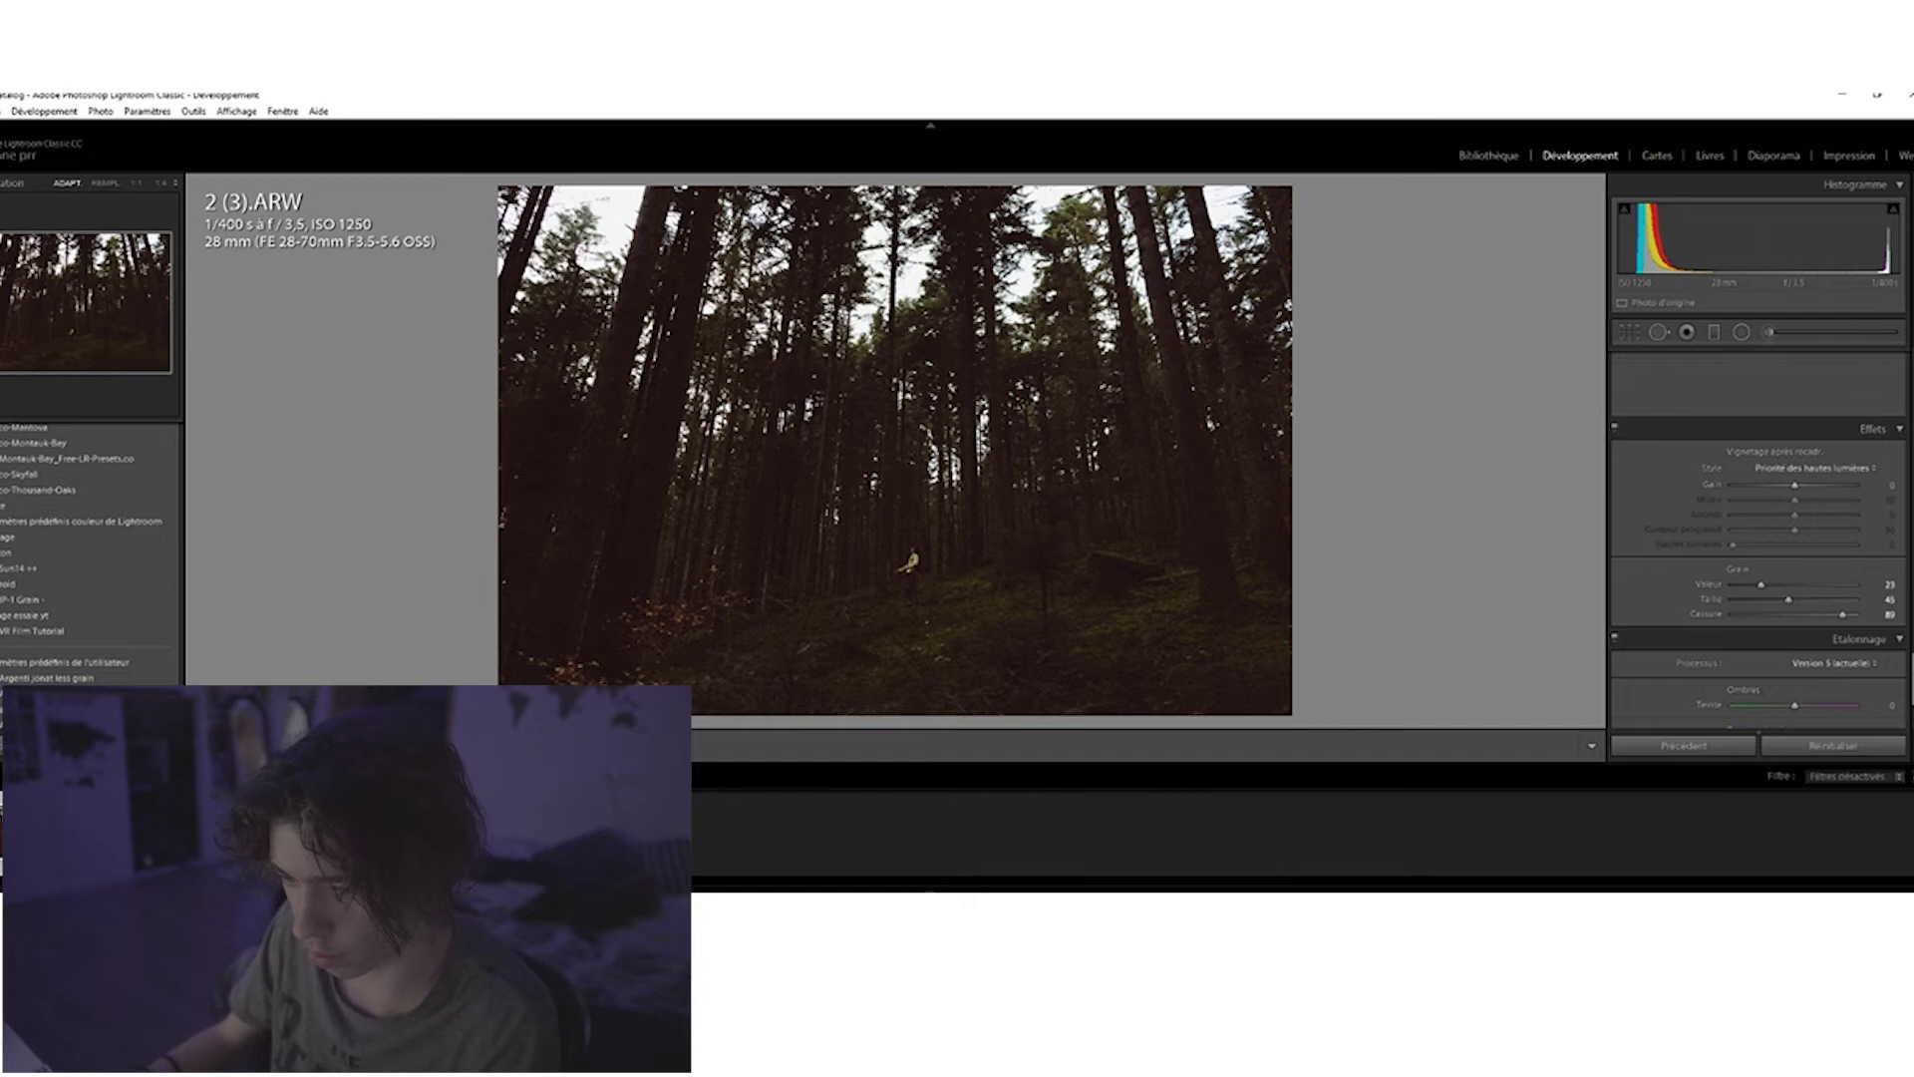
key("y")
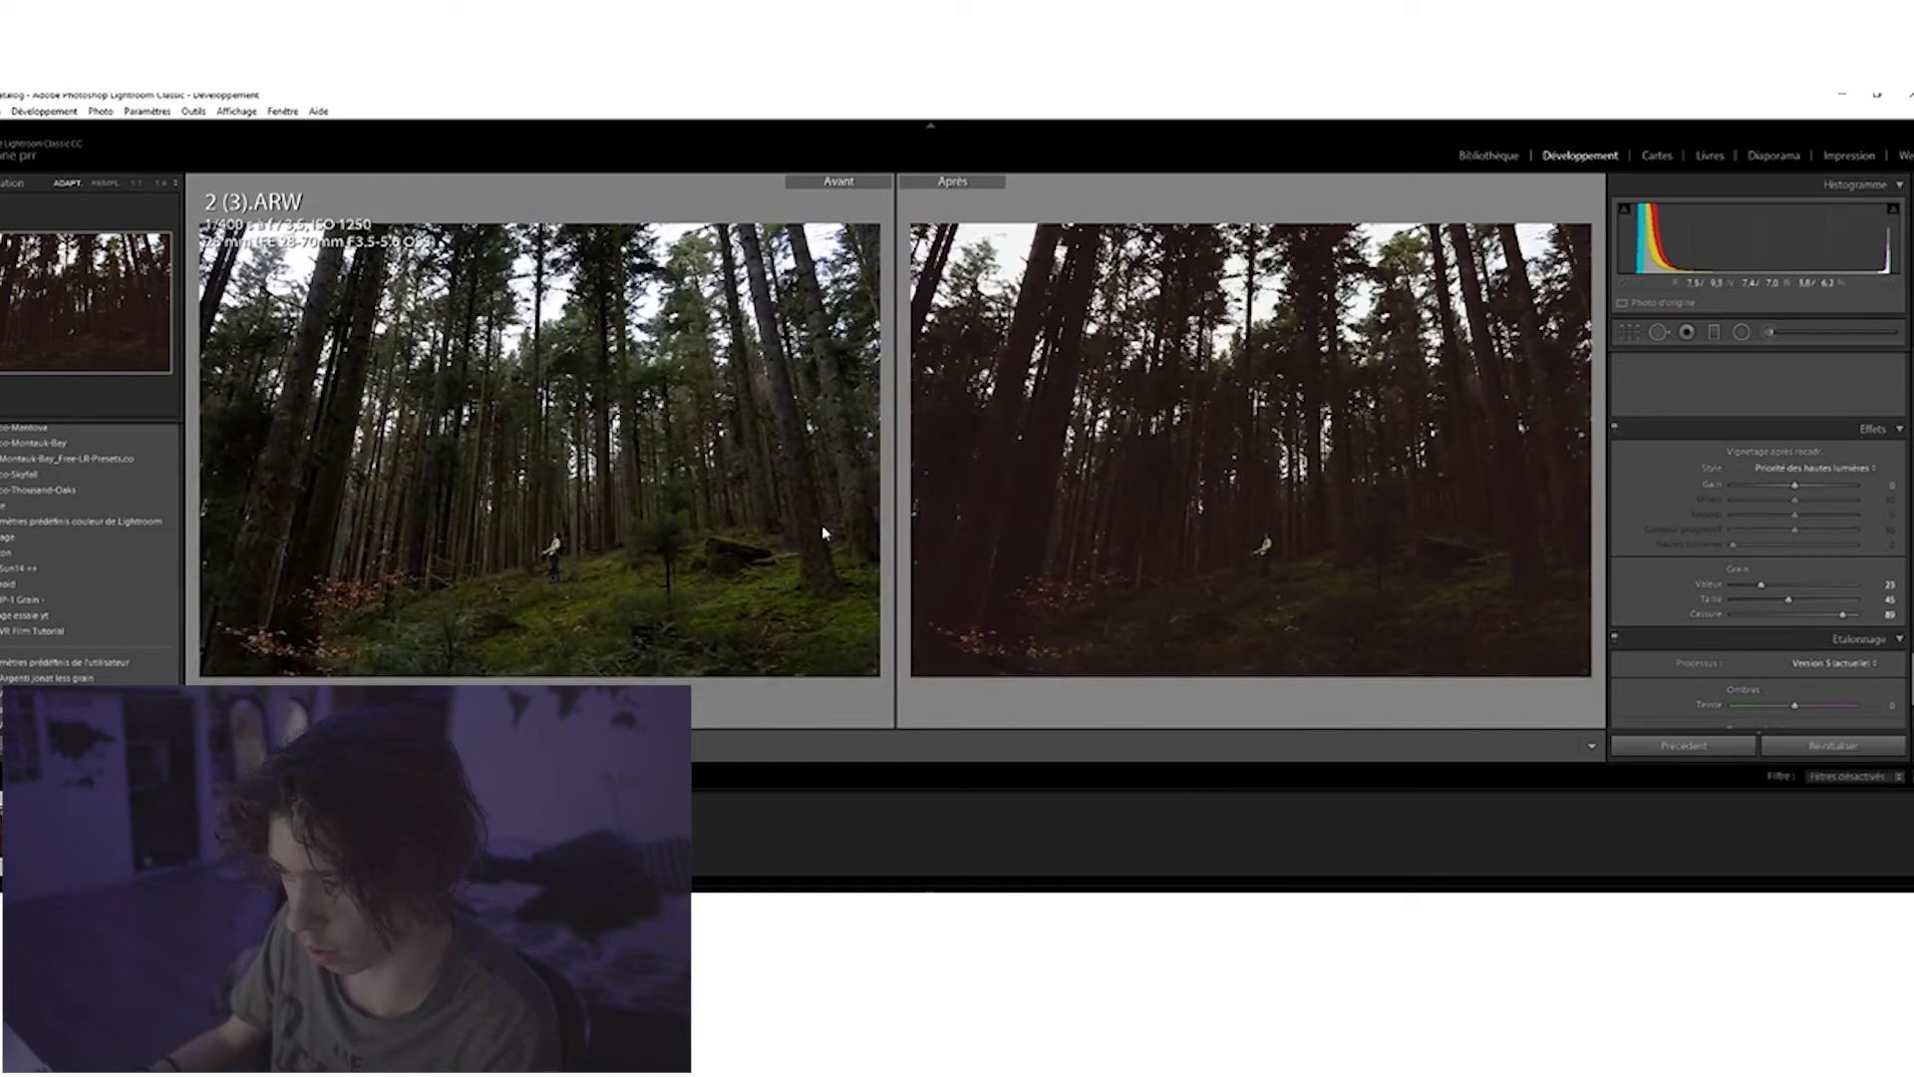
Brush a brightening adjustment around the person in the forest with brush size 50, shadows 0 and exposure 1,00.
left_click_drag(1911, 678, 1902, 364)
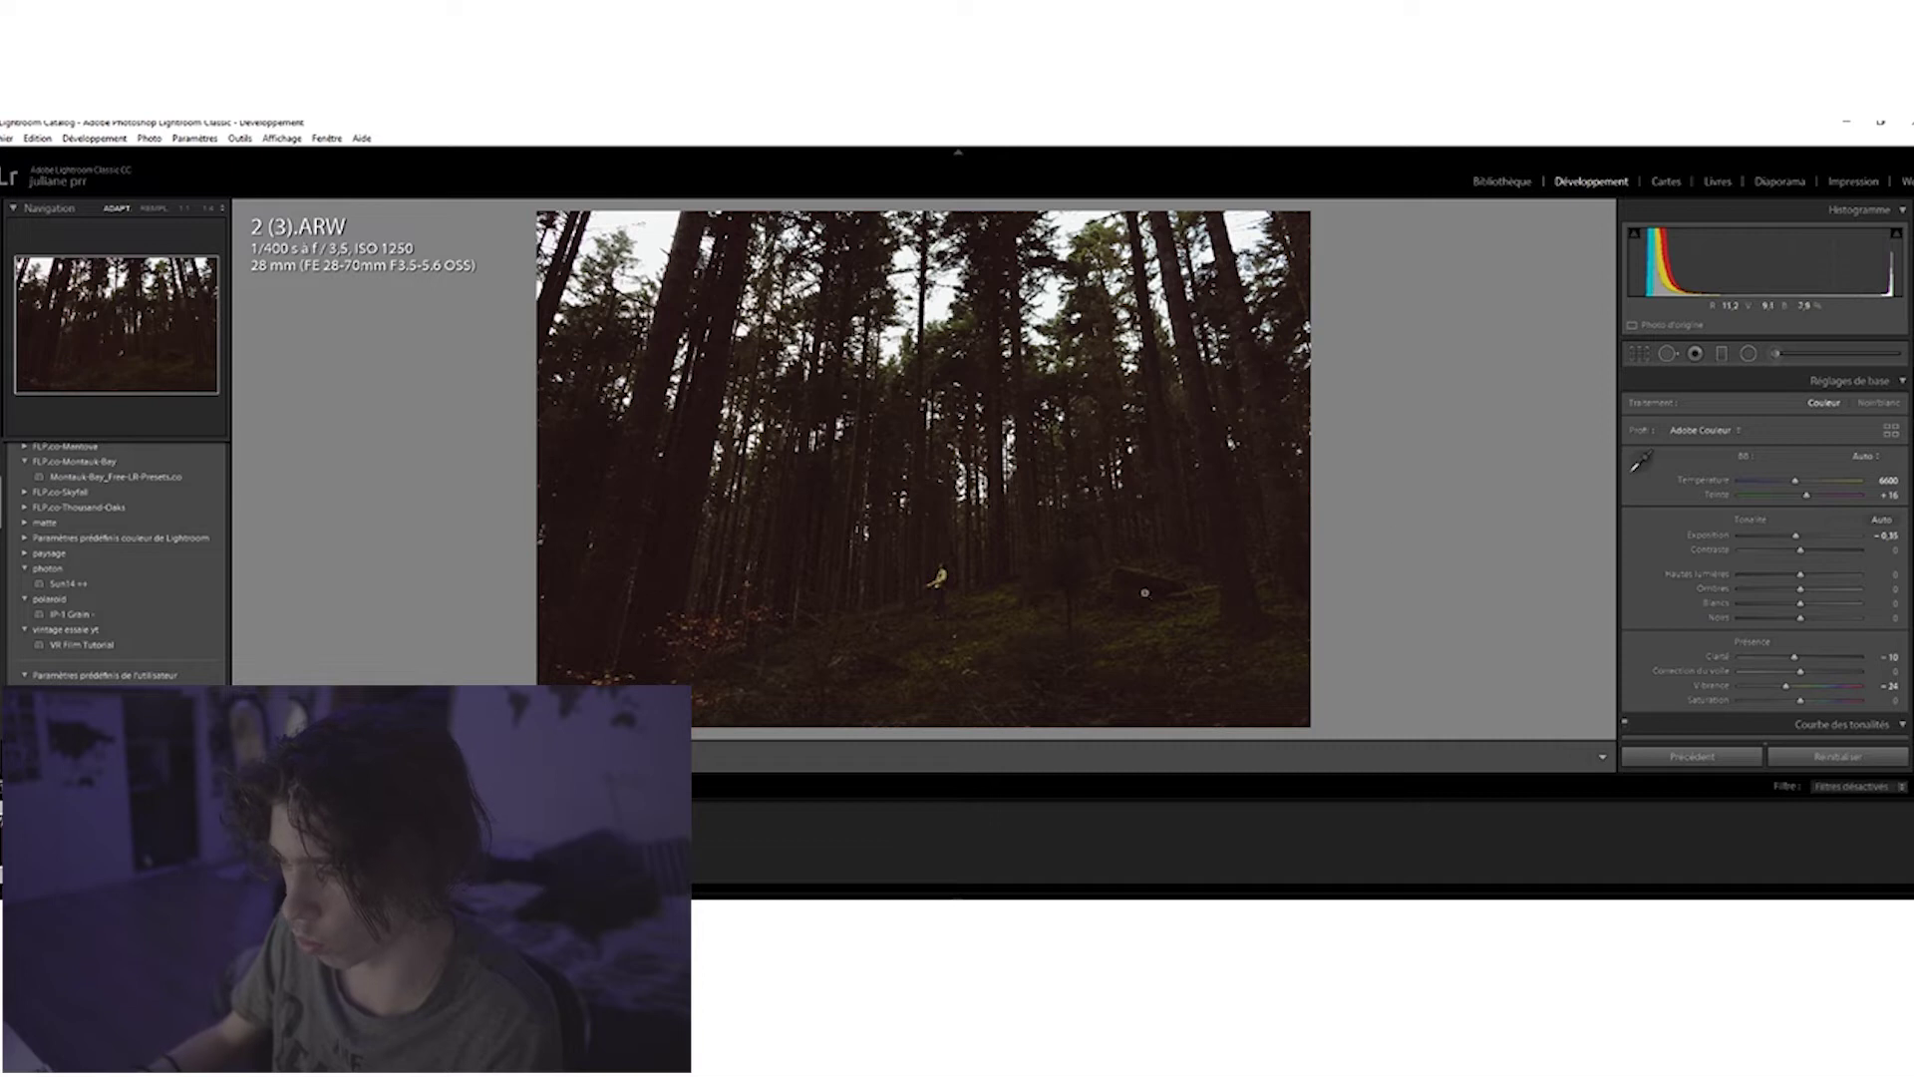
left_click(1773, 357)
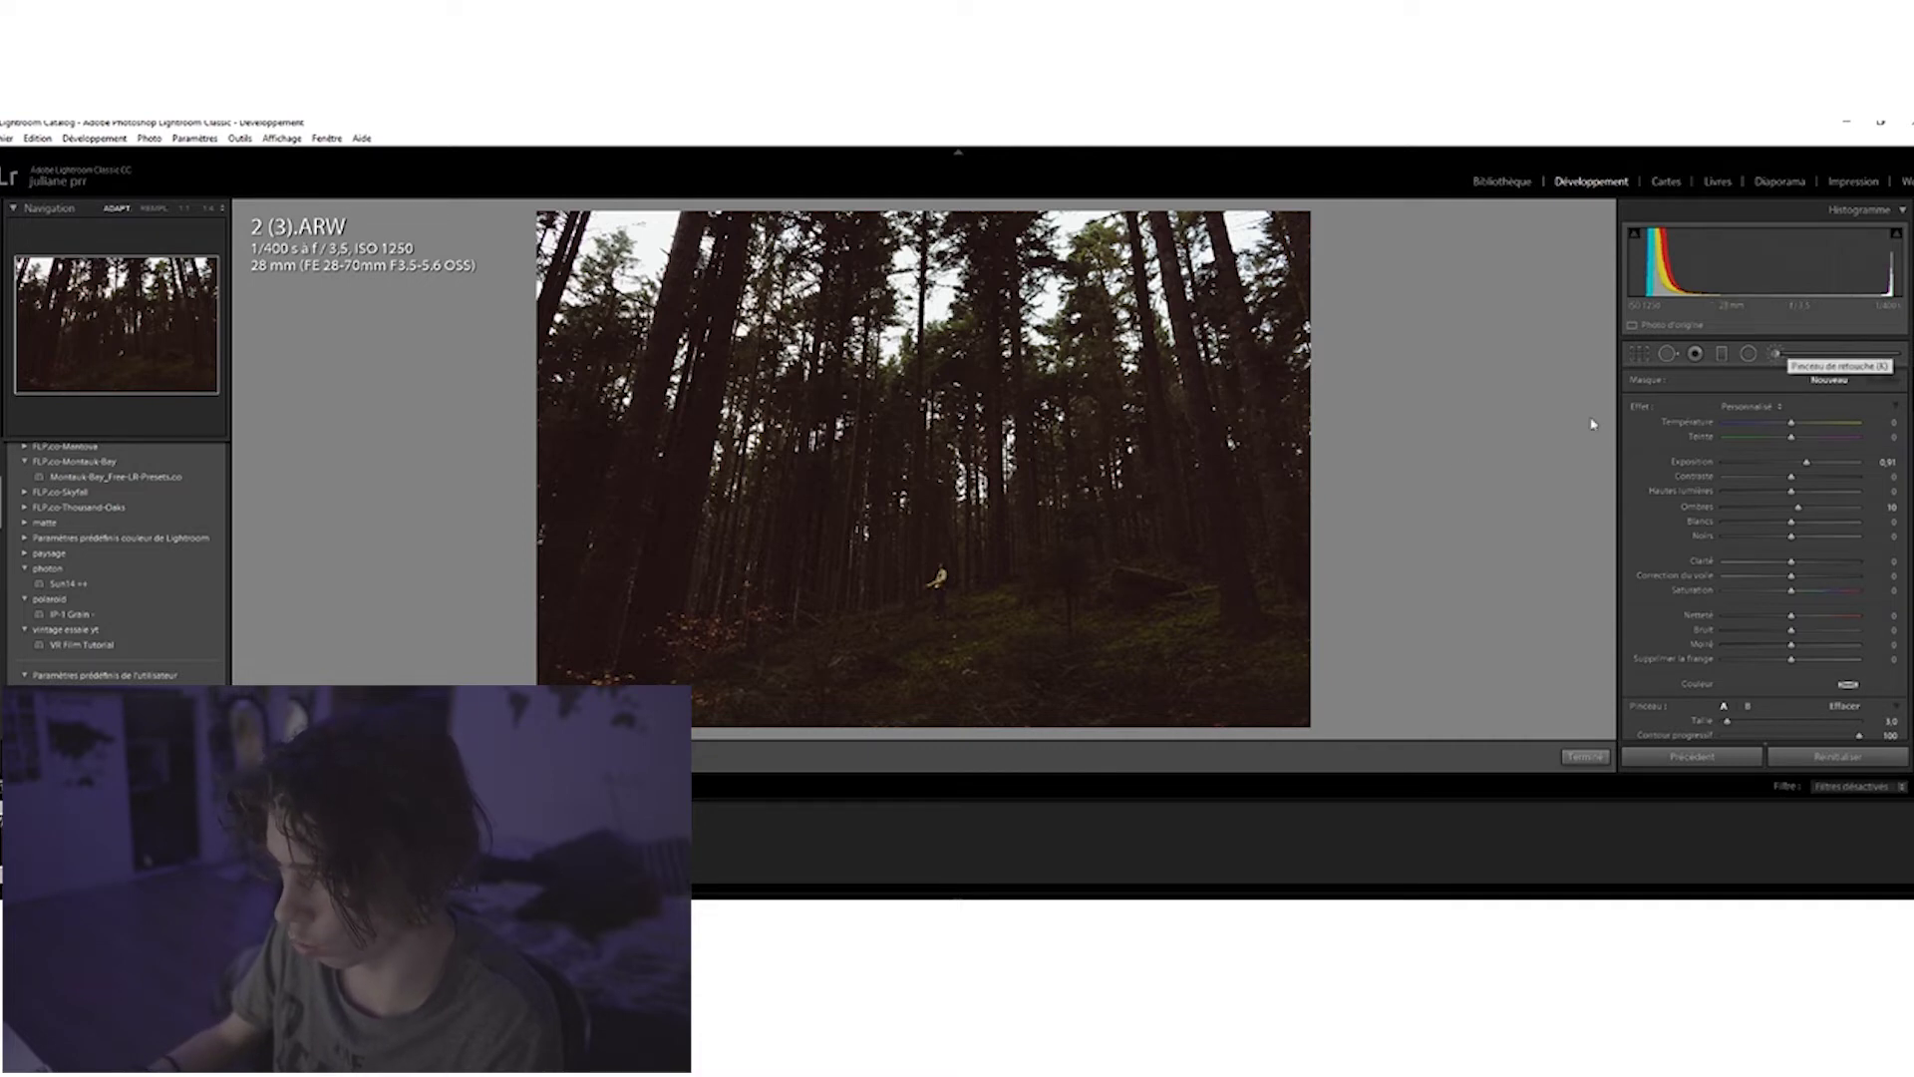
left_click_drag(1759, 725, 1783, 720)
scroll(1791, 679, "down", 3)
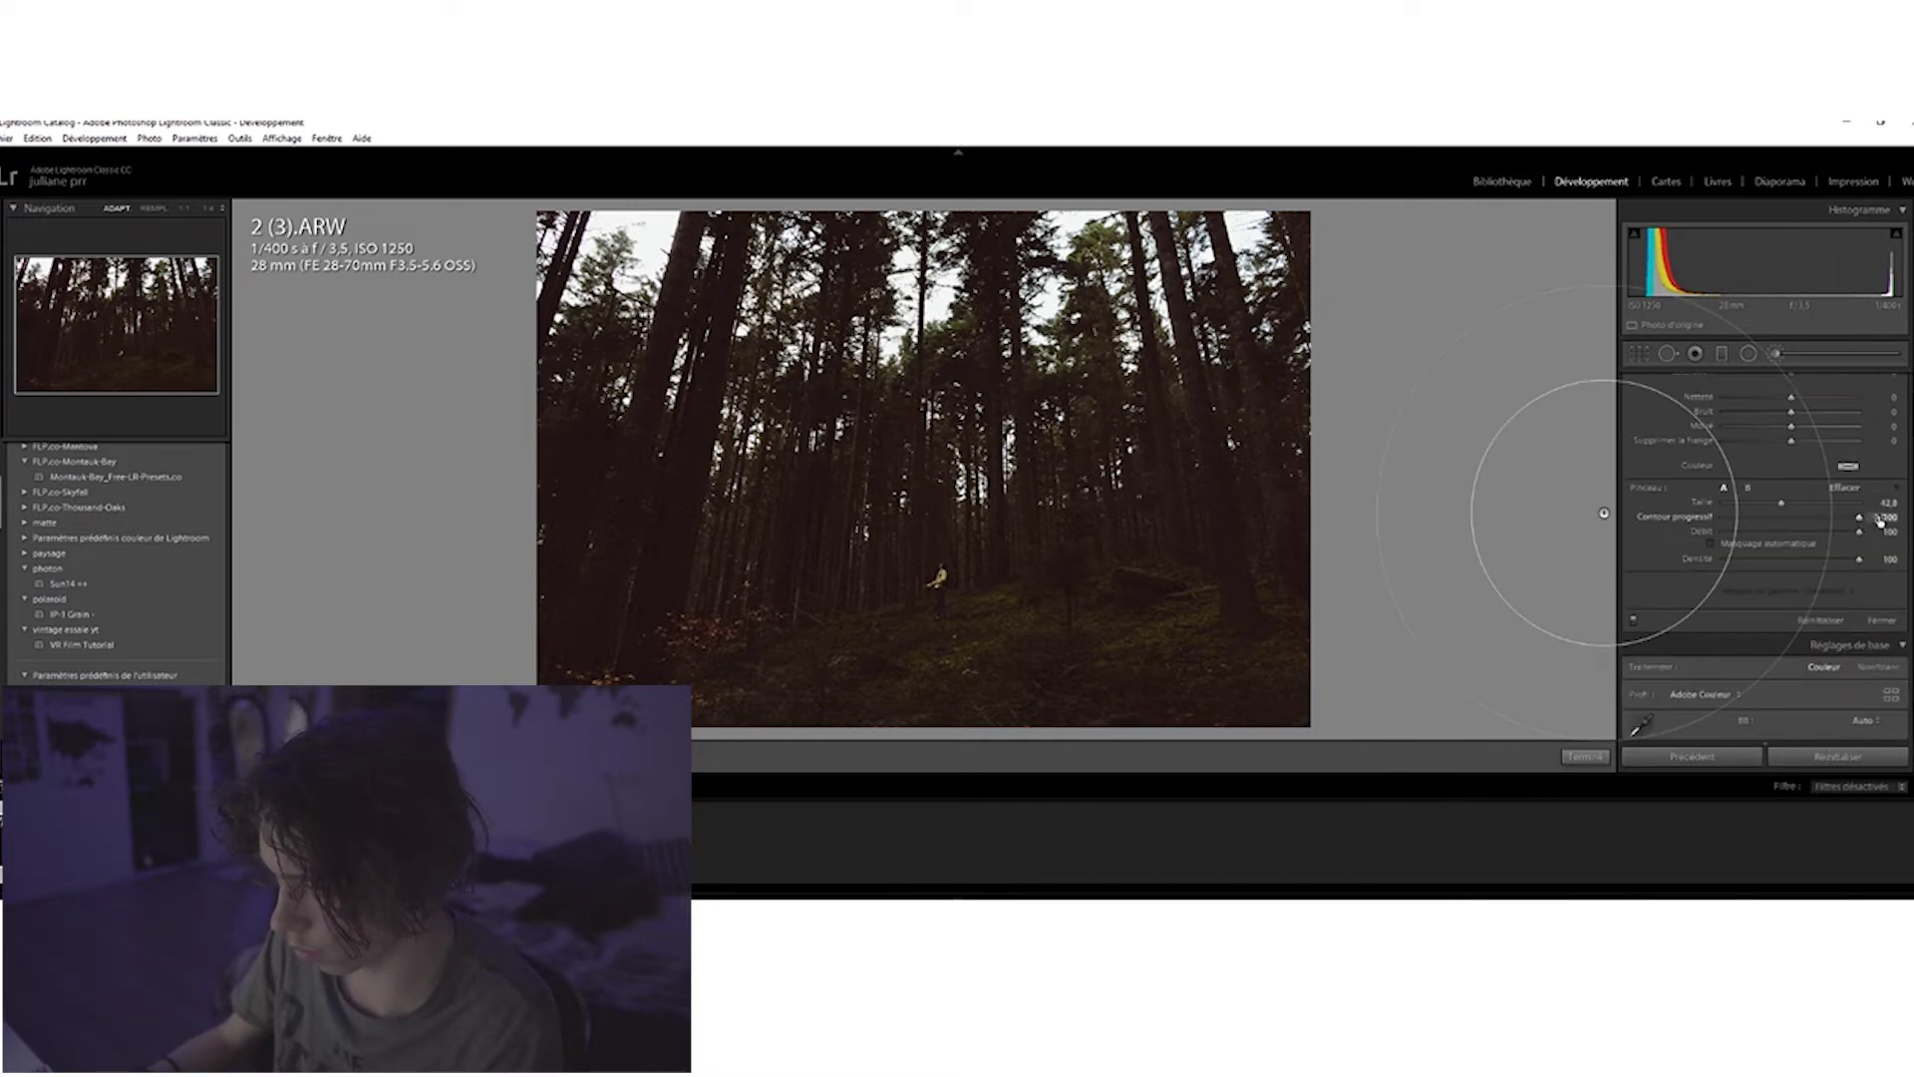
scroll(1654, 533, "up", 3)
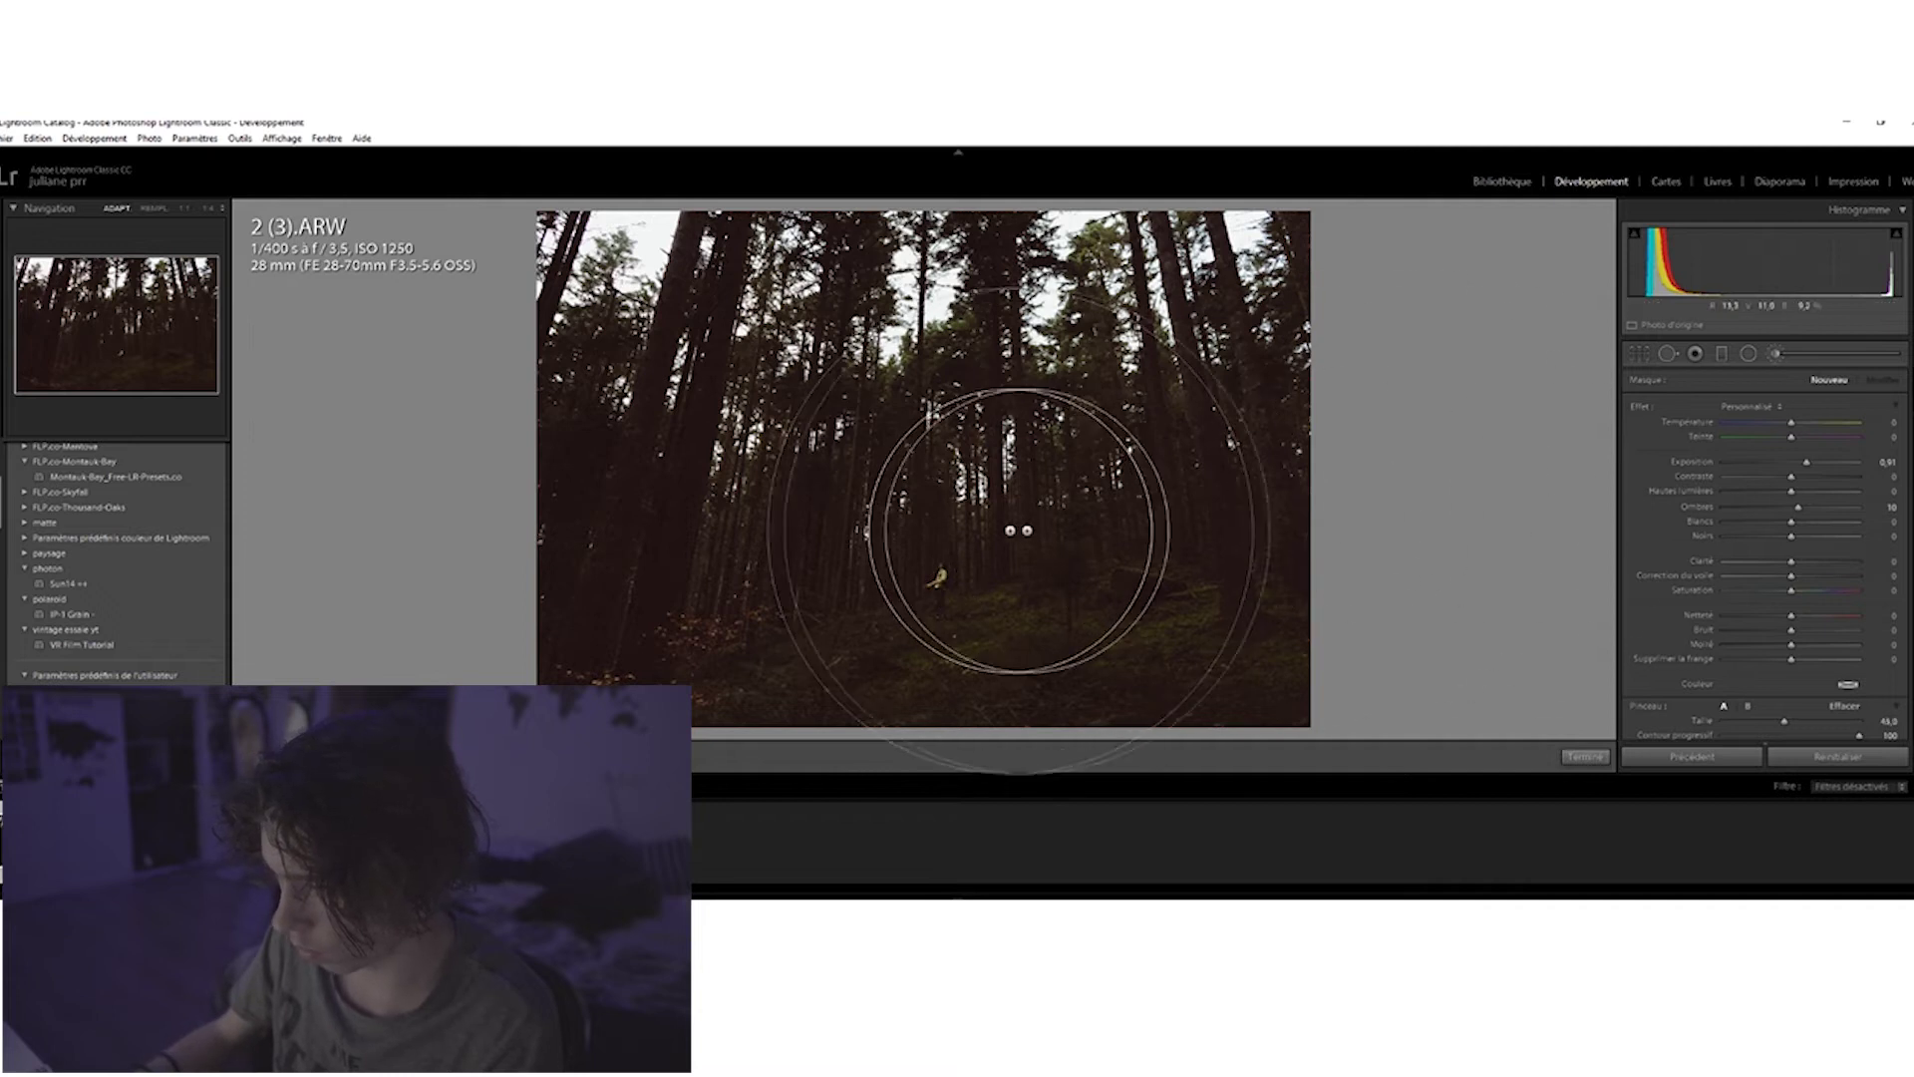
left_click_drag(1798, 509, 1798, 513)
mouse_move(1008, 568)
left_mouse_down()
mouse_move(918, 555)
mouse_move(942, 572)
left_mouse_up()
left_click_drag(1810, 471, 1811, 464)
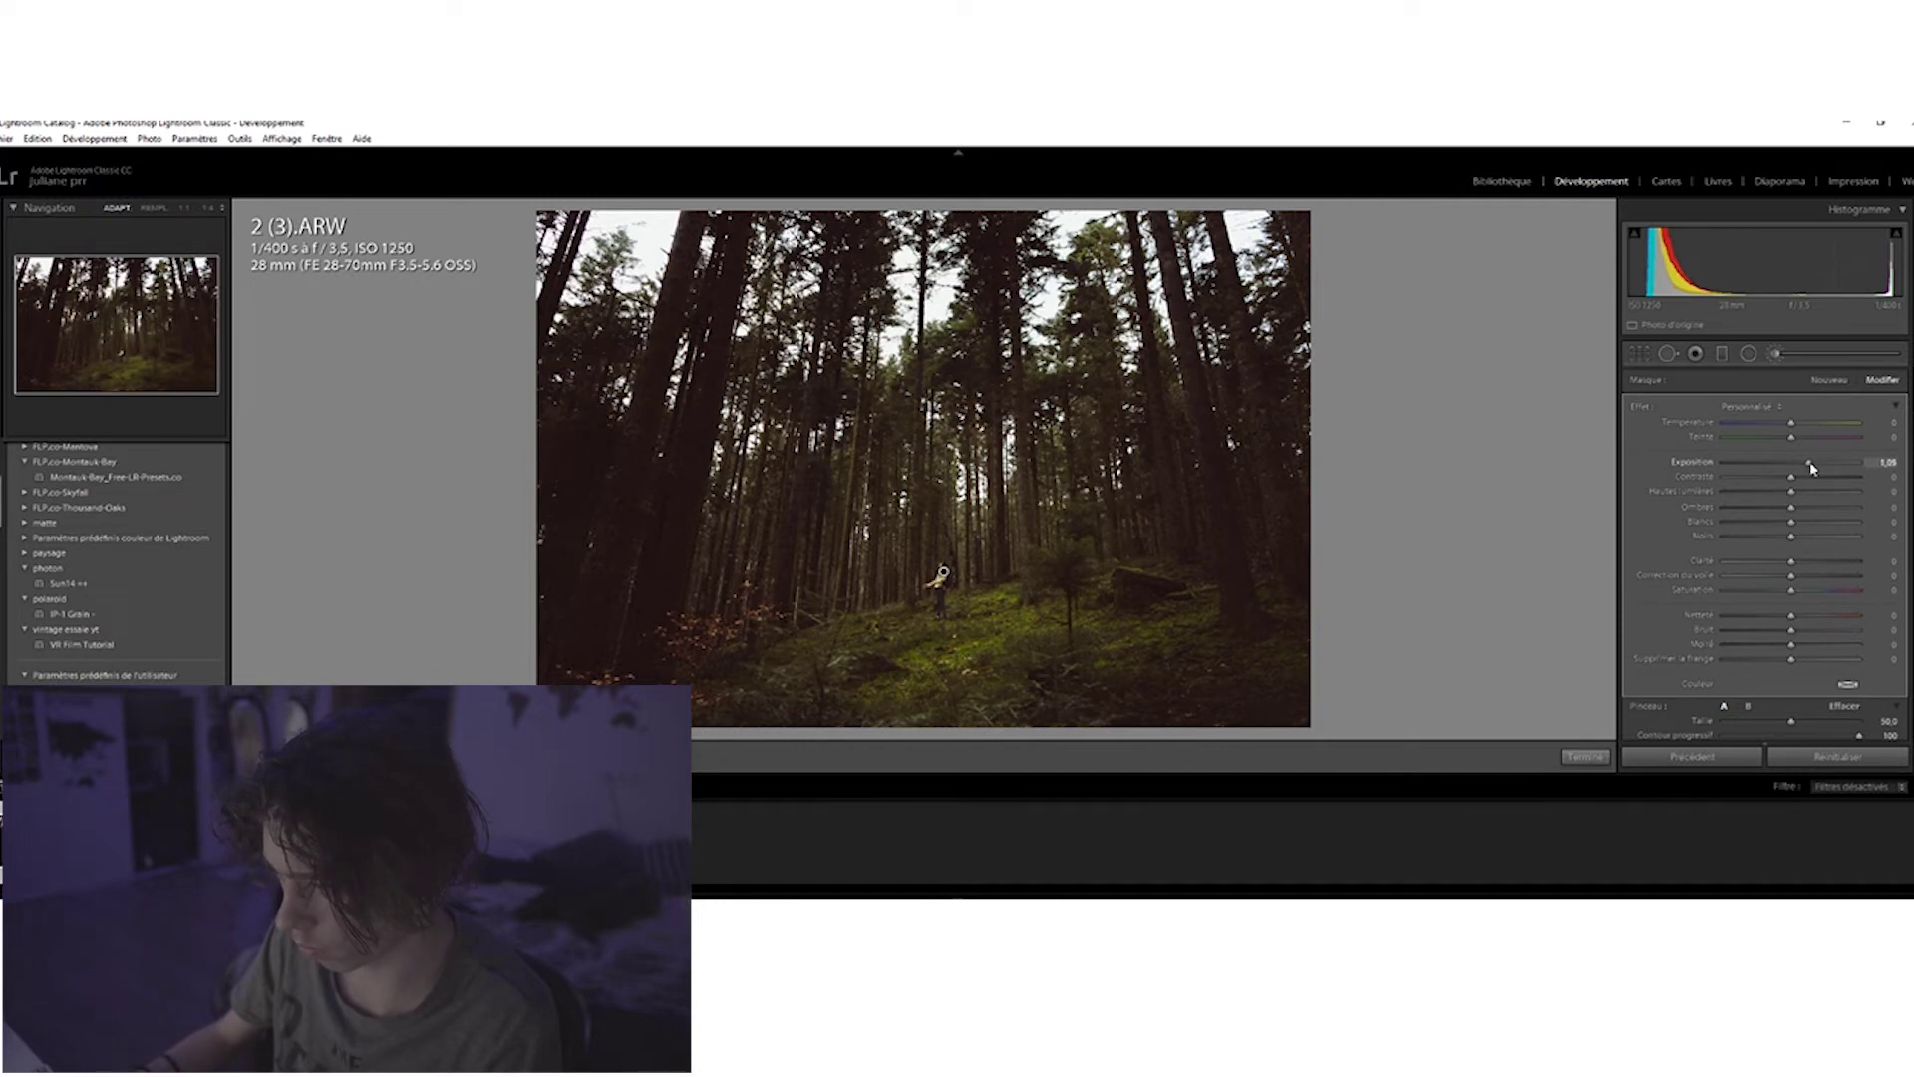
left_click_drag(1814, 468, 1811, 469)
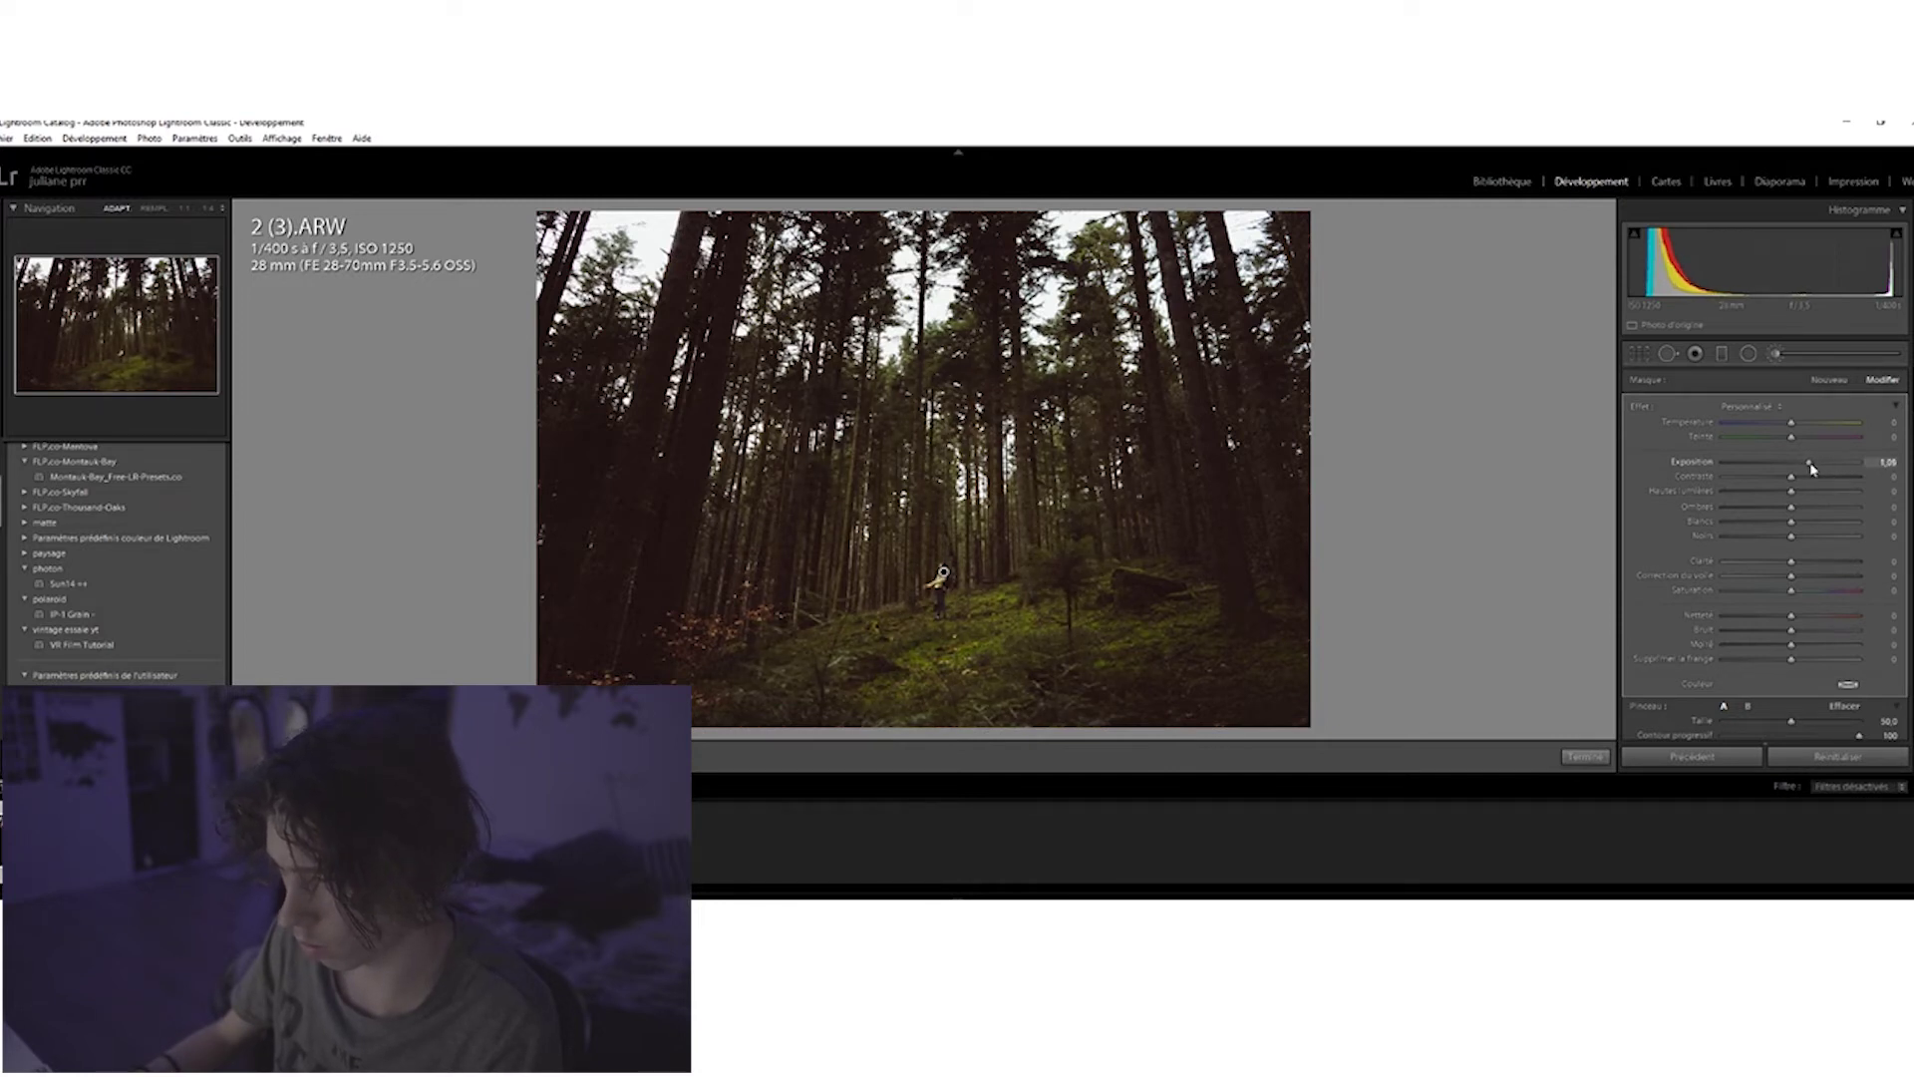
Extend the brushed brightening over most of the forest with brush size 52, check the mask overlay and finish the adjustment.
scroll(934, 586, "up", 1)
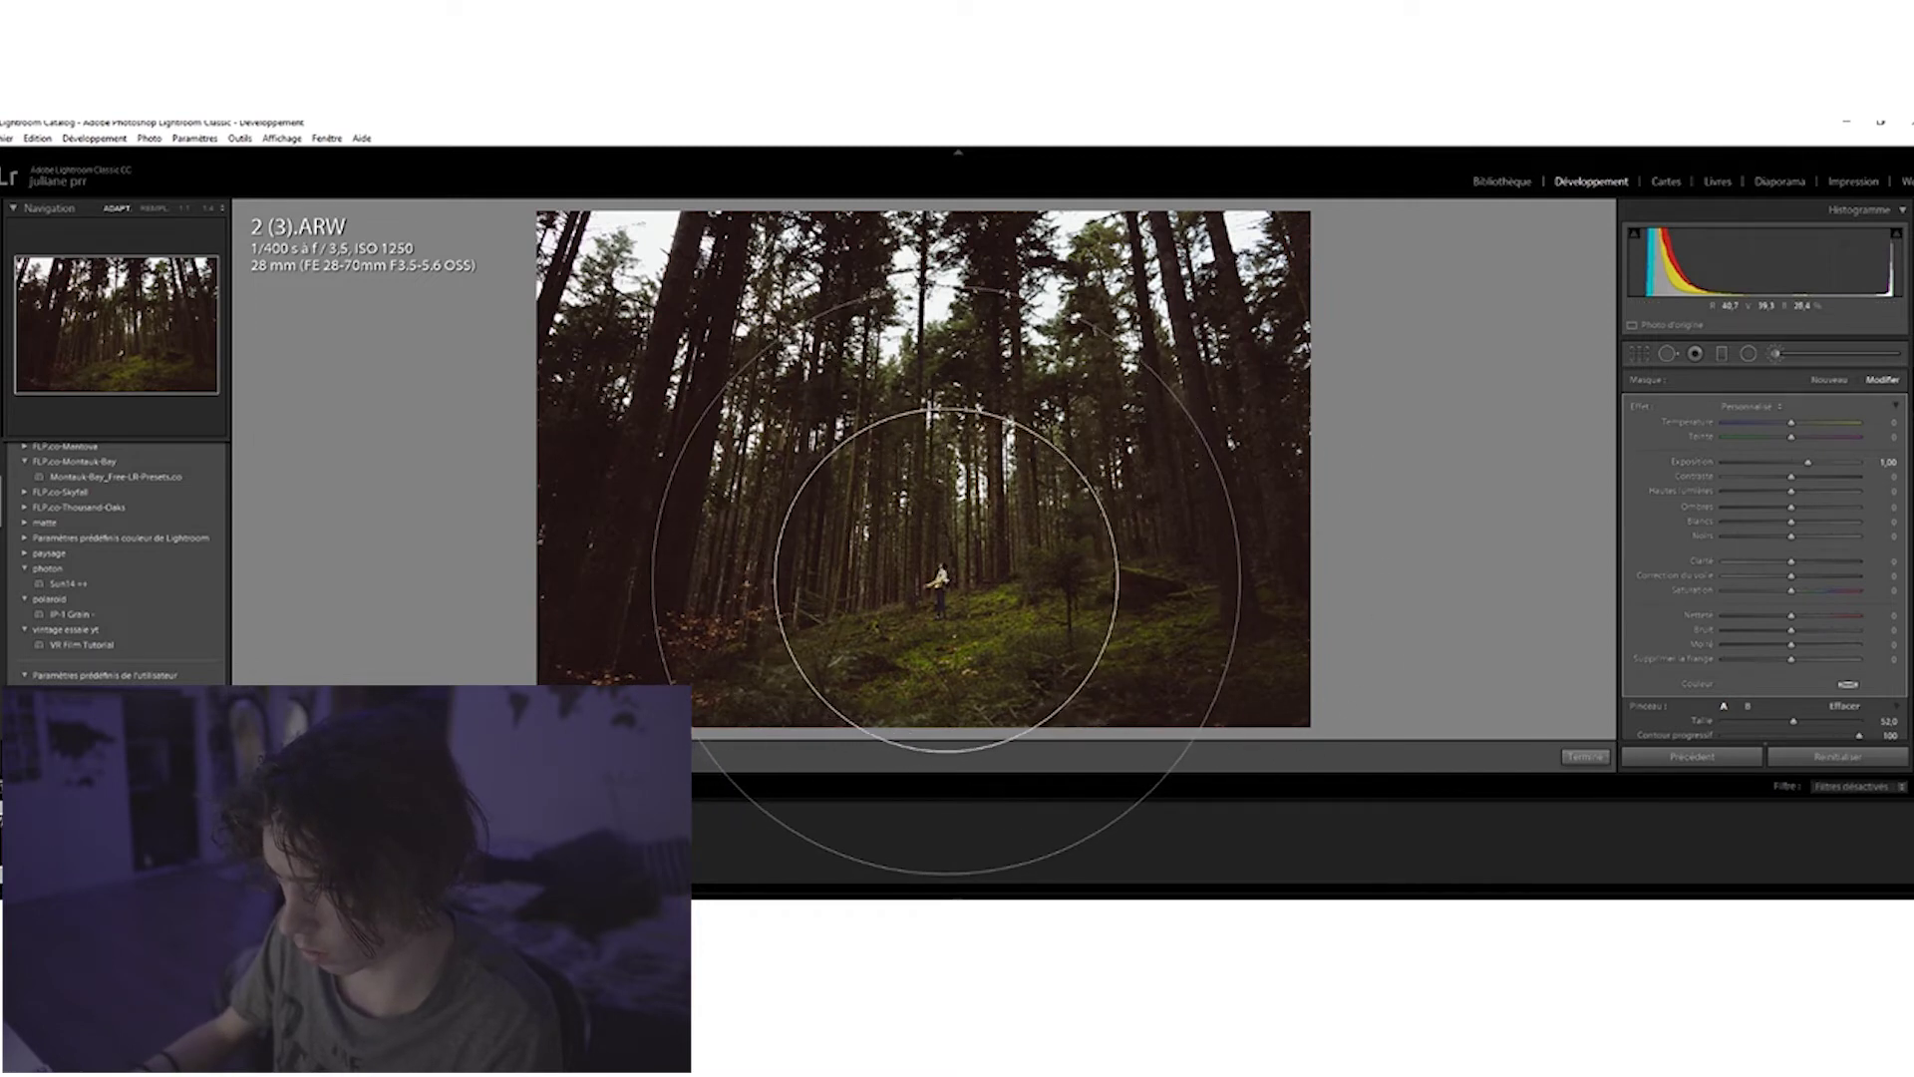
mouse_move(939, 581)
left_mouse_down()
mouse_move(1009, 614)
mouse_move(937, 550)
left_mouse_up()
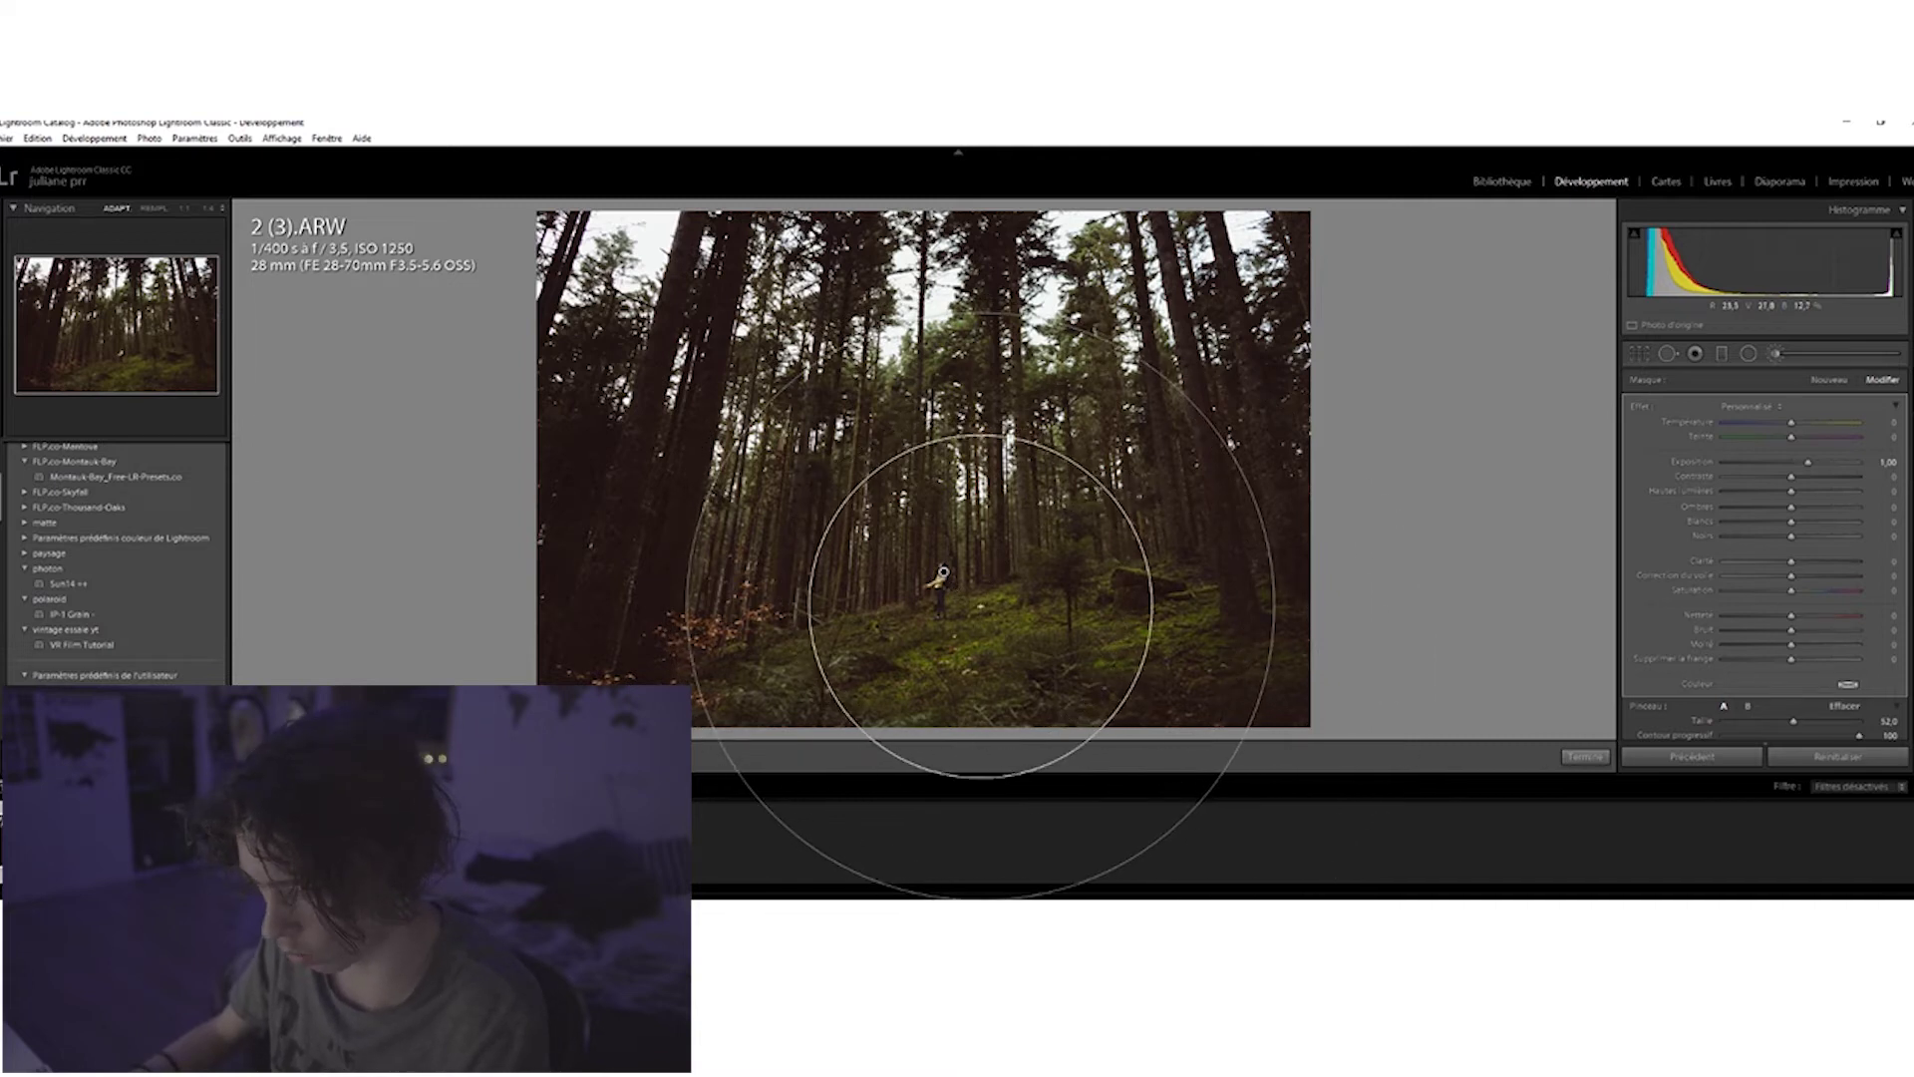
key("o")
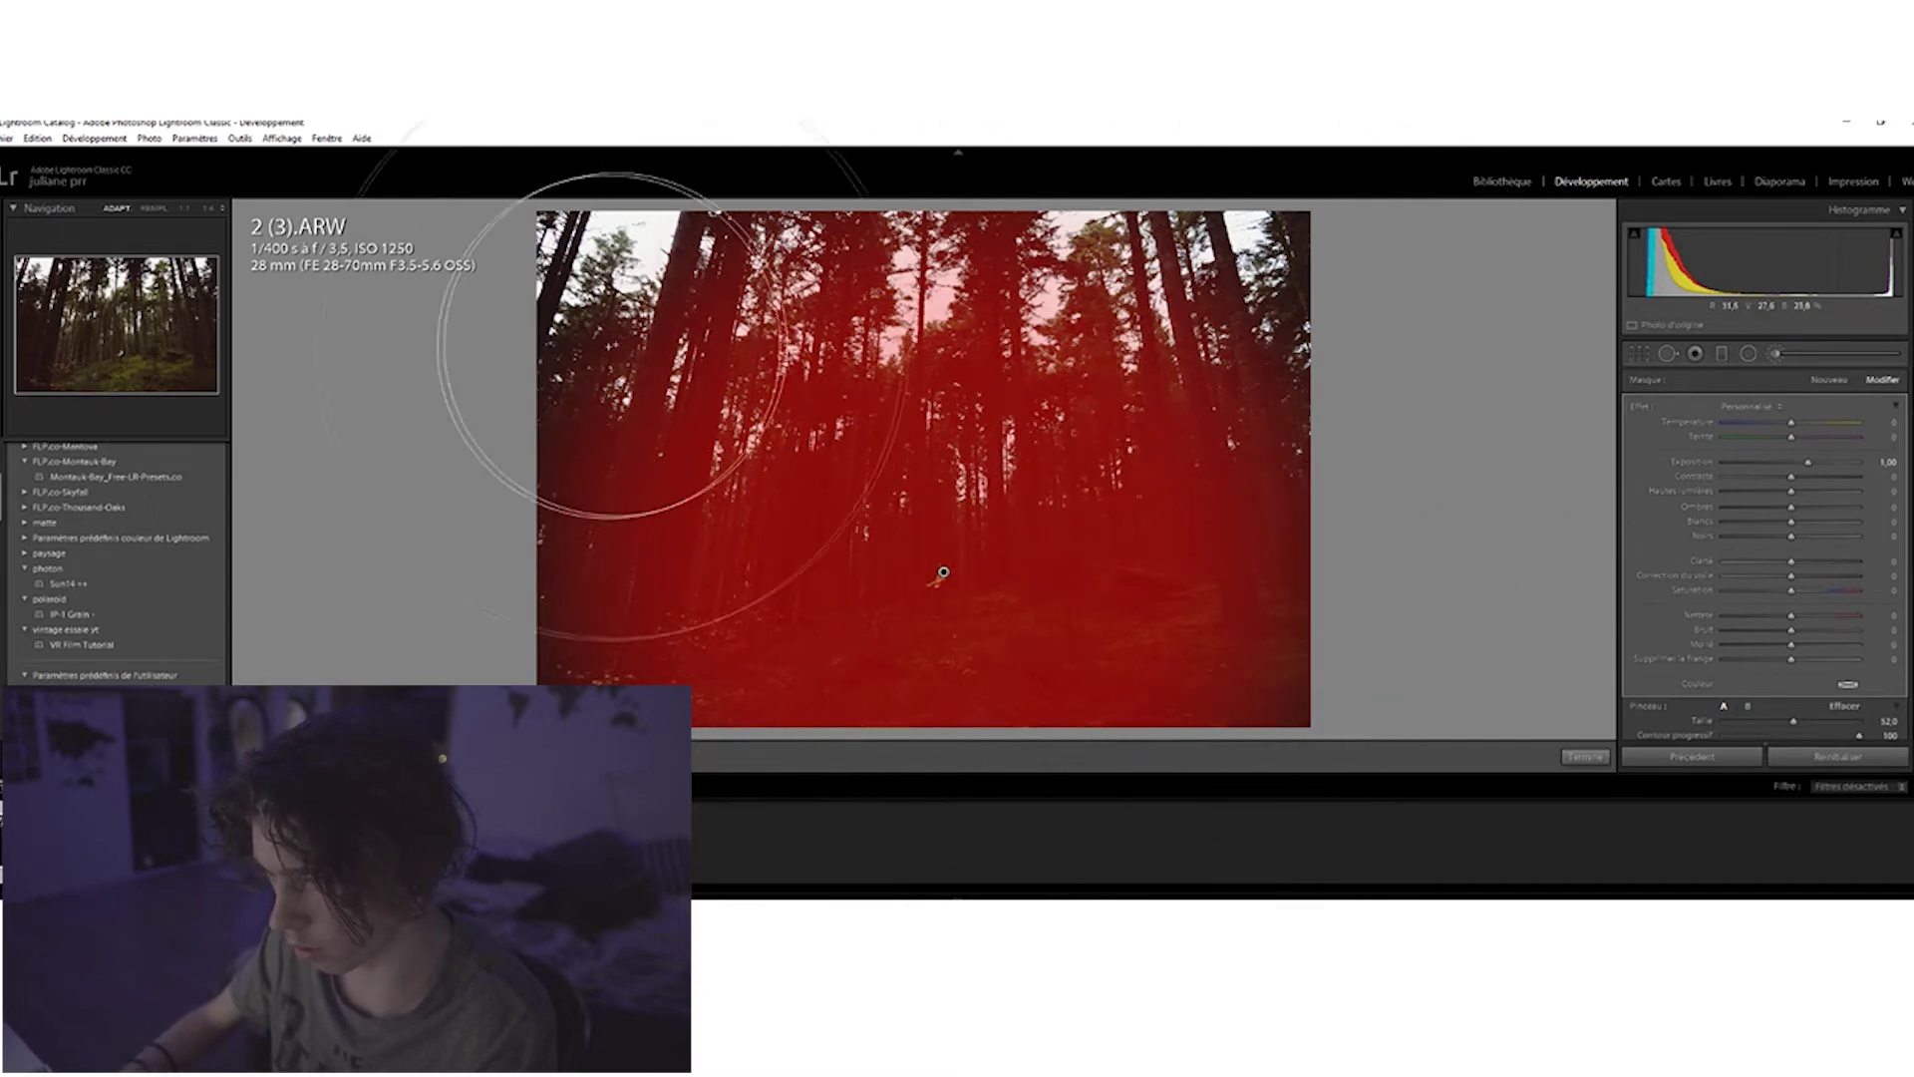
key("o")
left_click(1585, 757)
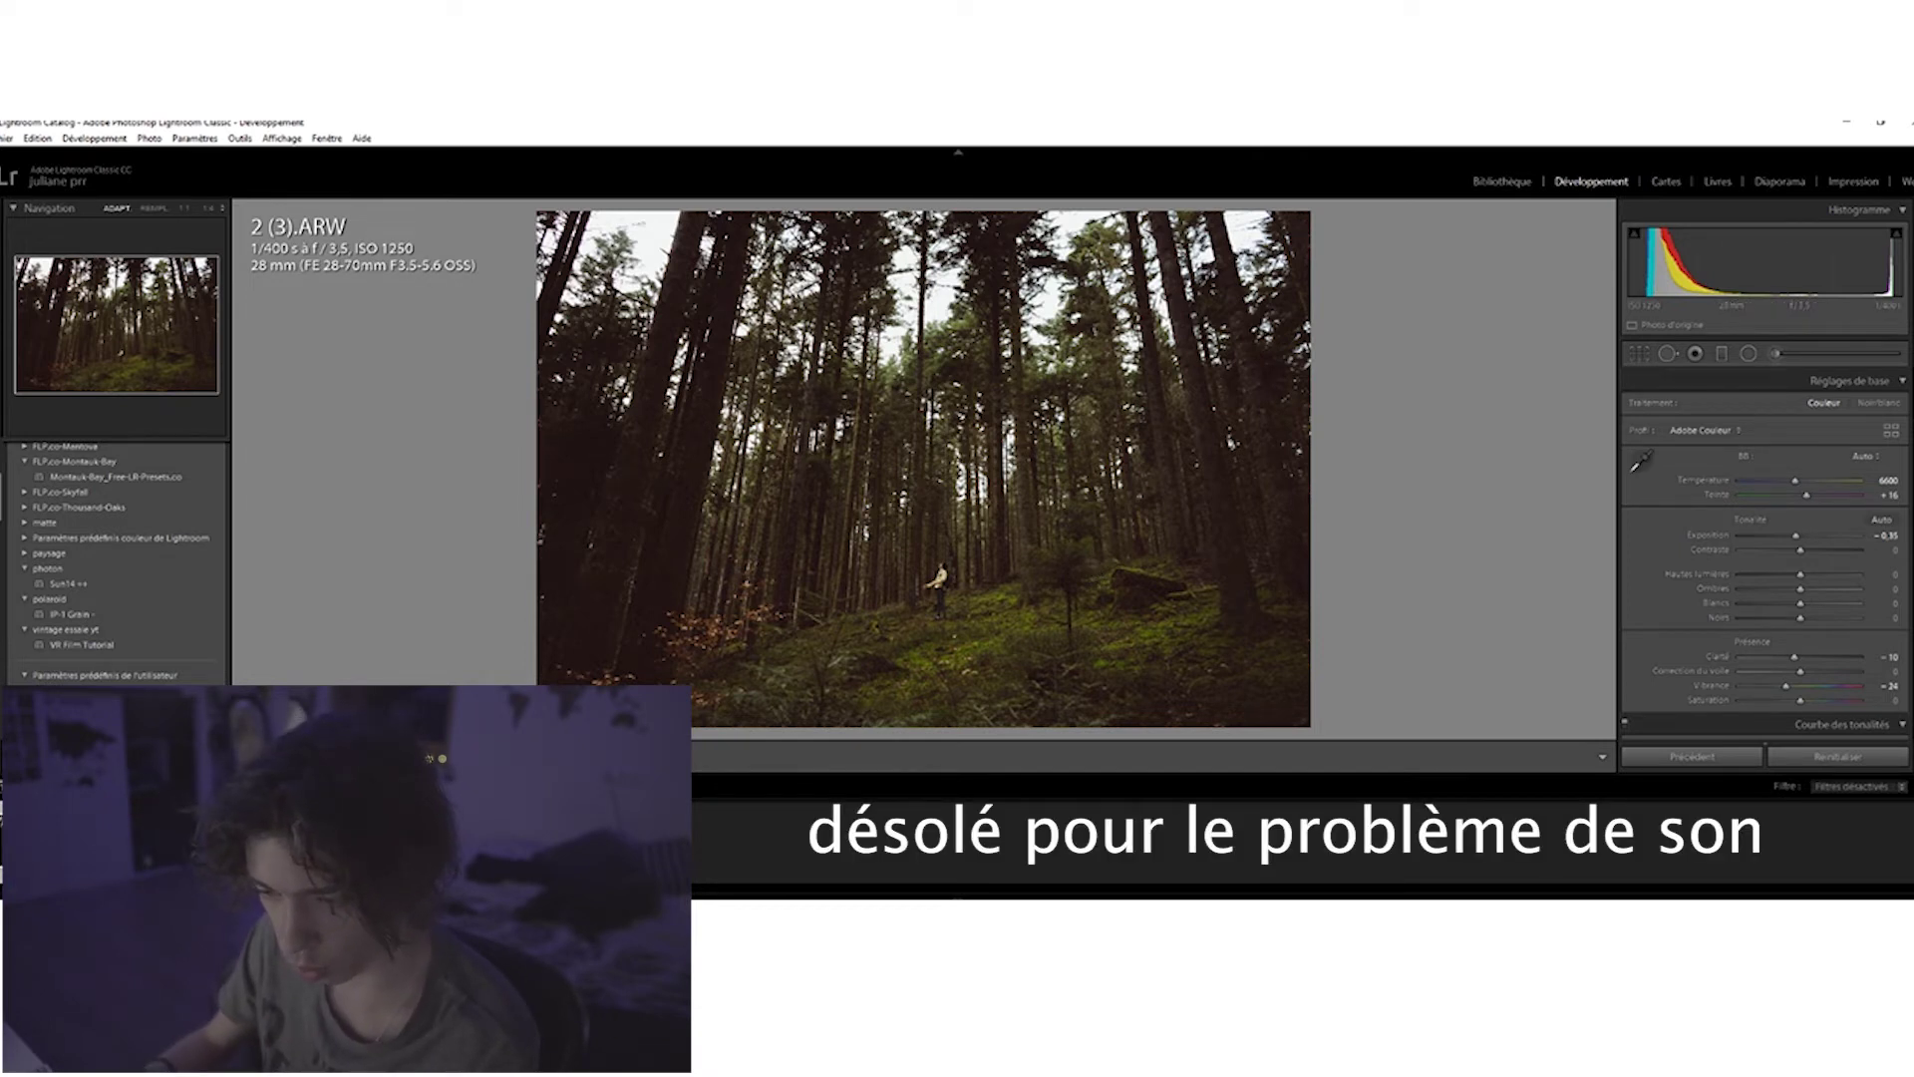
Compare the edited forest photo with the original side by side, including a close-up of the person.
key("y")
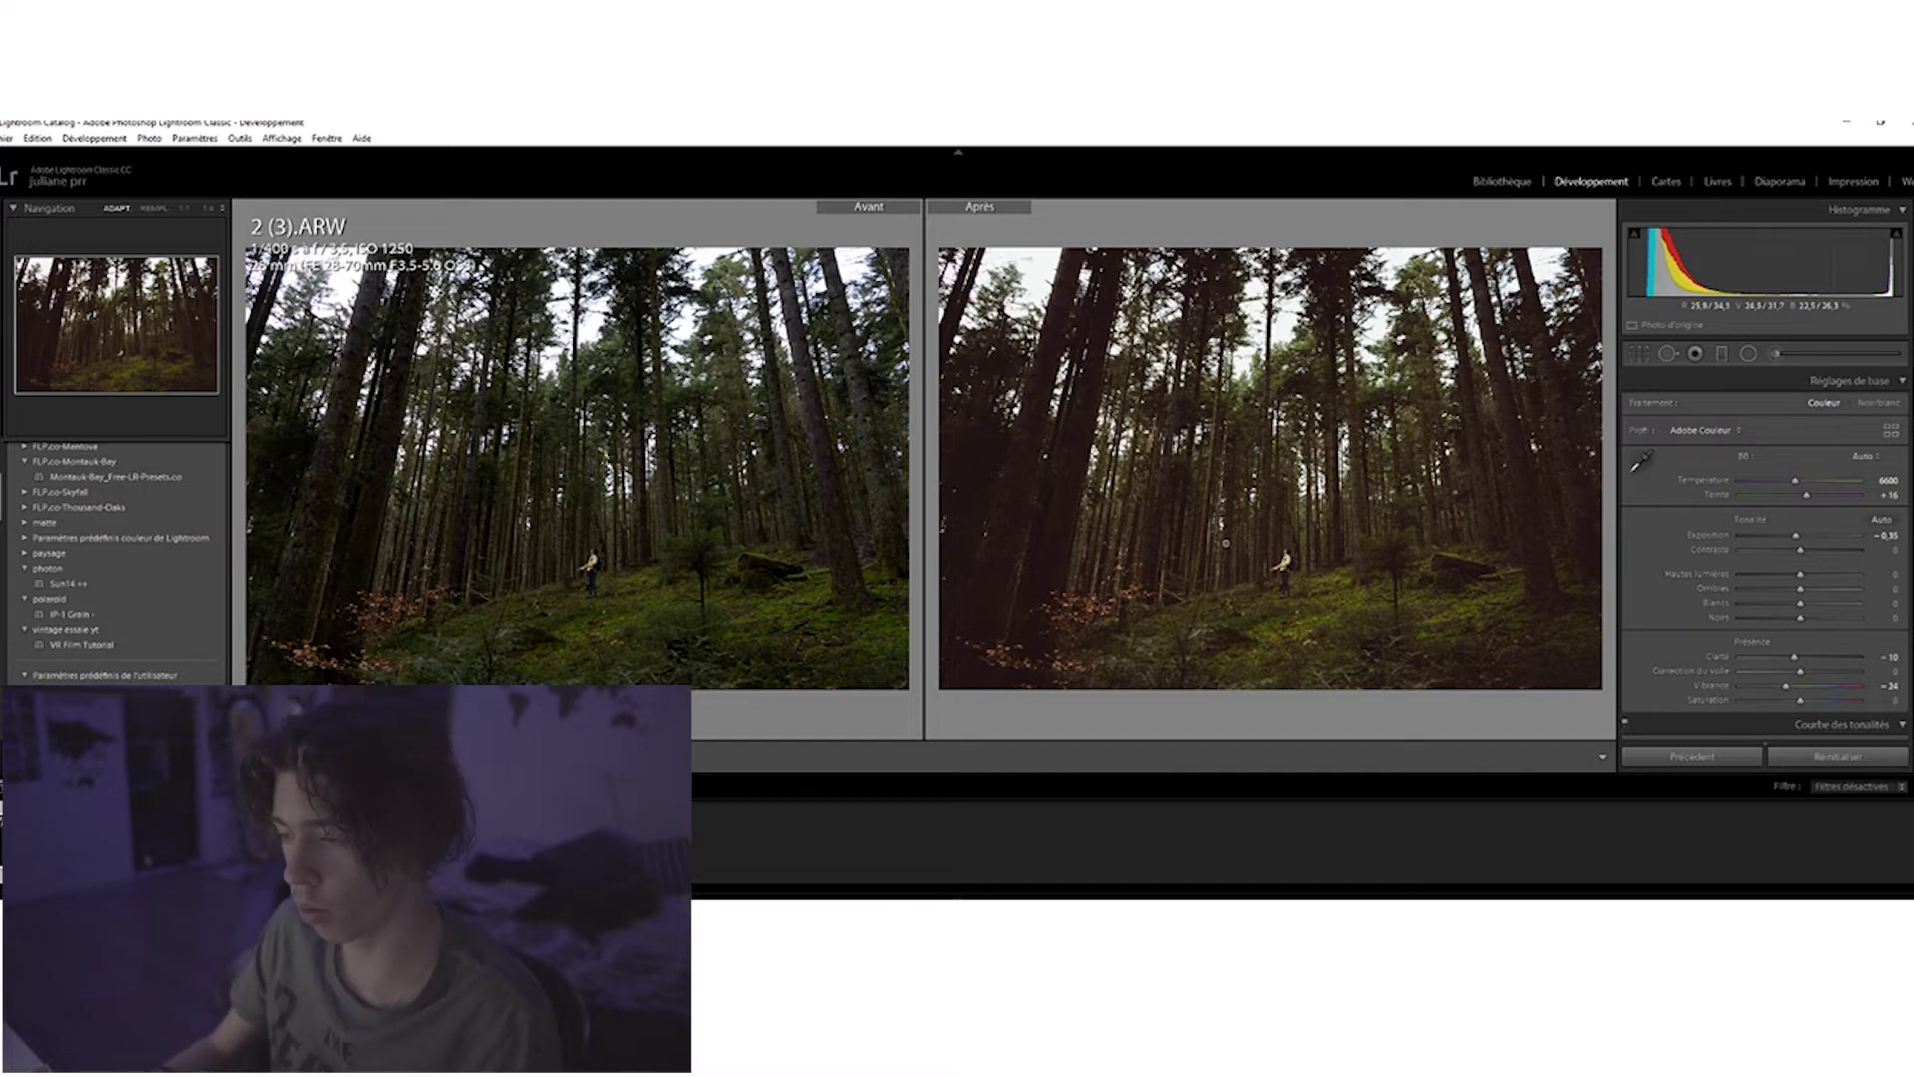
left_click(1254, 564)
left_click_drag(1442, 566, 1216, 545)
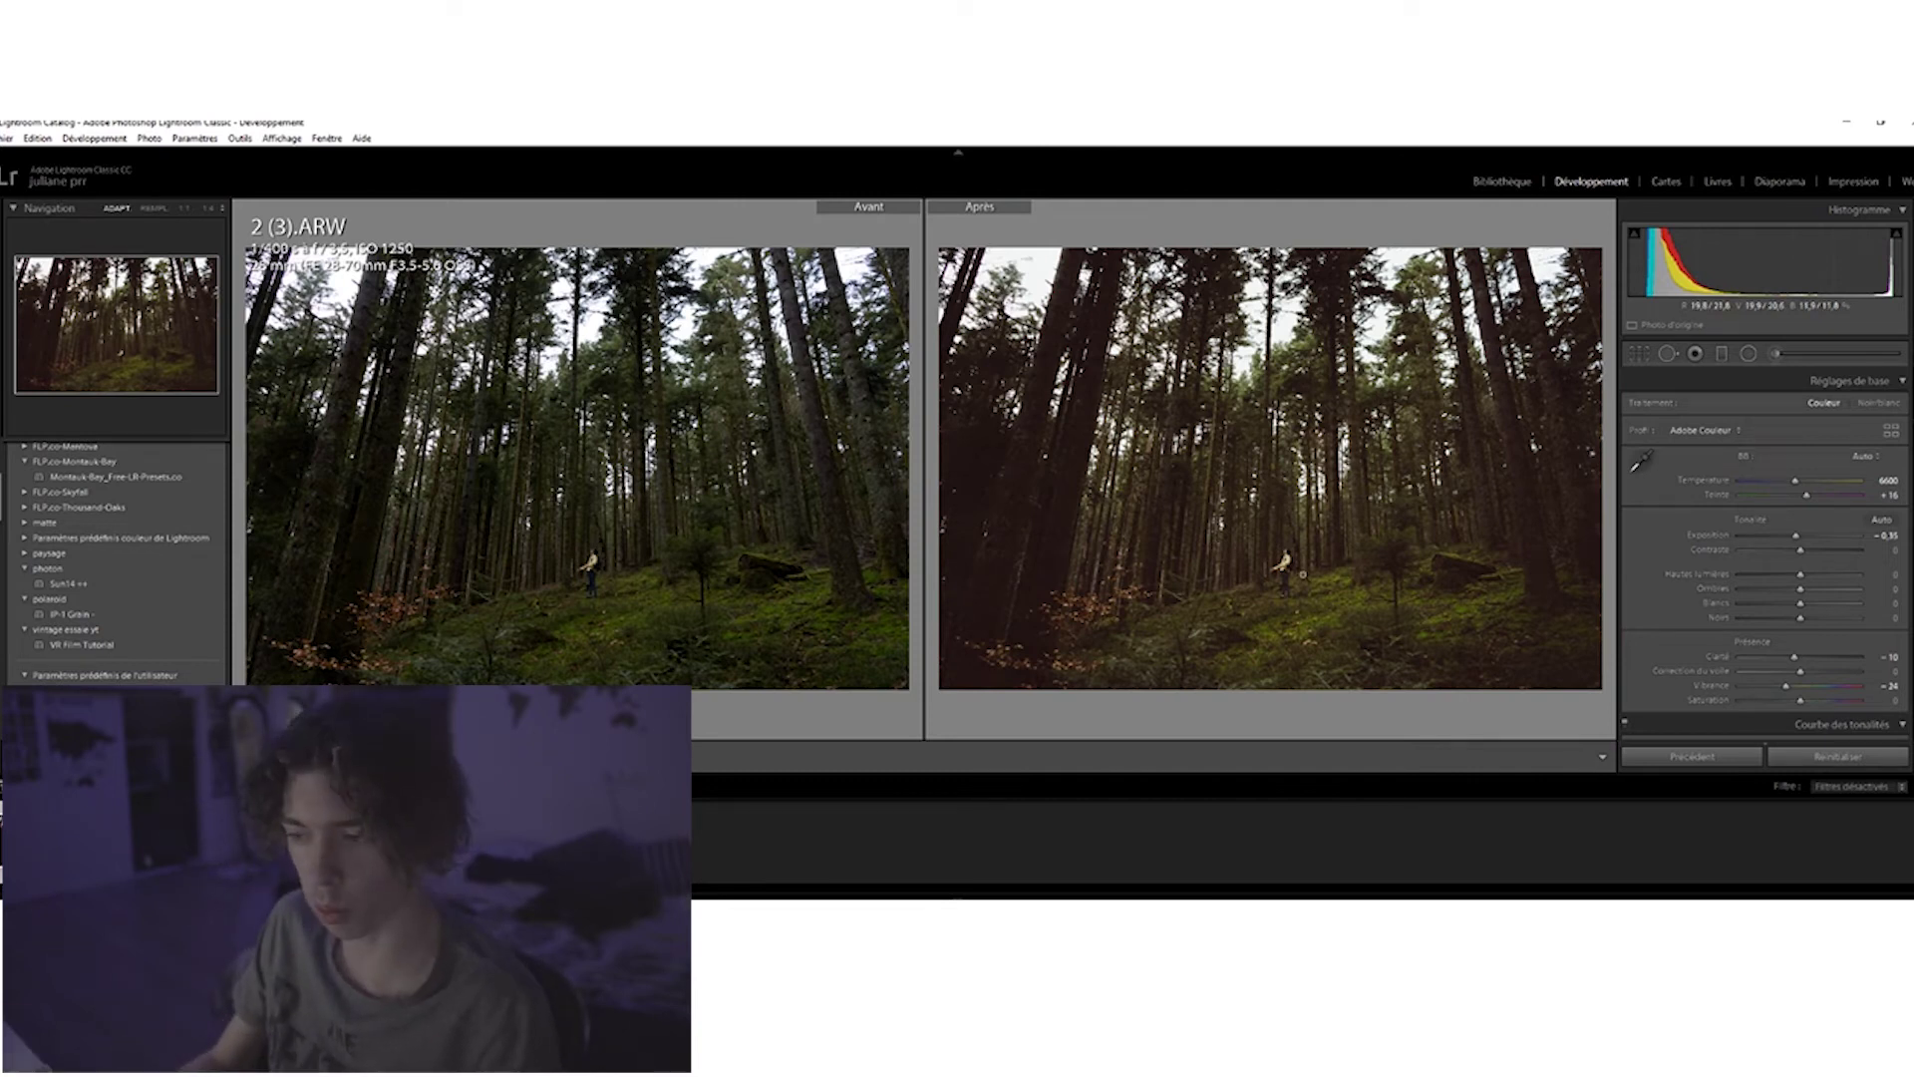
left_click_drag(1301, 575, 1309, 430)
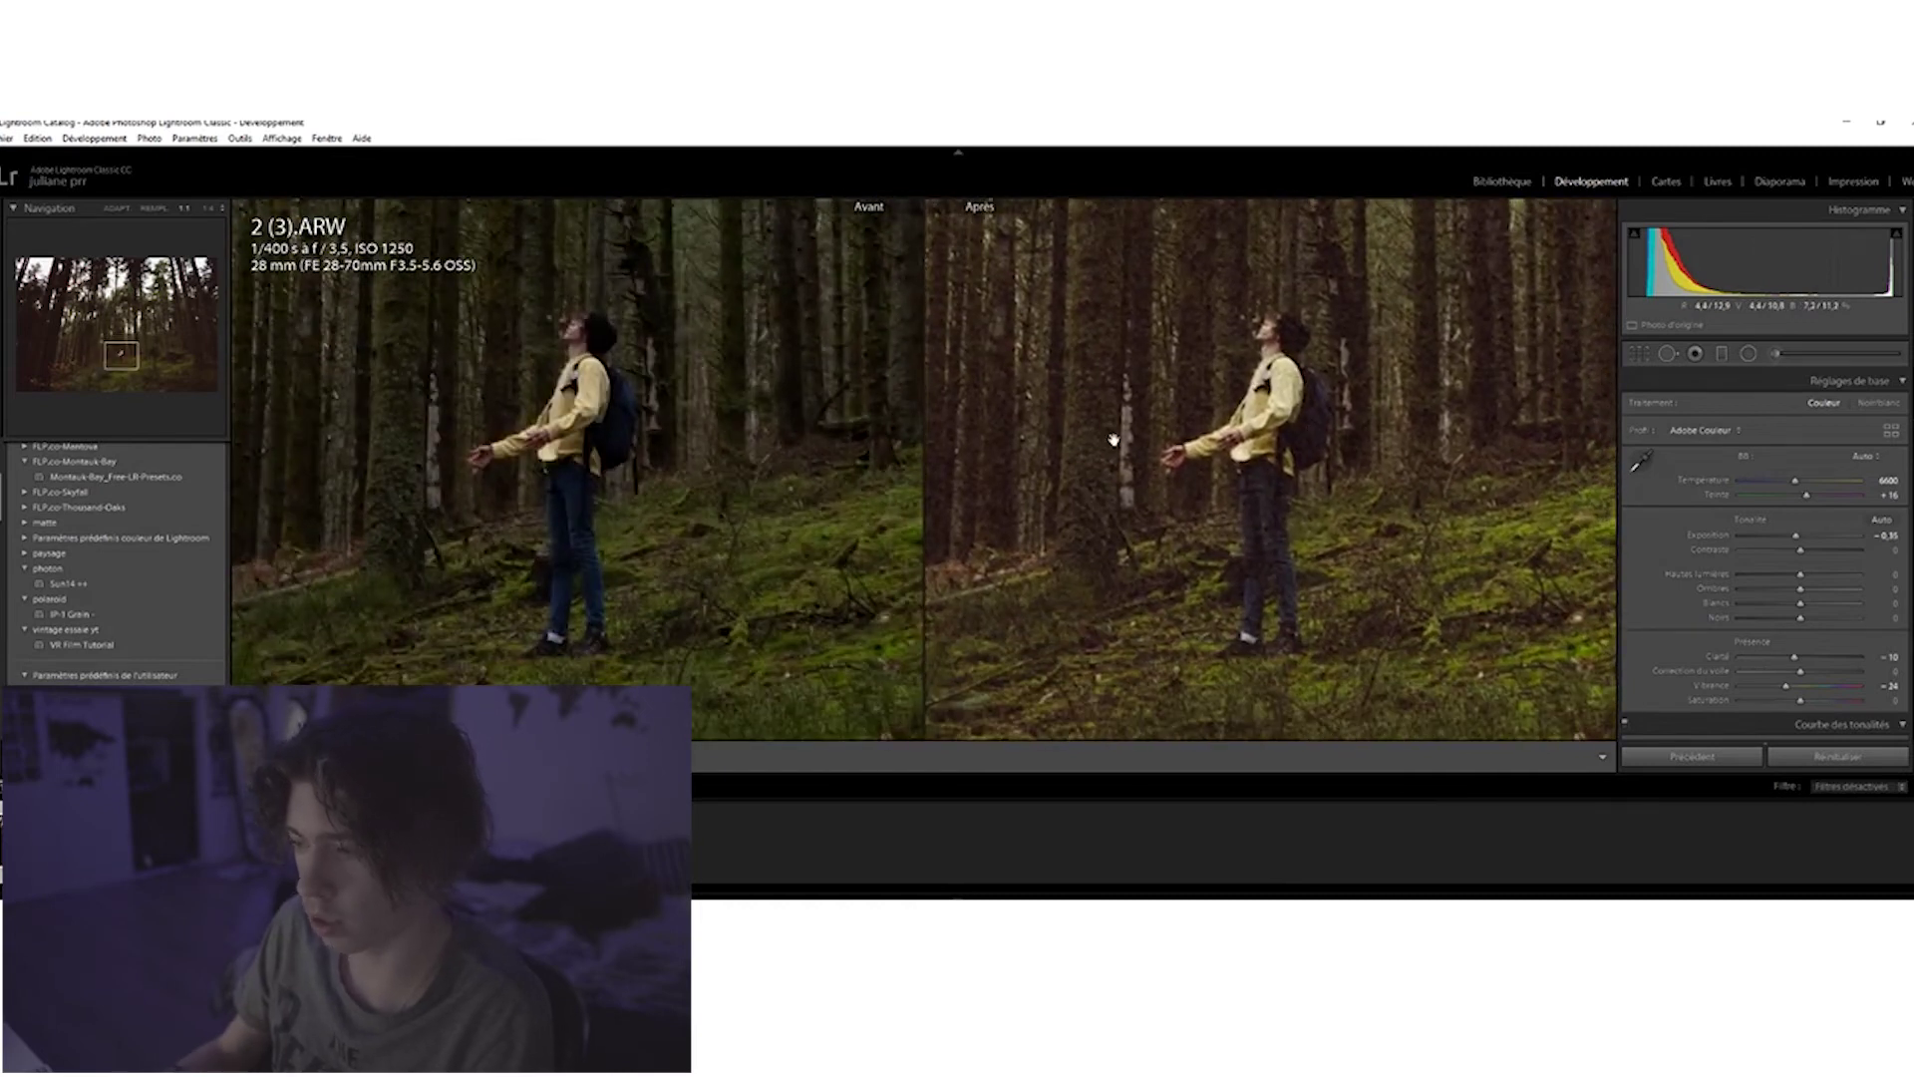
left_click(1276, 440)
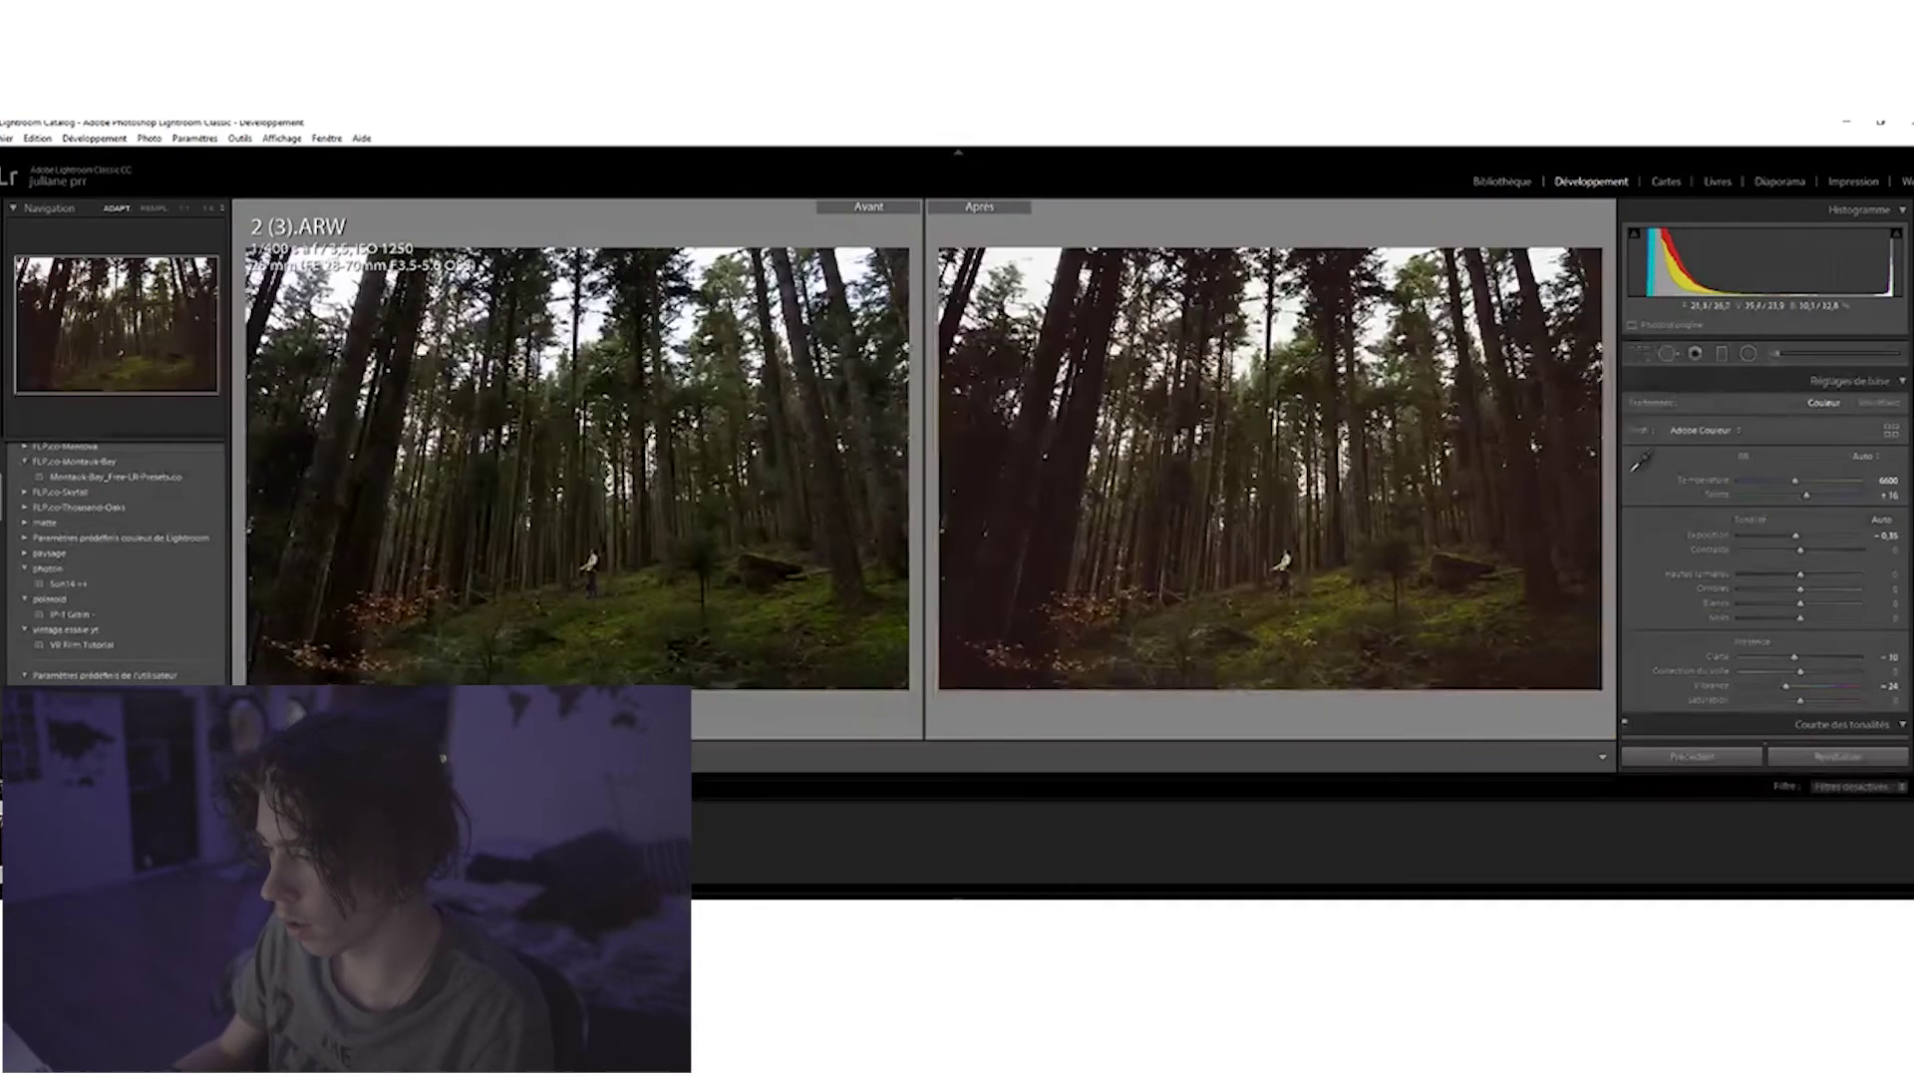
Fine-tune the exposure of the existing brush adjustment on the person and return to the single-photo view.
key("k")
left_click(1287, 560)
left_click_drag(1802, 471, 1806, 470)
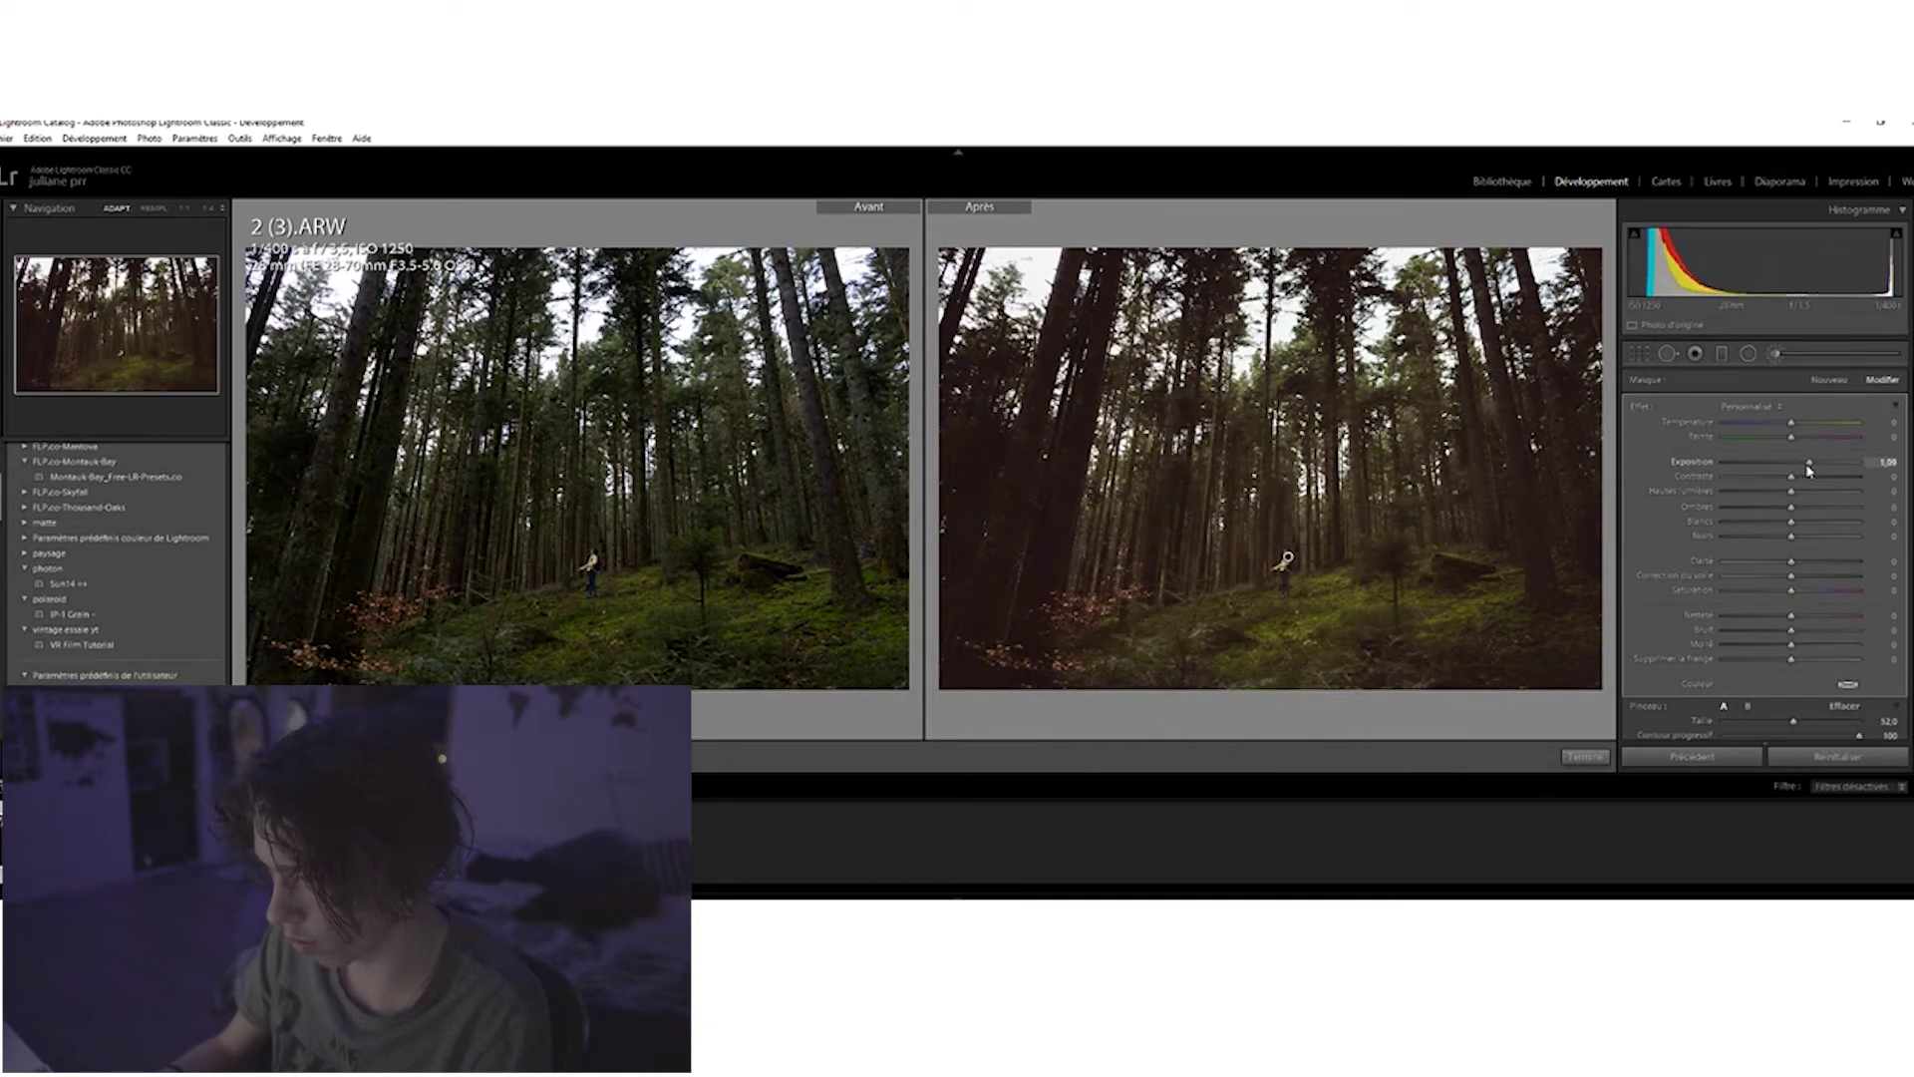
left_click(1585, 757)
key("y")
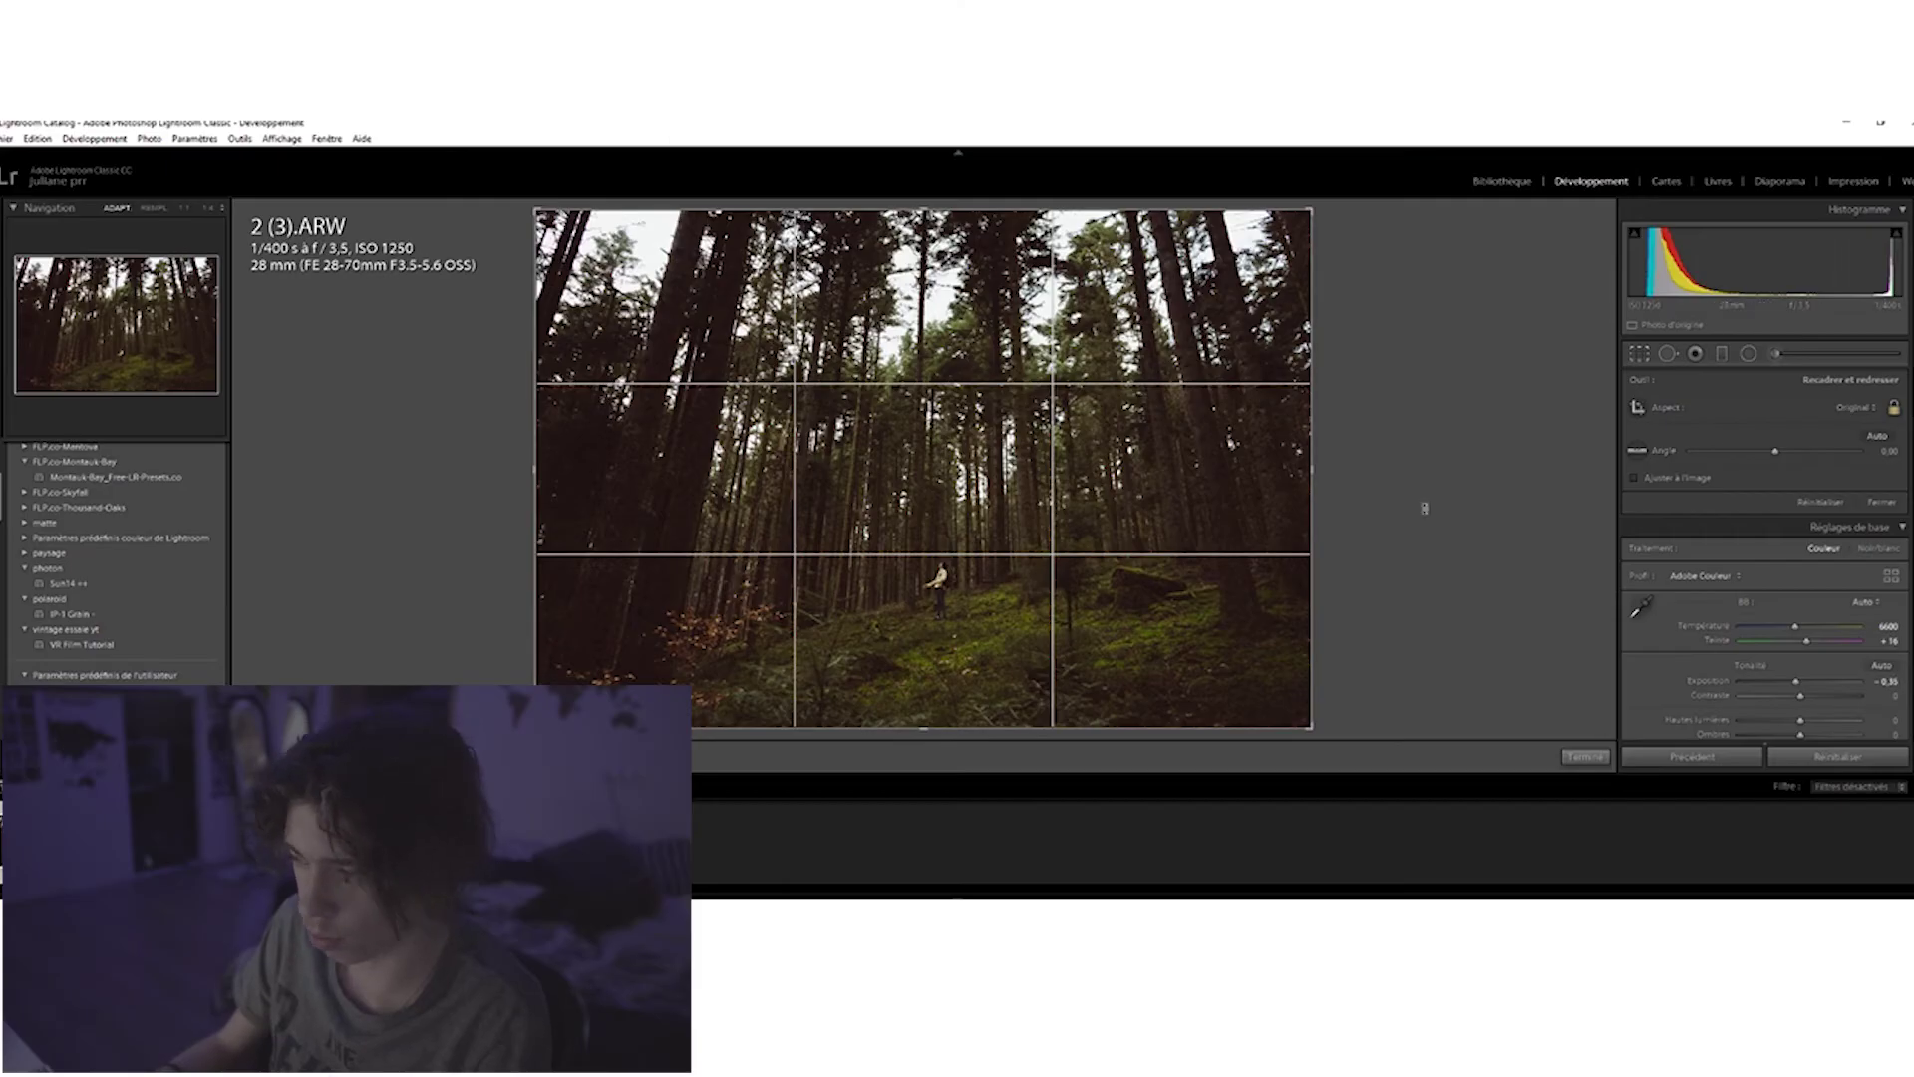
Crop the forest photo to the 4 x 5 / 8 x 10 ratio, shifting the image slightly within the frame, and check the result.
left_click(1854, 407)
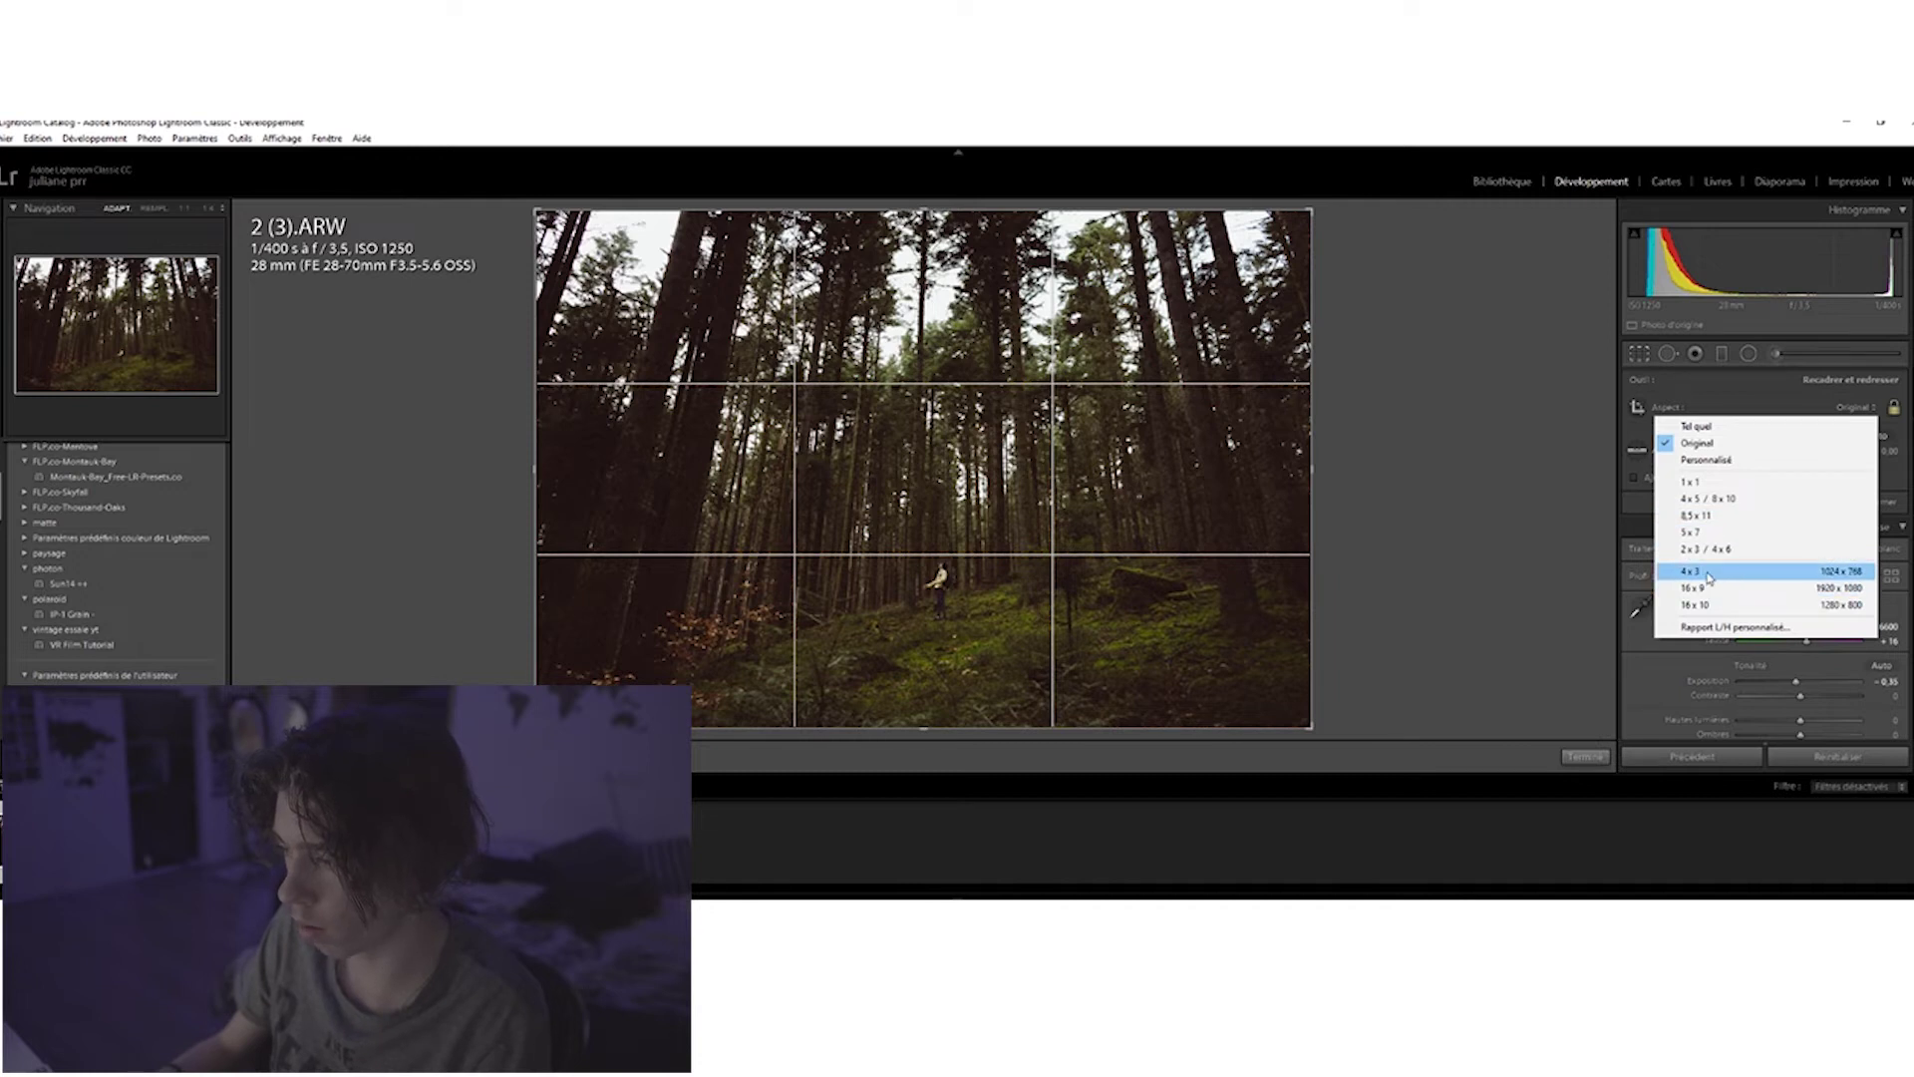
left_click(1706, 503)
left_click_drag(1012, 606, 989, 606)
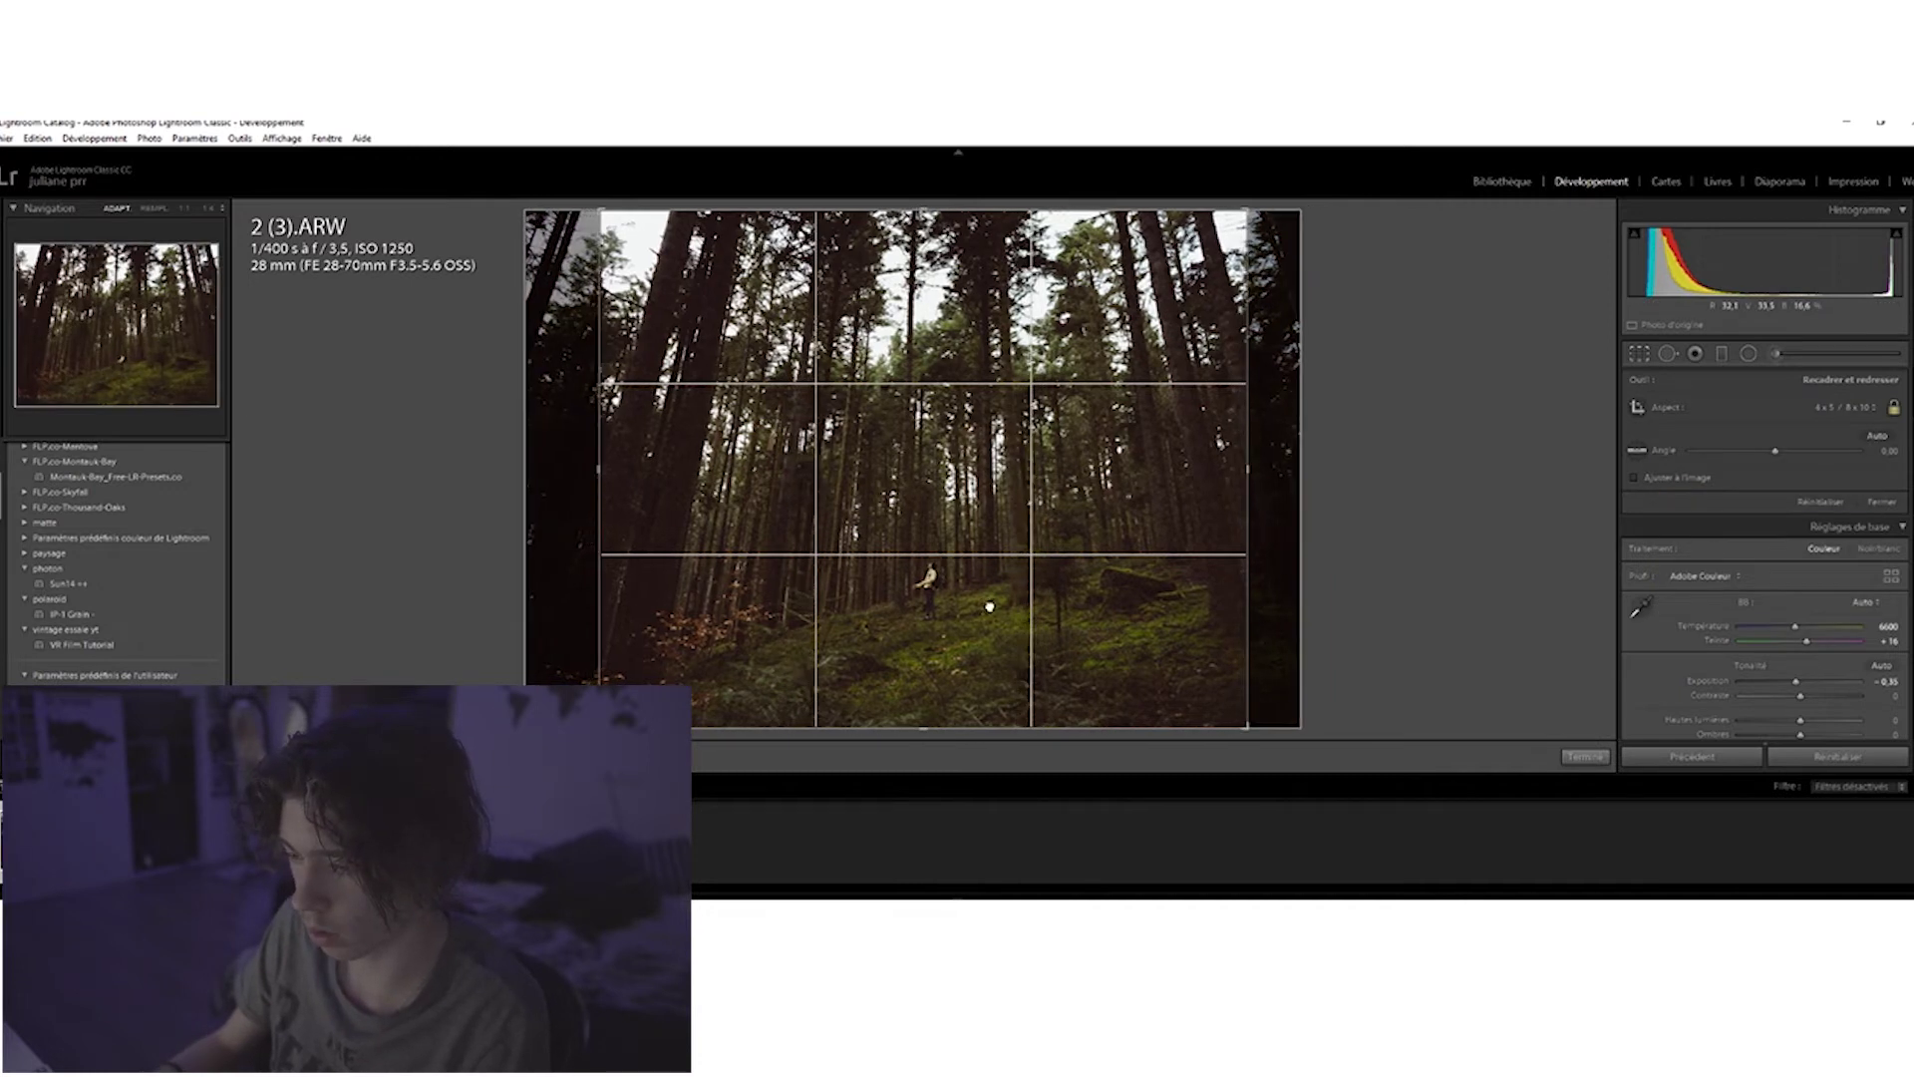
left_click(1585, 755)
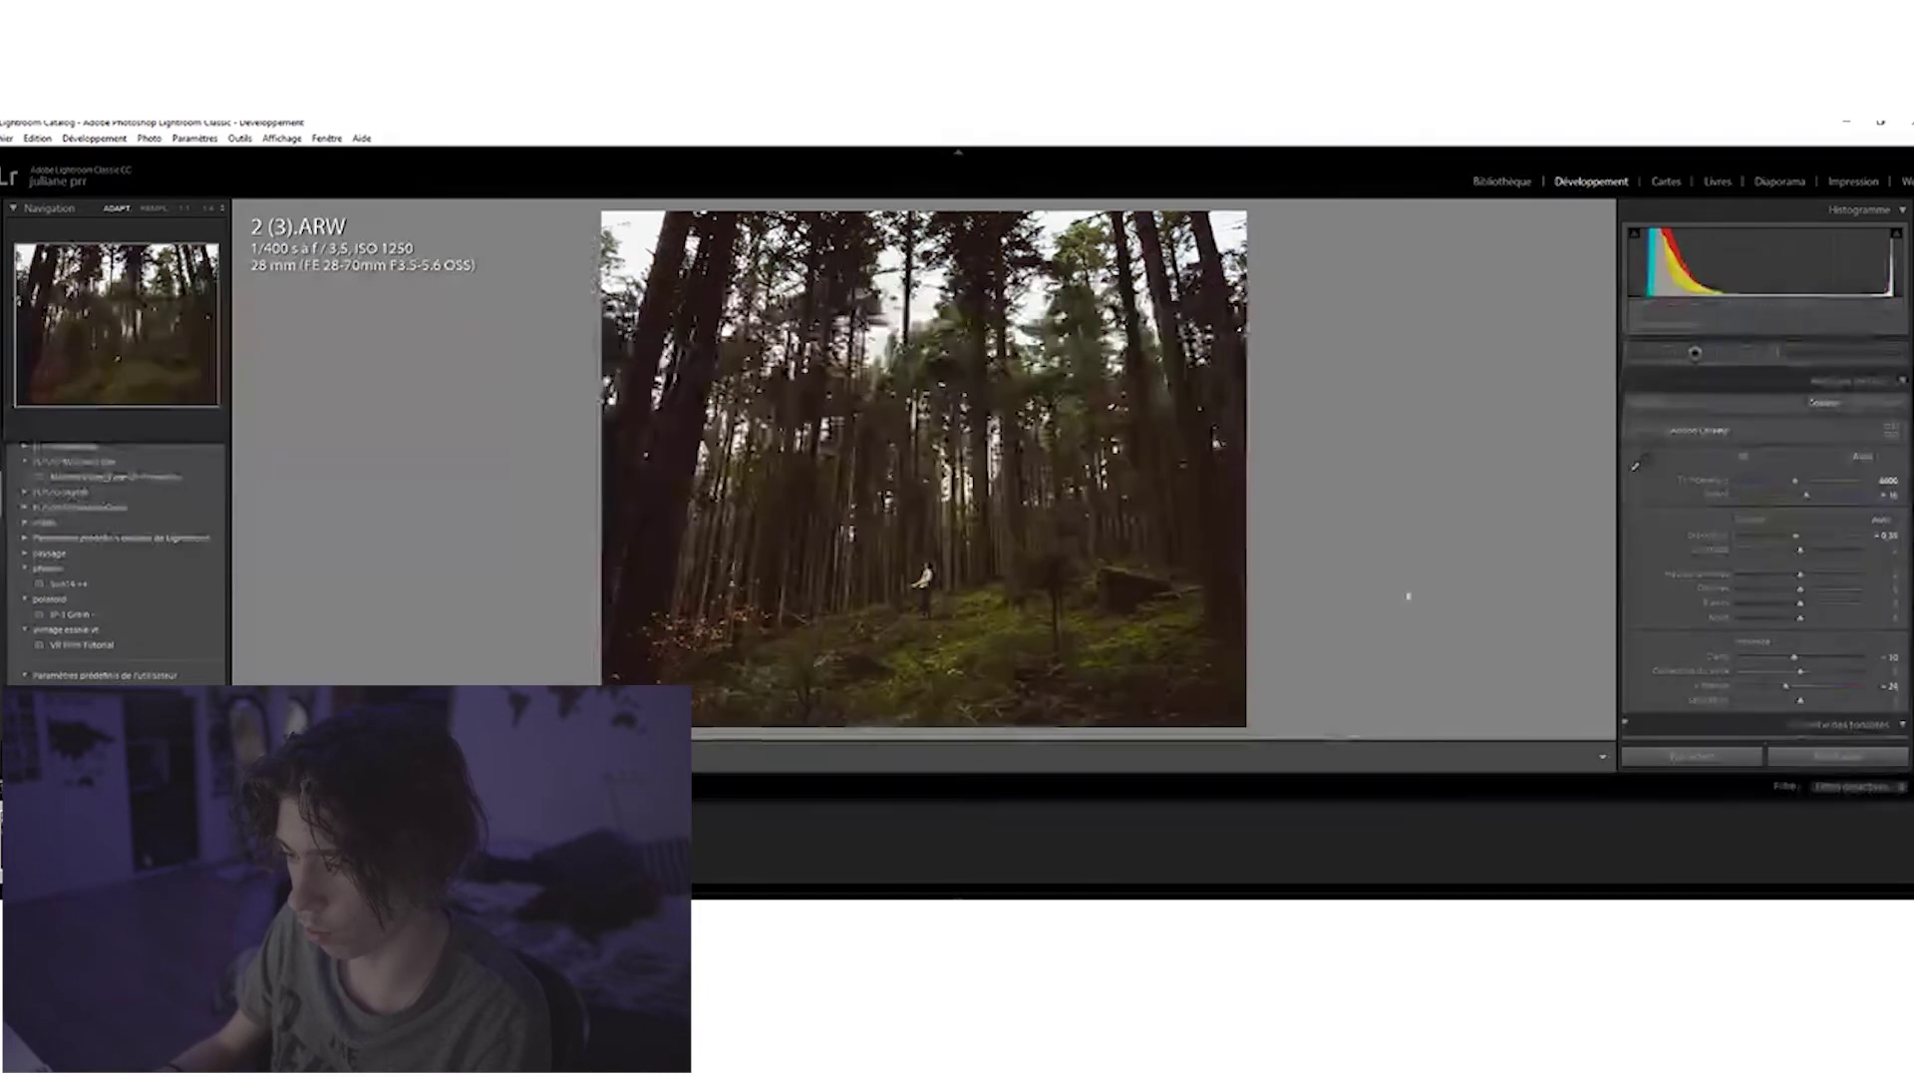
left_click(956, 602)
left_click(825, 575)
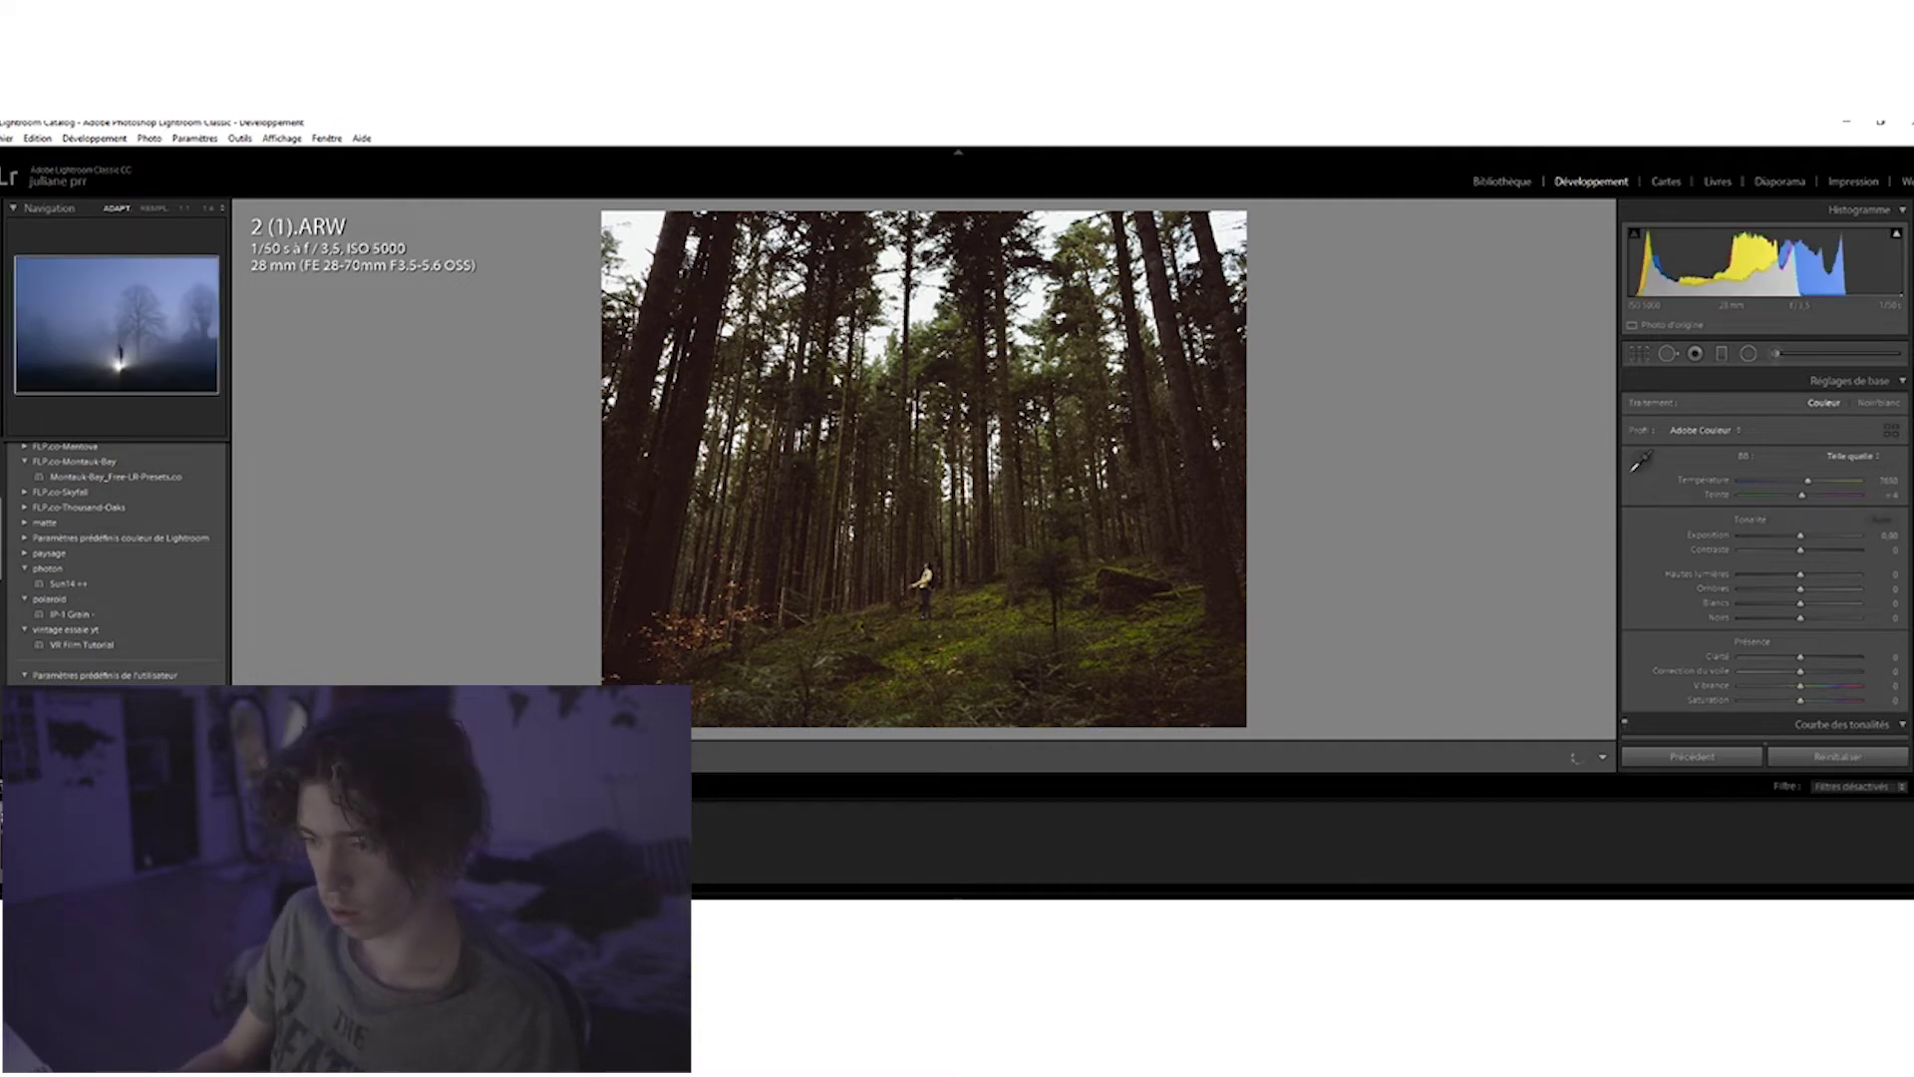
Switch to the foggy photo 2 (1).ARW and examine the silhouette and the light at its feet up close.
key("Left")
left_click(989, 598)
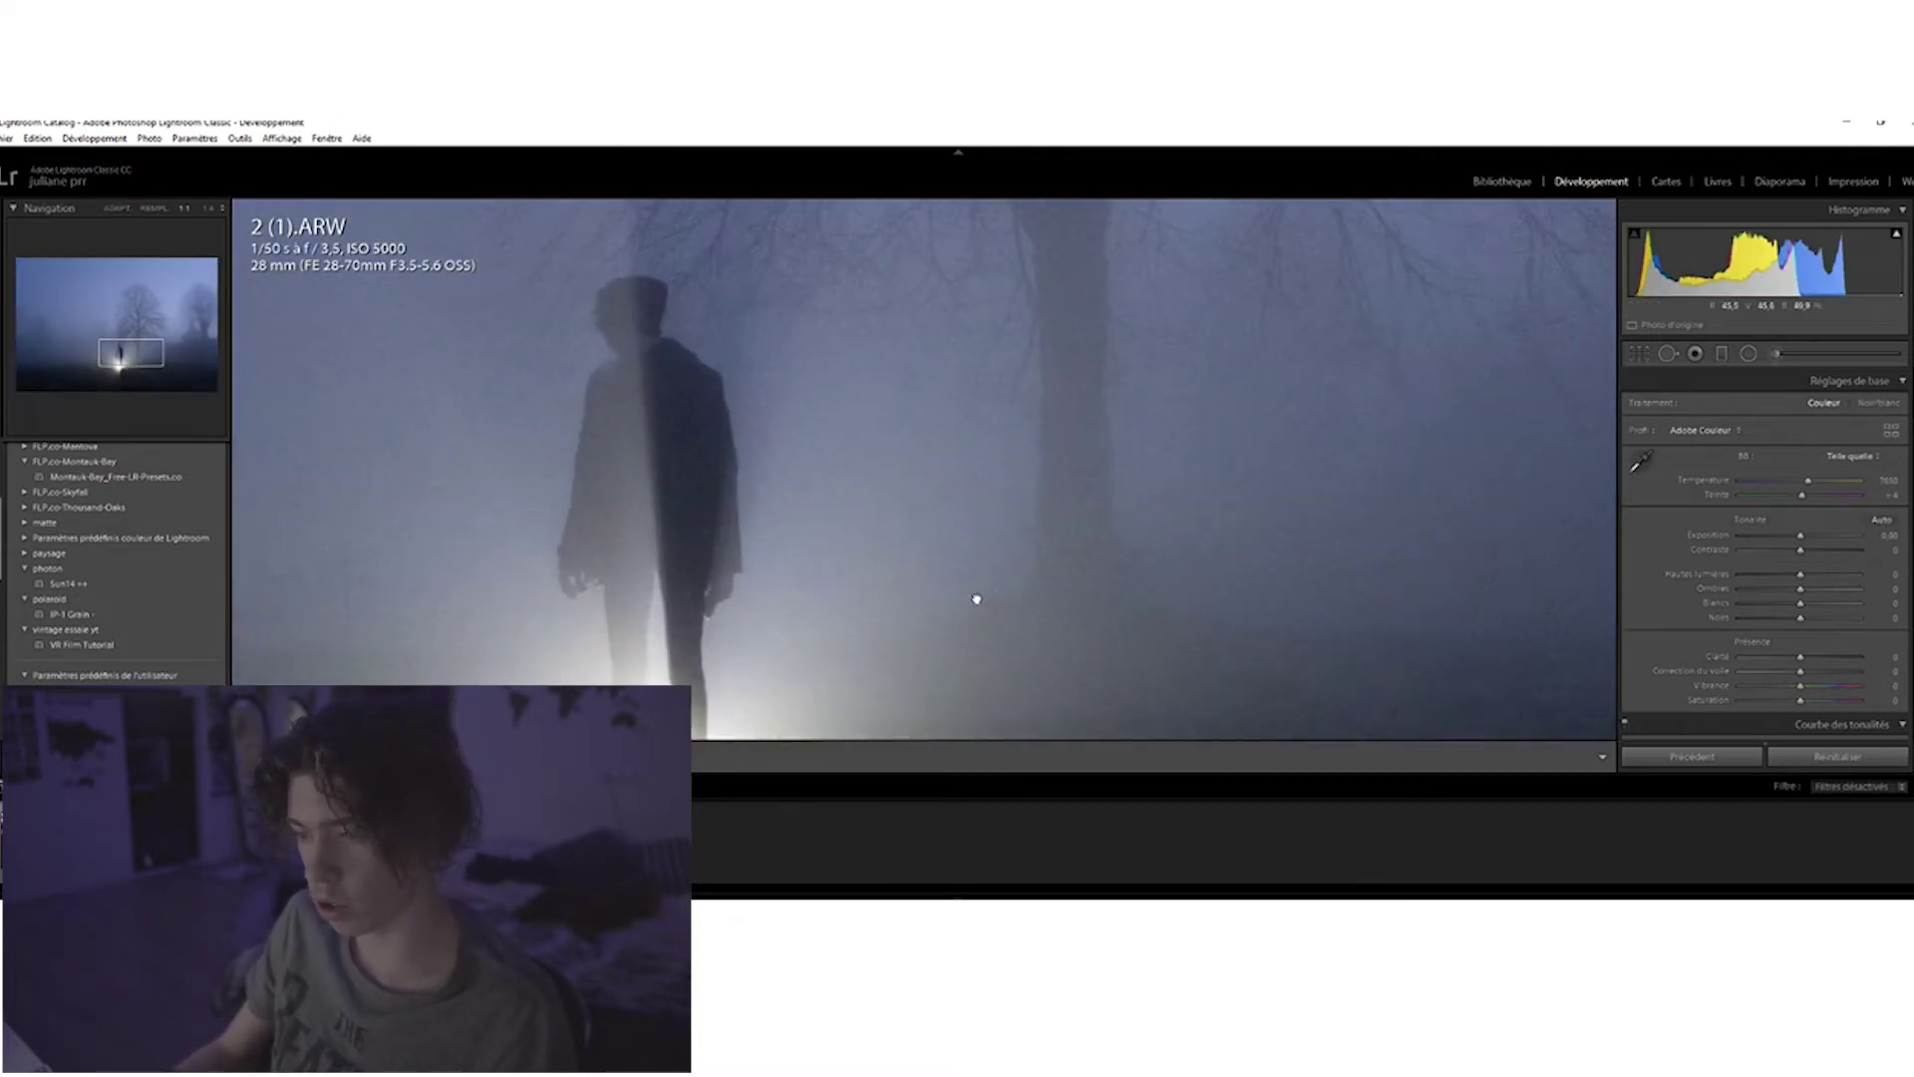
left_click(976, 598)
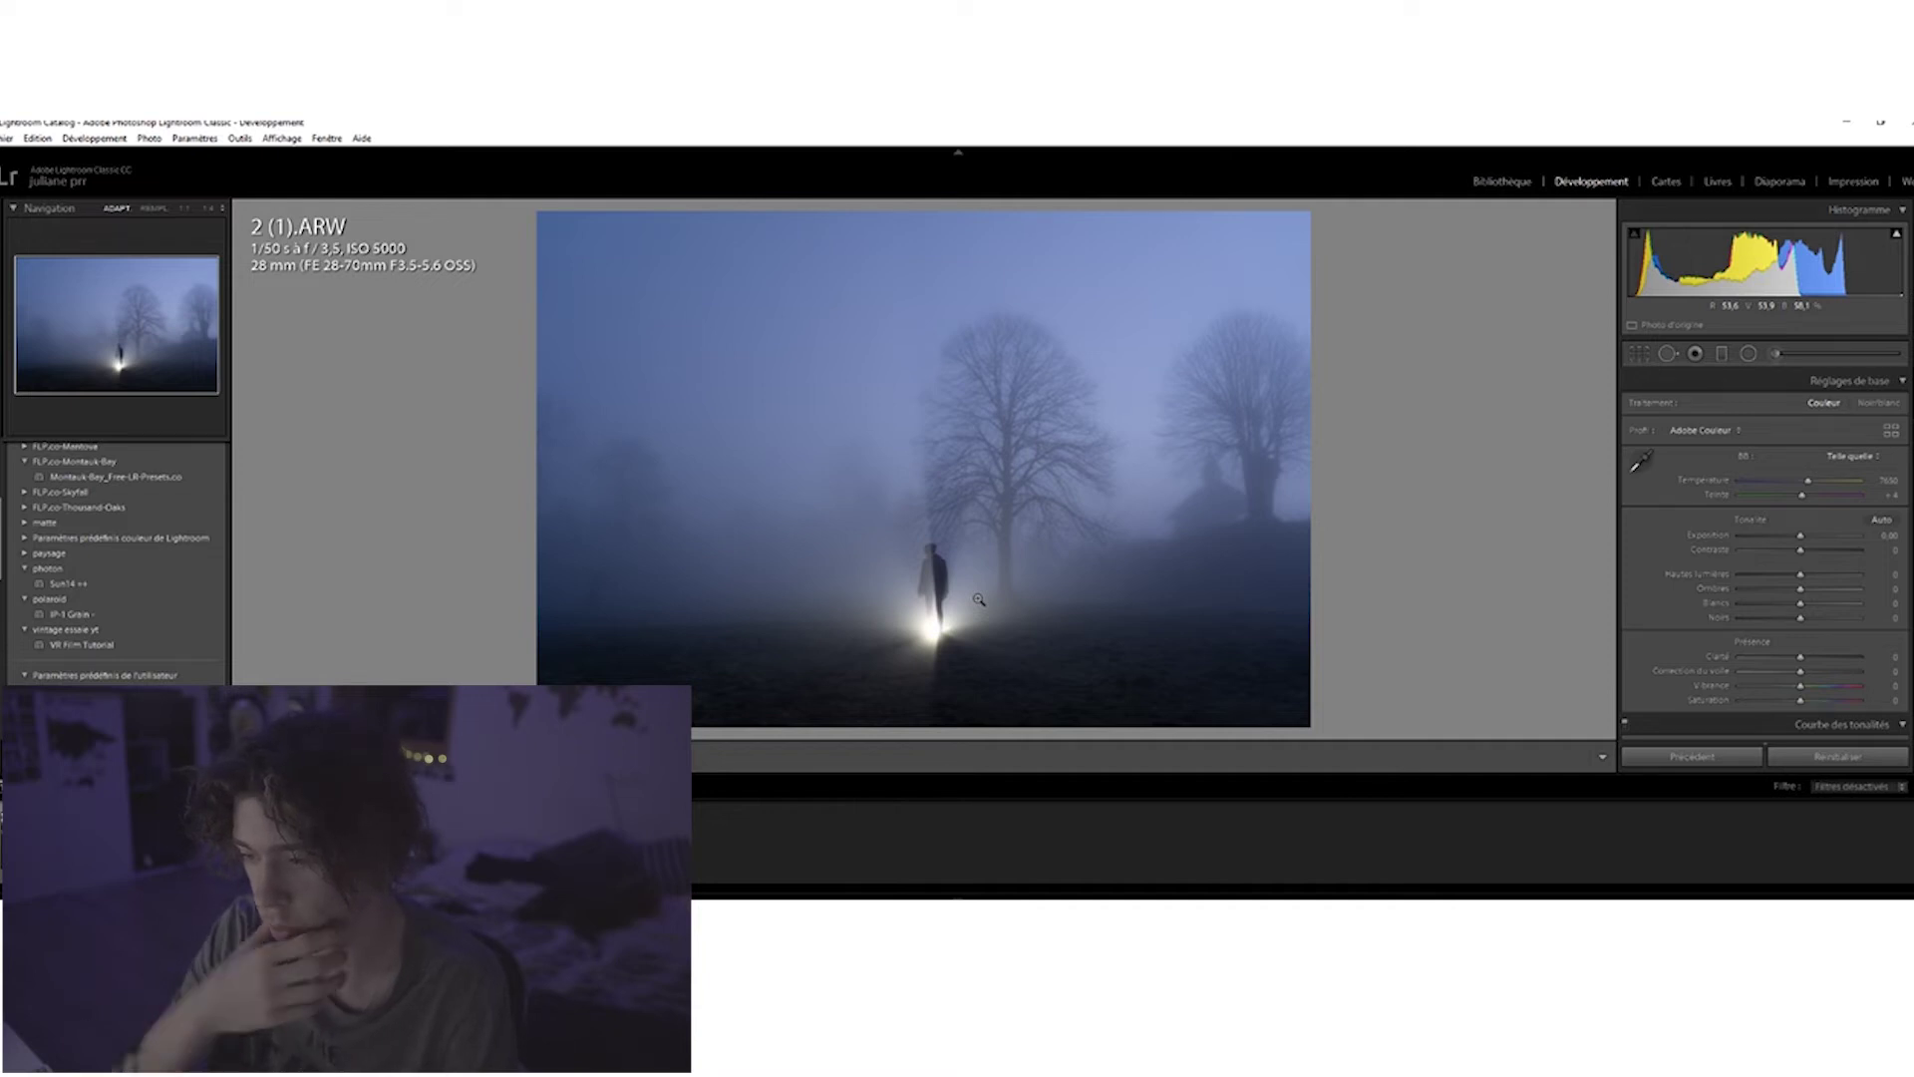
left_click(937, 630)
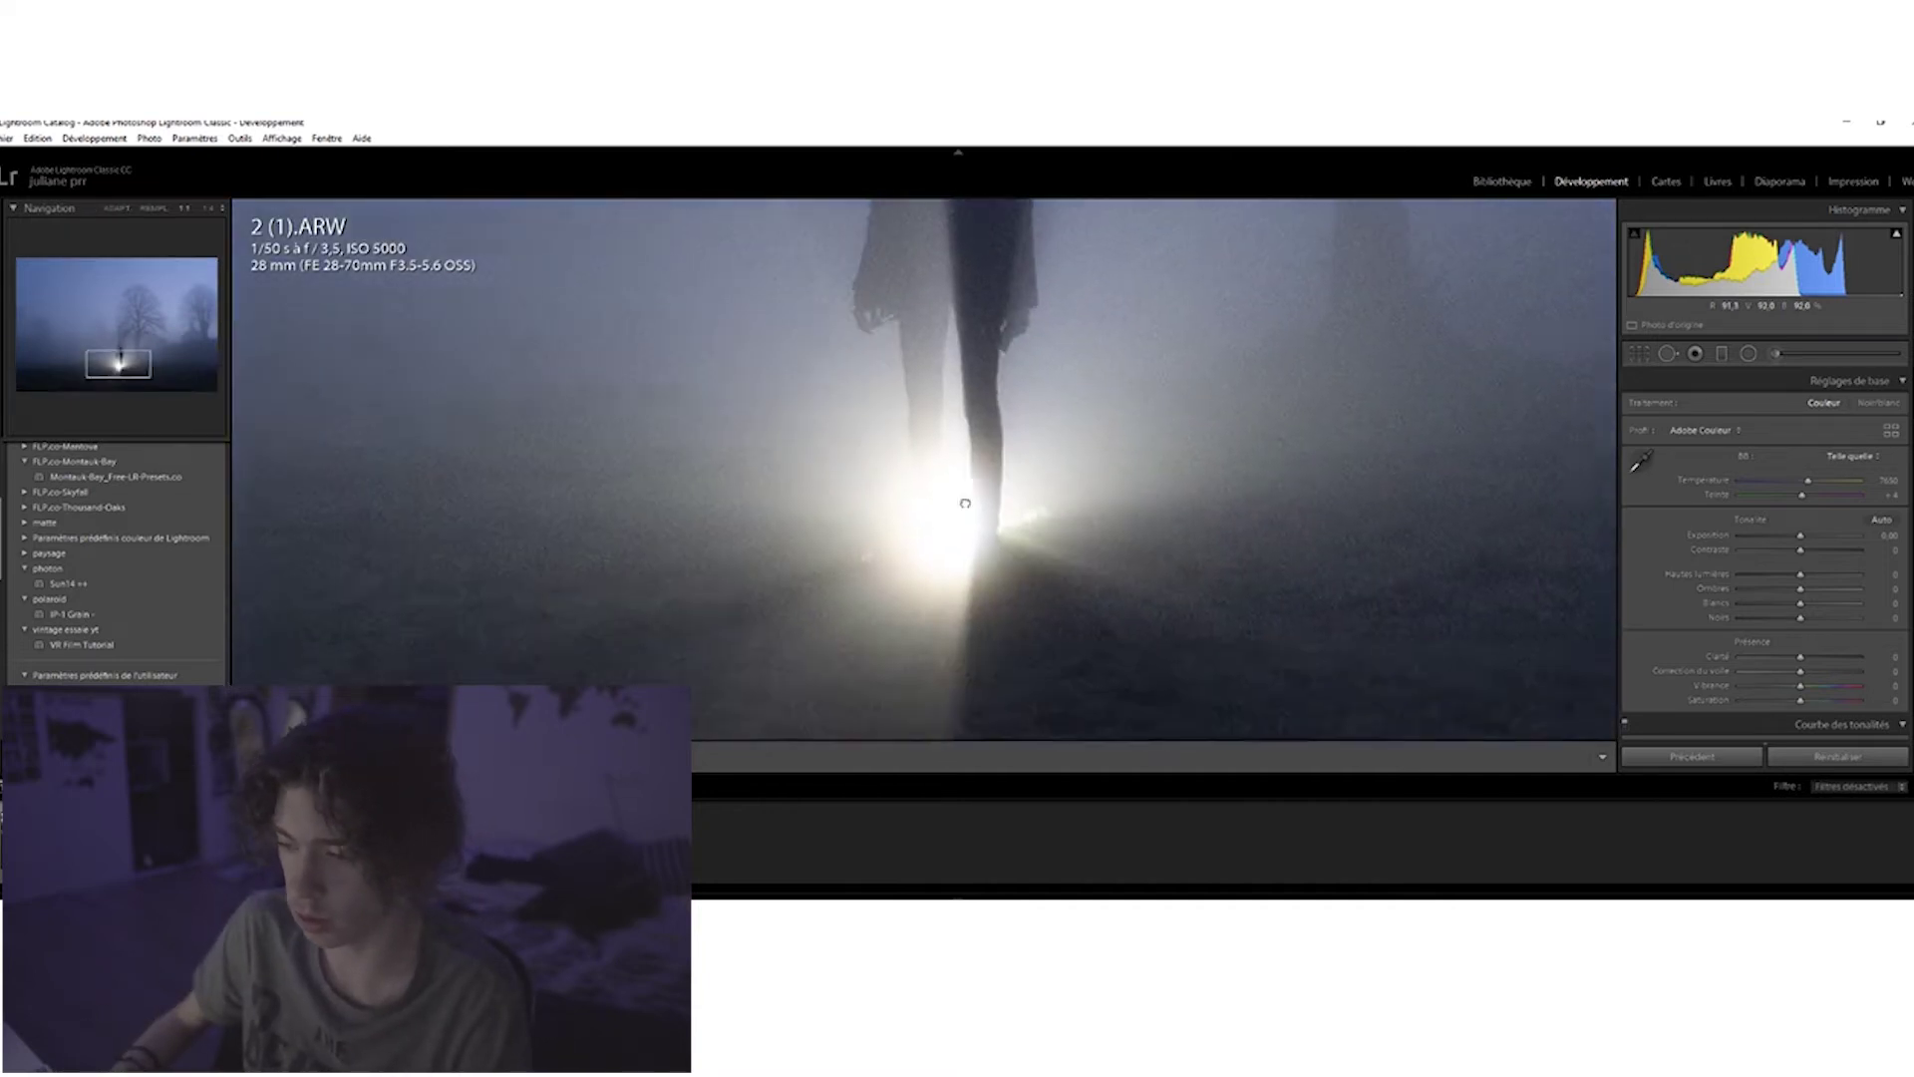
left_click(965, 503)
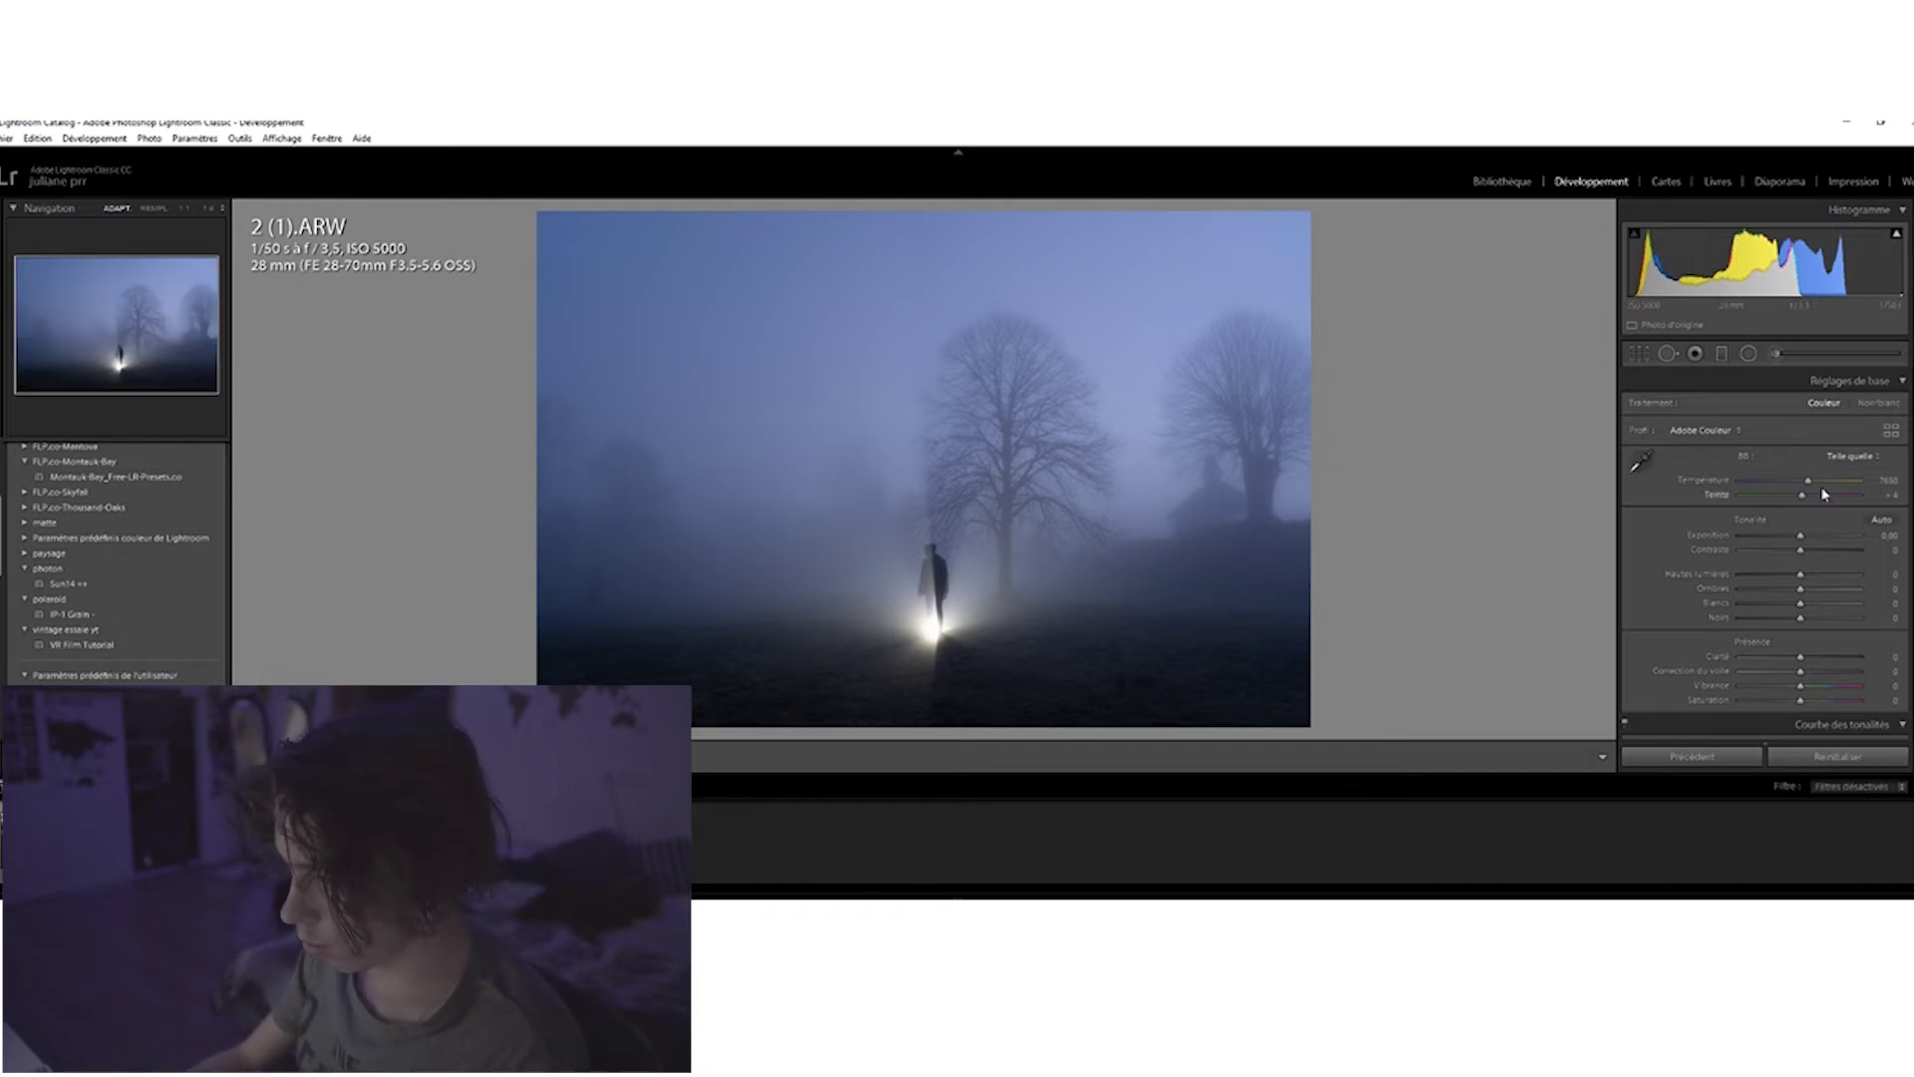
Warm the foggy photo by raising the white balance temperature to about 11870, checking the light at the silhouette's feet.
left_click_drag(1807, 481, 1833, 486)
left_click(935, 626)
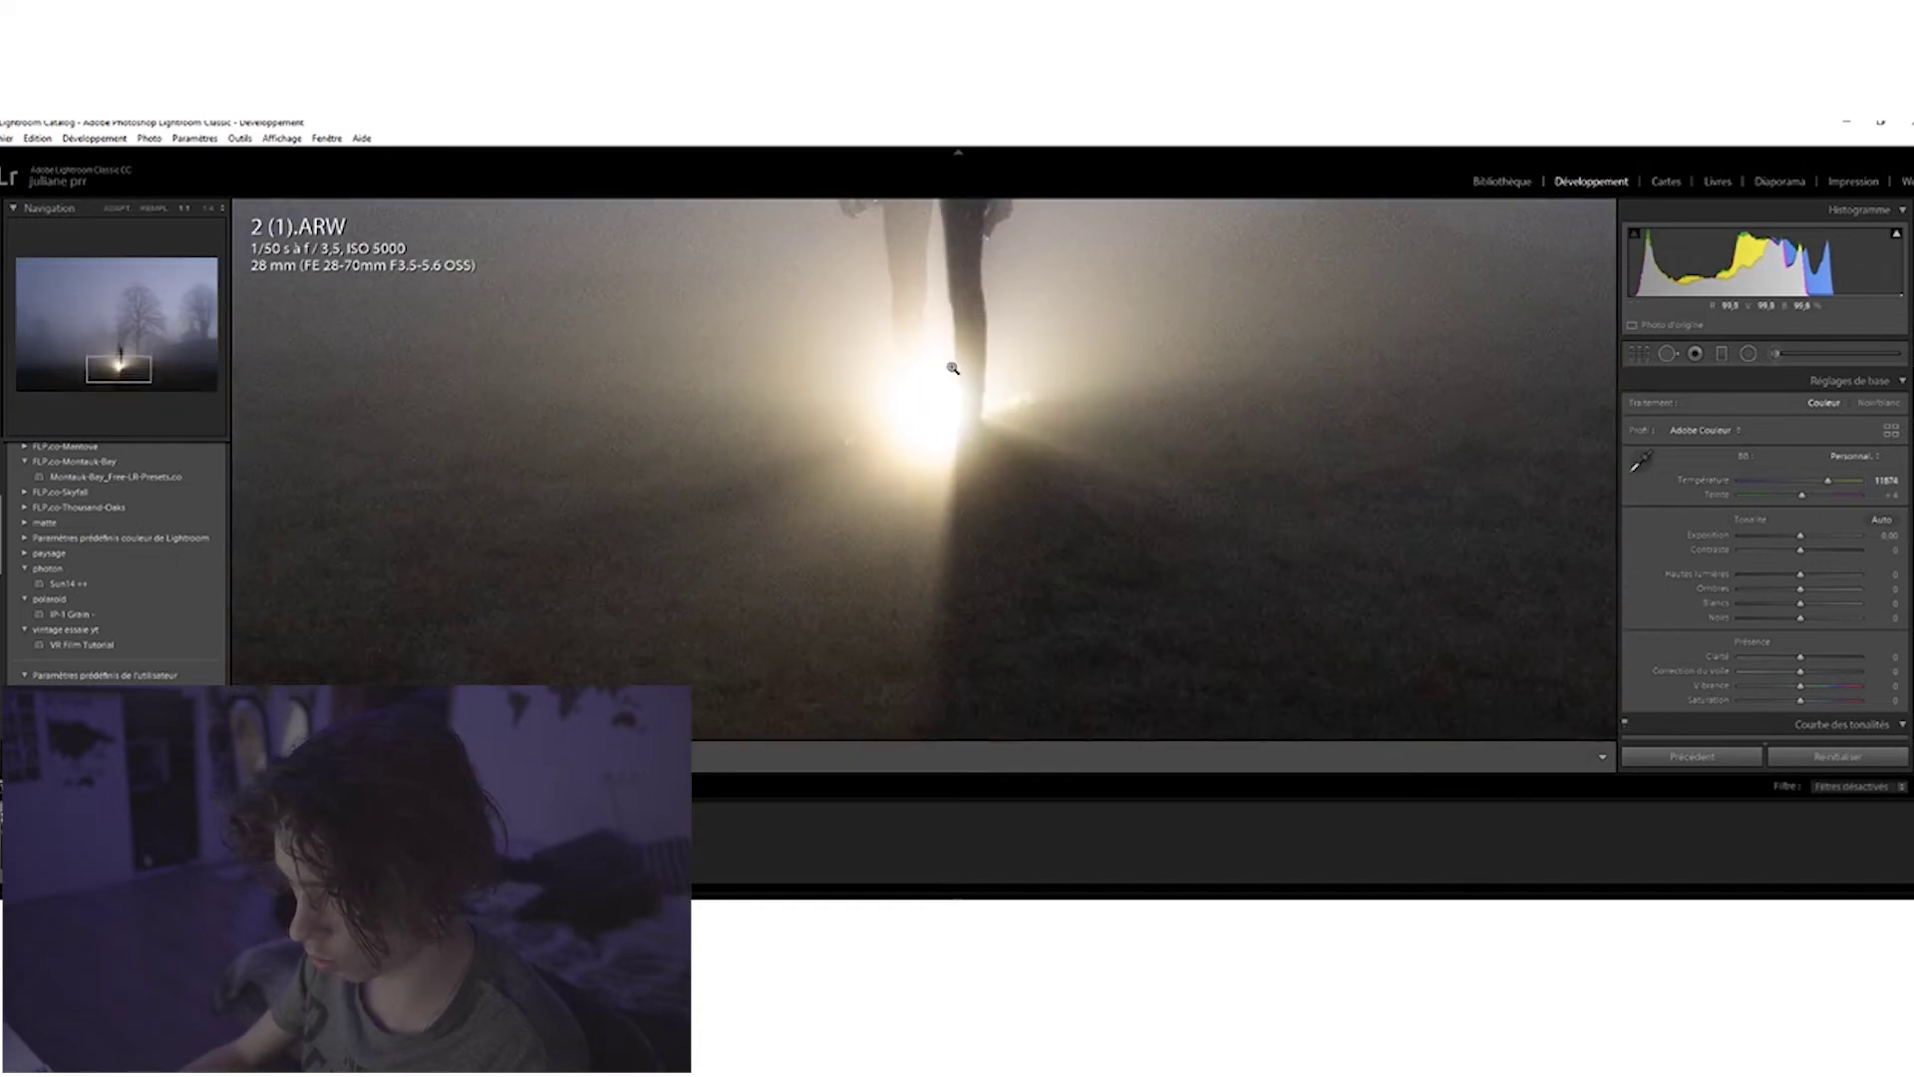
left_click(952, 368)
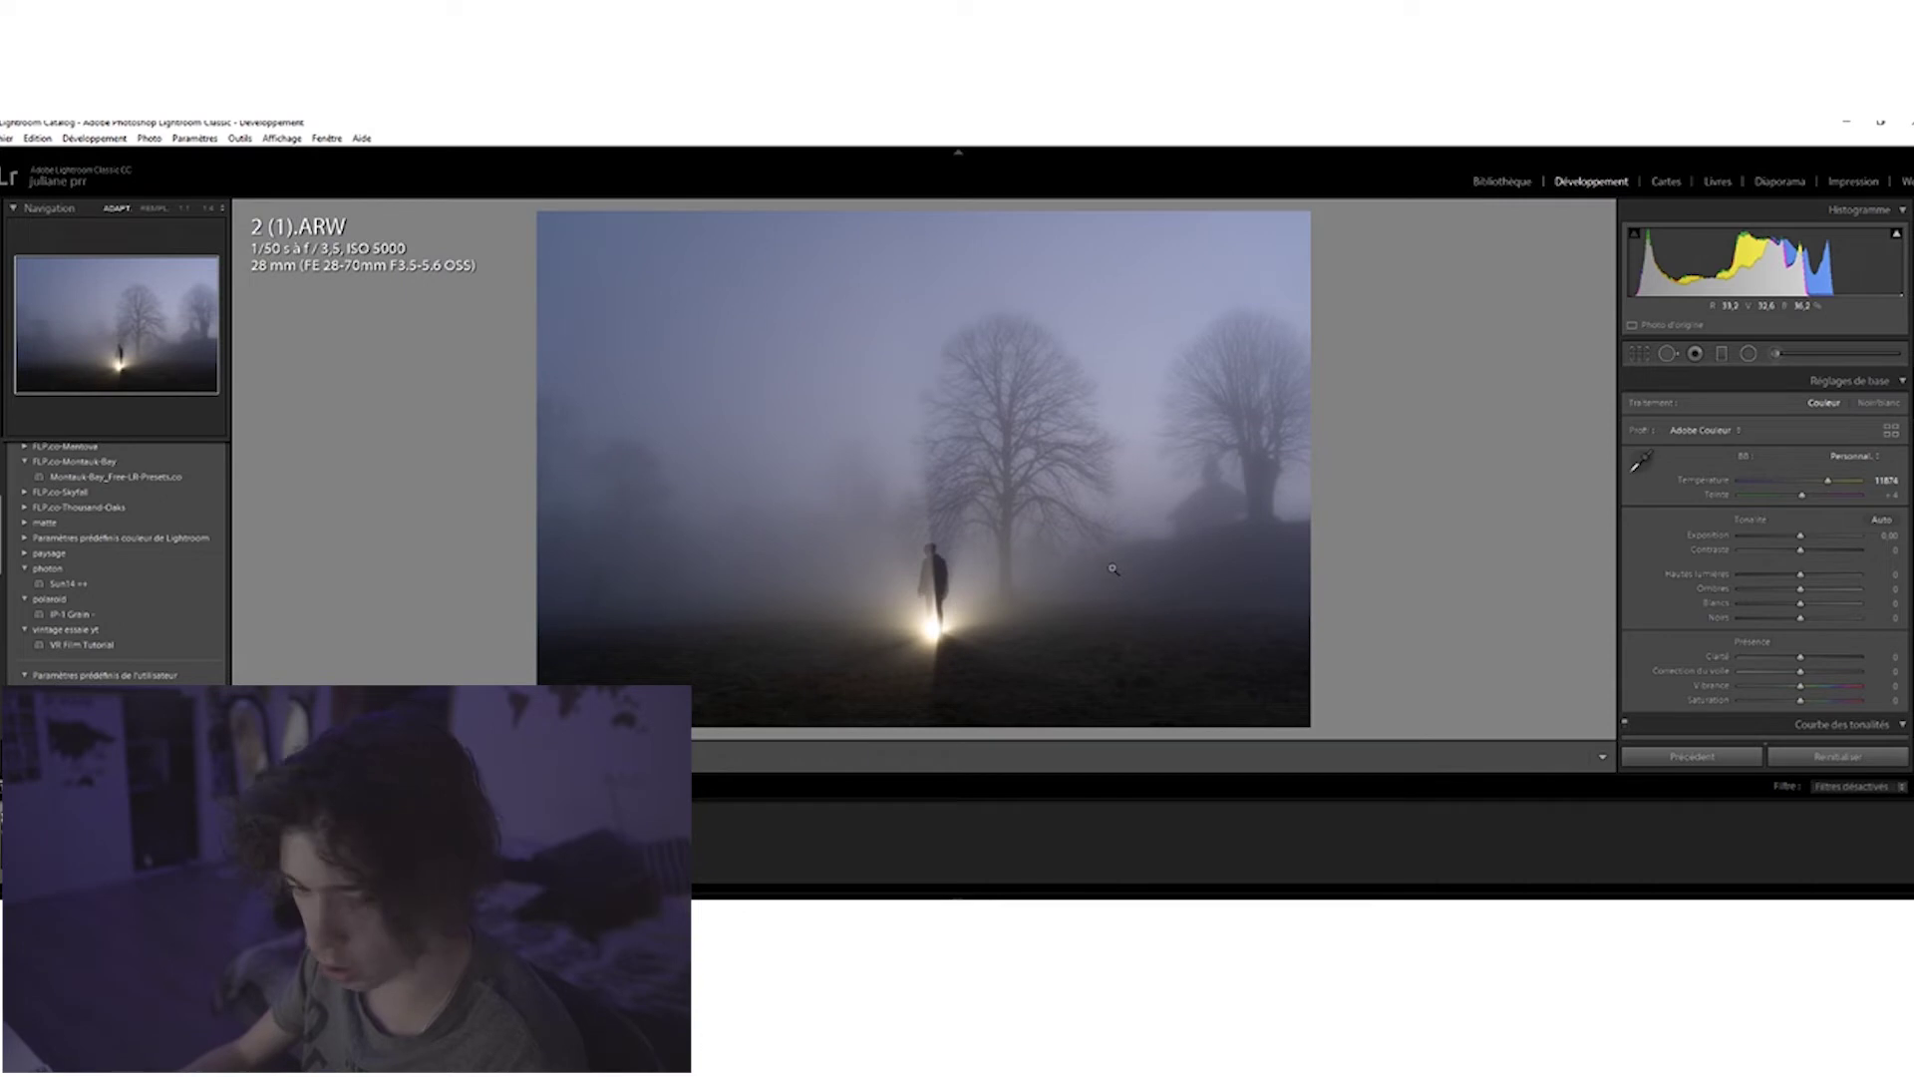
Set the foggy photo's tint to +7 and compare it with the original side by side.
mouse_move(1801, 496)
left_mouse_down()
mouse_move(1820, 502)
mouse_move(1801, 502)
left_mouse_up()
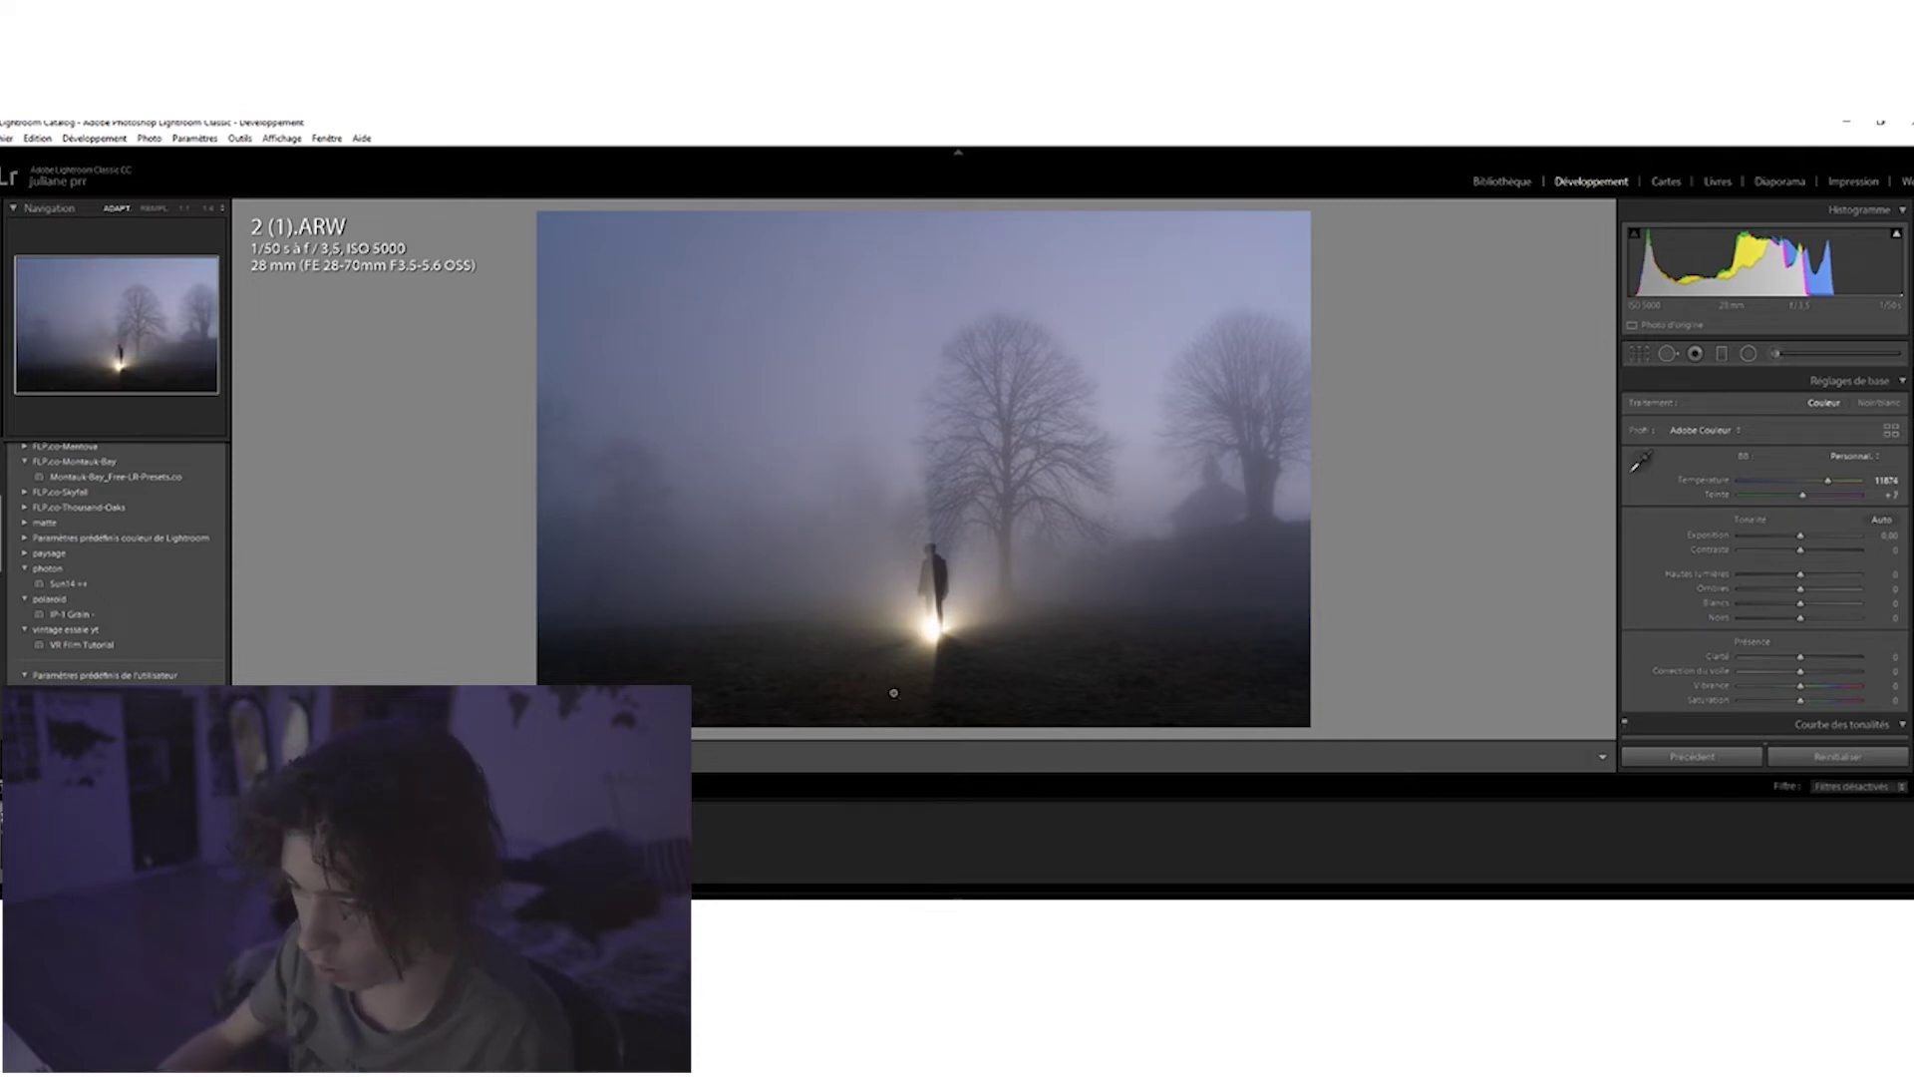
left_click(1030, 535)
left_click(1163, 482)
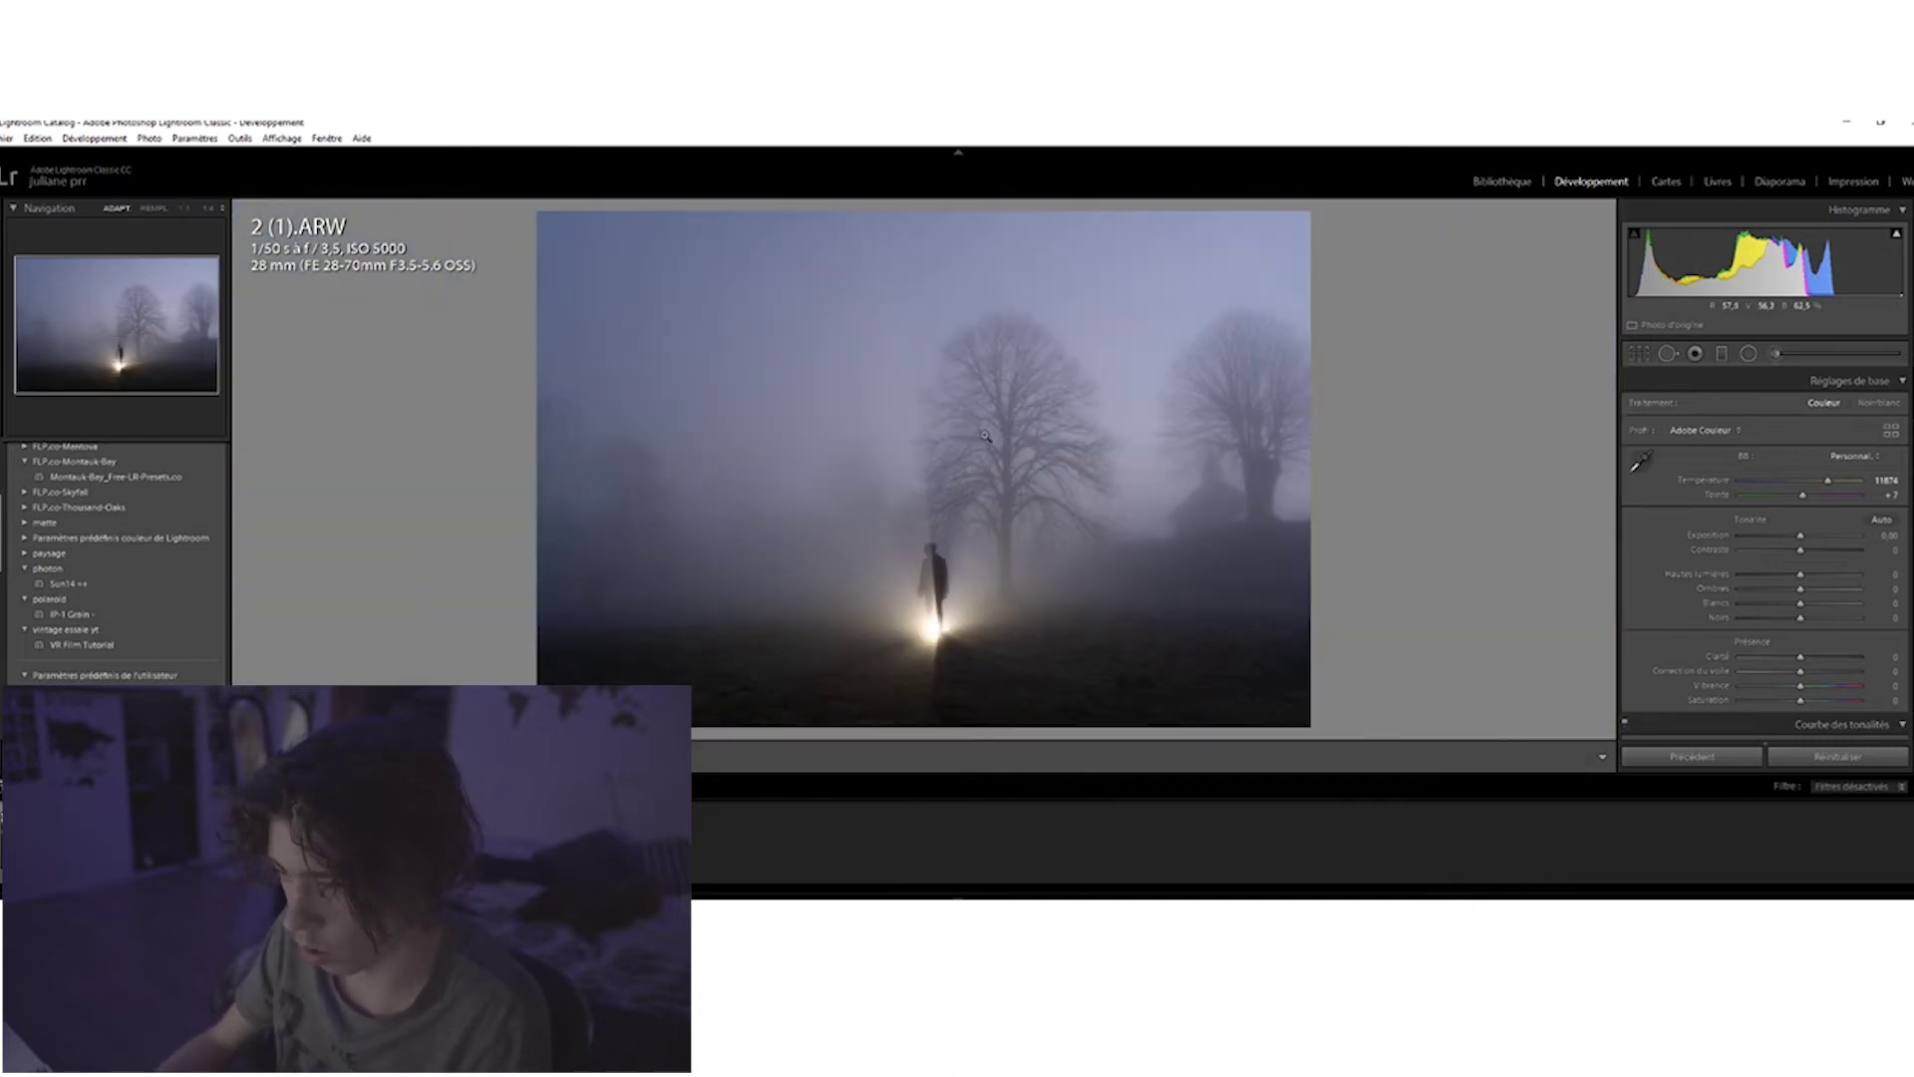
key("y")
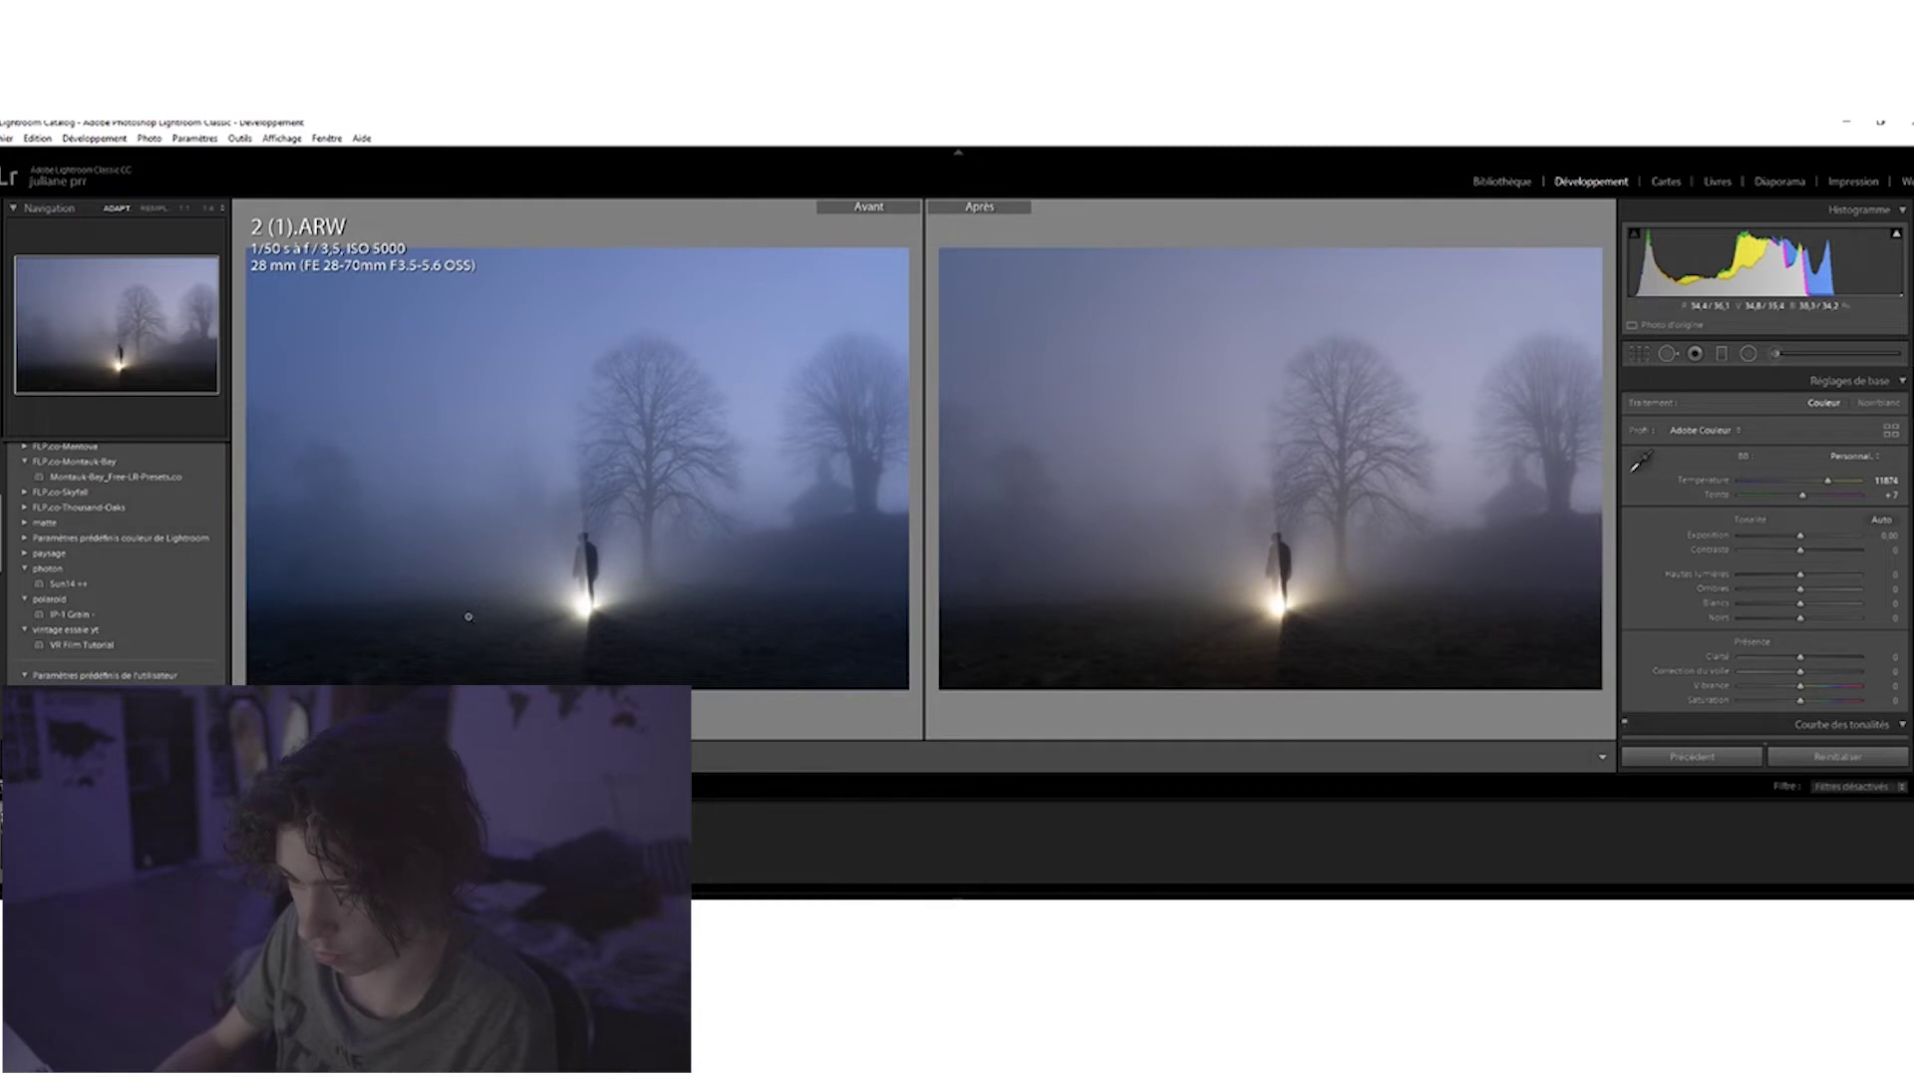
key("y")
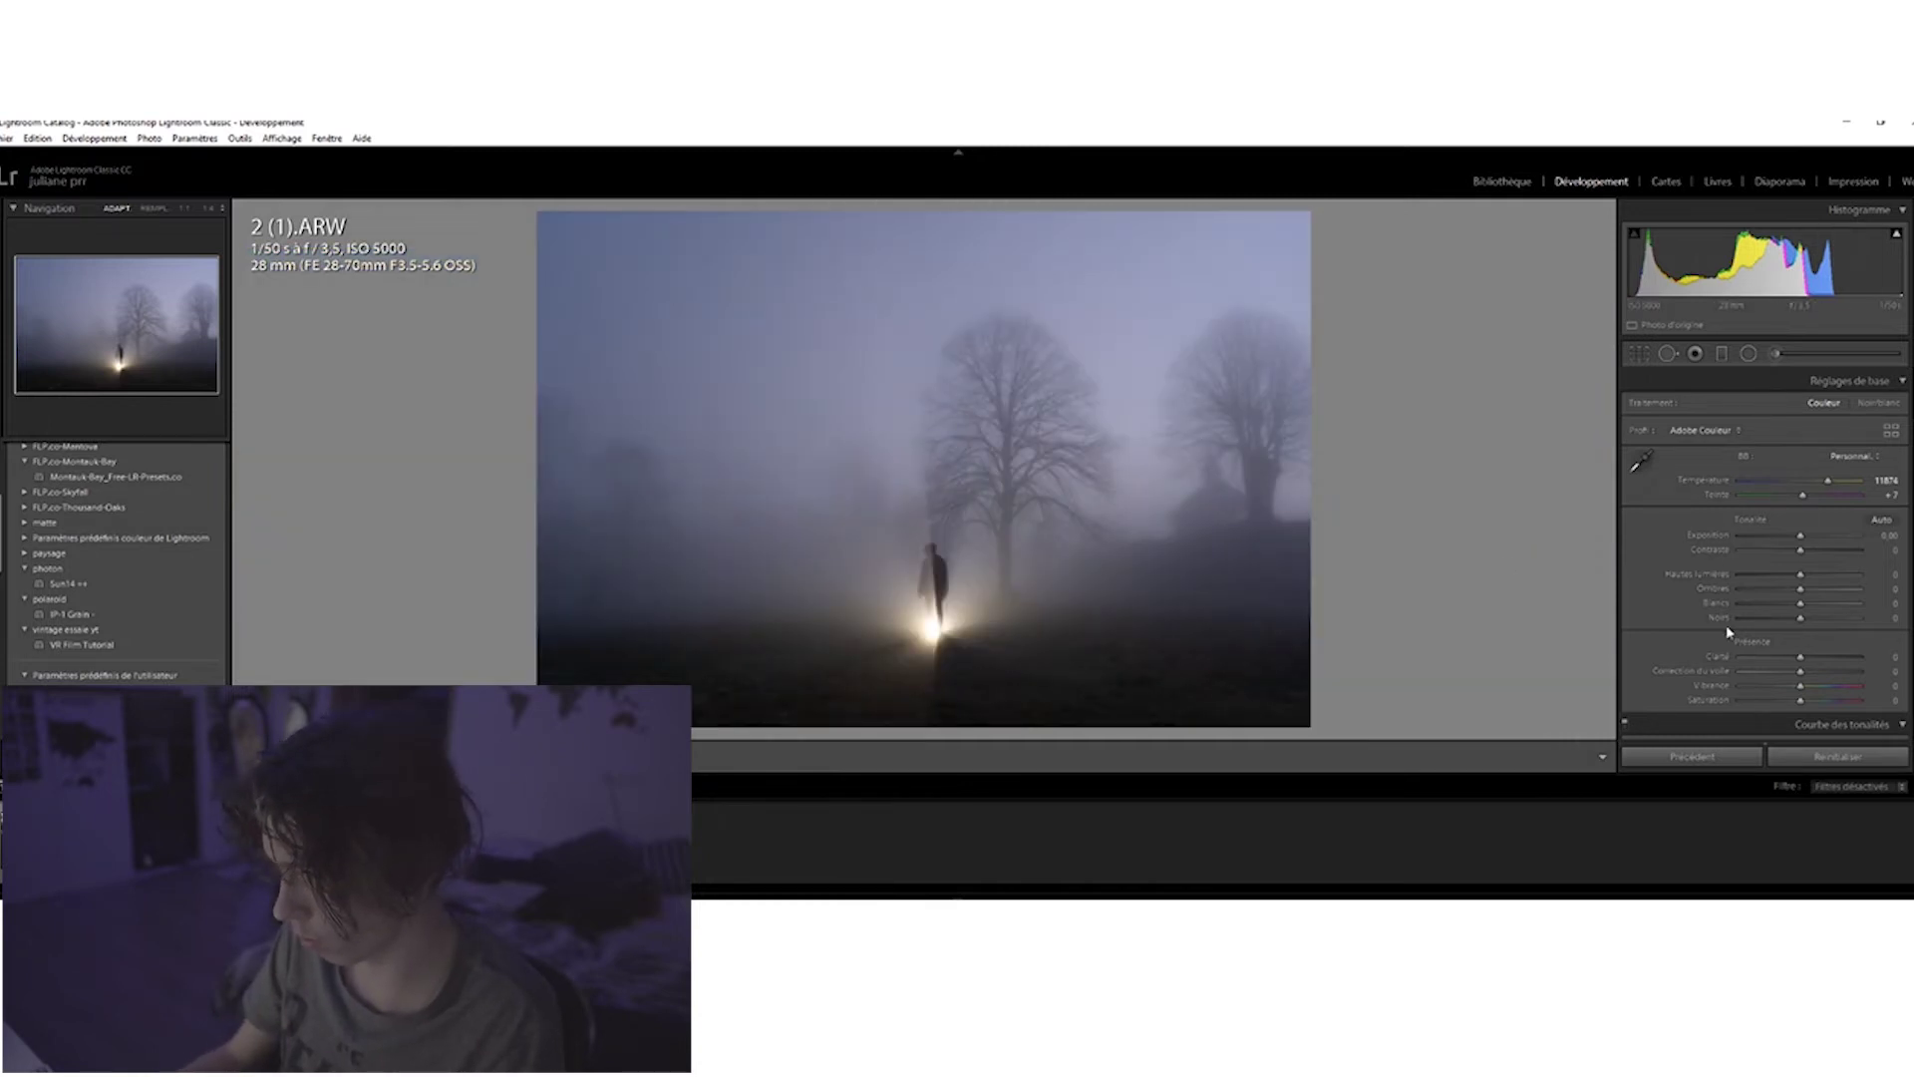
Set the foggy photo's blacks to -27, checking the silhouette up close.
left_click_drag(1803, 624, 1788, 624)
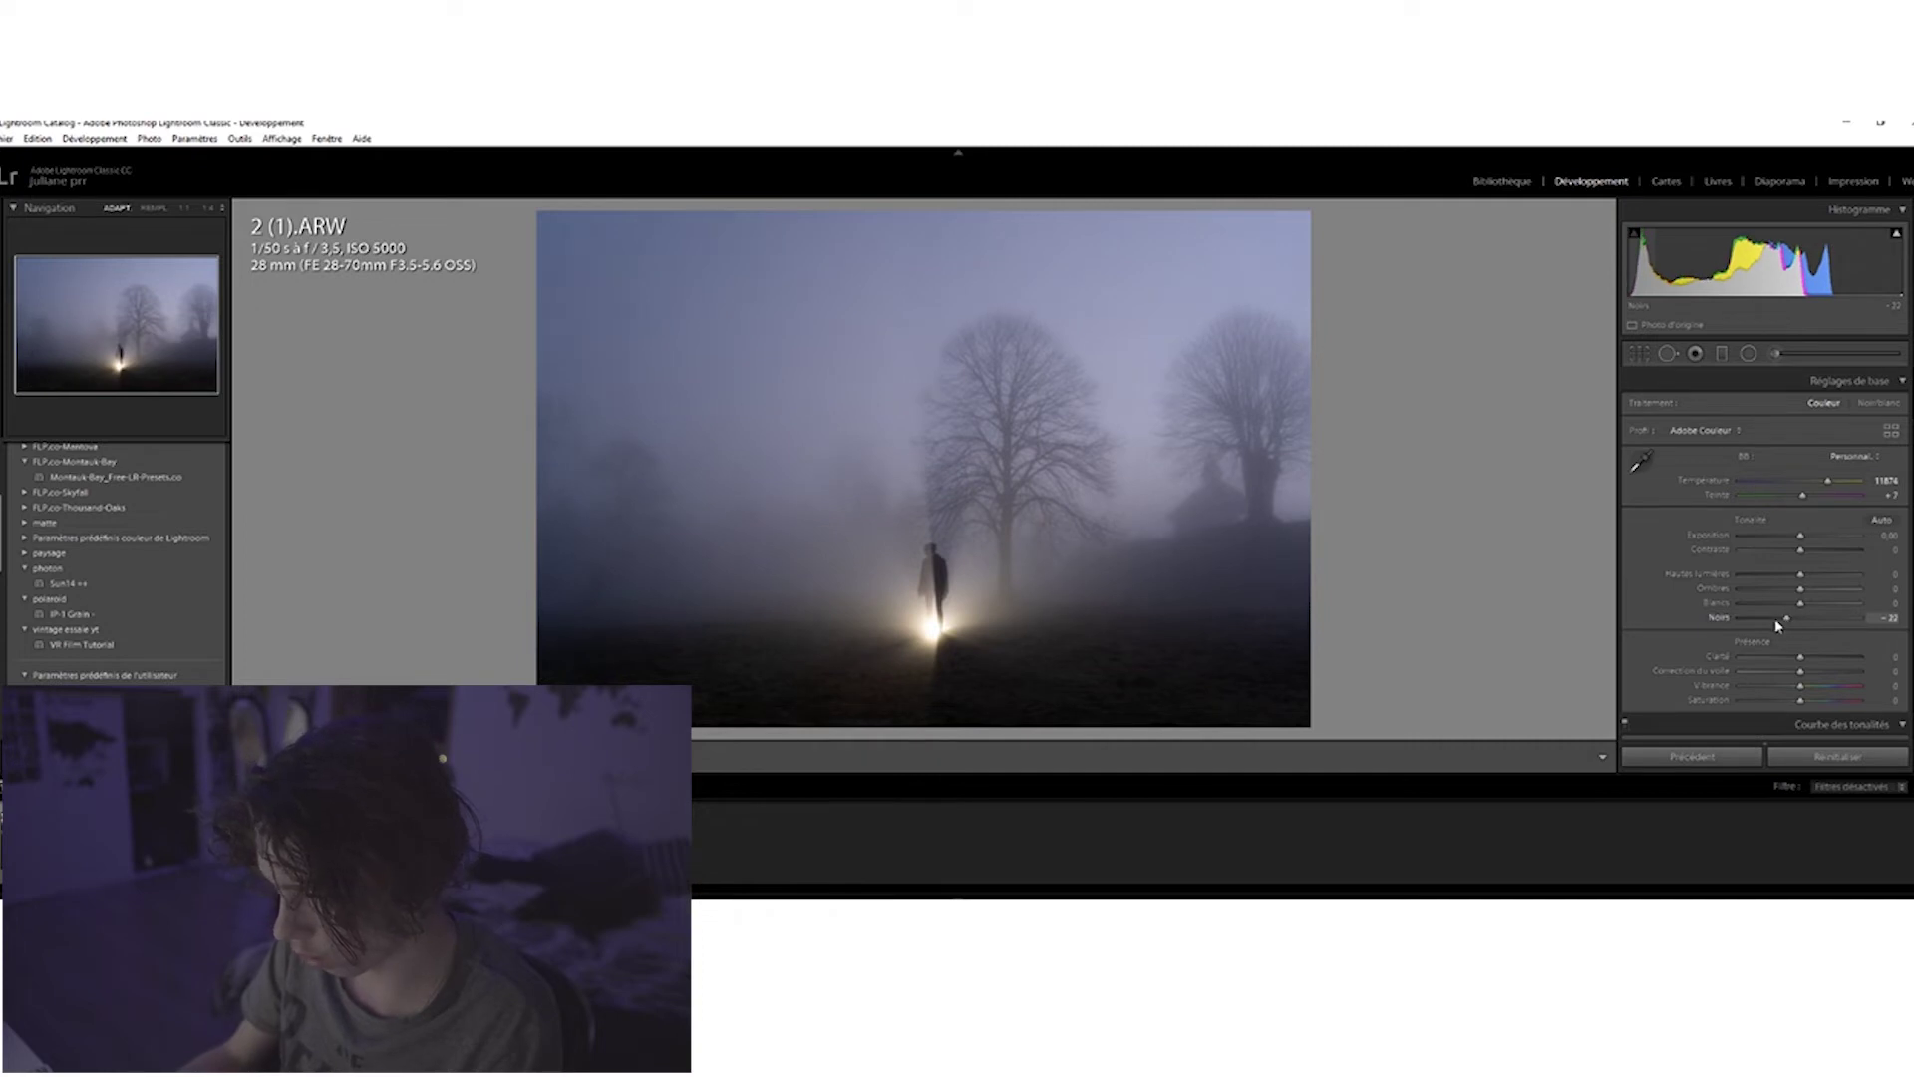
left_click(957, 581)
left_click_drag(889, 577, 987, 458)
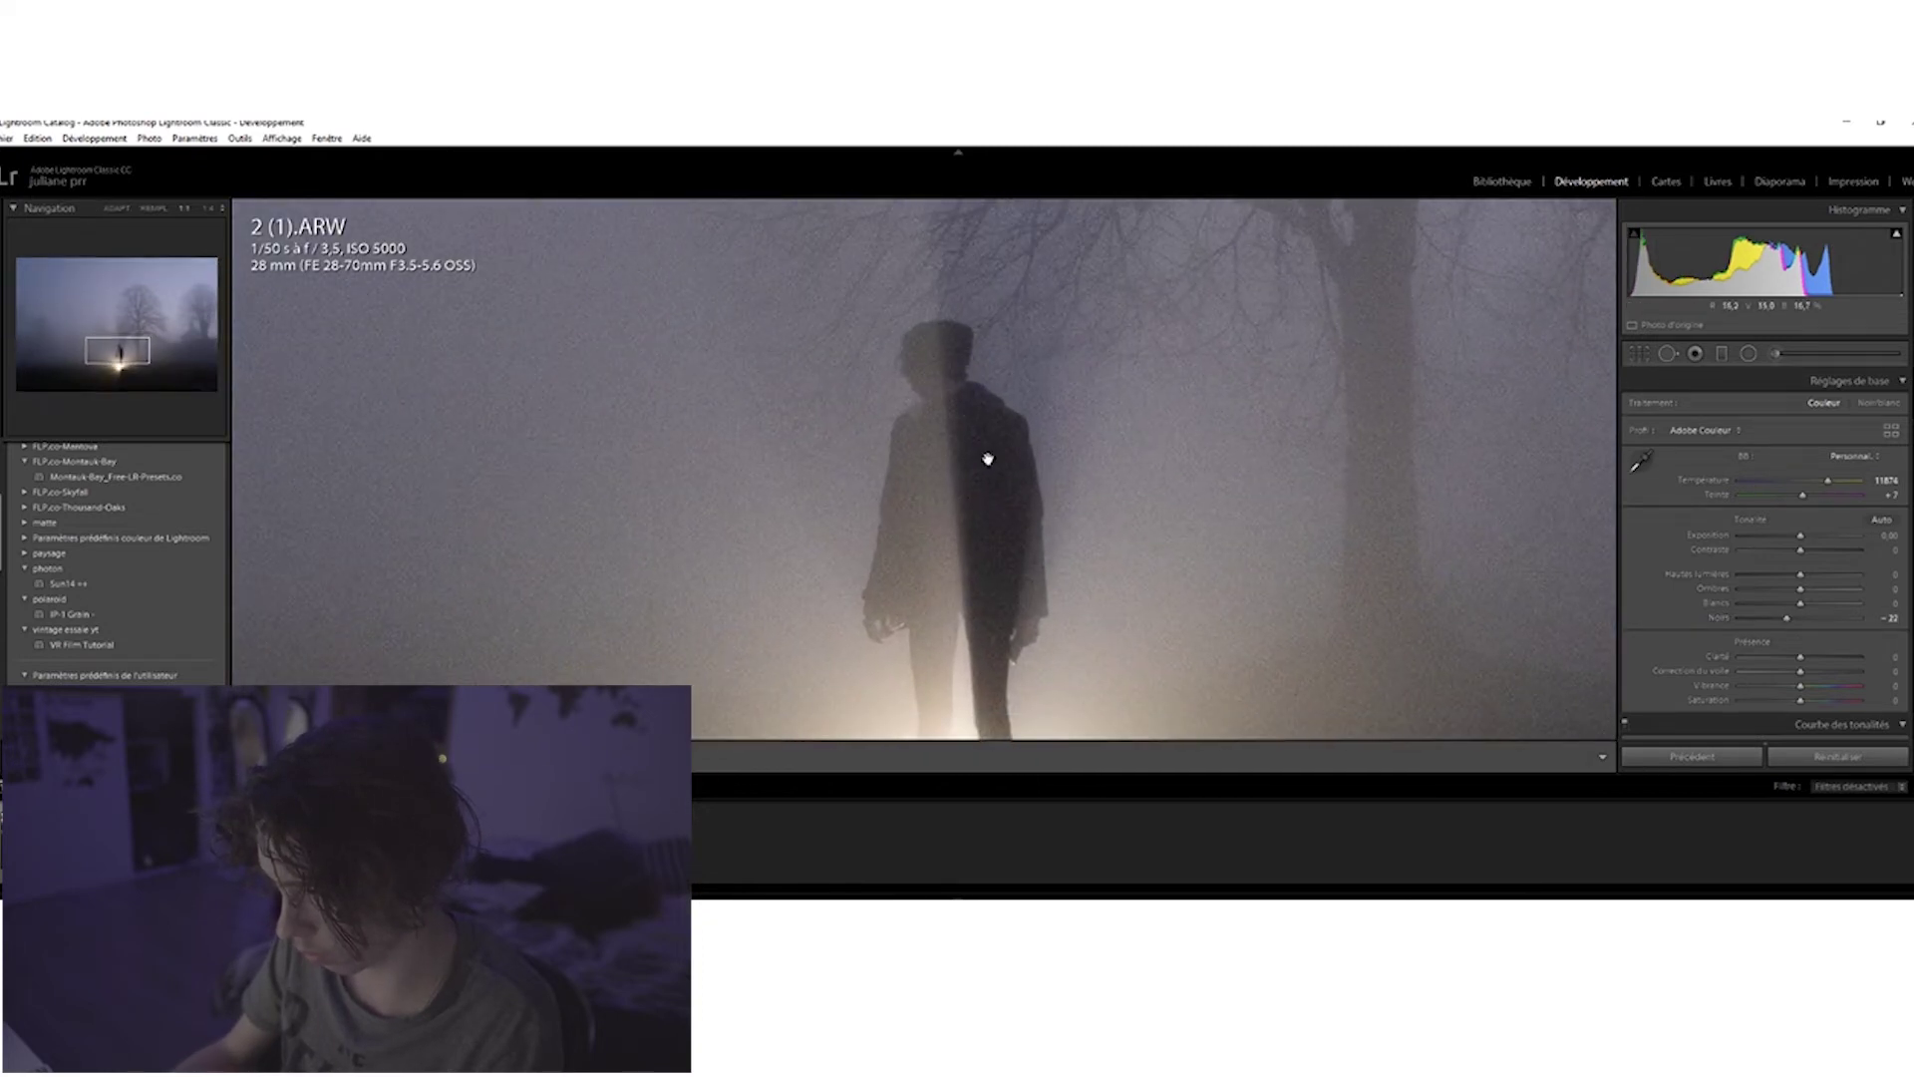
left_click(939, 506)
left_click(934, 576)
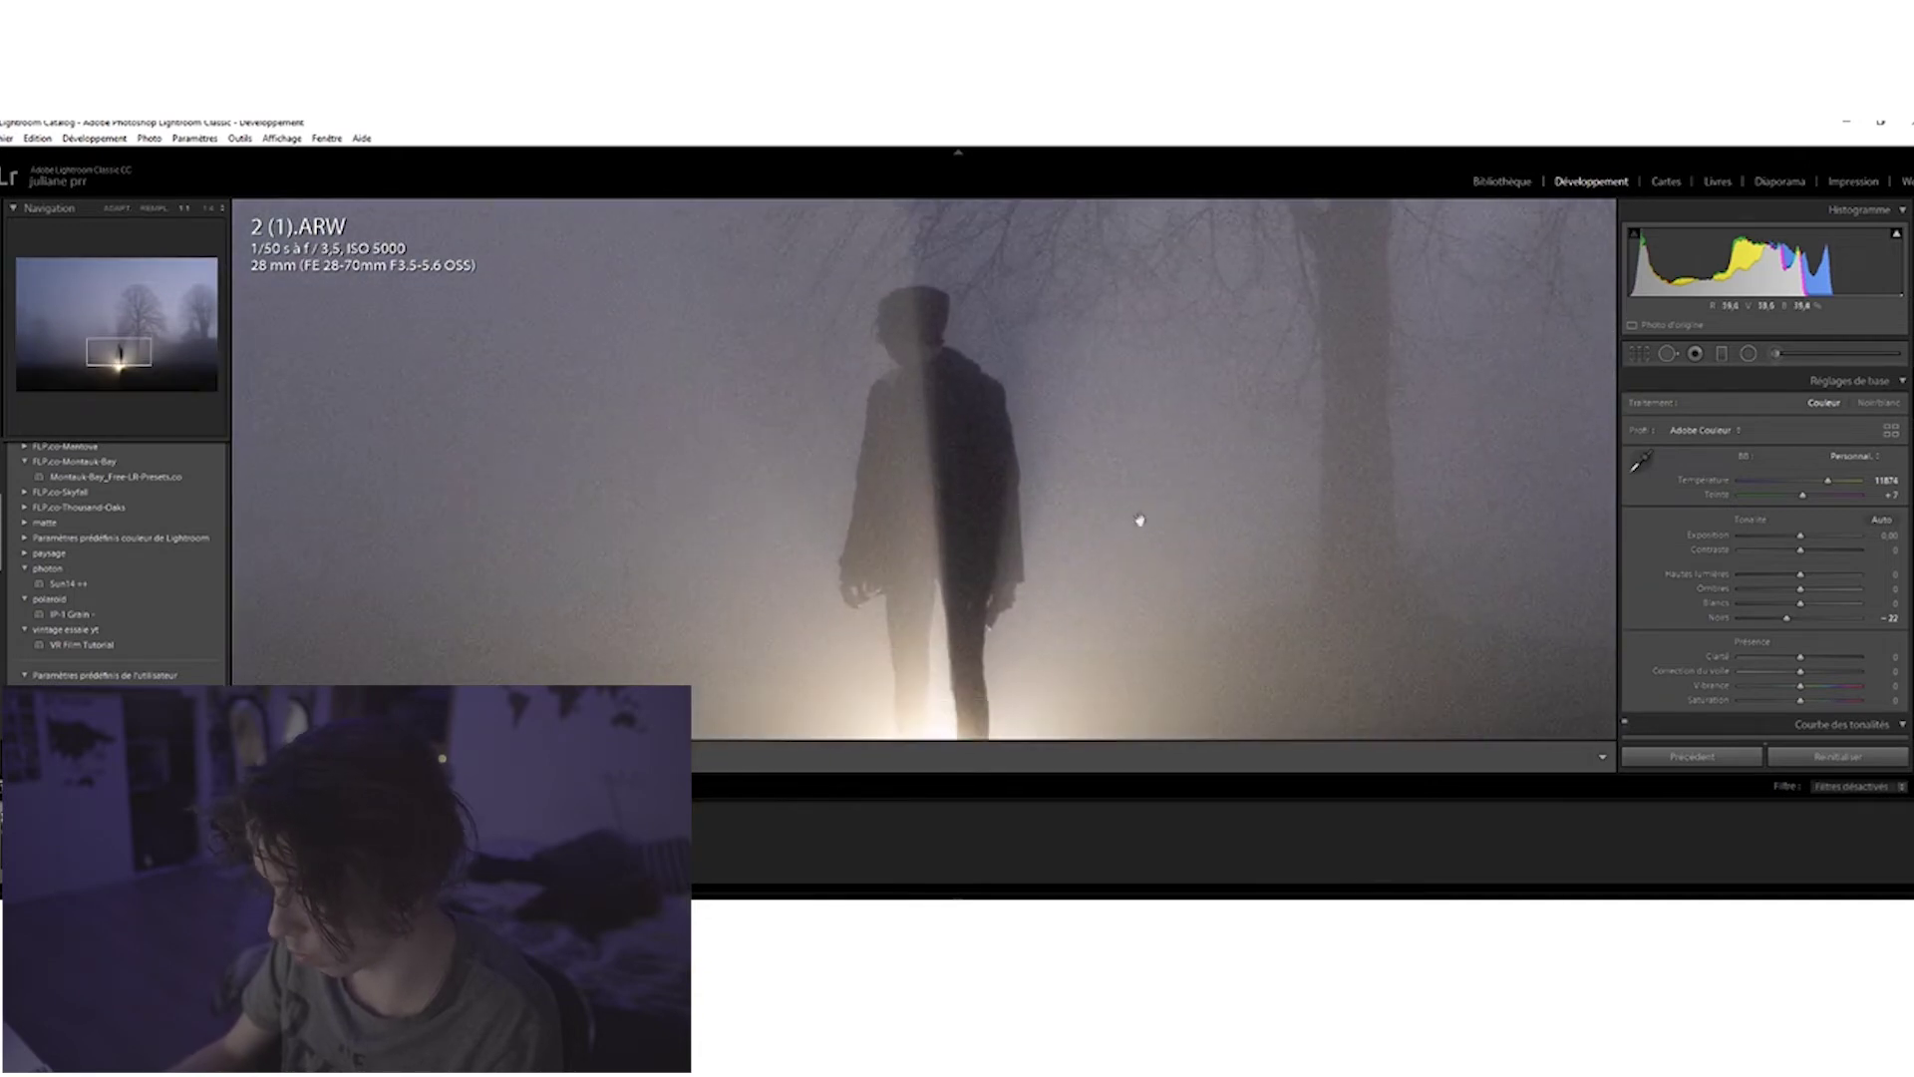
left_click_drag(1787, 618, 1781, 625)
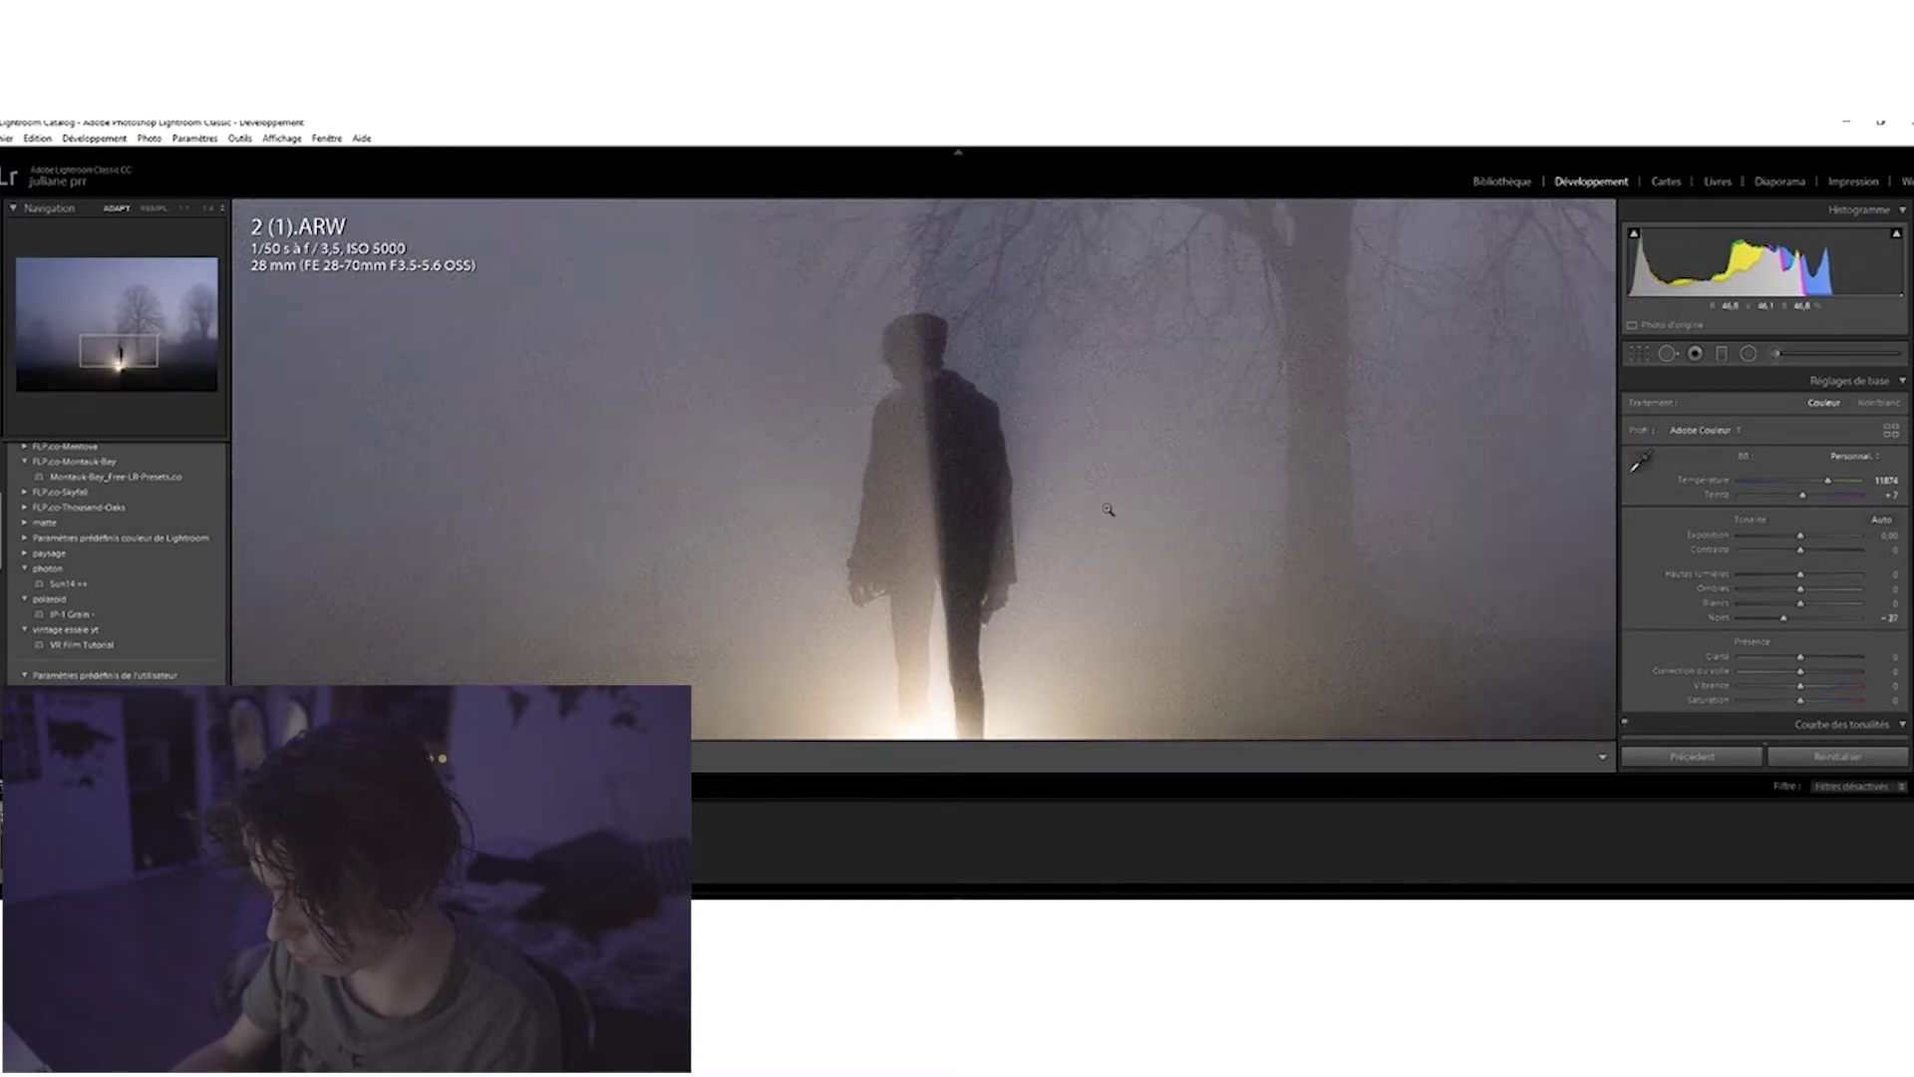
key("z")
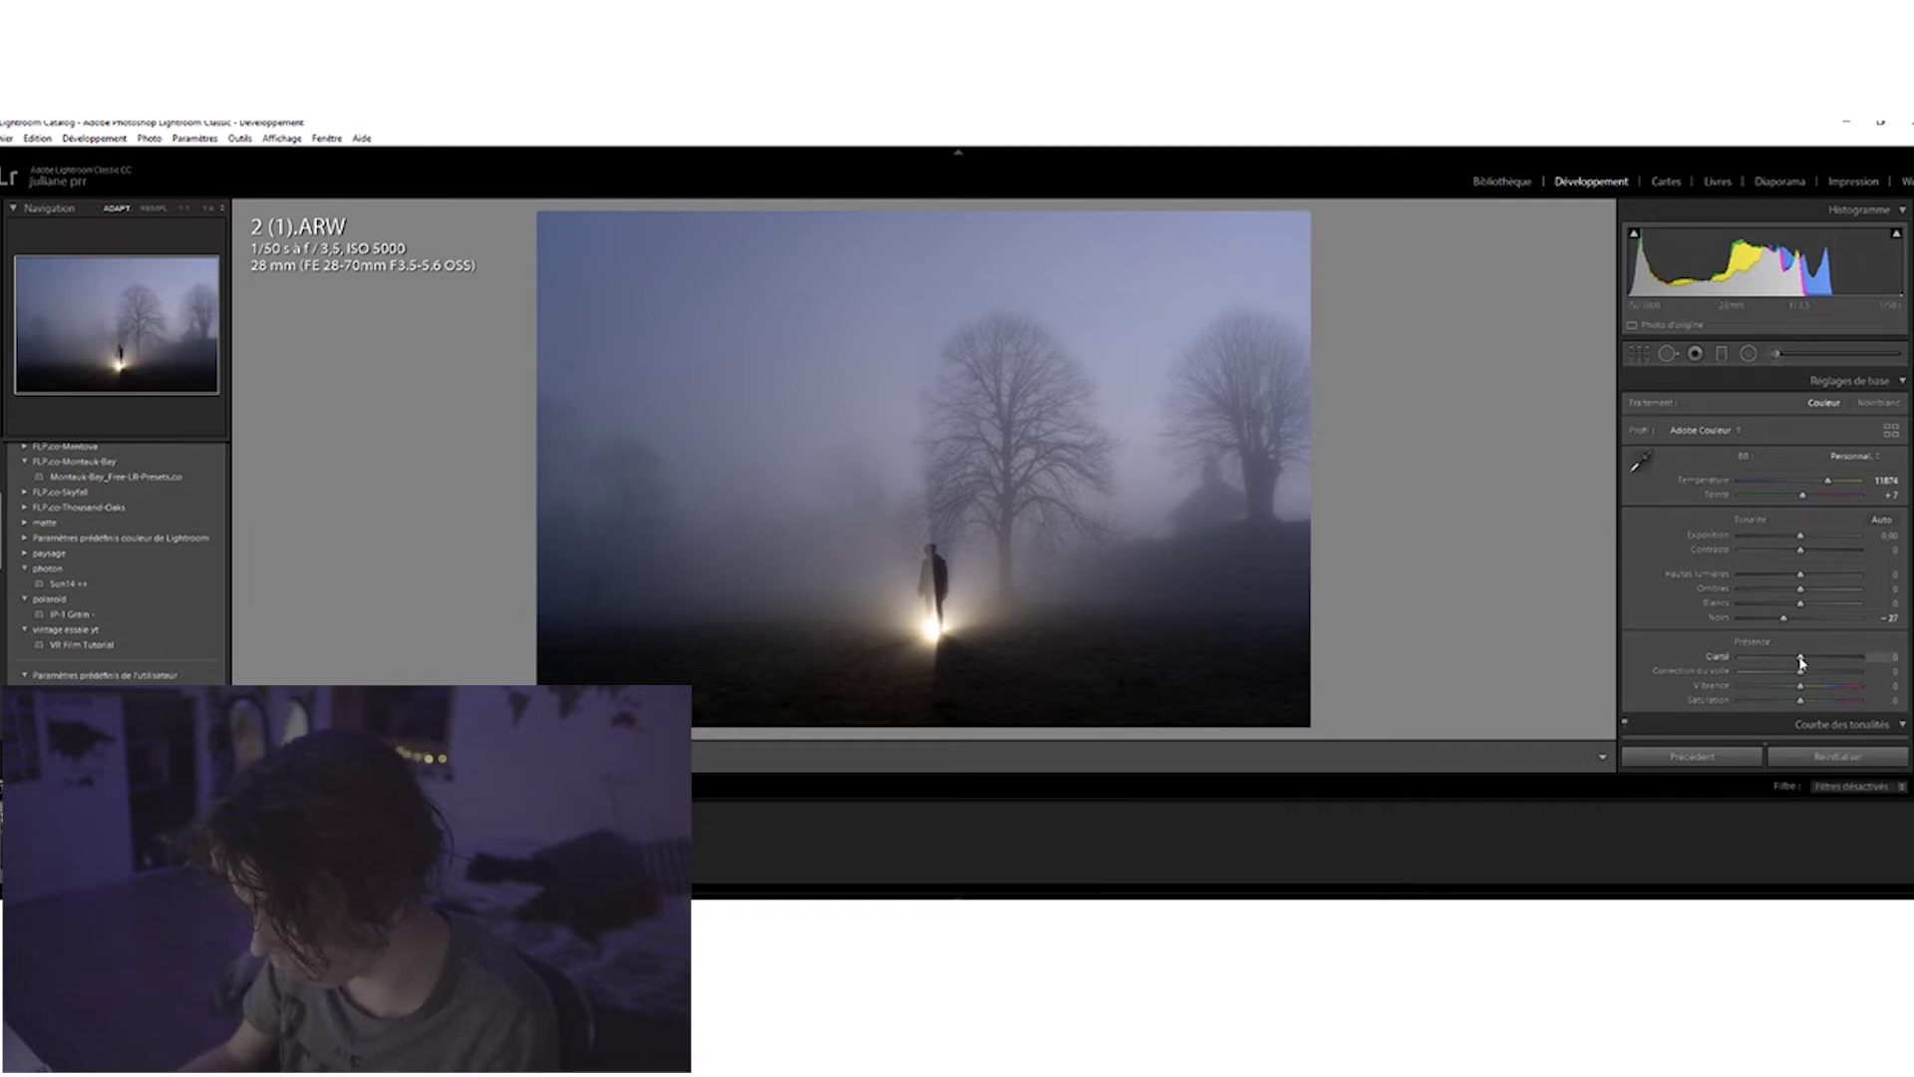
Set the foggy photo's clarity to +11 and its dehaze to +4.
left_click_drag(1802, 662, 1807, 661)
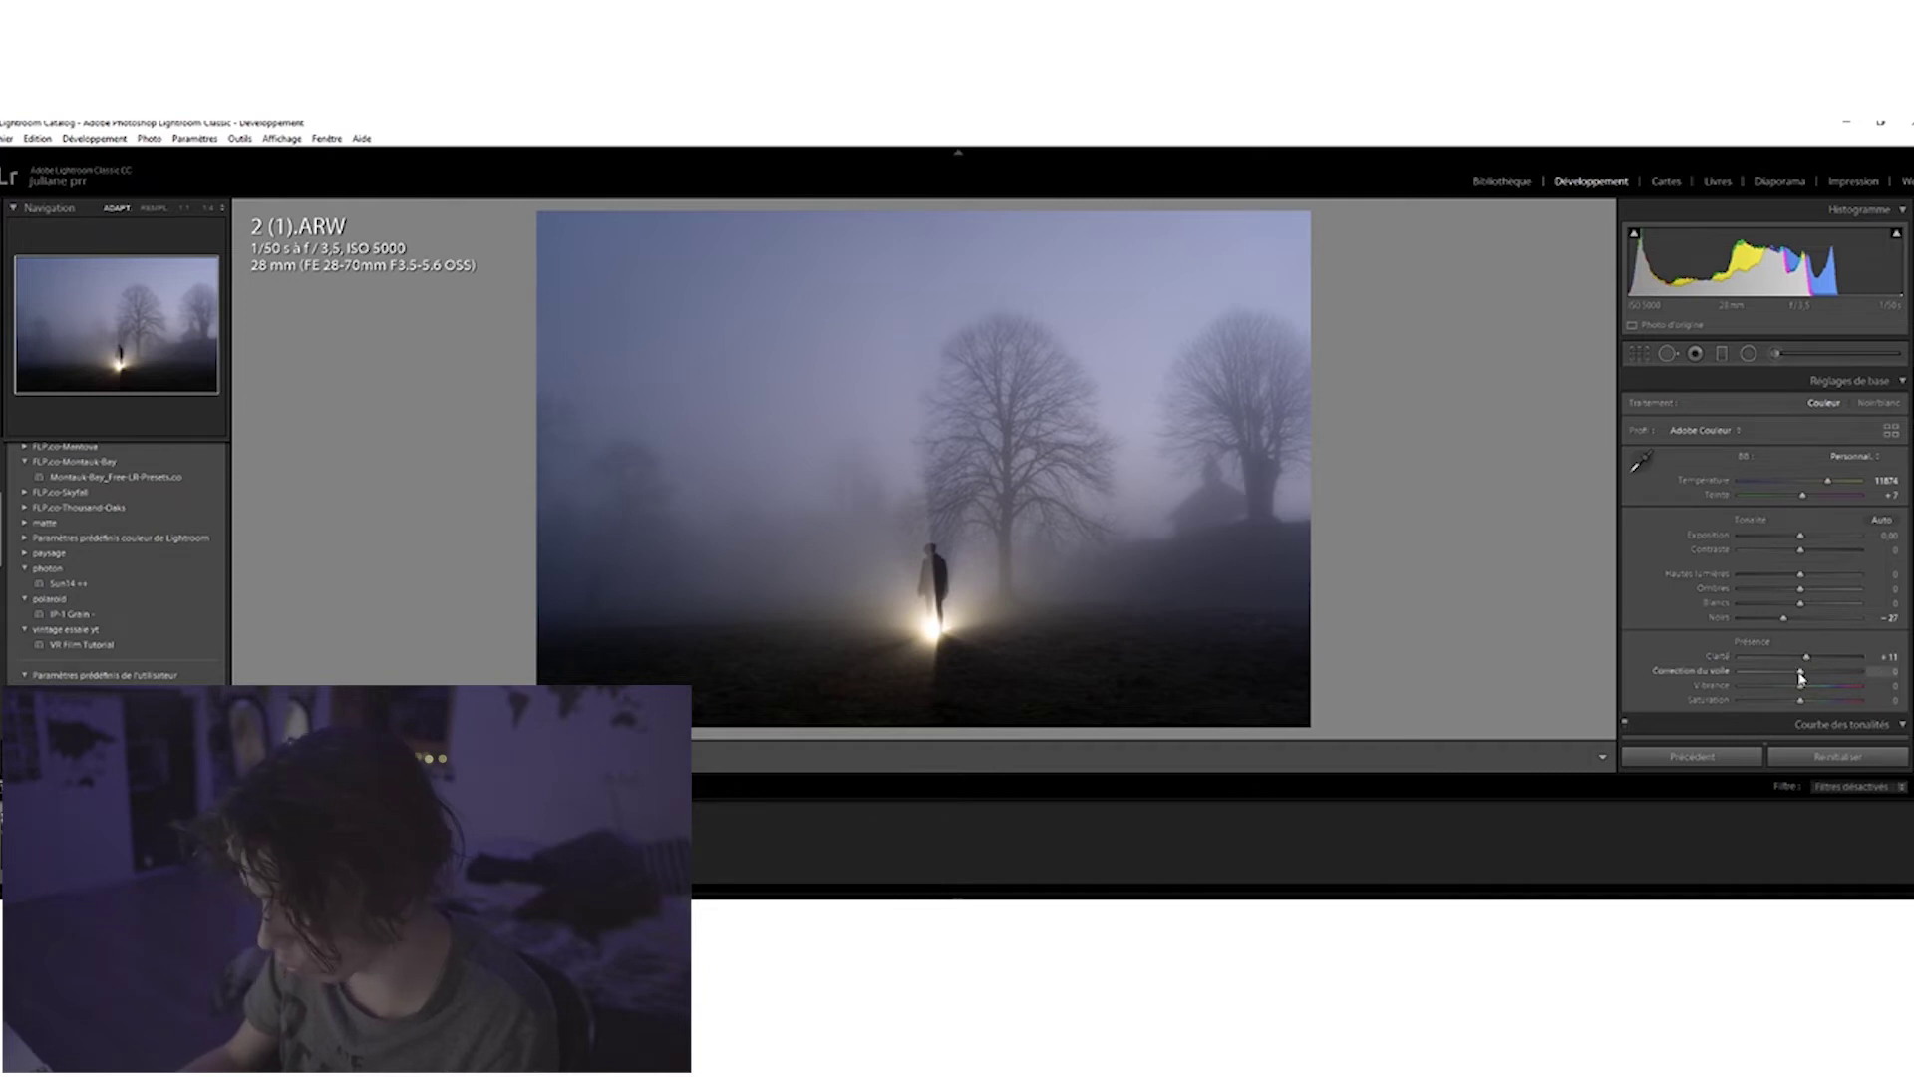
left_click_drag(1803, 674, 1809, 678)
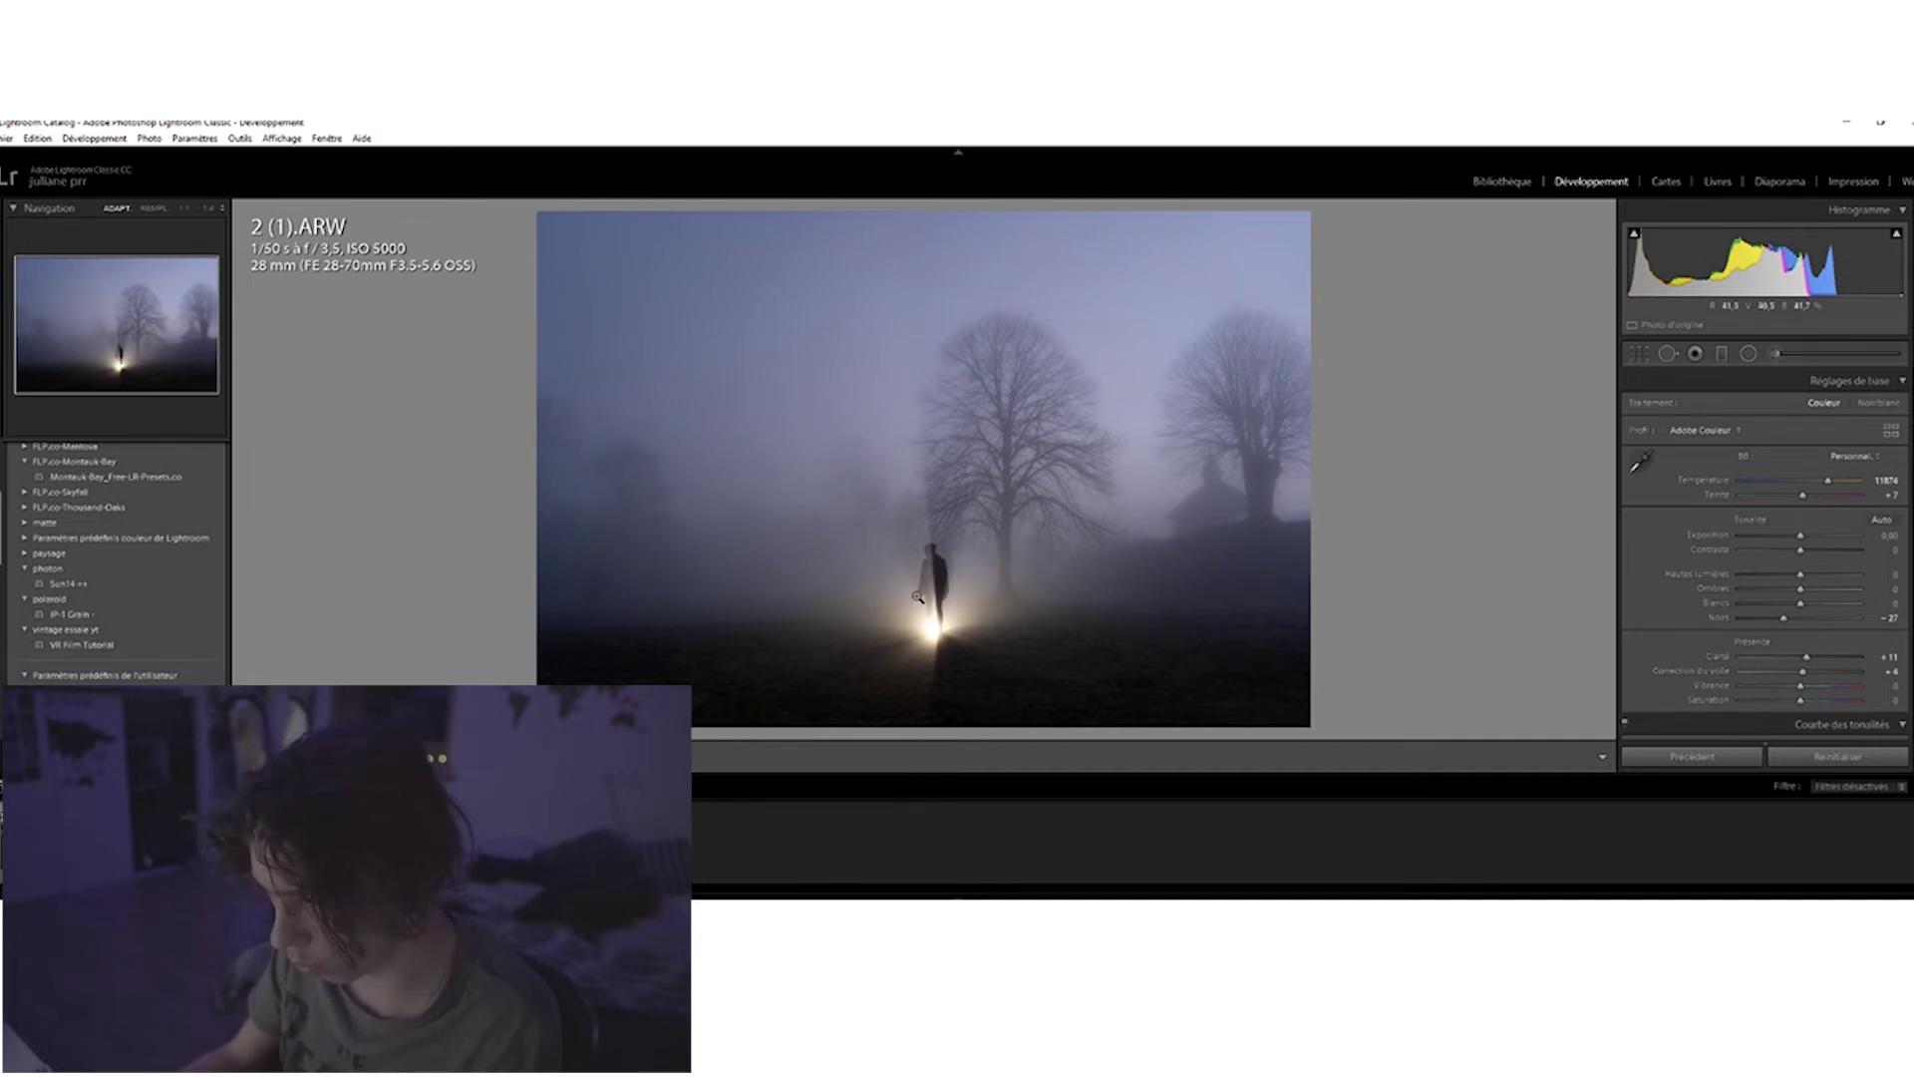
left_click_drag(1285, 575, 1149, 469)
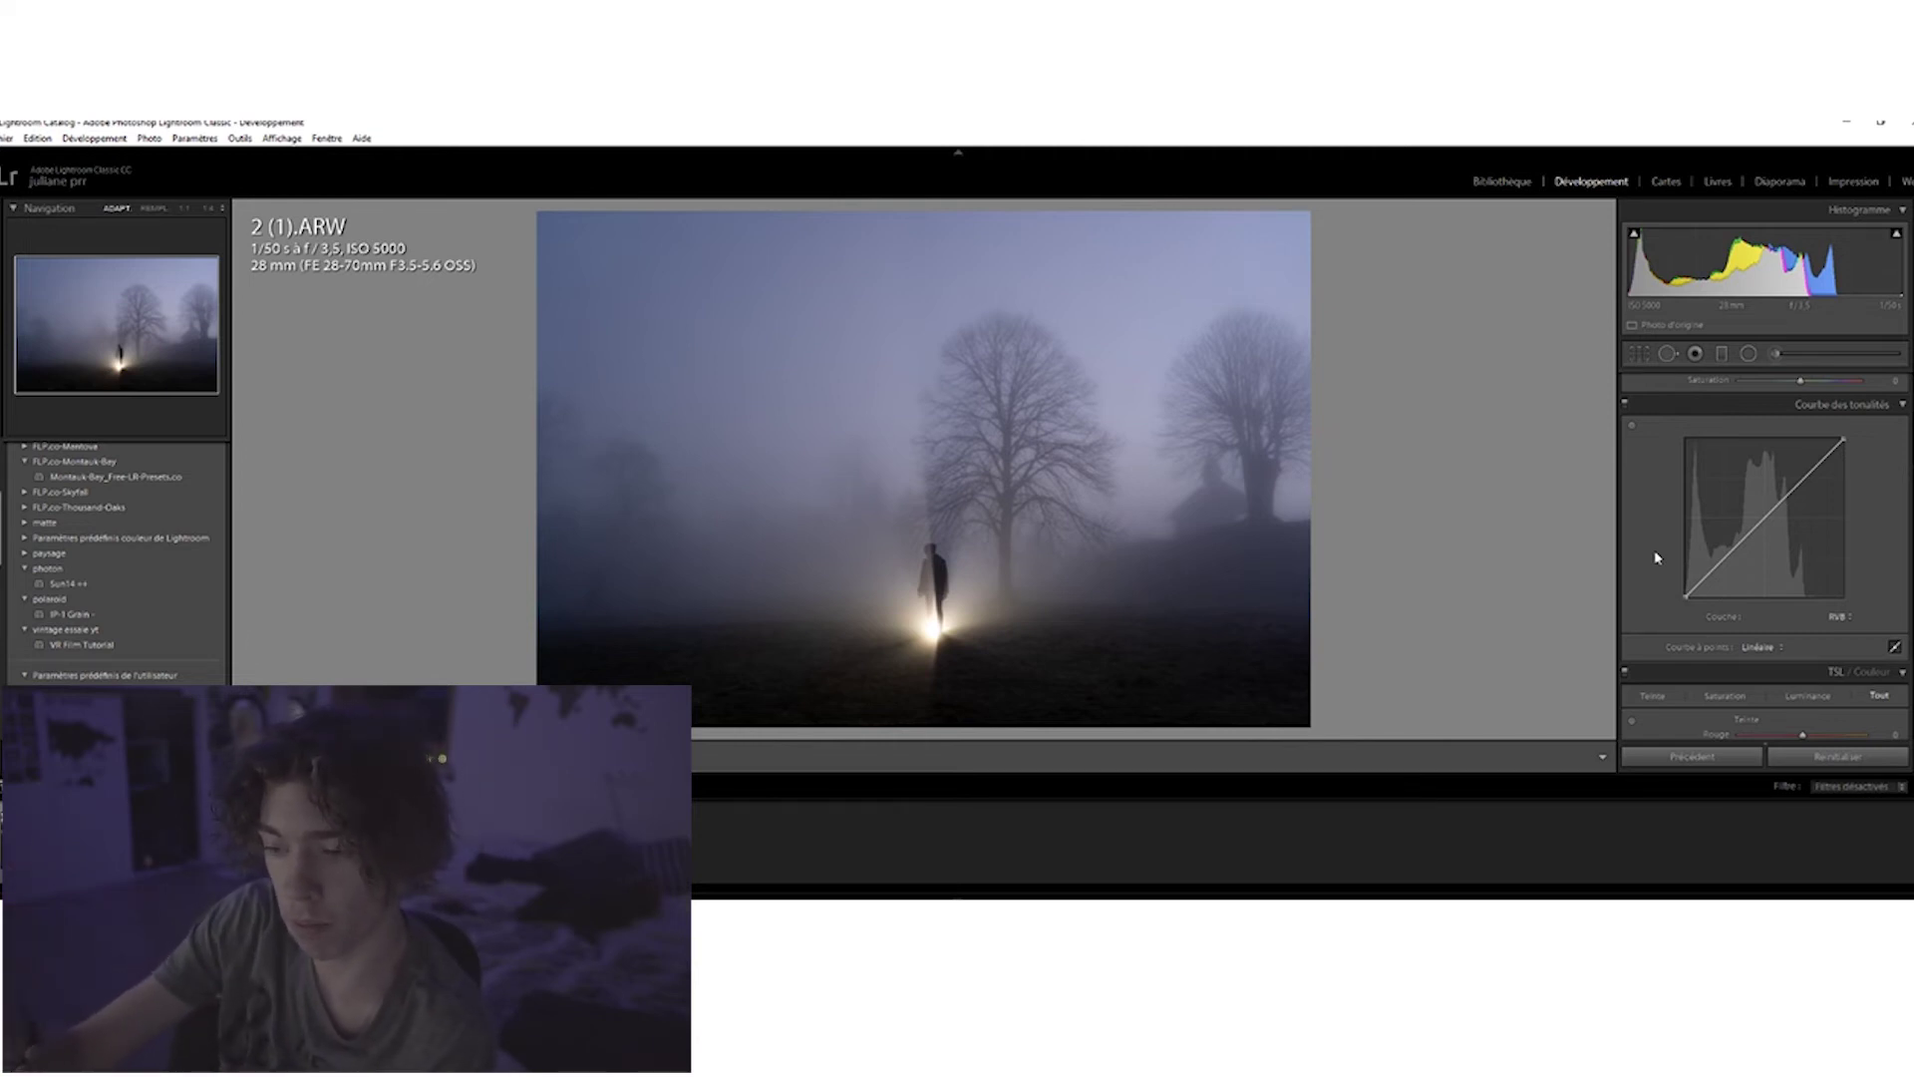
Shape the RGB tone curve into a gentle S with a raised black point and a slightly lowered white point.
left_click(1763, 518)
left_click_drag(1798, 492, 1805, 475)
left_click(1719, 563)
left_click_drag(1685, 596, 1671, 574)
left_click_drag(1842, 440, 1846, 445)
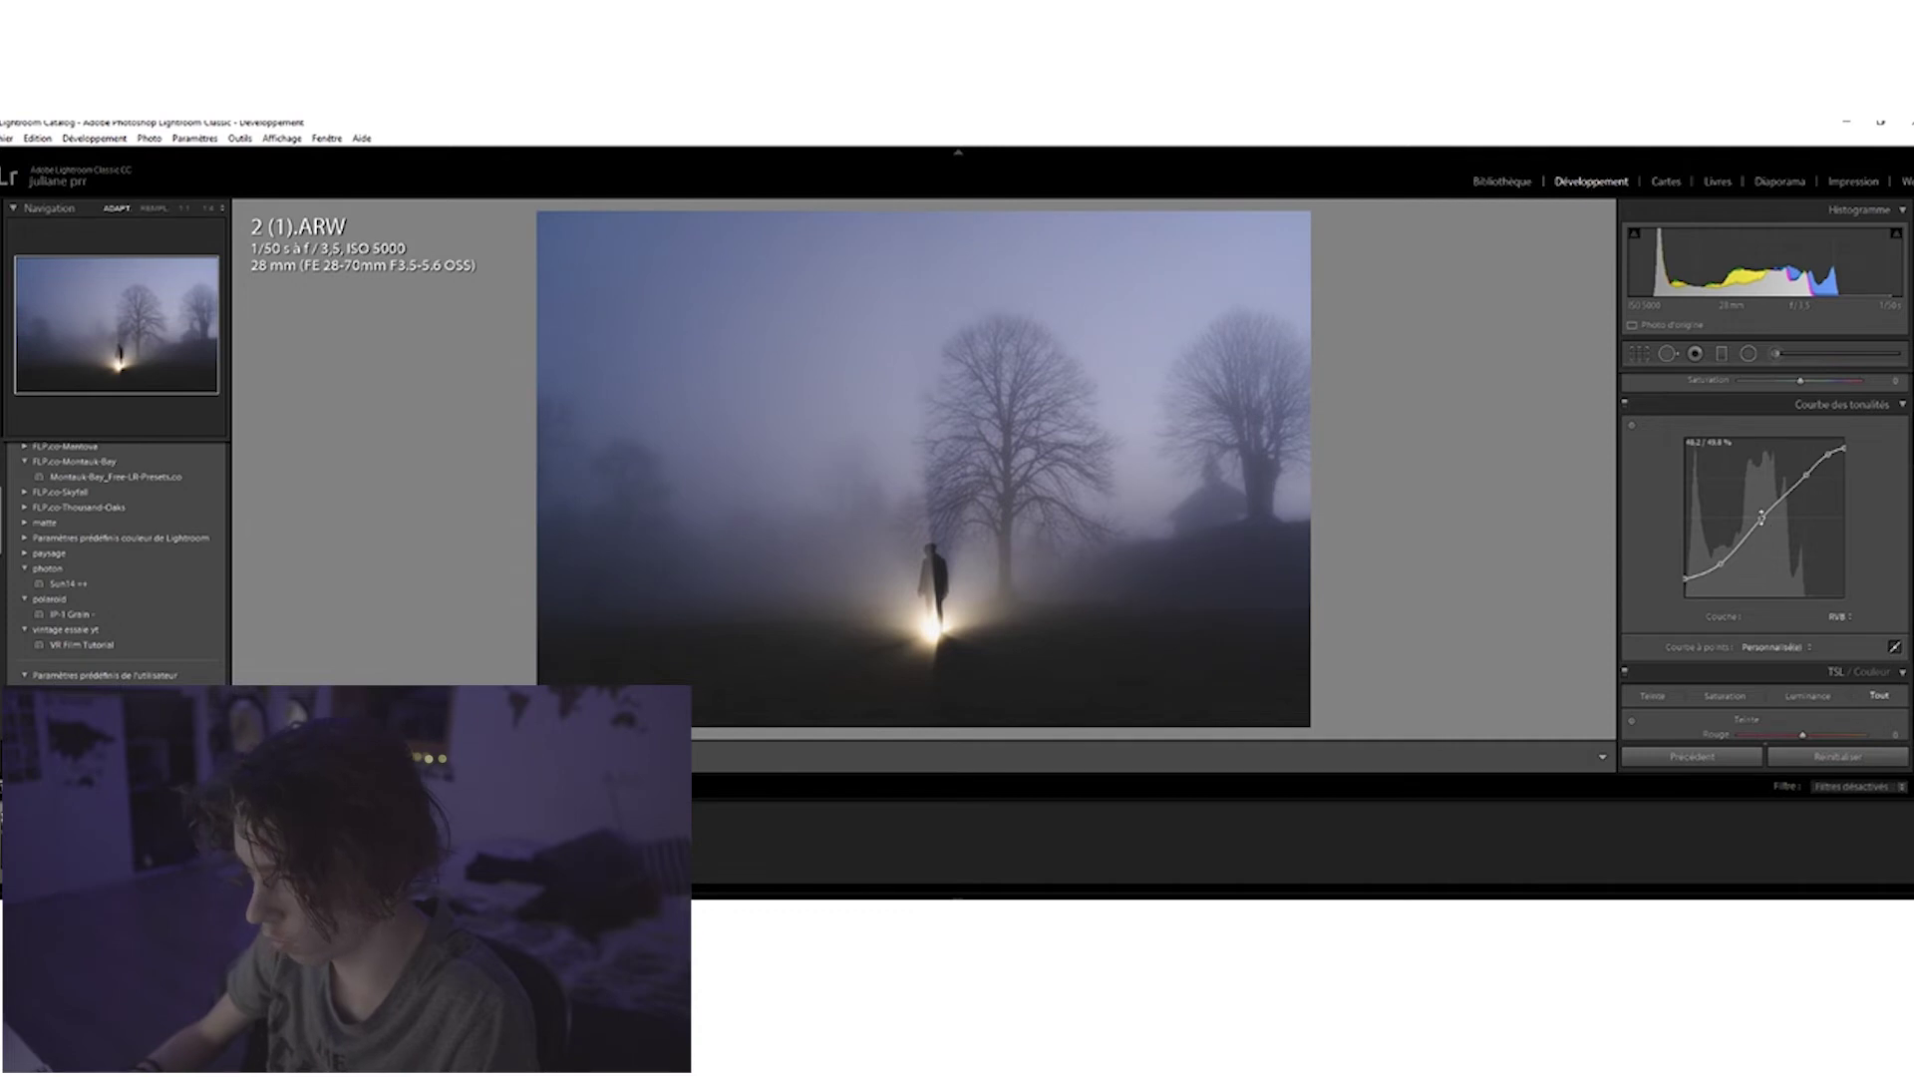
Compare the photo with and without the tone curve and examine the dark ground beside the light up close.
left_click(1625, 406)
left_click(1625, 406)
left_click(1624, 406)
left_click(1625, 405)
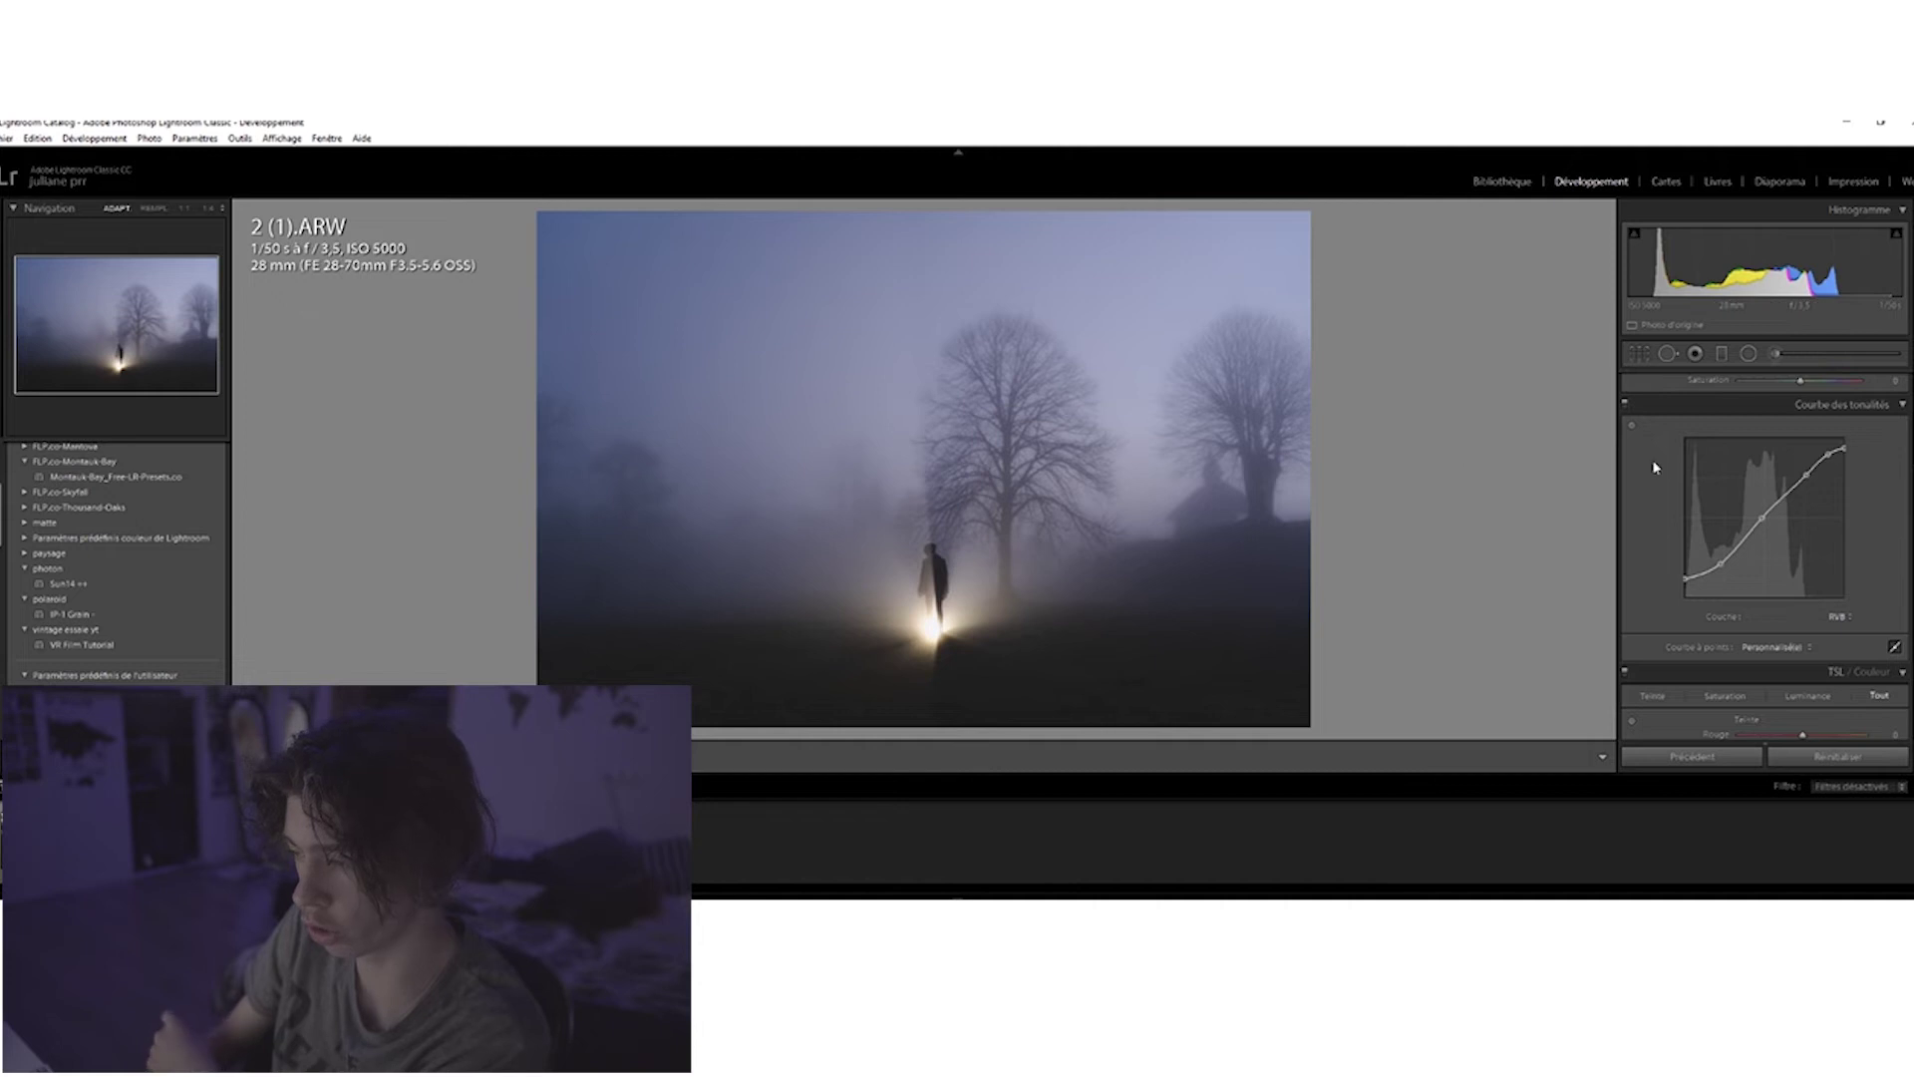
left_click(1107, 624)
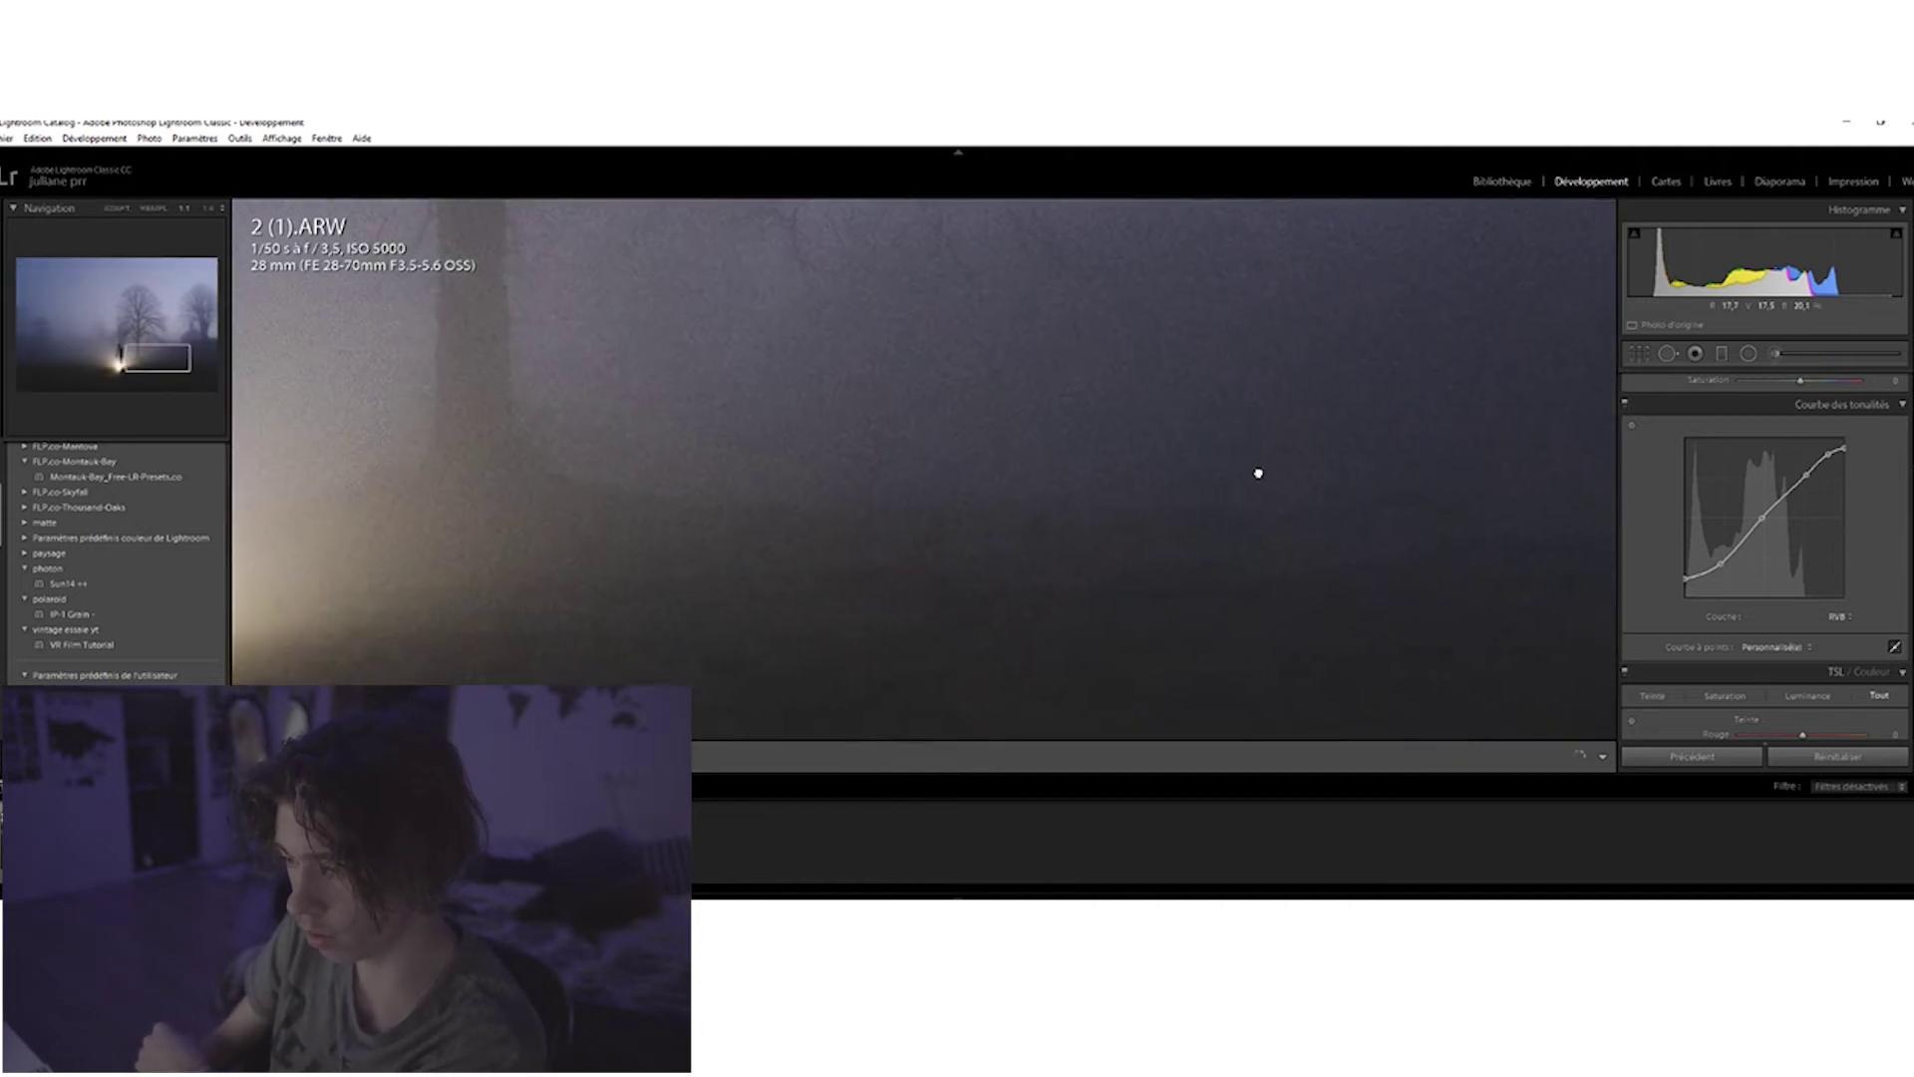
left_click(1047, 475)
Shift the blue hue to -25 and raise the blue saturation to +19.
scroll(1840, 504, "down", 5)
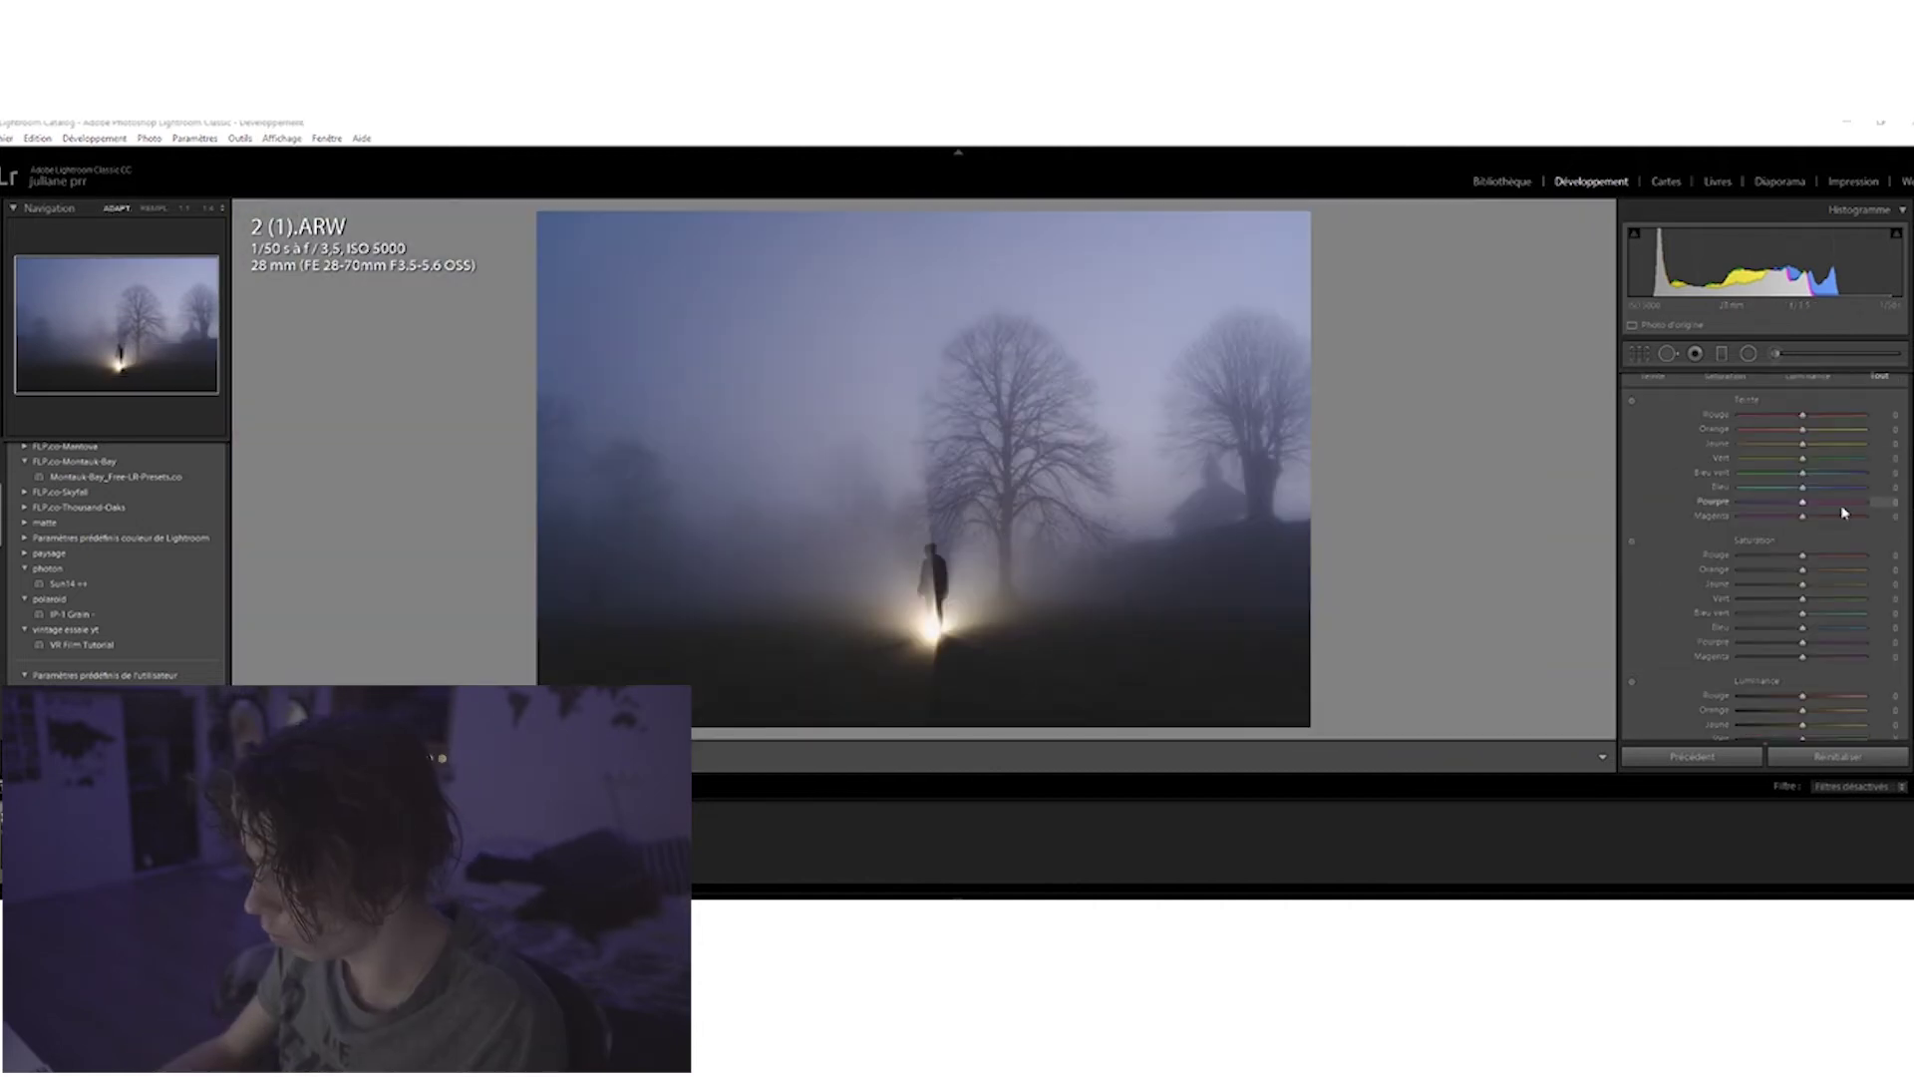
mouse_move(1800, 487)
left_mouse_down()
mouse_move(1724, 492)
mouse_move(1782, 492)
left_mouse_up()
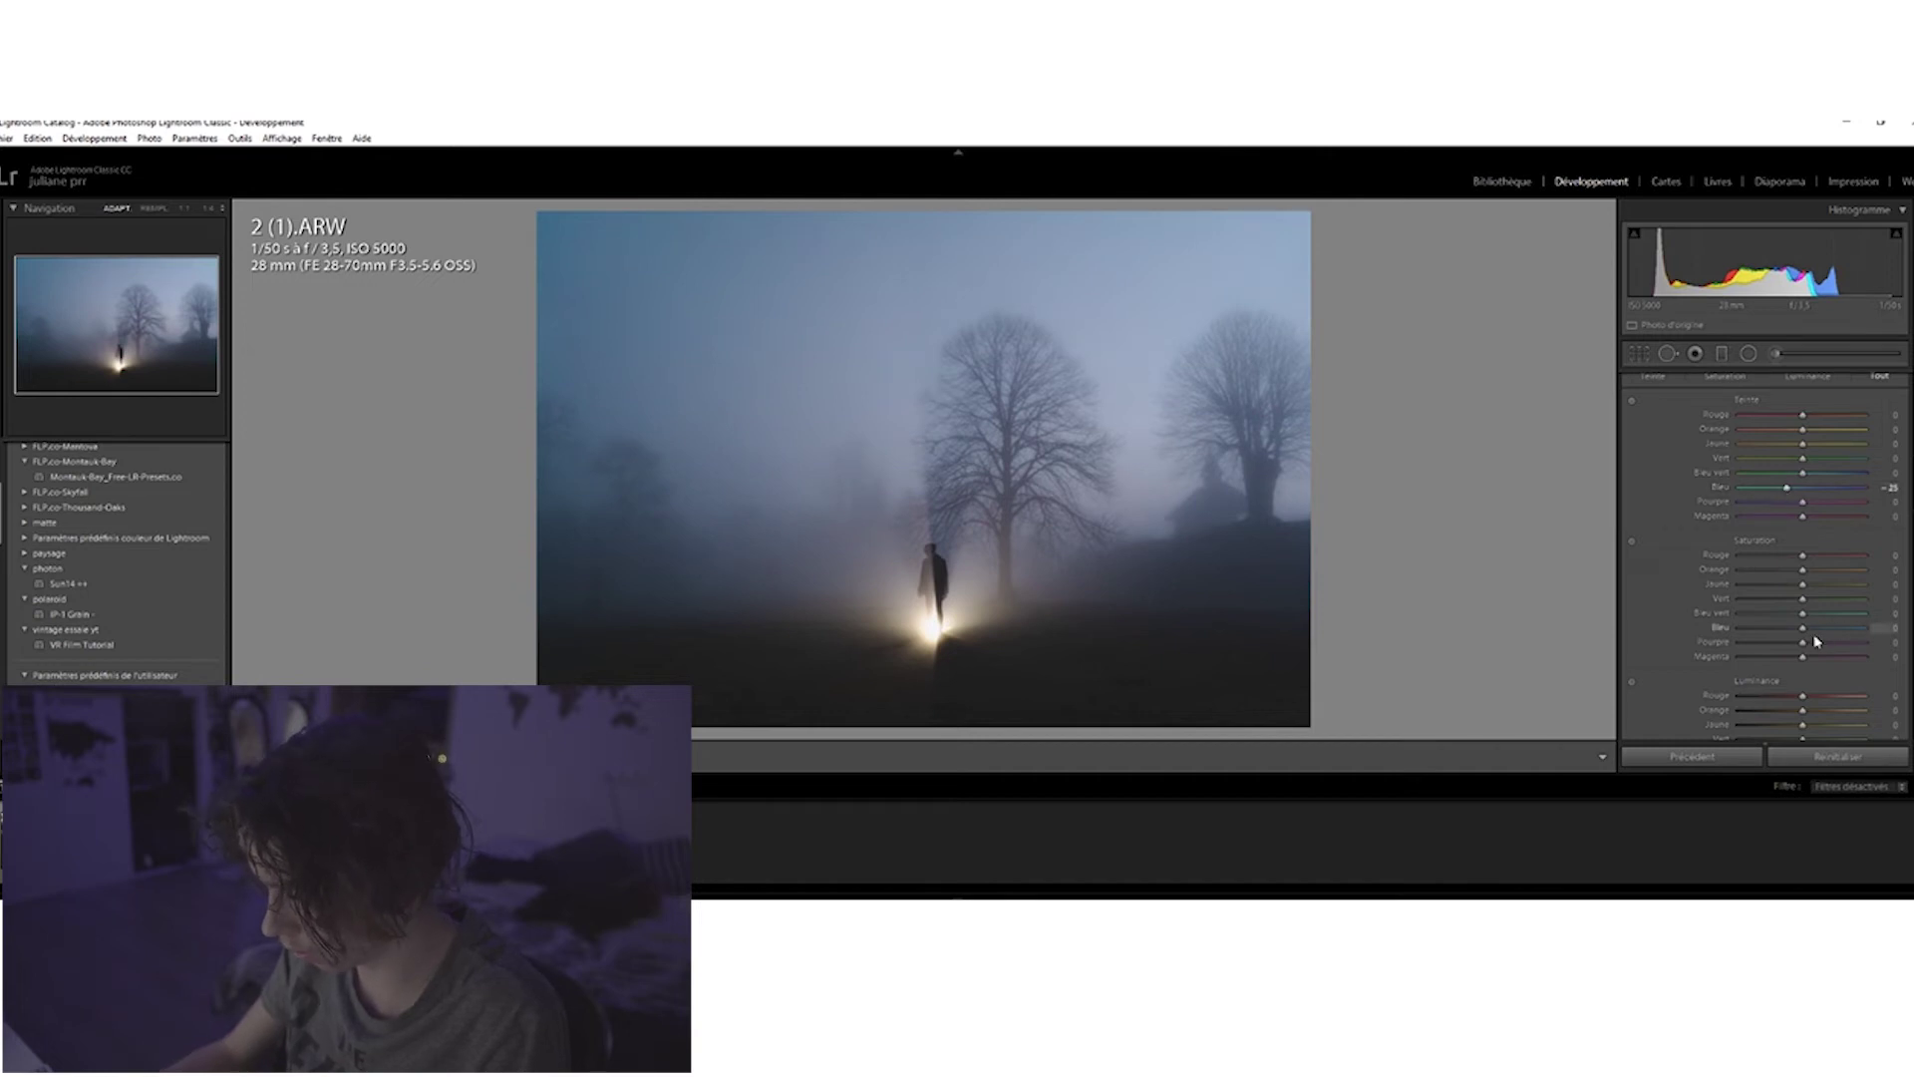
left_click_drag(1814, 631, 1808, 633)
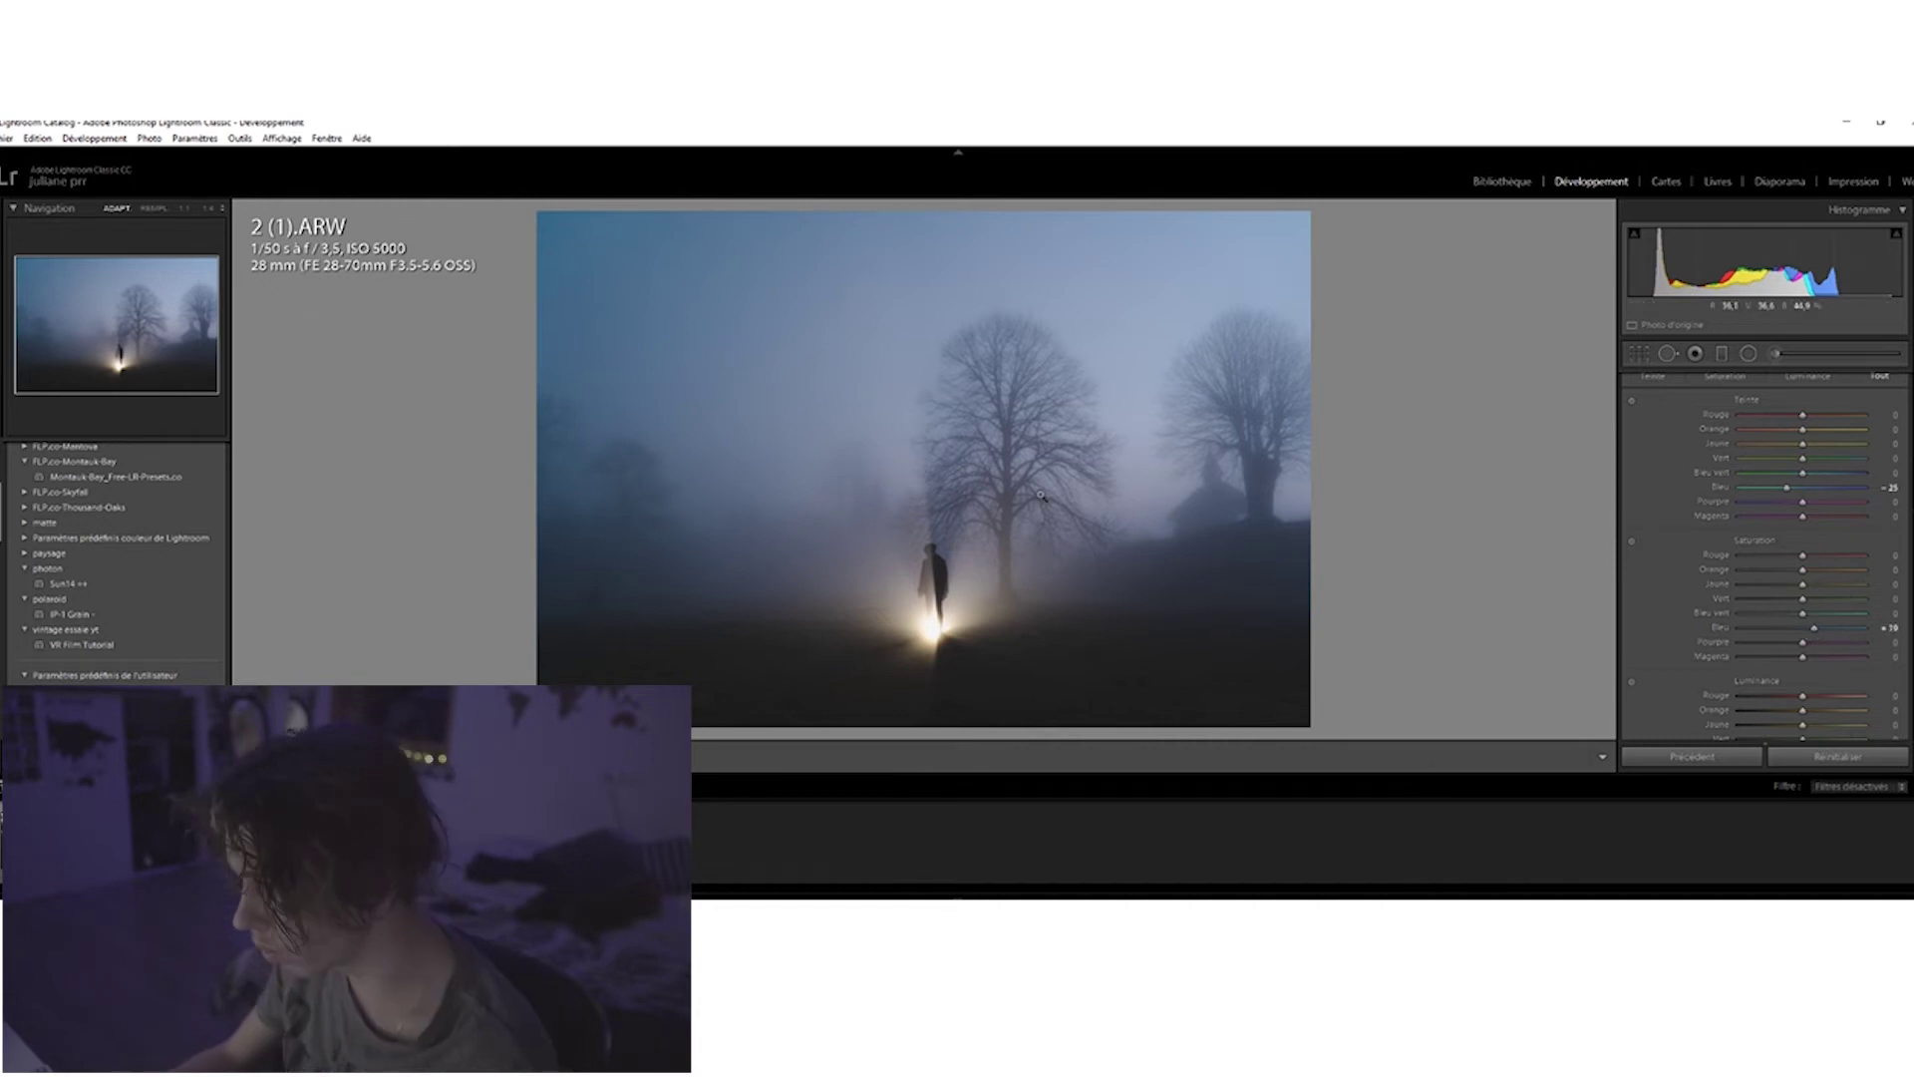
Raise the orange luminance to +18 and check the light at the silhouette's feet.
scroll(1715, 618, "down", 2)
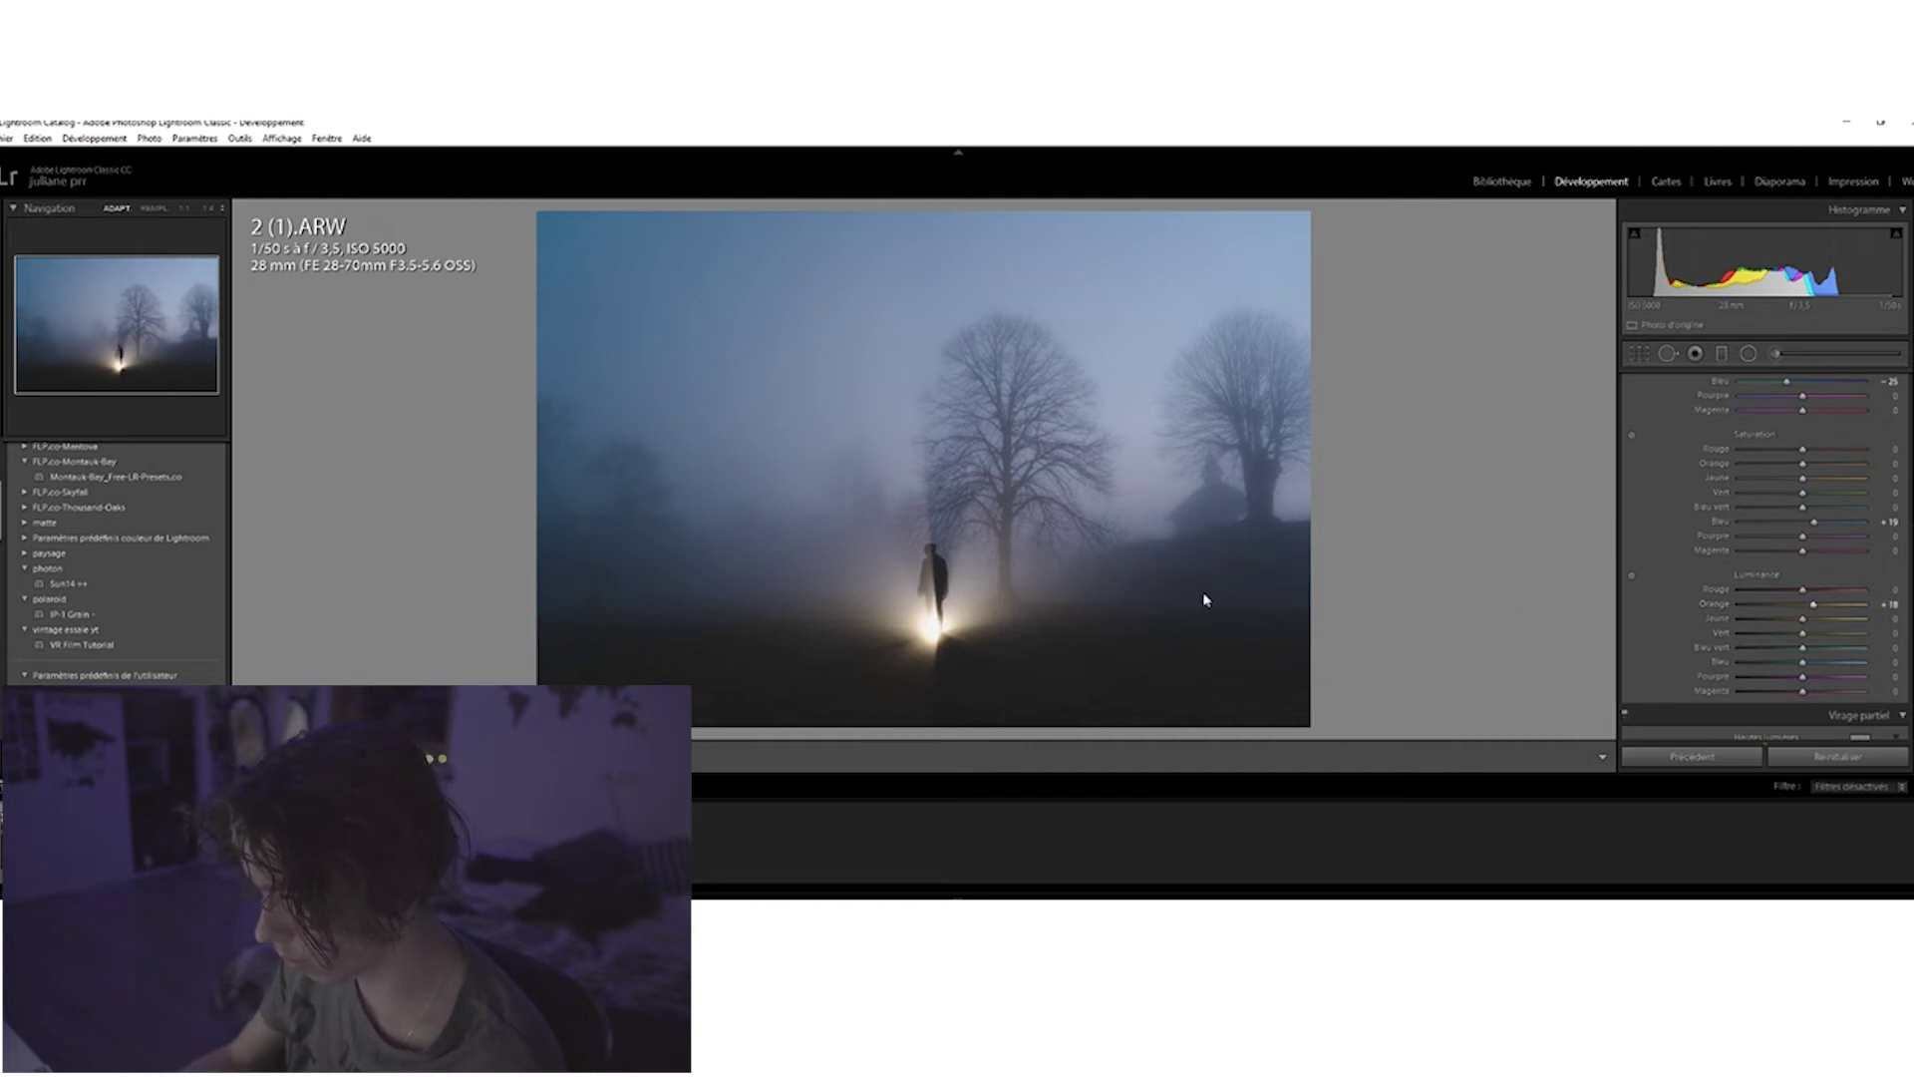
left_click(934, 620)
left_click(966, 480)
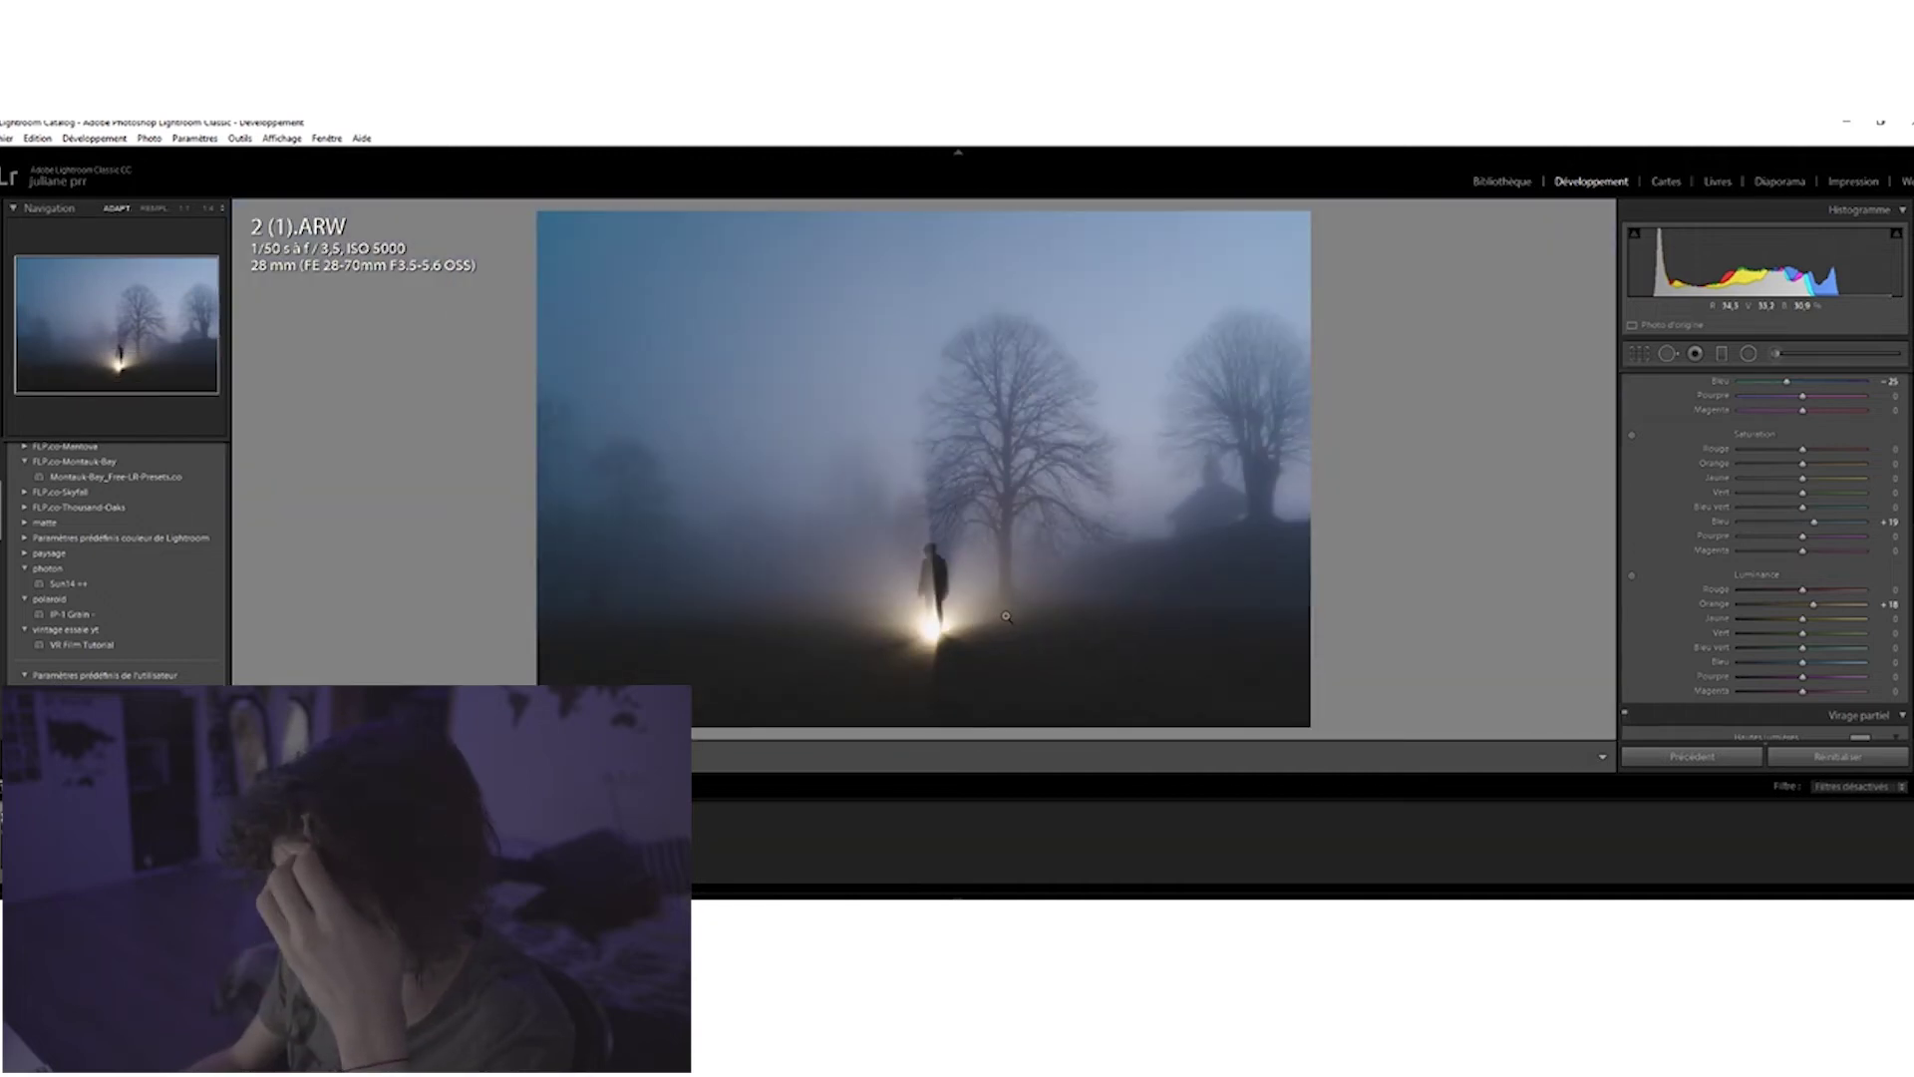
Split-tone the highlights with hue 117 and saturation 5.
scroll(1701, 599, "down", 4)
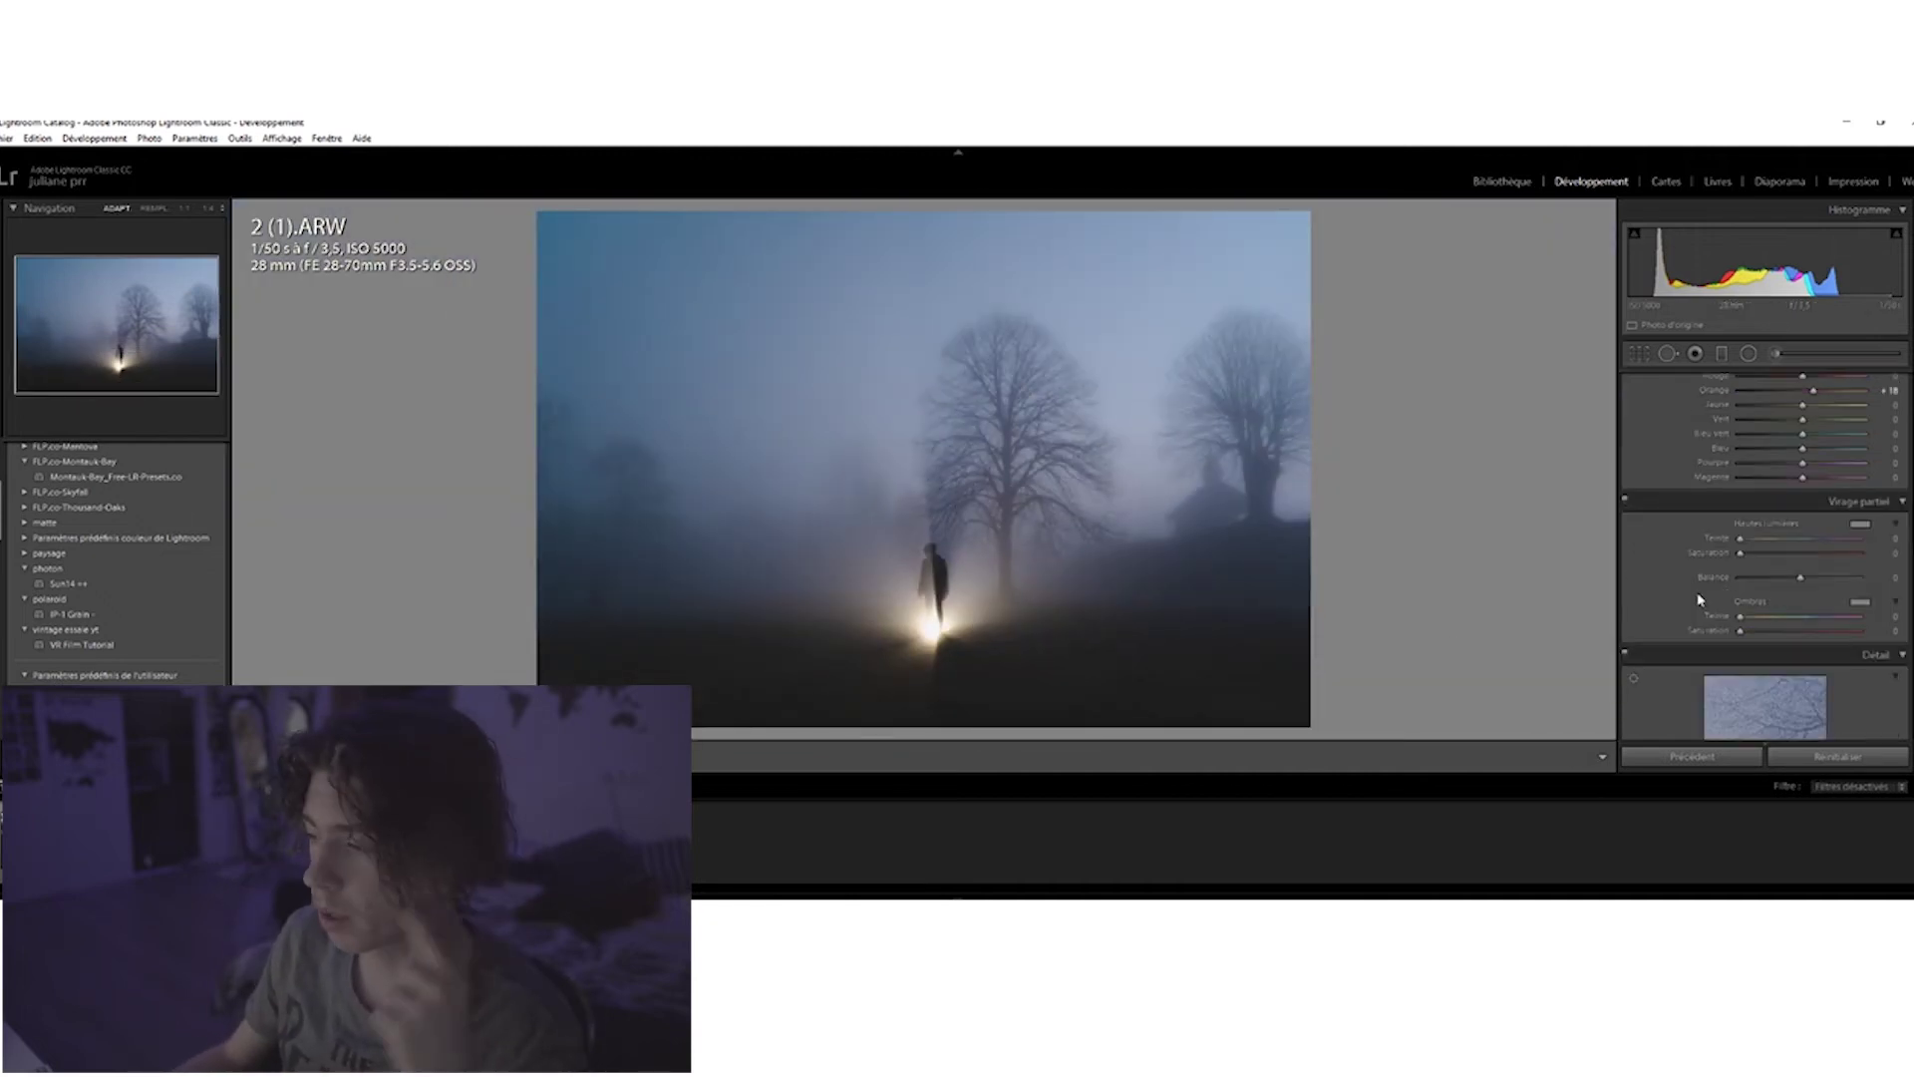
left_click_drag(1740, 539, 1775, 546)
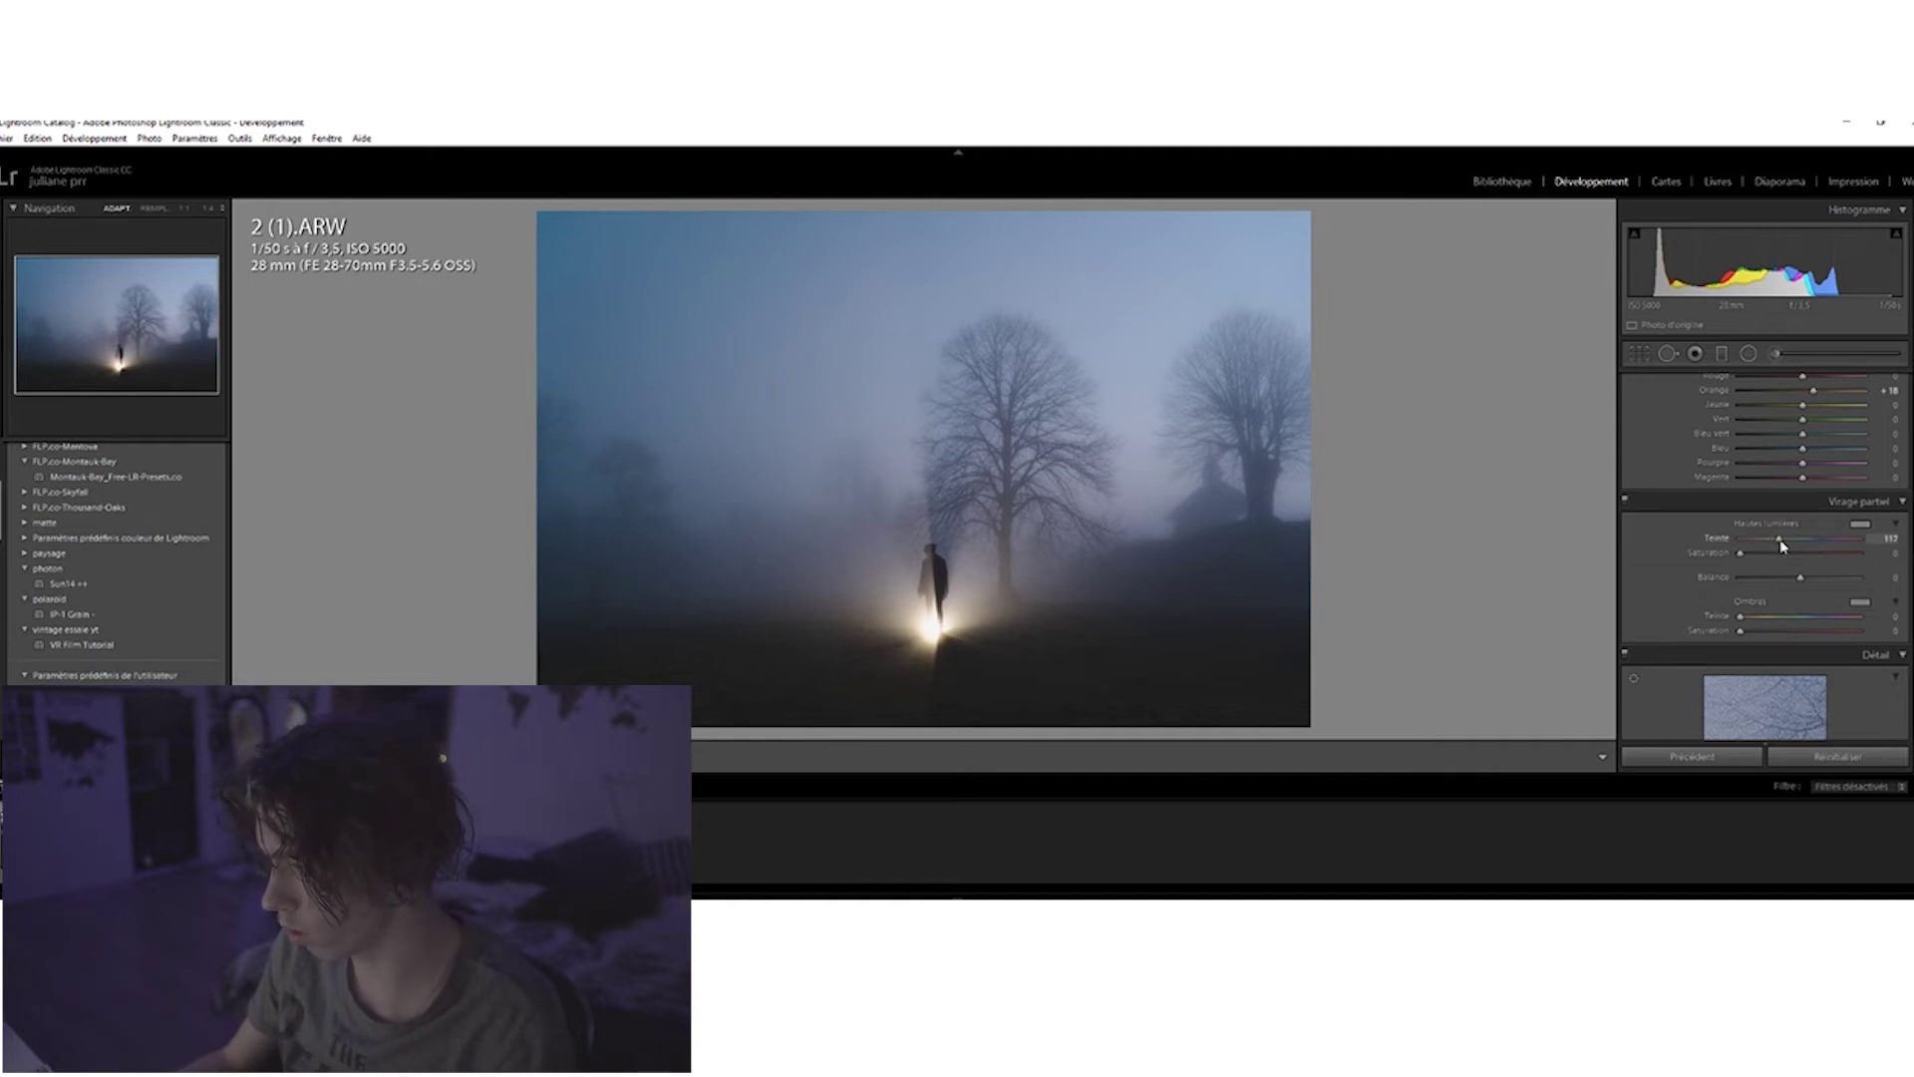
left_click_drag(1740, 553, 1747, 558)
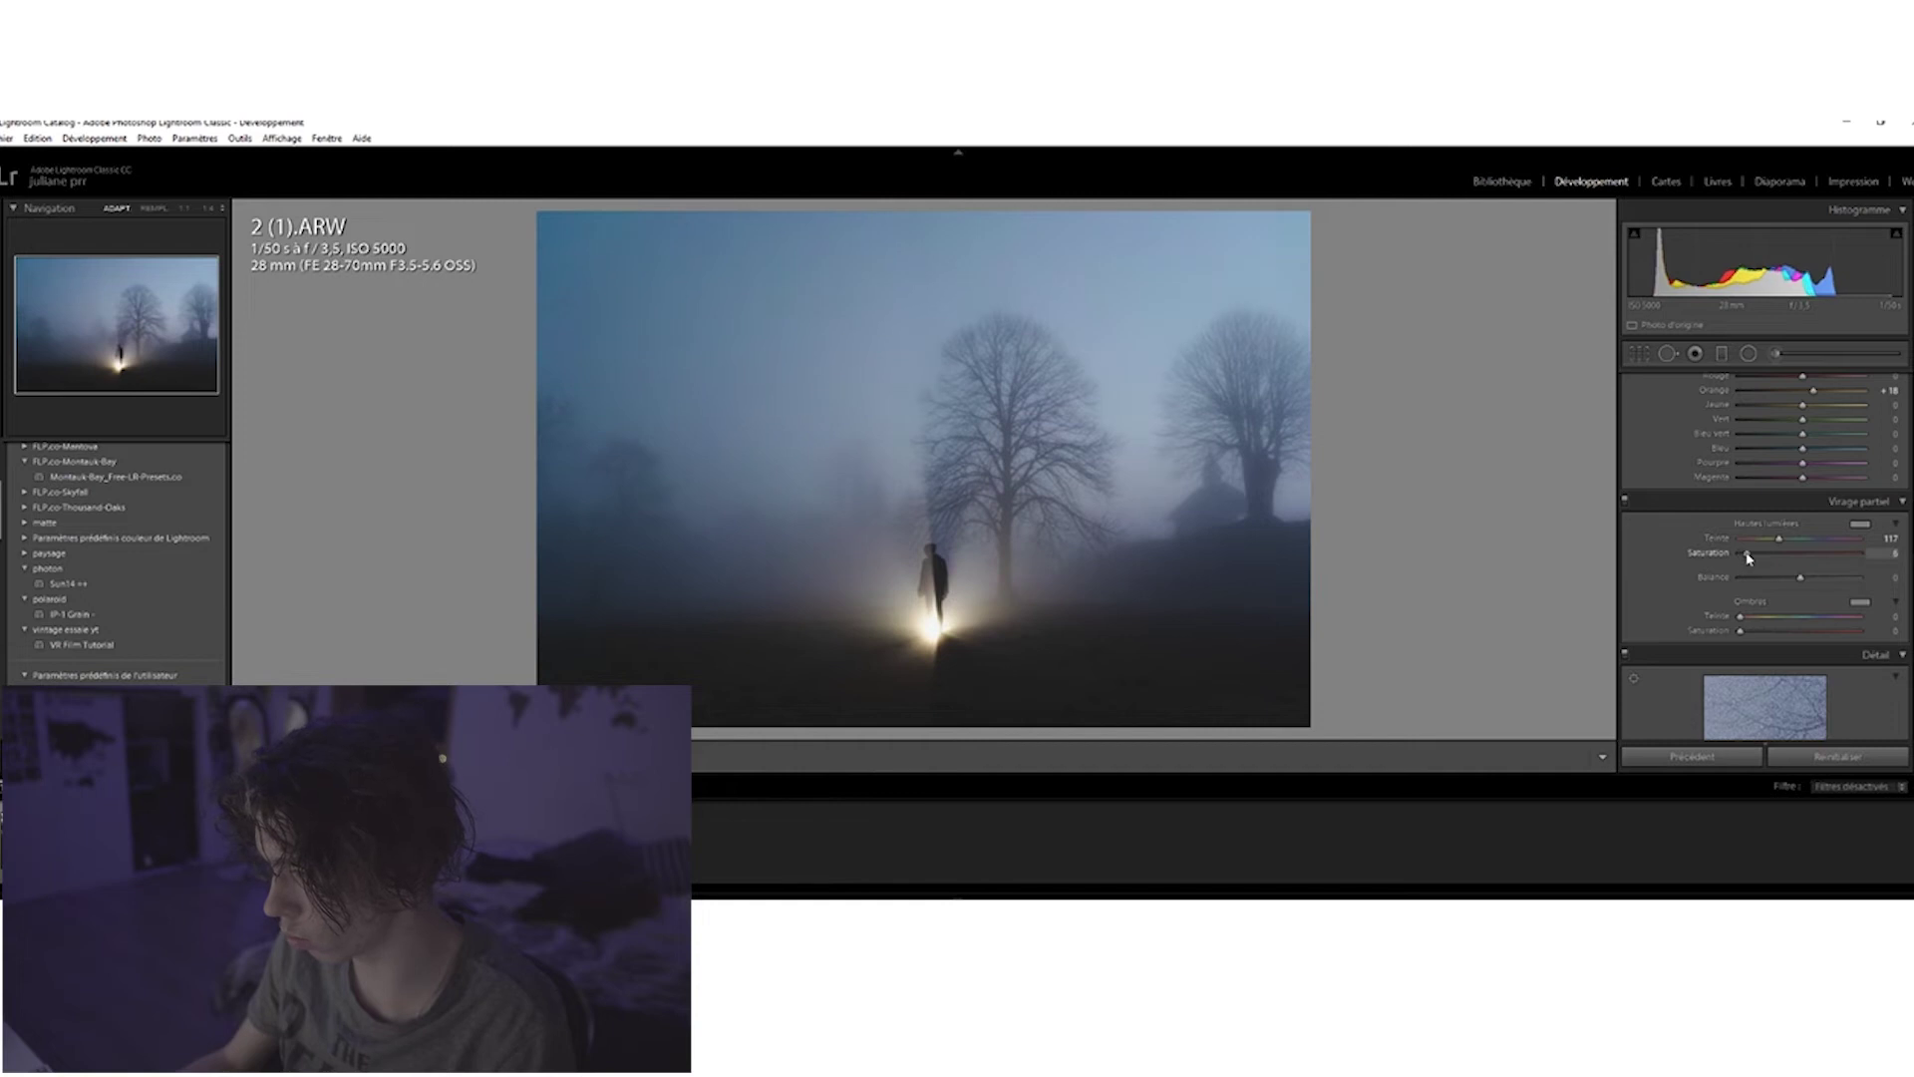
Tint the shadows red with split-toning saturation 27 and set the balance to +94, checking the light up close.
left_click_drag(1740, 629, 1765, 635)
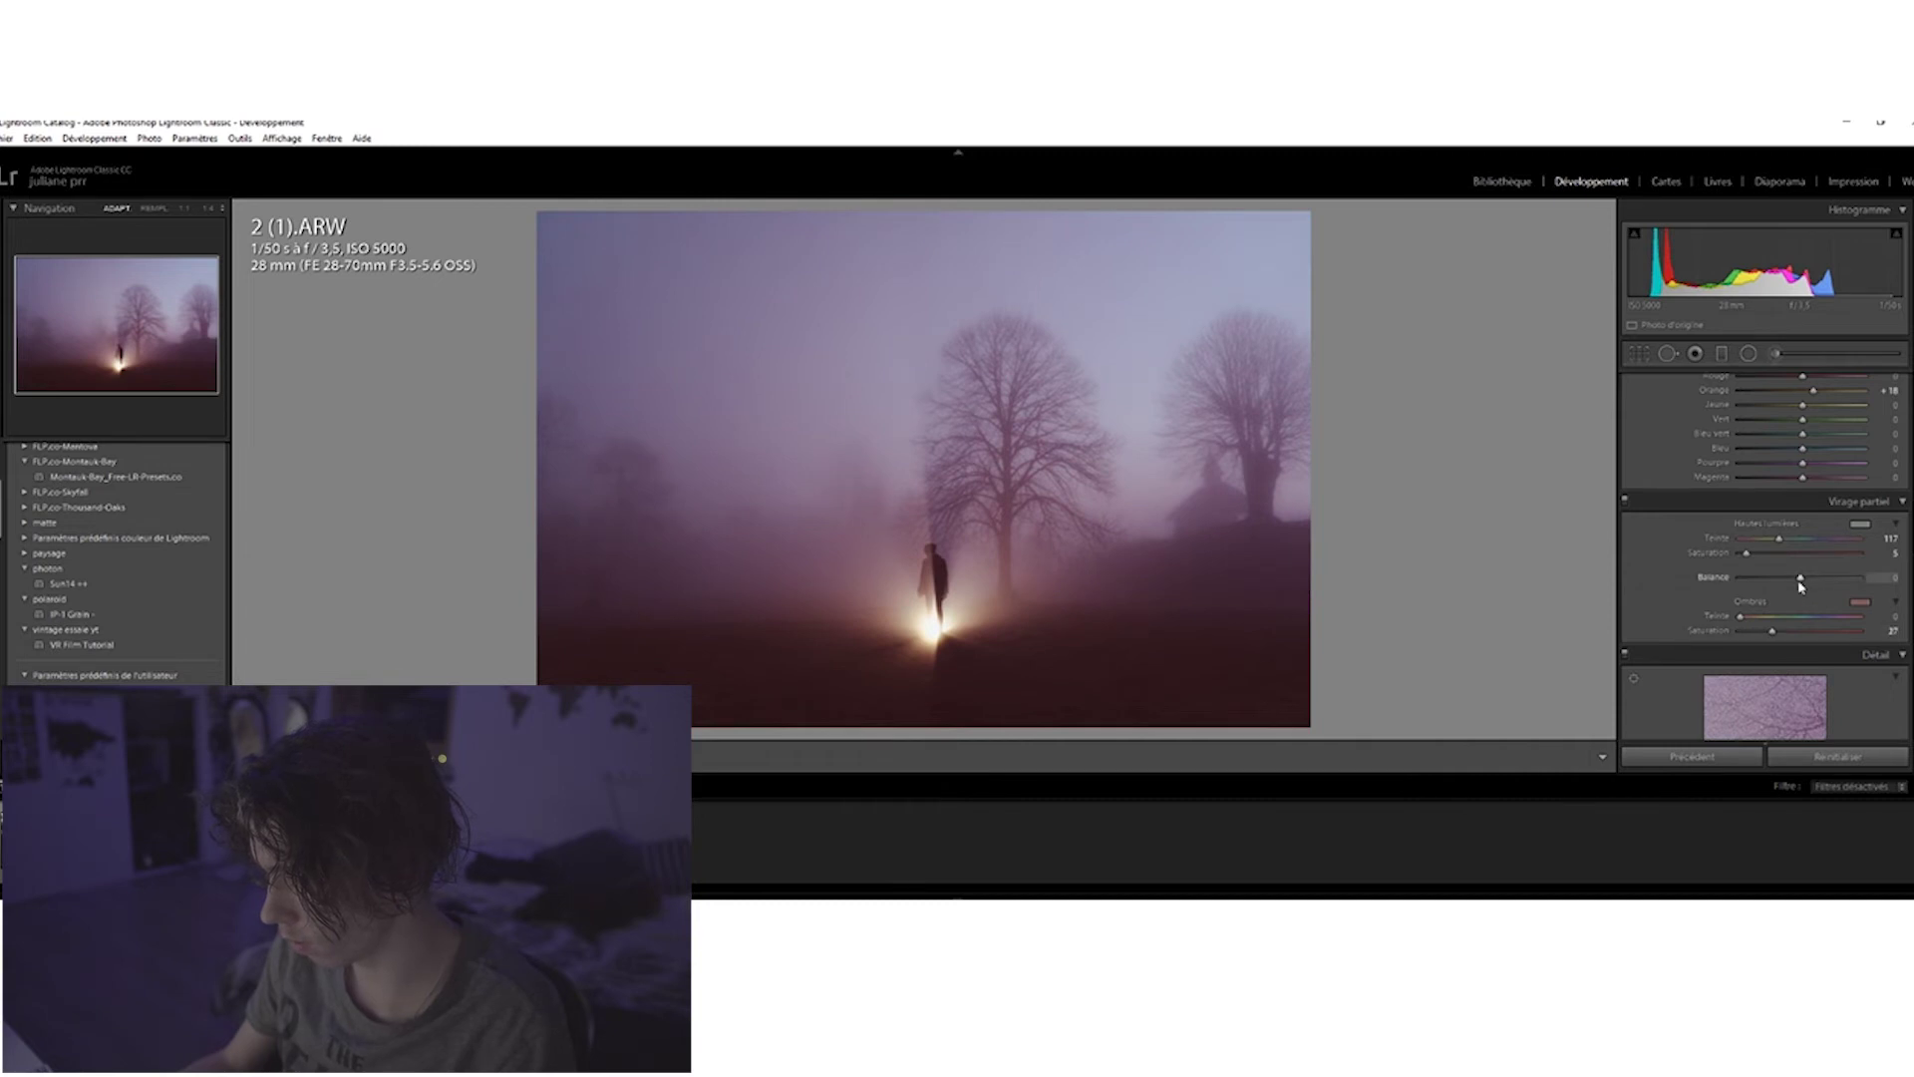
left_click_drag(1819, 581, 1845, 578)
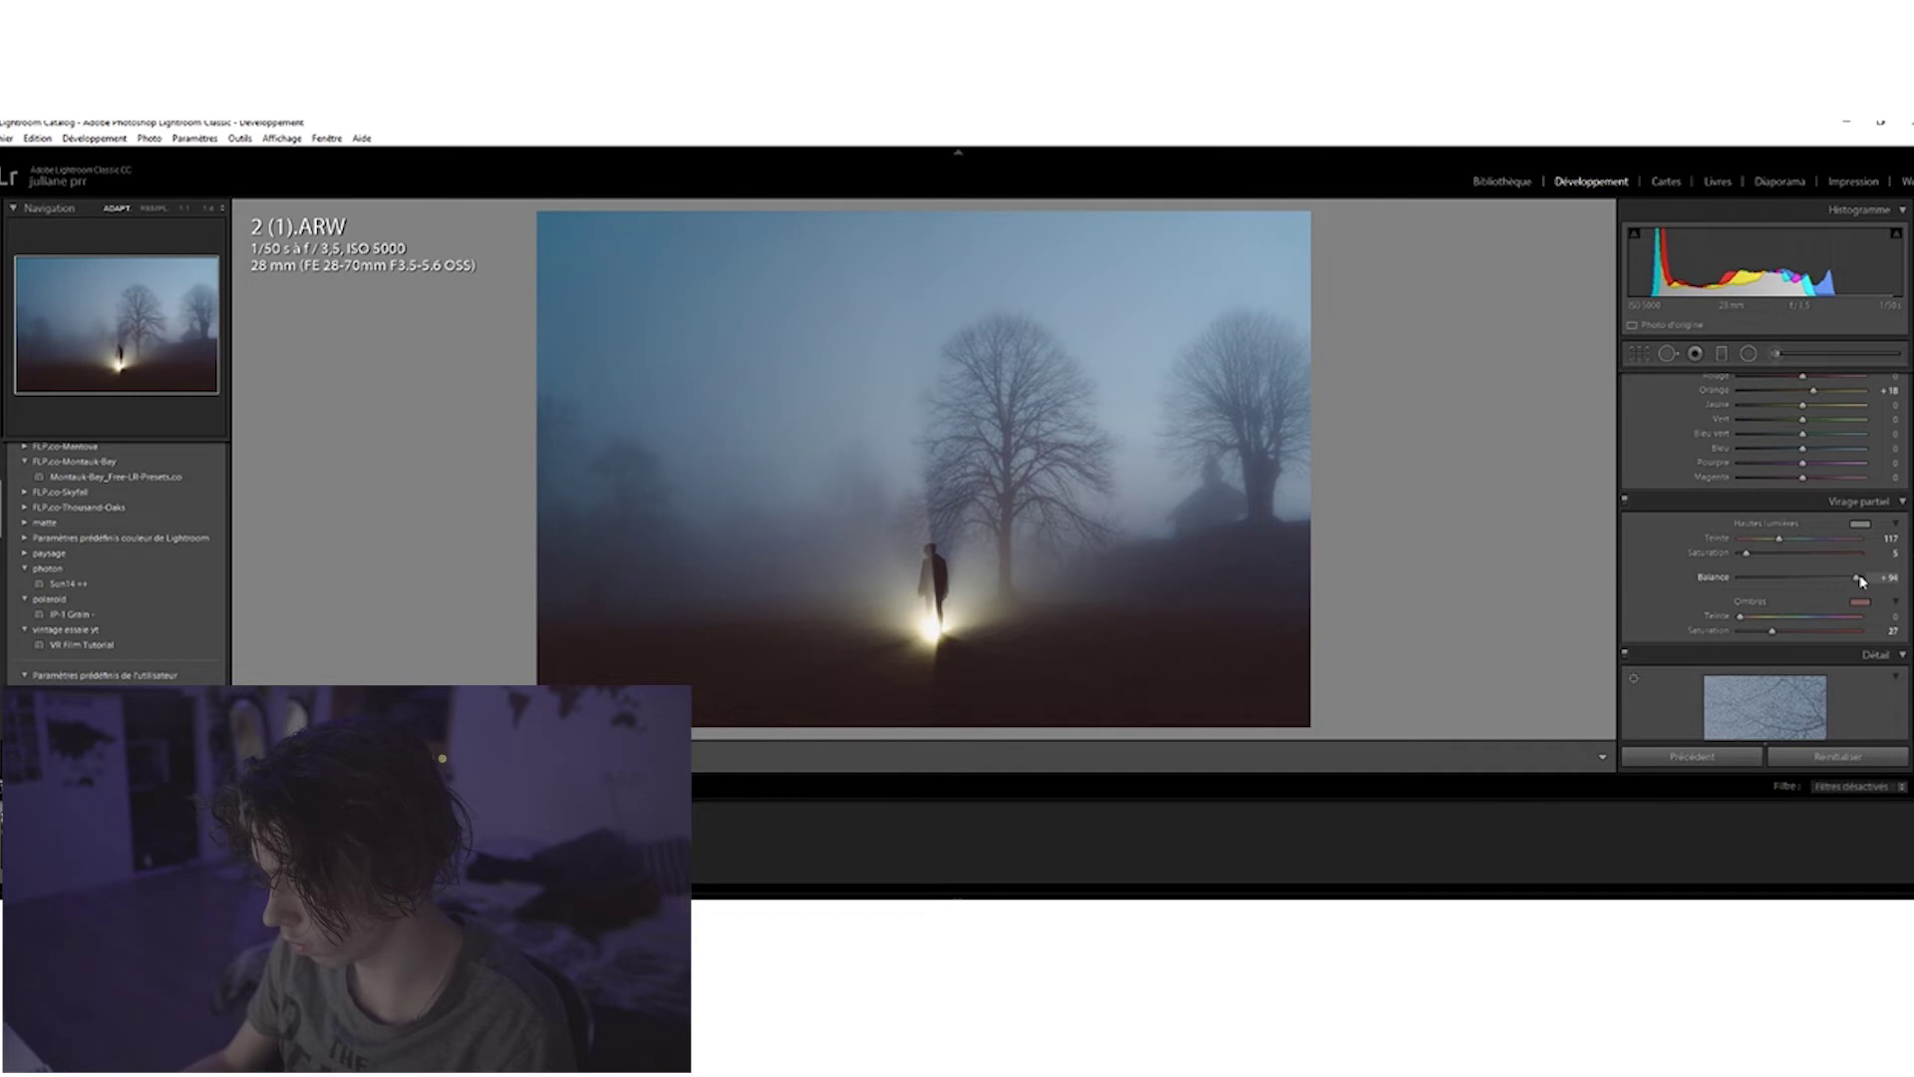
left_click(942, 653)
left_click(976, 455)
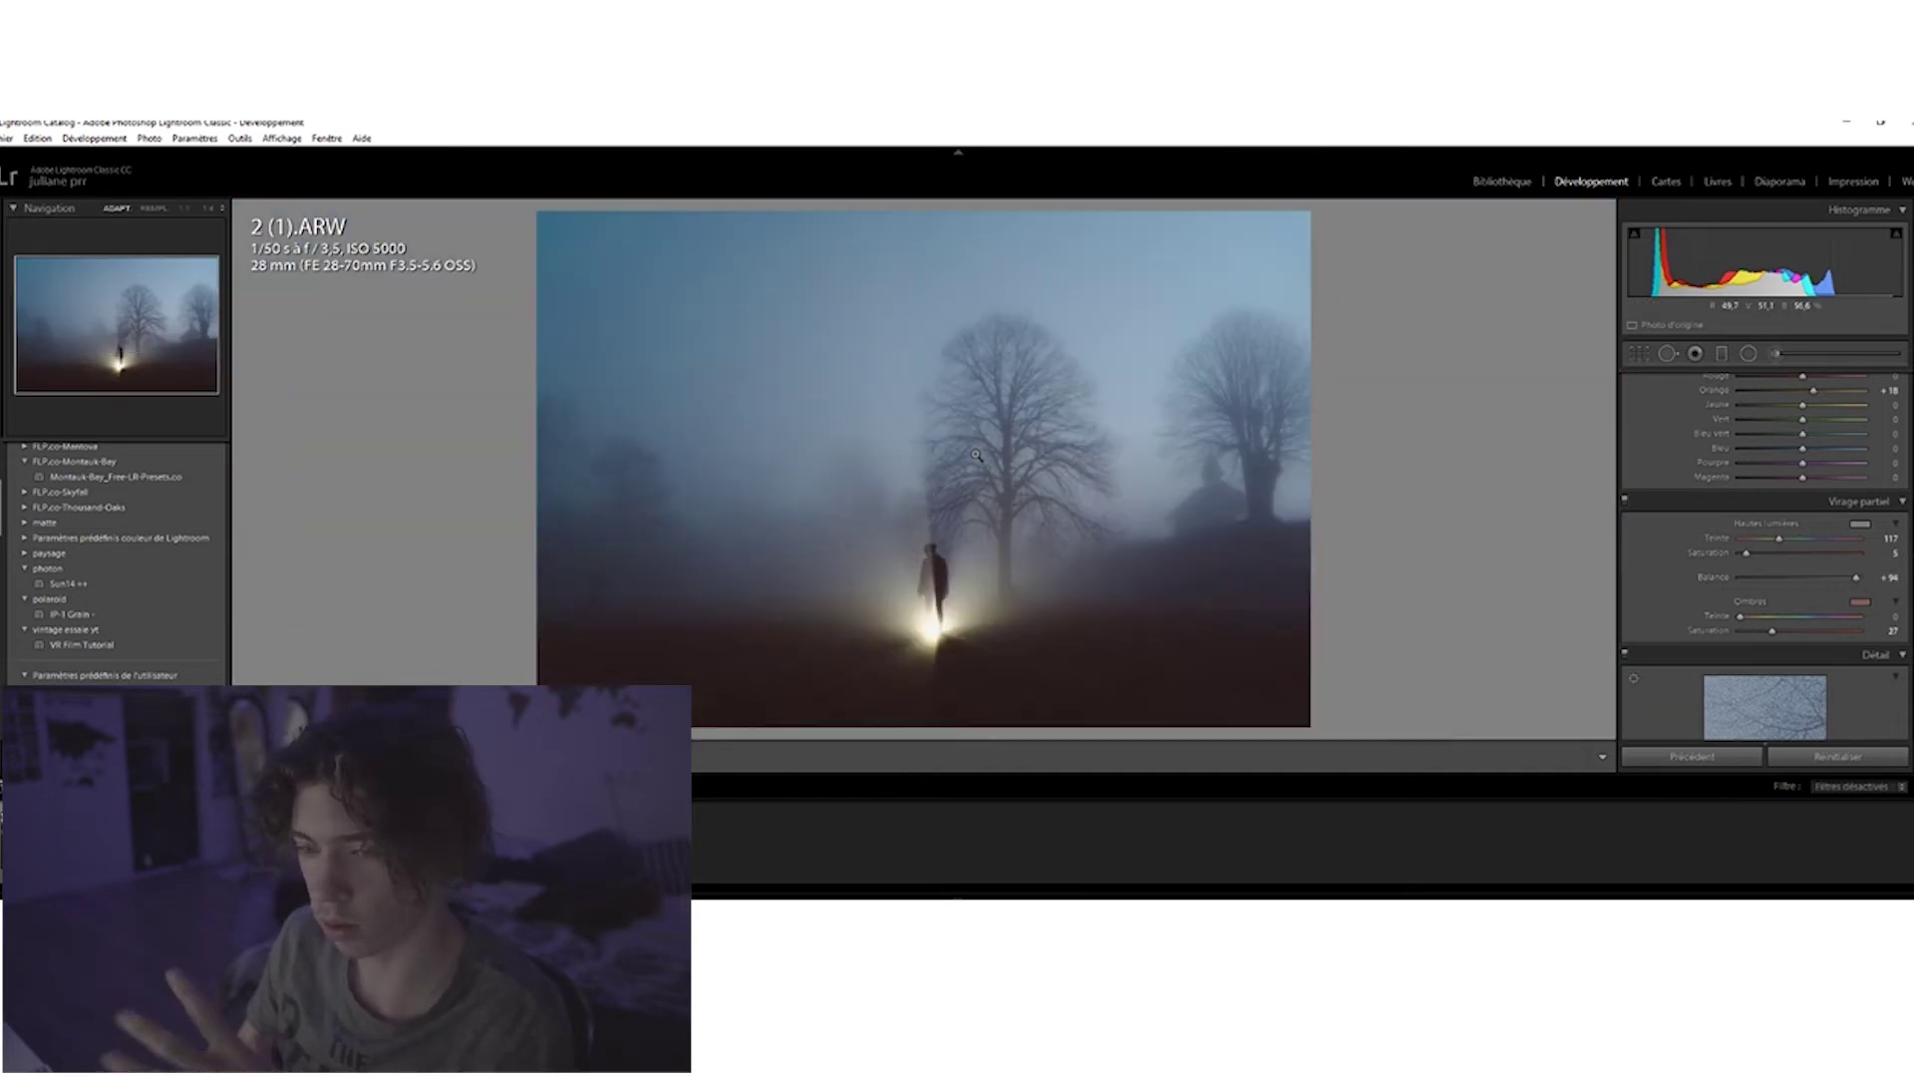
Compare the photo with and without the split toning.
left_click(1625, 502)
left_click(1625, 503)
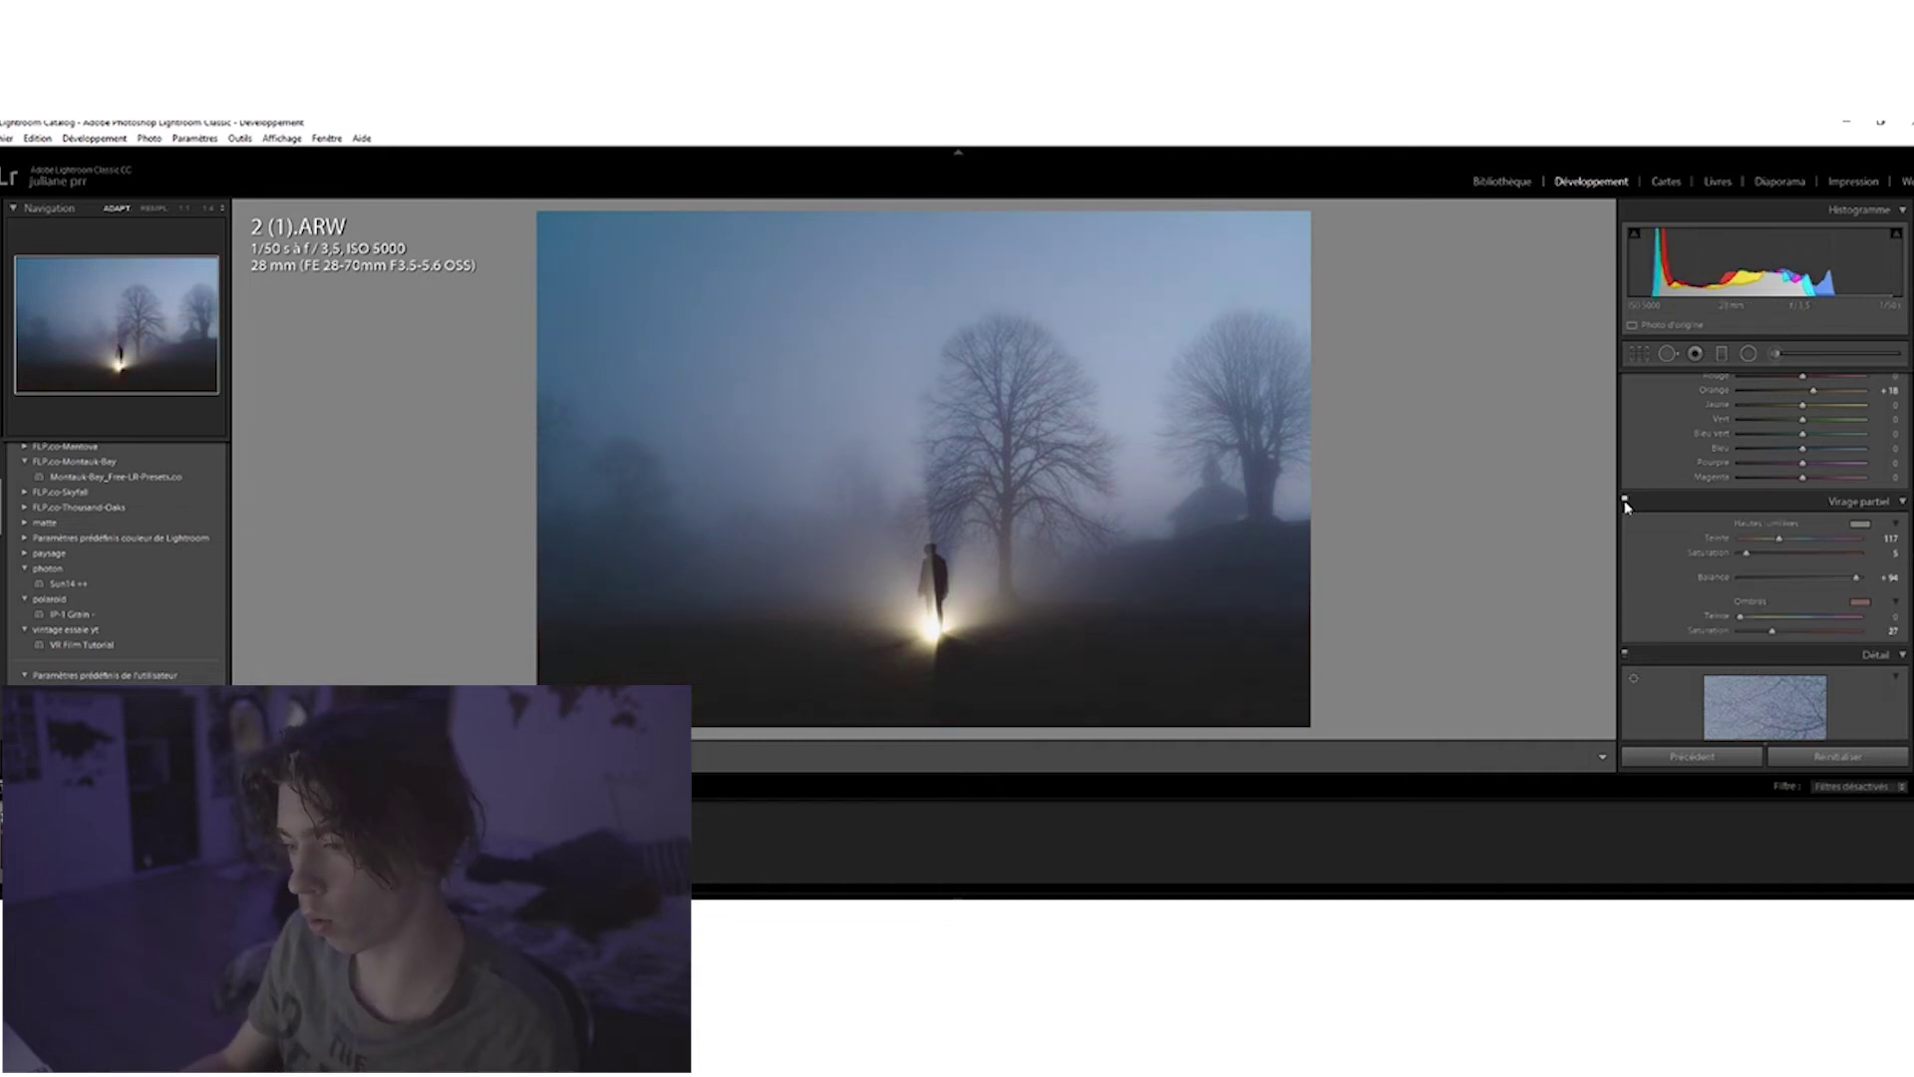
left_click(1624, 503)
left_click(1625, 503)
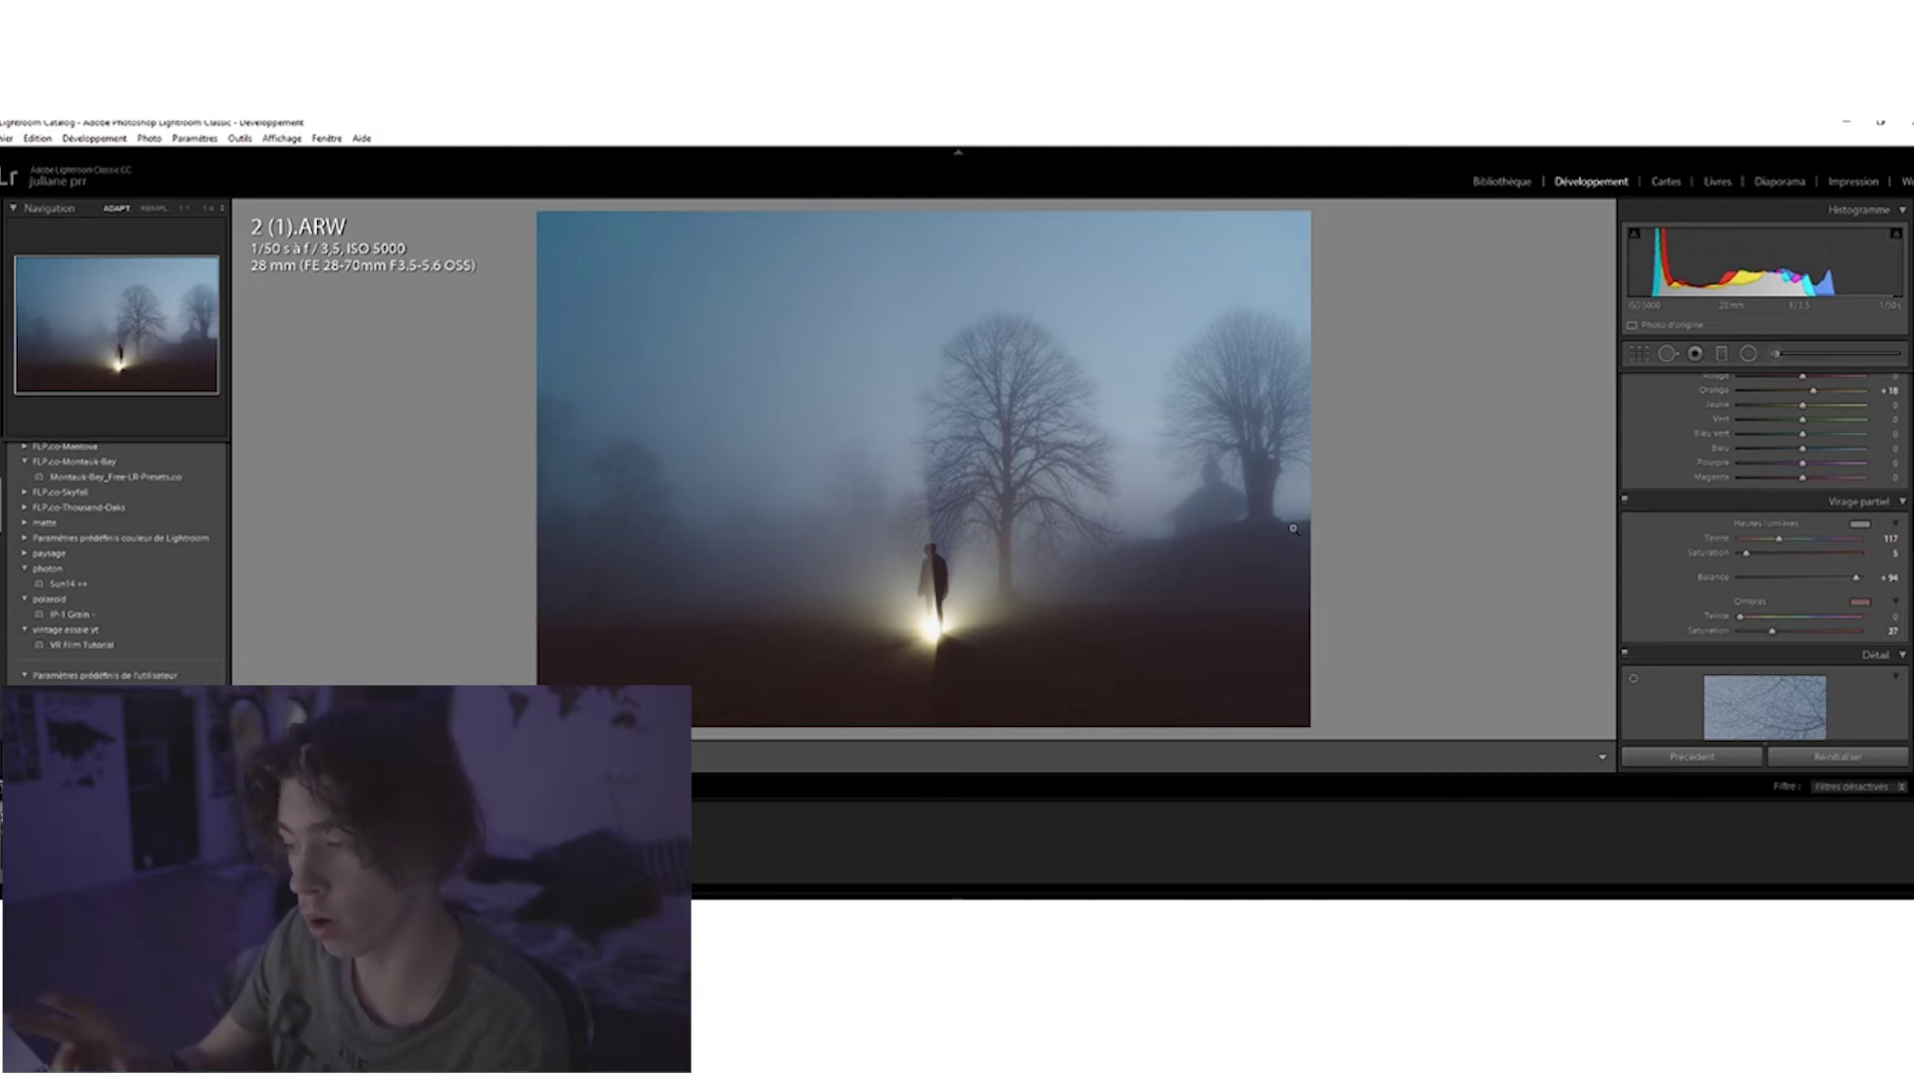
Add grain with amount 11, size 45 and roughness 85, and check its texture on the photo up close.
scroll(1659, 566, "down", 5)
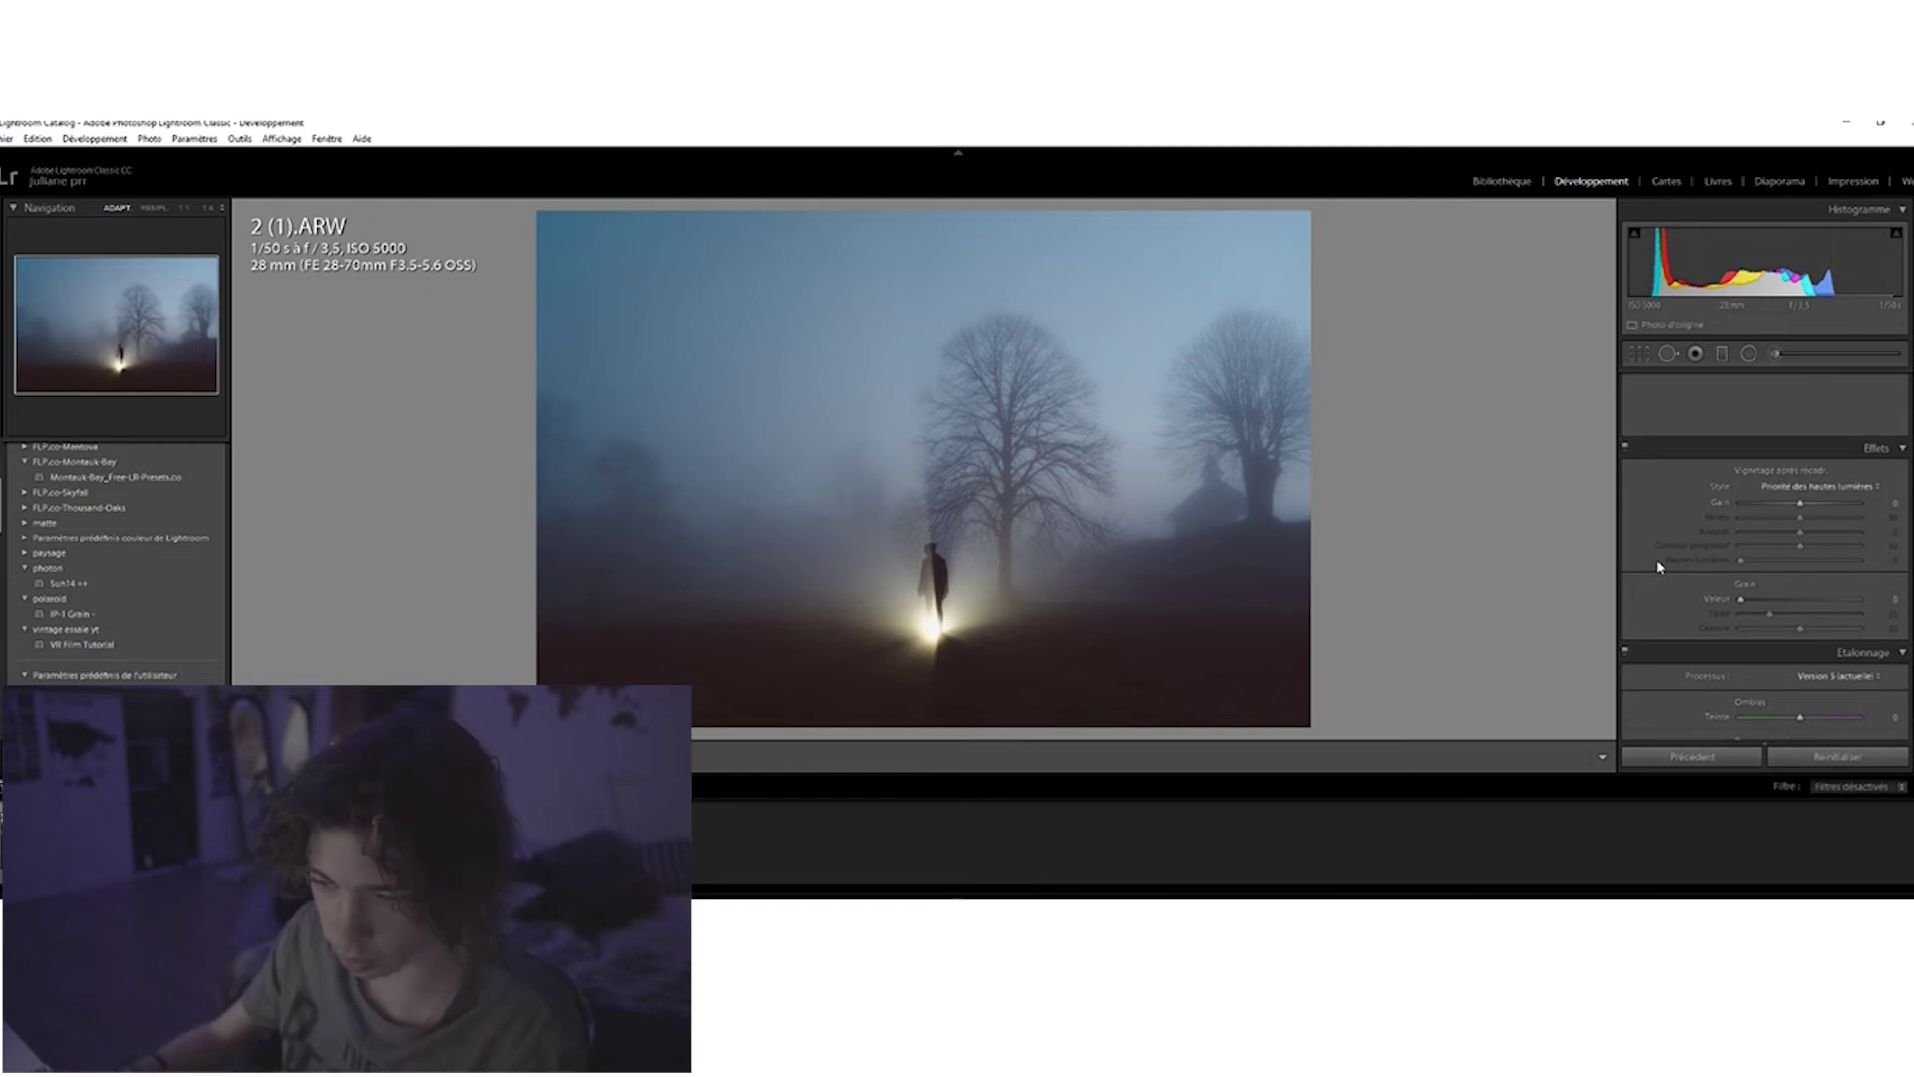
left_click_drag(1740, 601, 1752, 606)
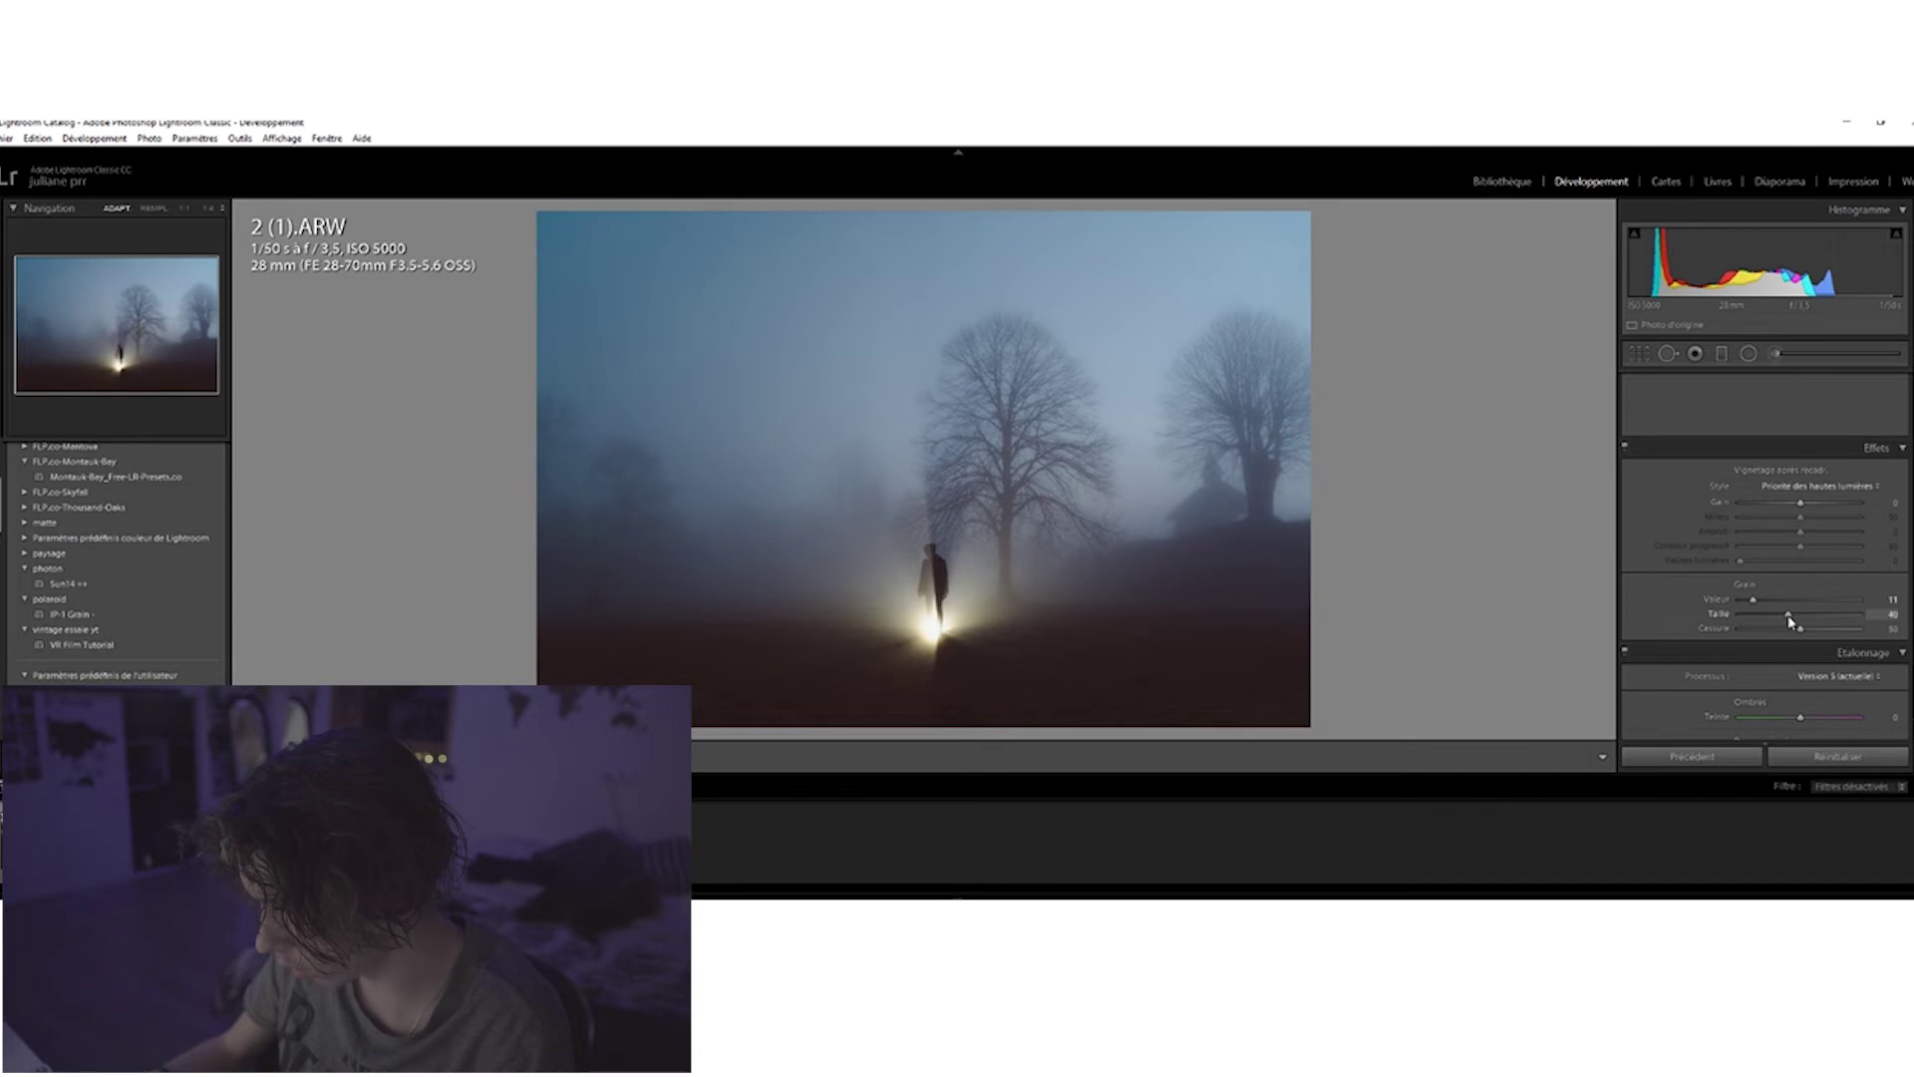
left_click_drag(1827, 635, 1844, 636)
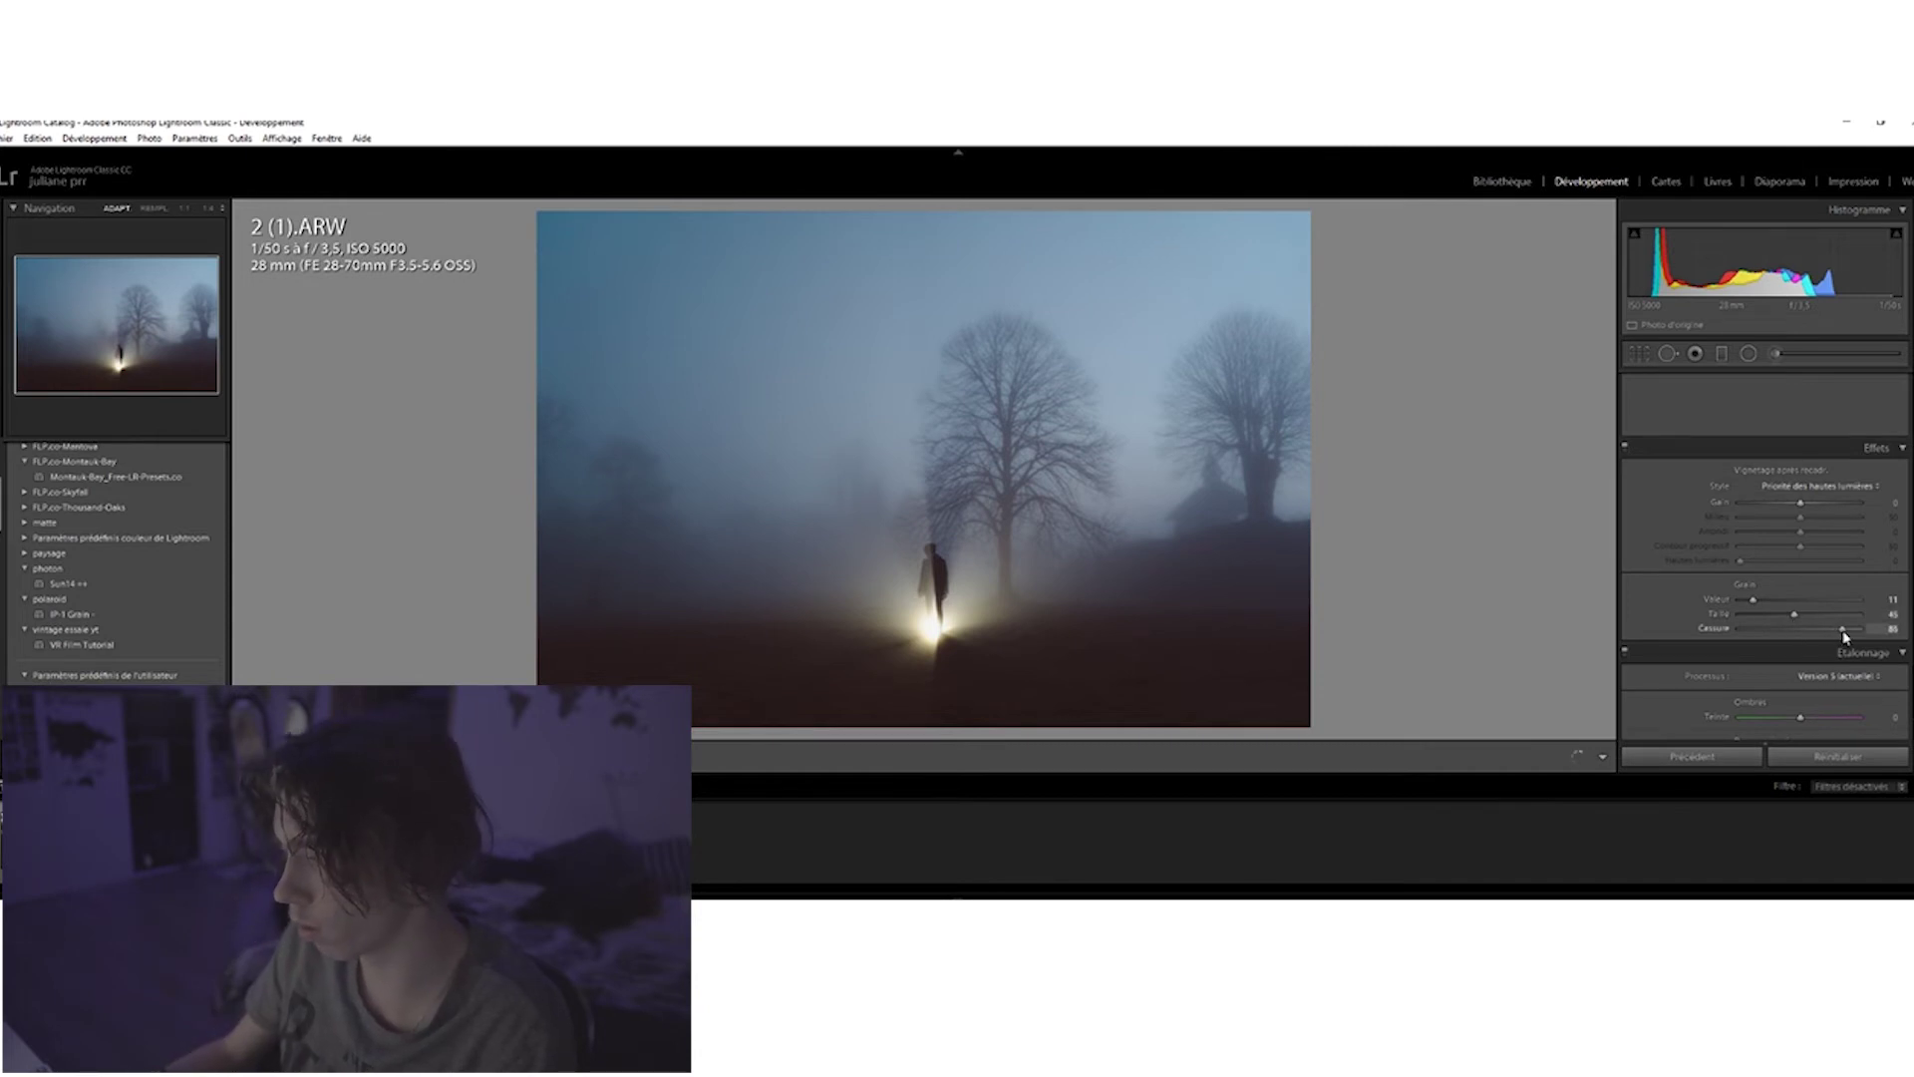
left_click(1175, 560)
left_click(880, 561)
Examine the silhouette and the whole photo at several magnifications, and compare the edit with the original side by side.
scroll(1650, 594, "up", 10)
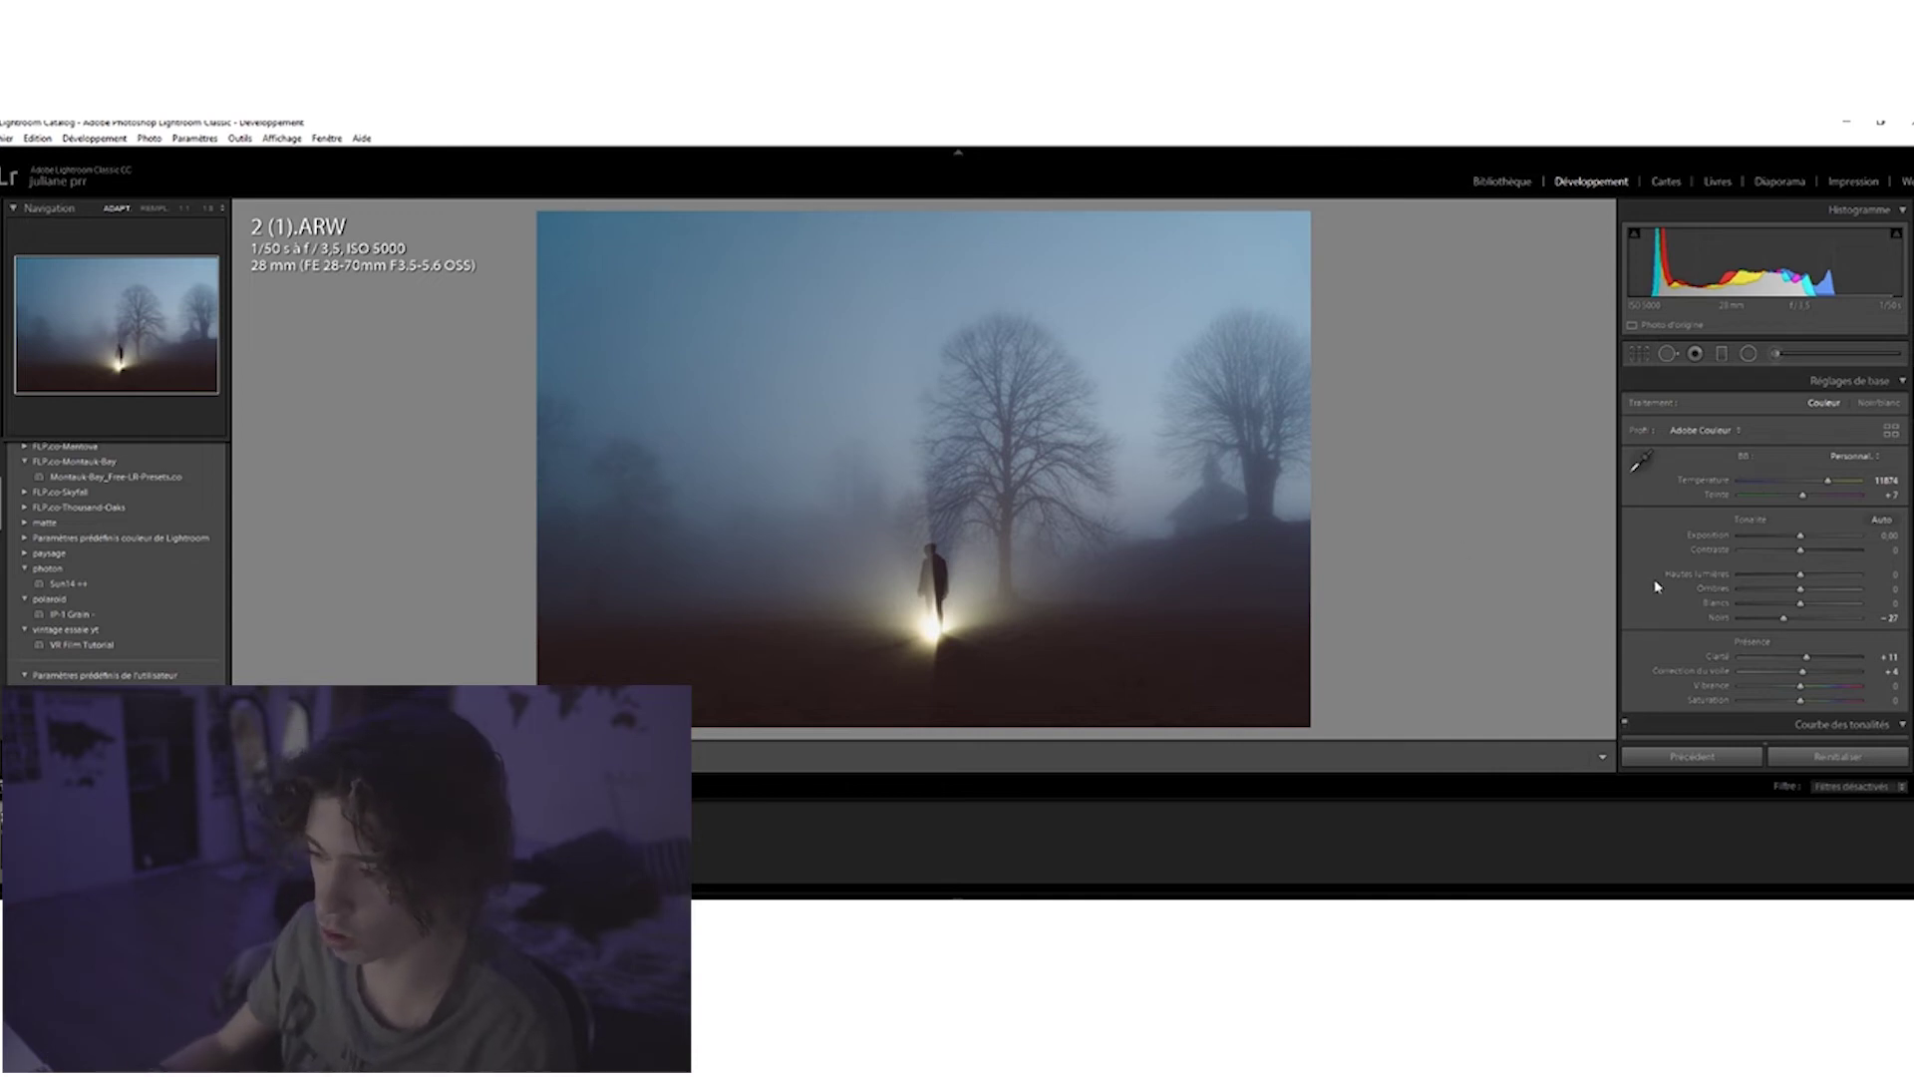
key("ctrl+minus")
key("ctrl+minus")
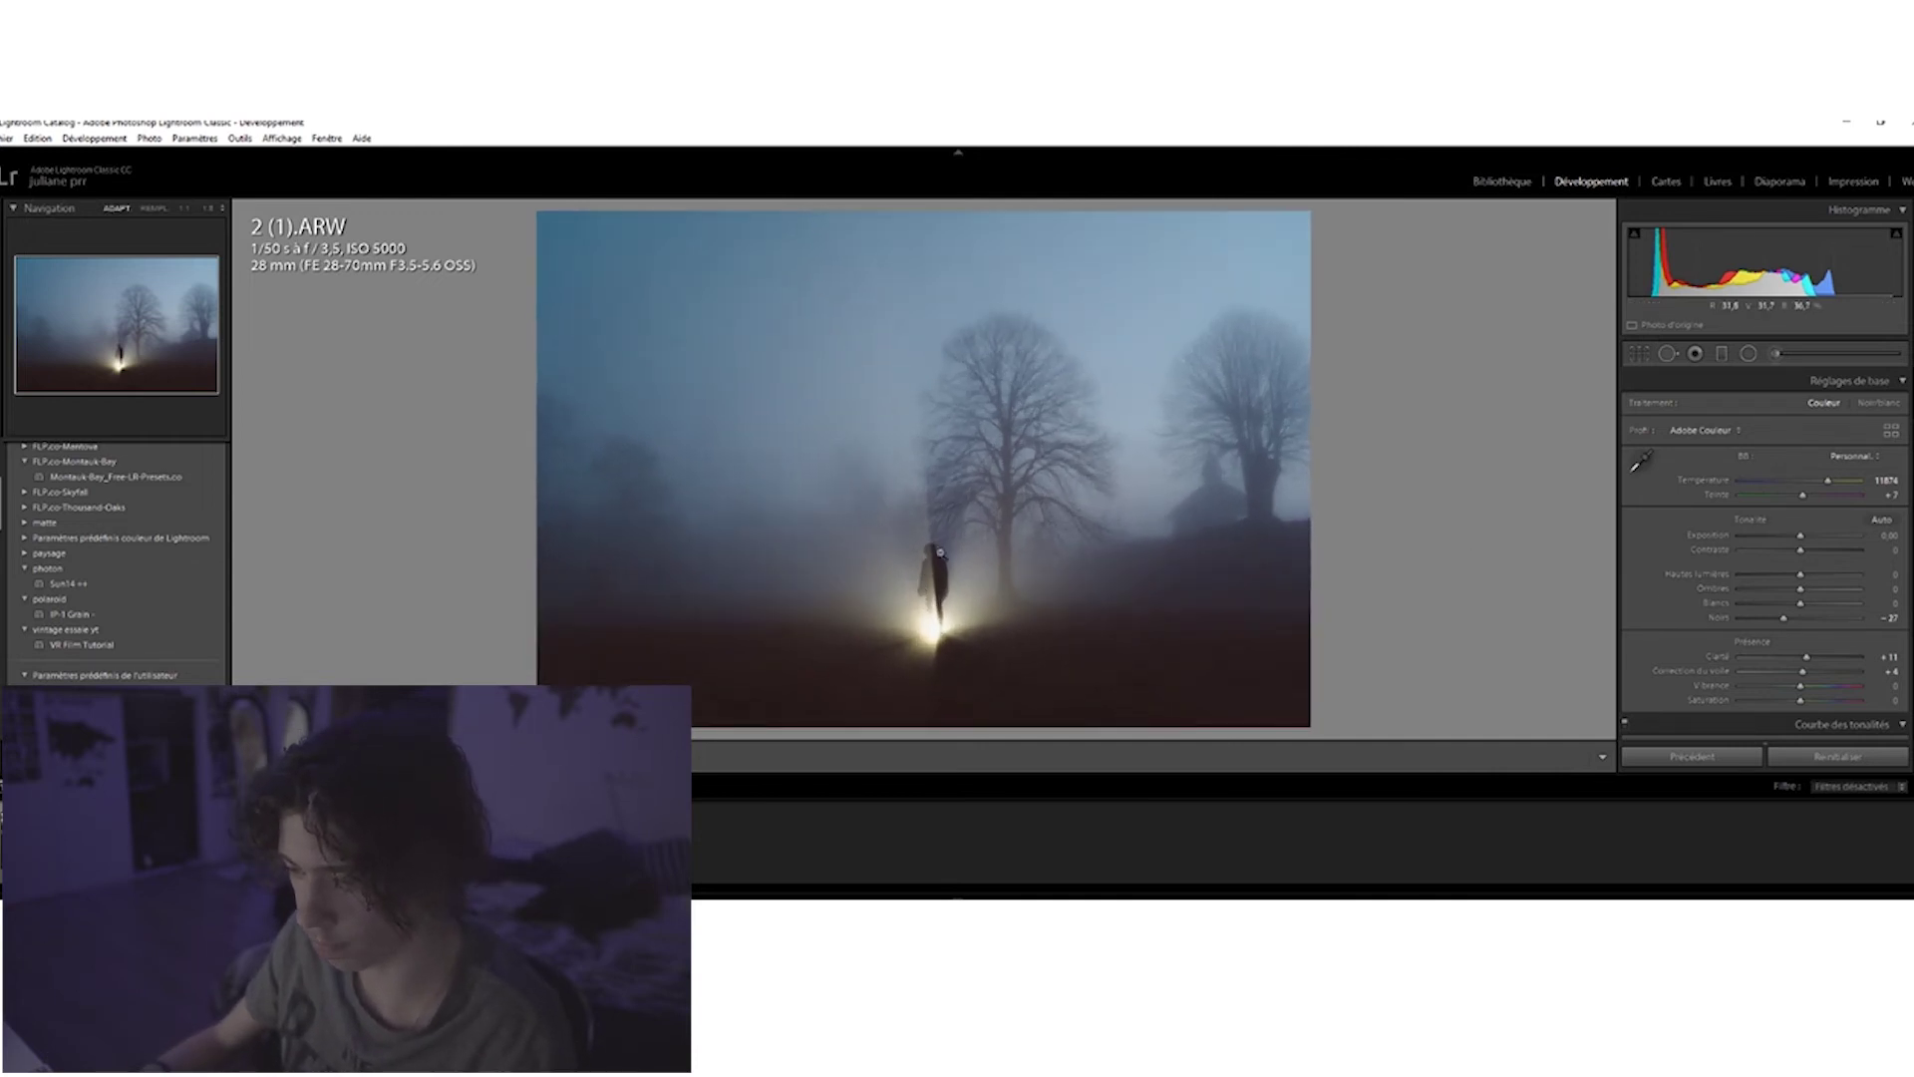
left_click(929, 558)
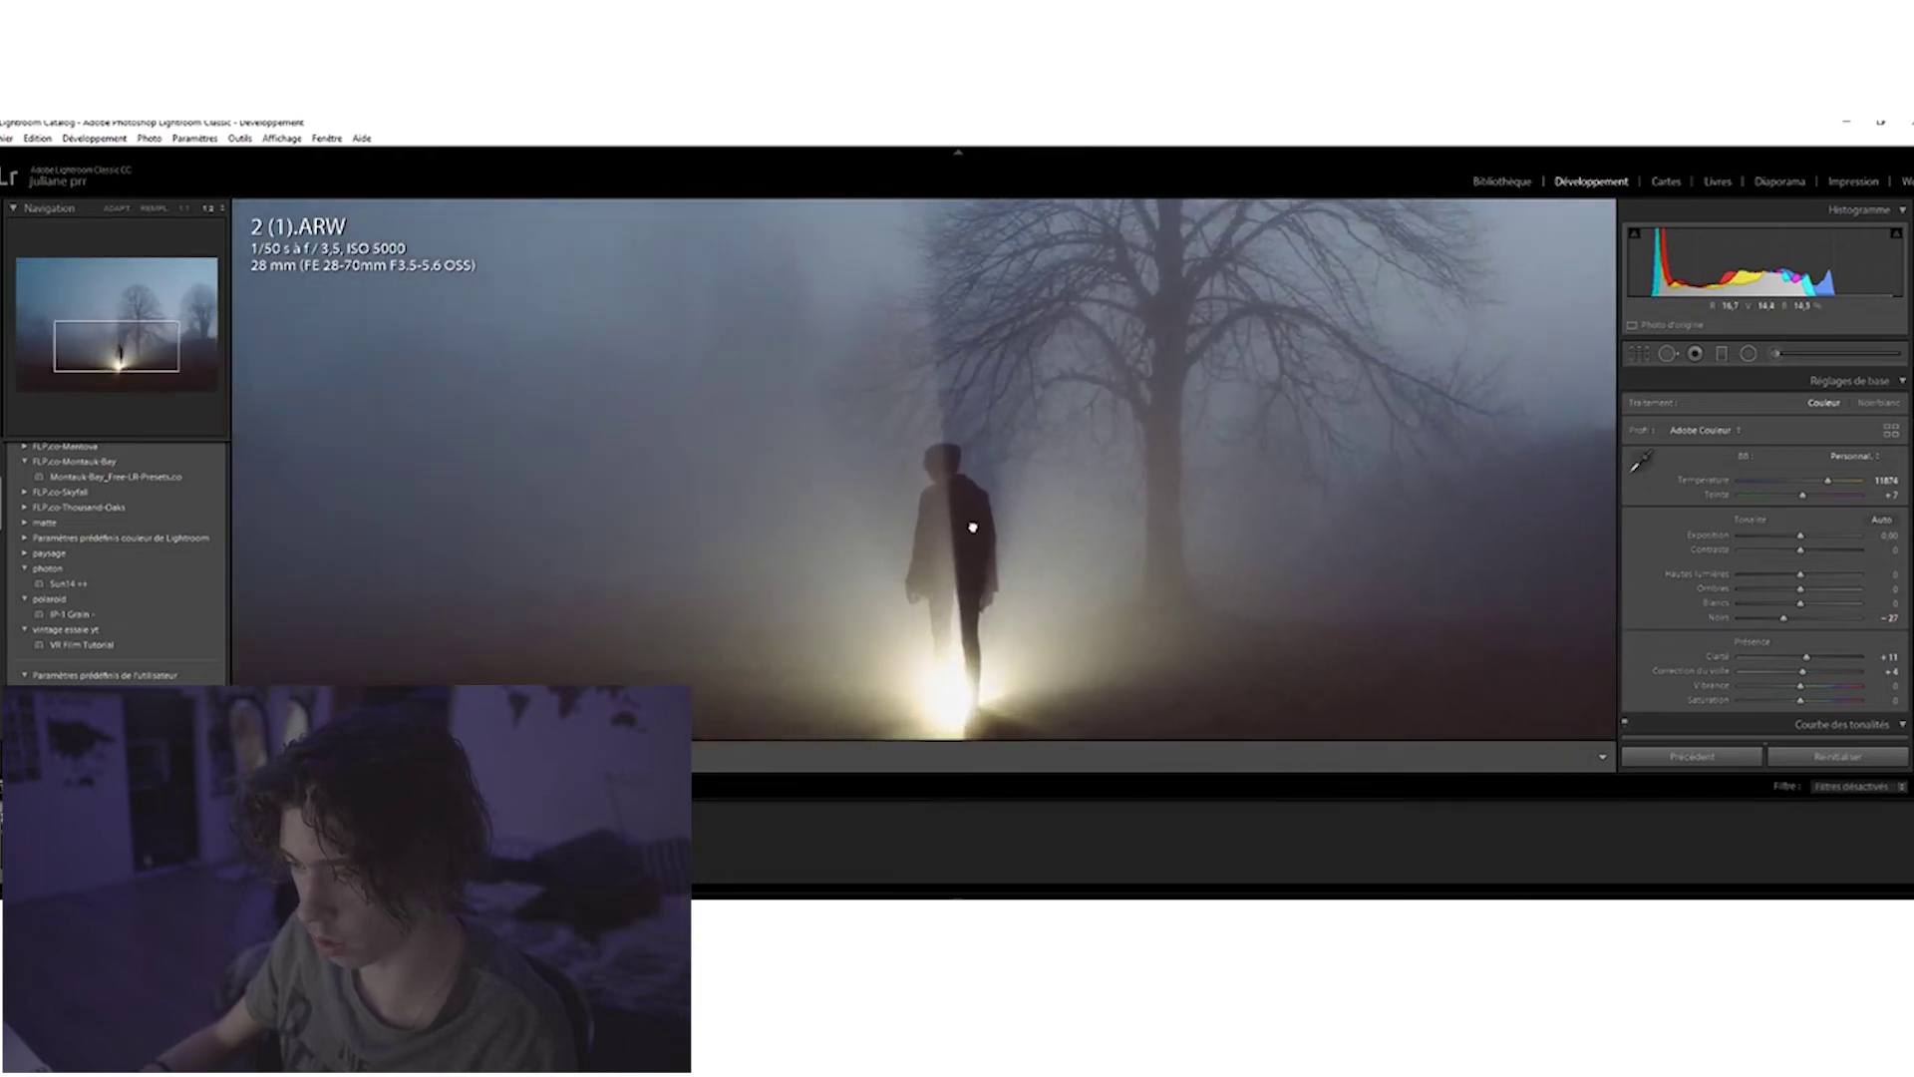
key("ctrl+minus")
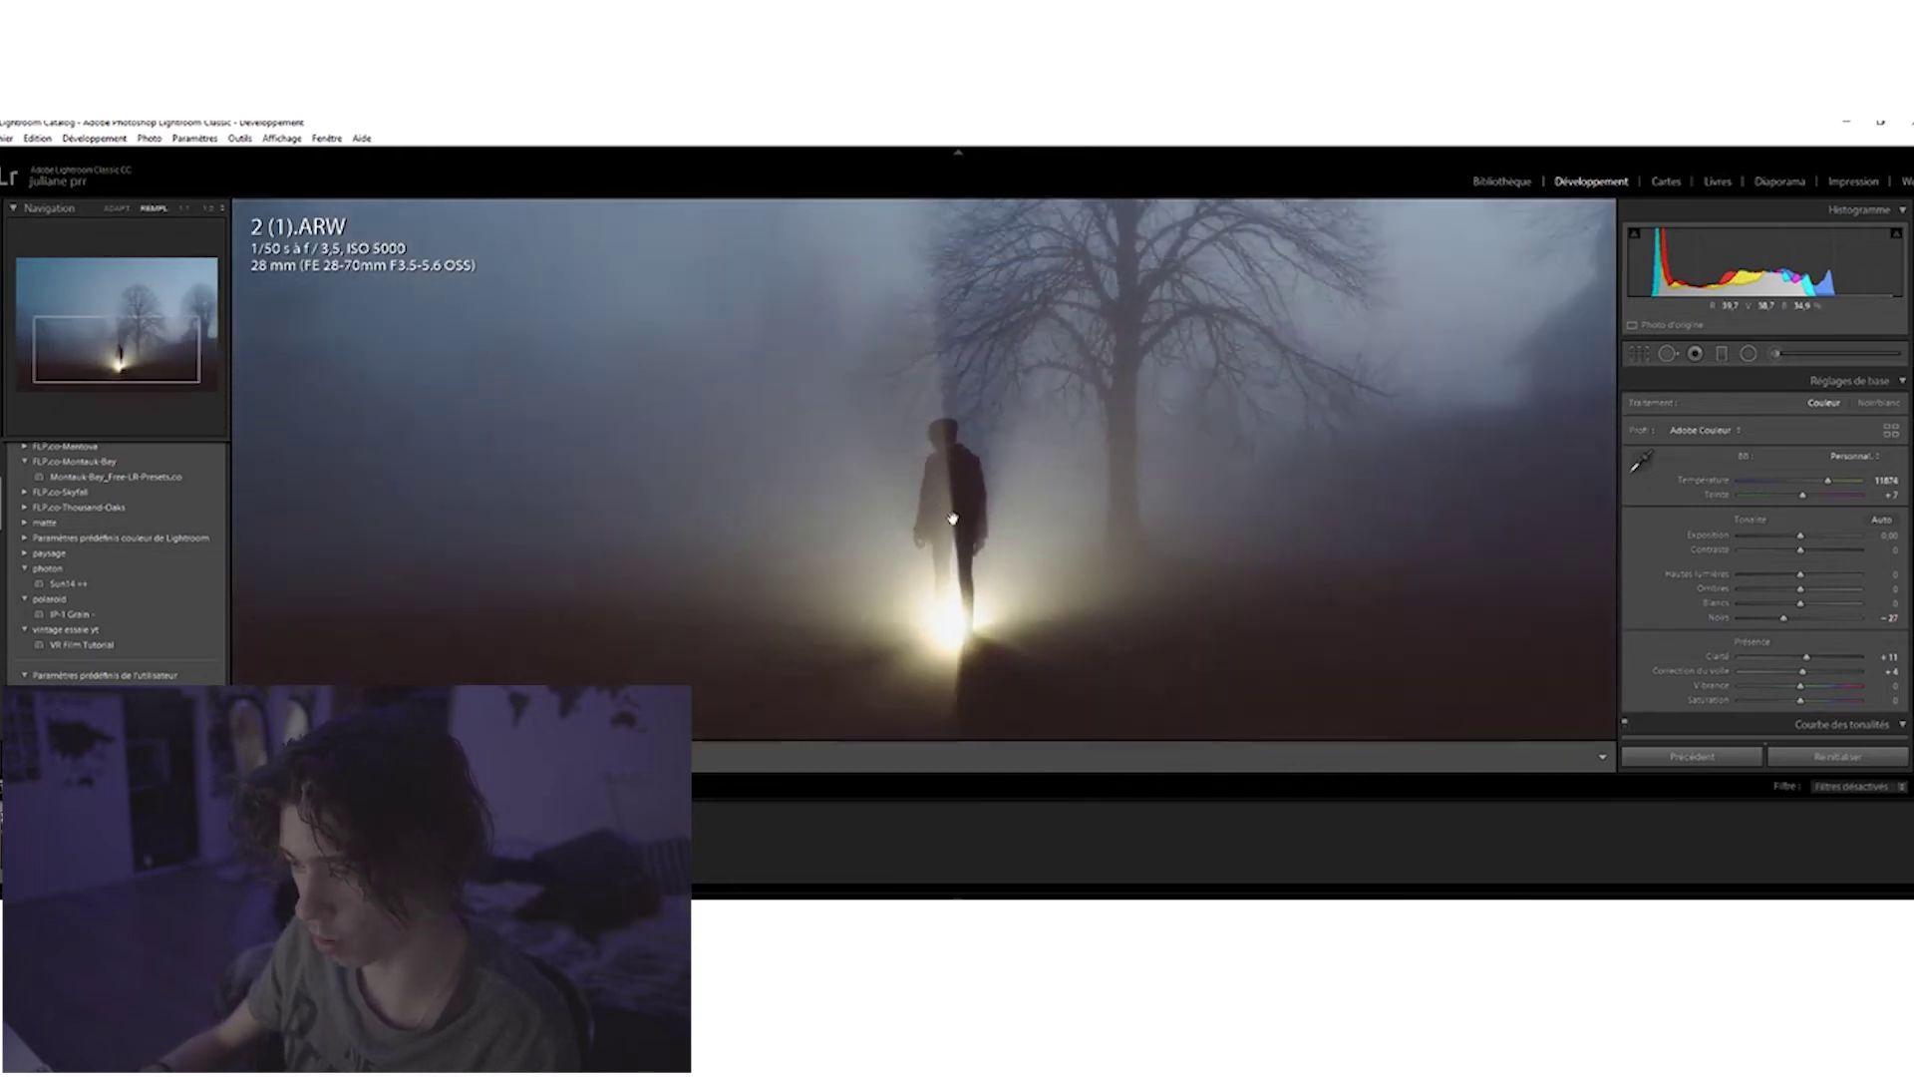
key("ctrl+minus")
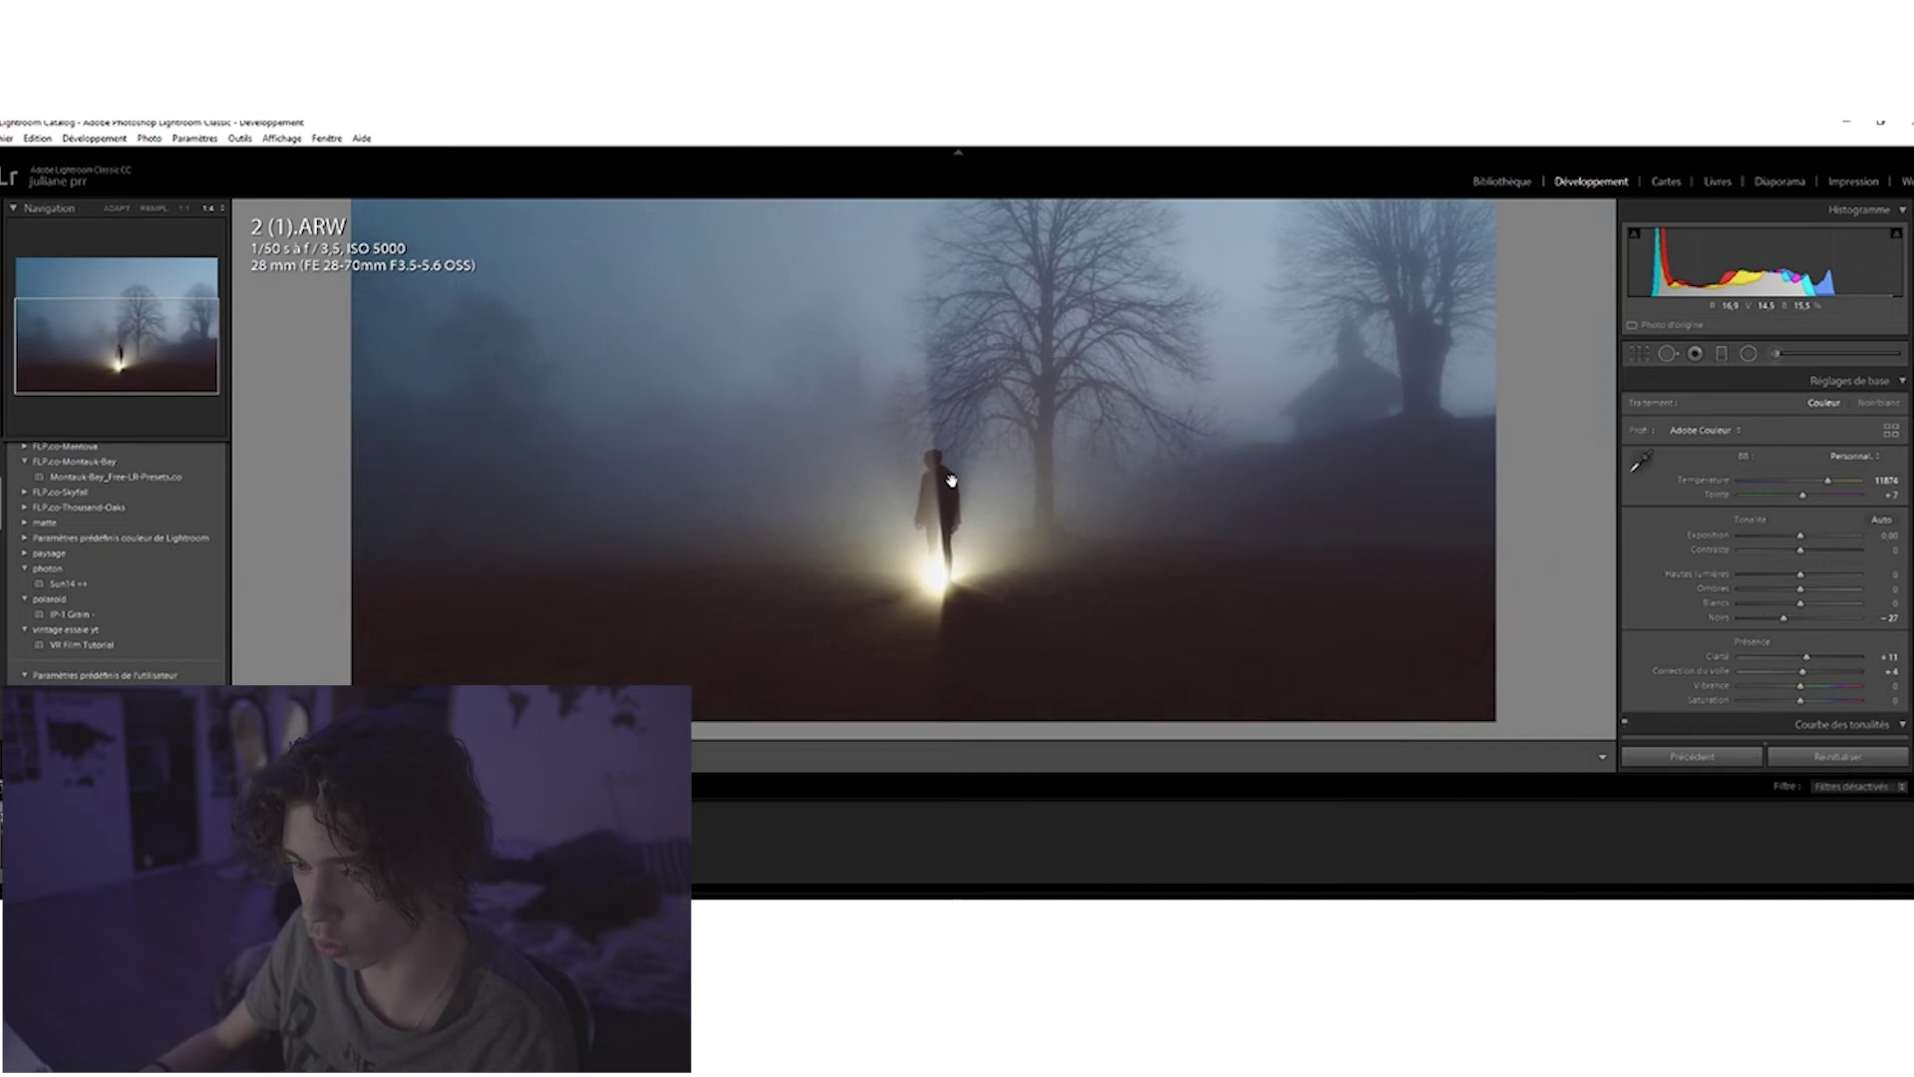
key("ctrl+minus")
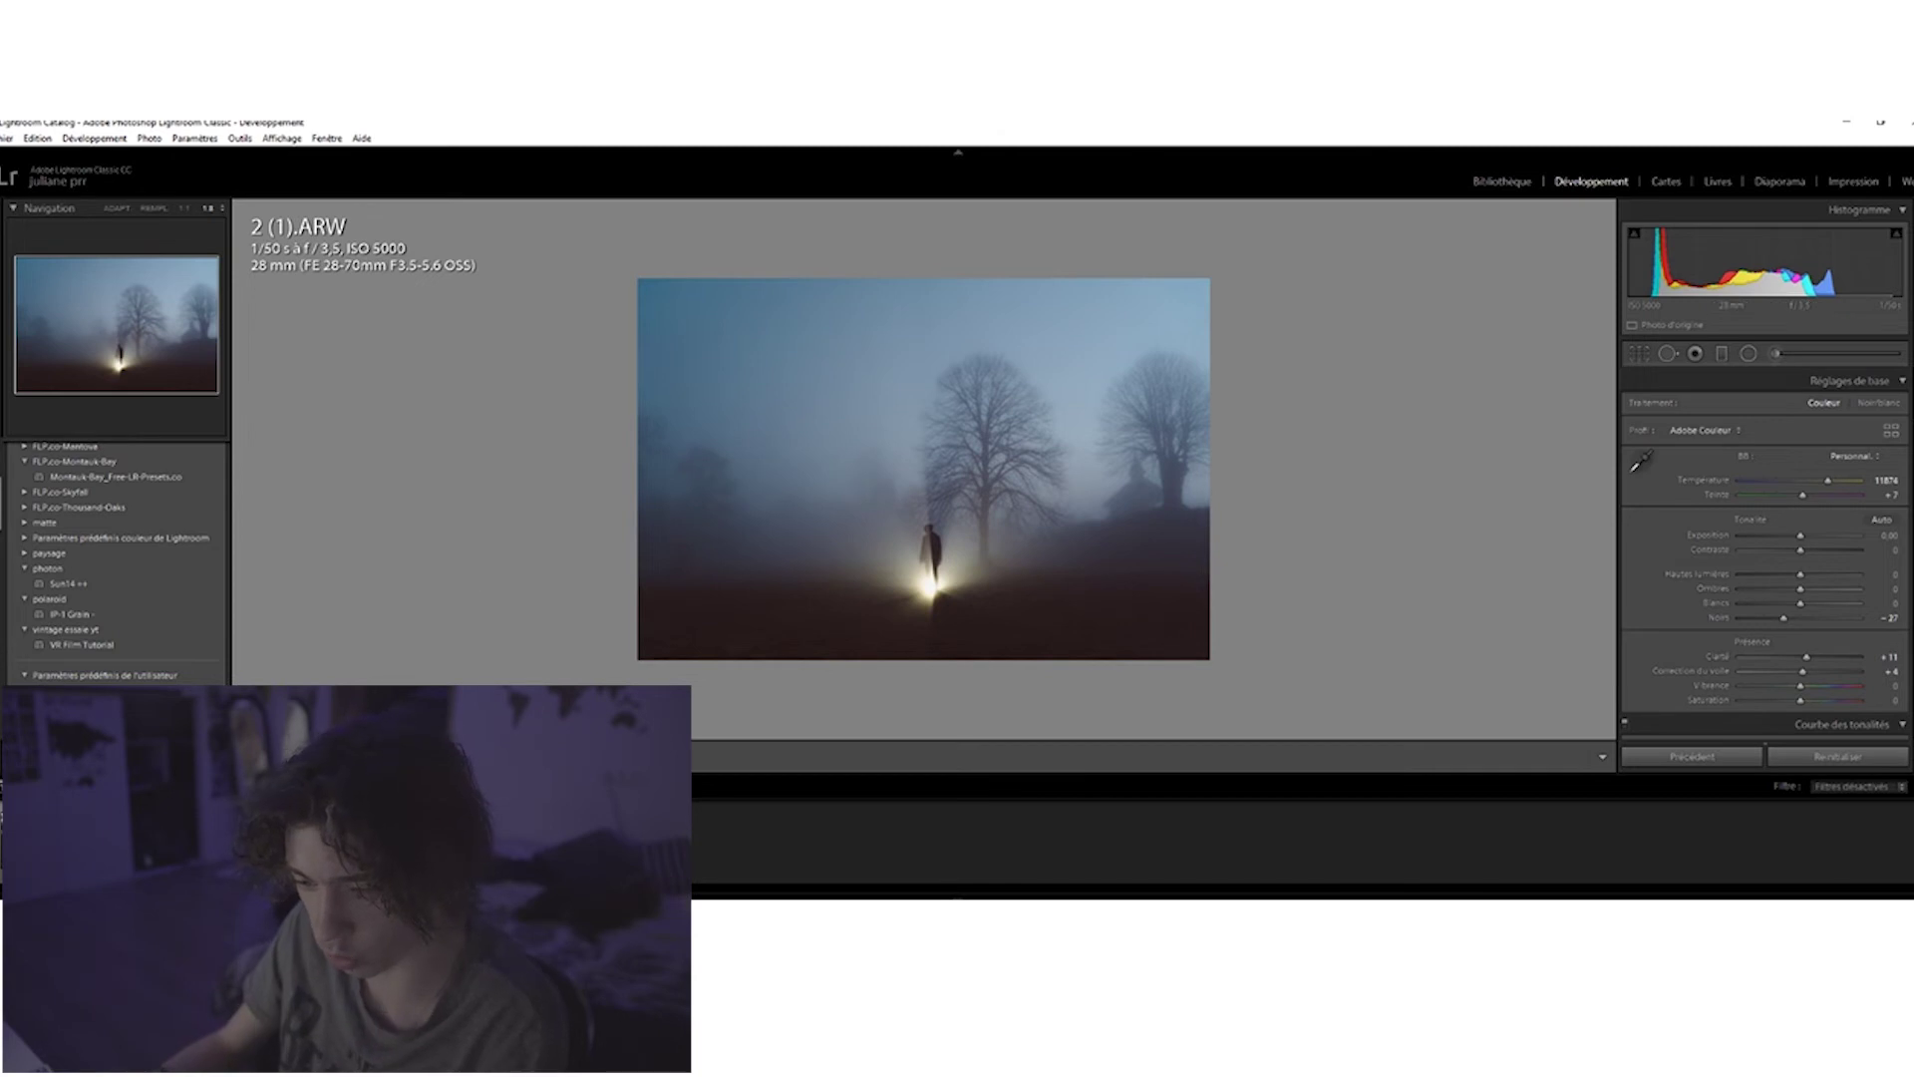
key("y")
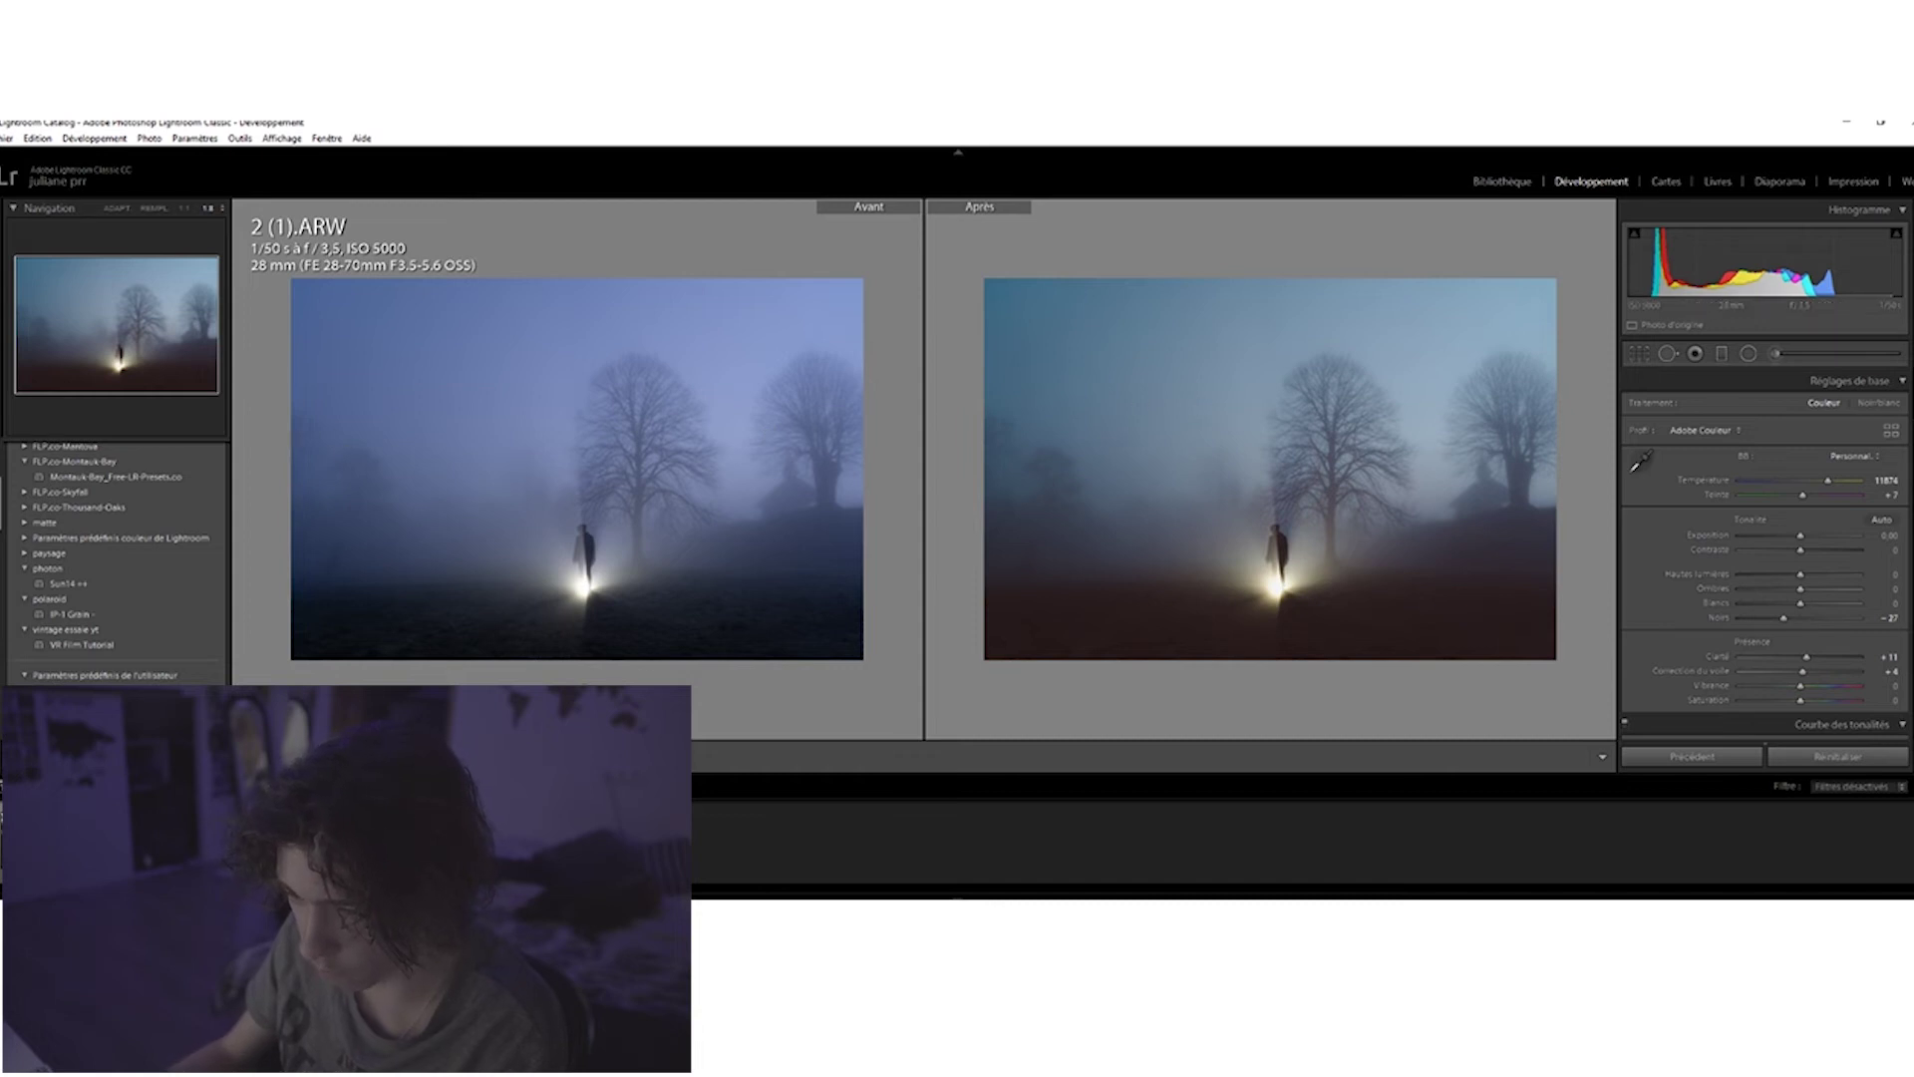
left_click(589, 552)
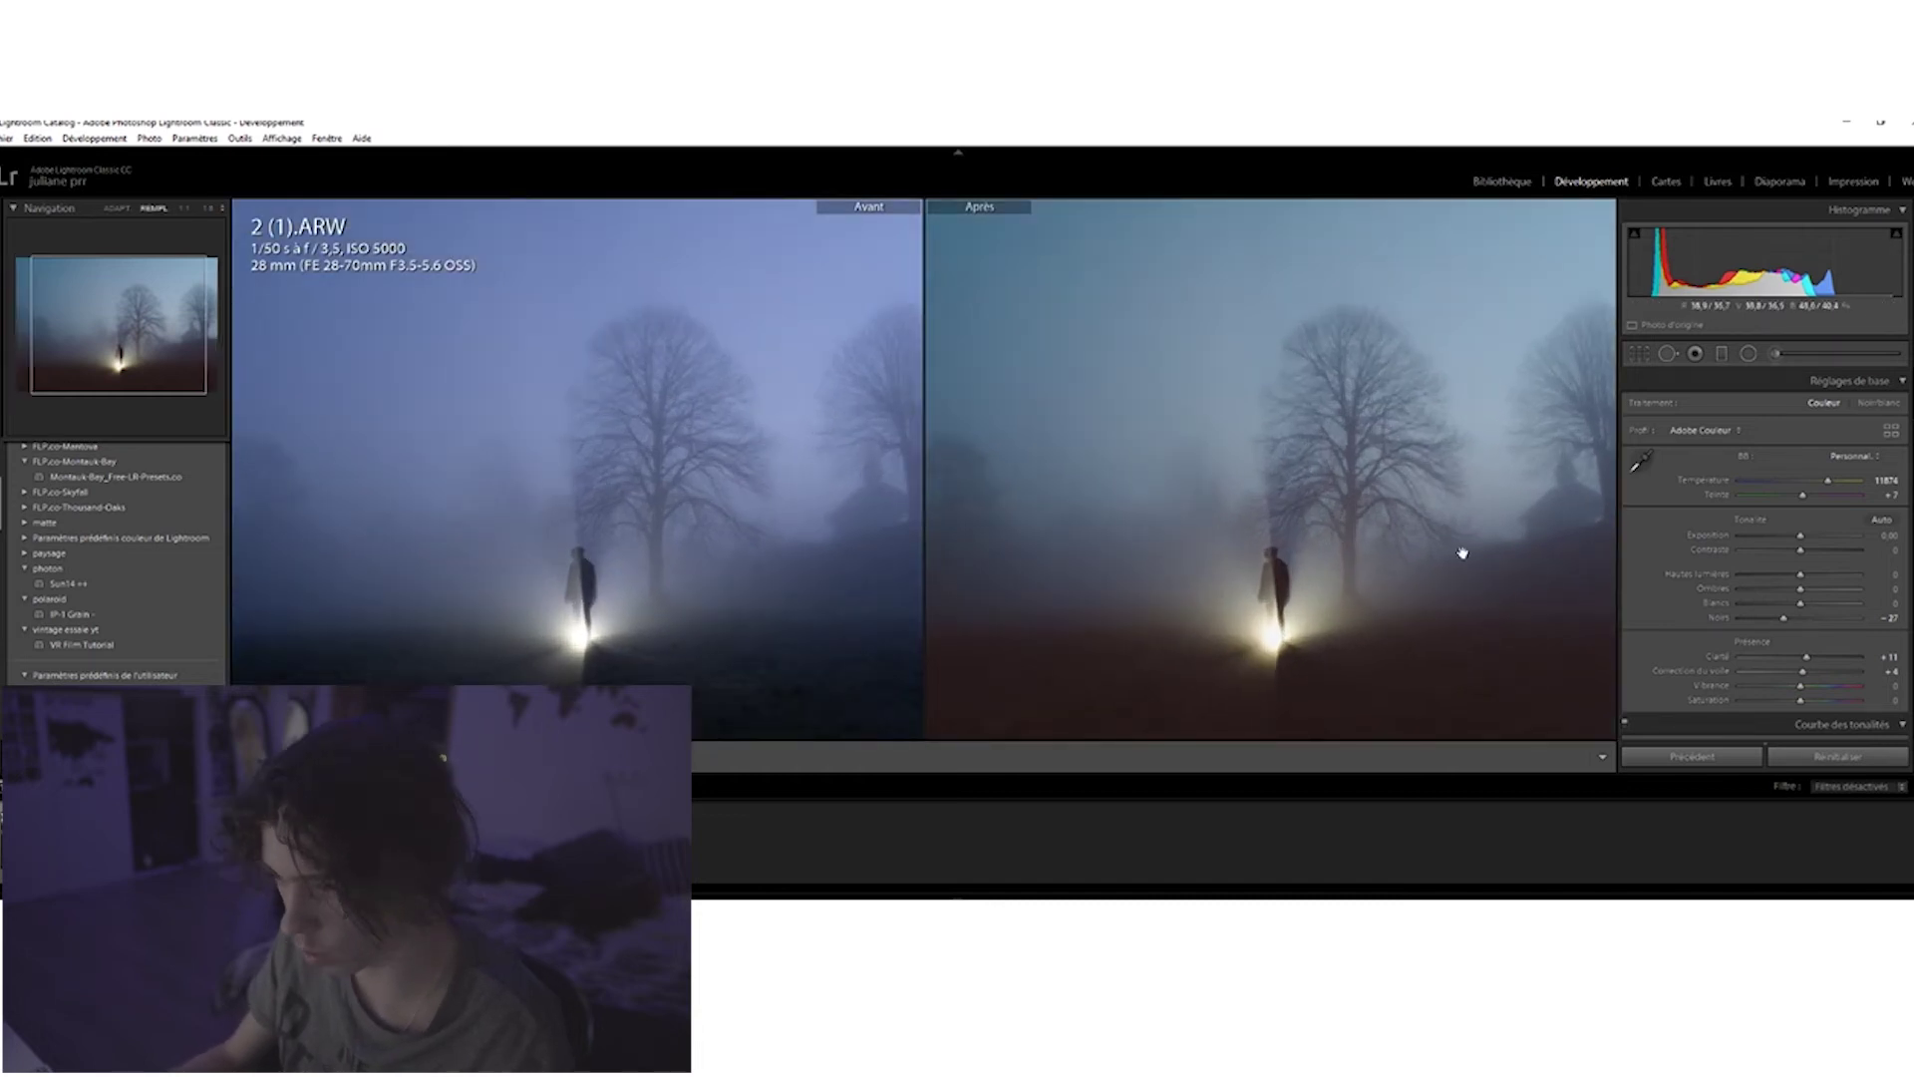
Inspect the silhouette and the tree up close in the before/after comparison.
left_click(1318, 548)
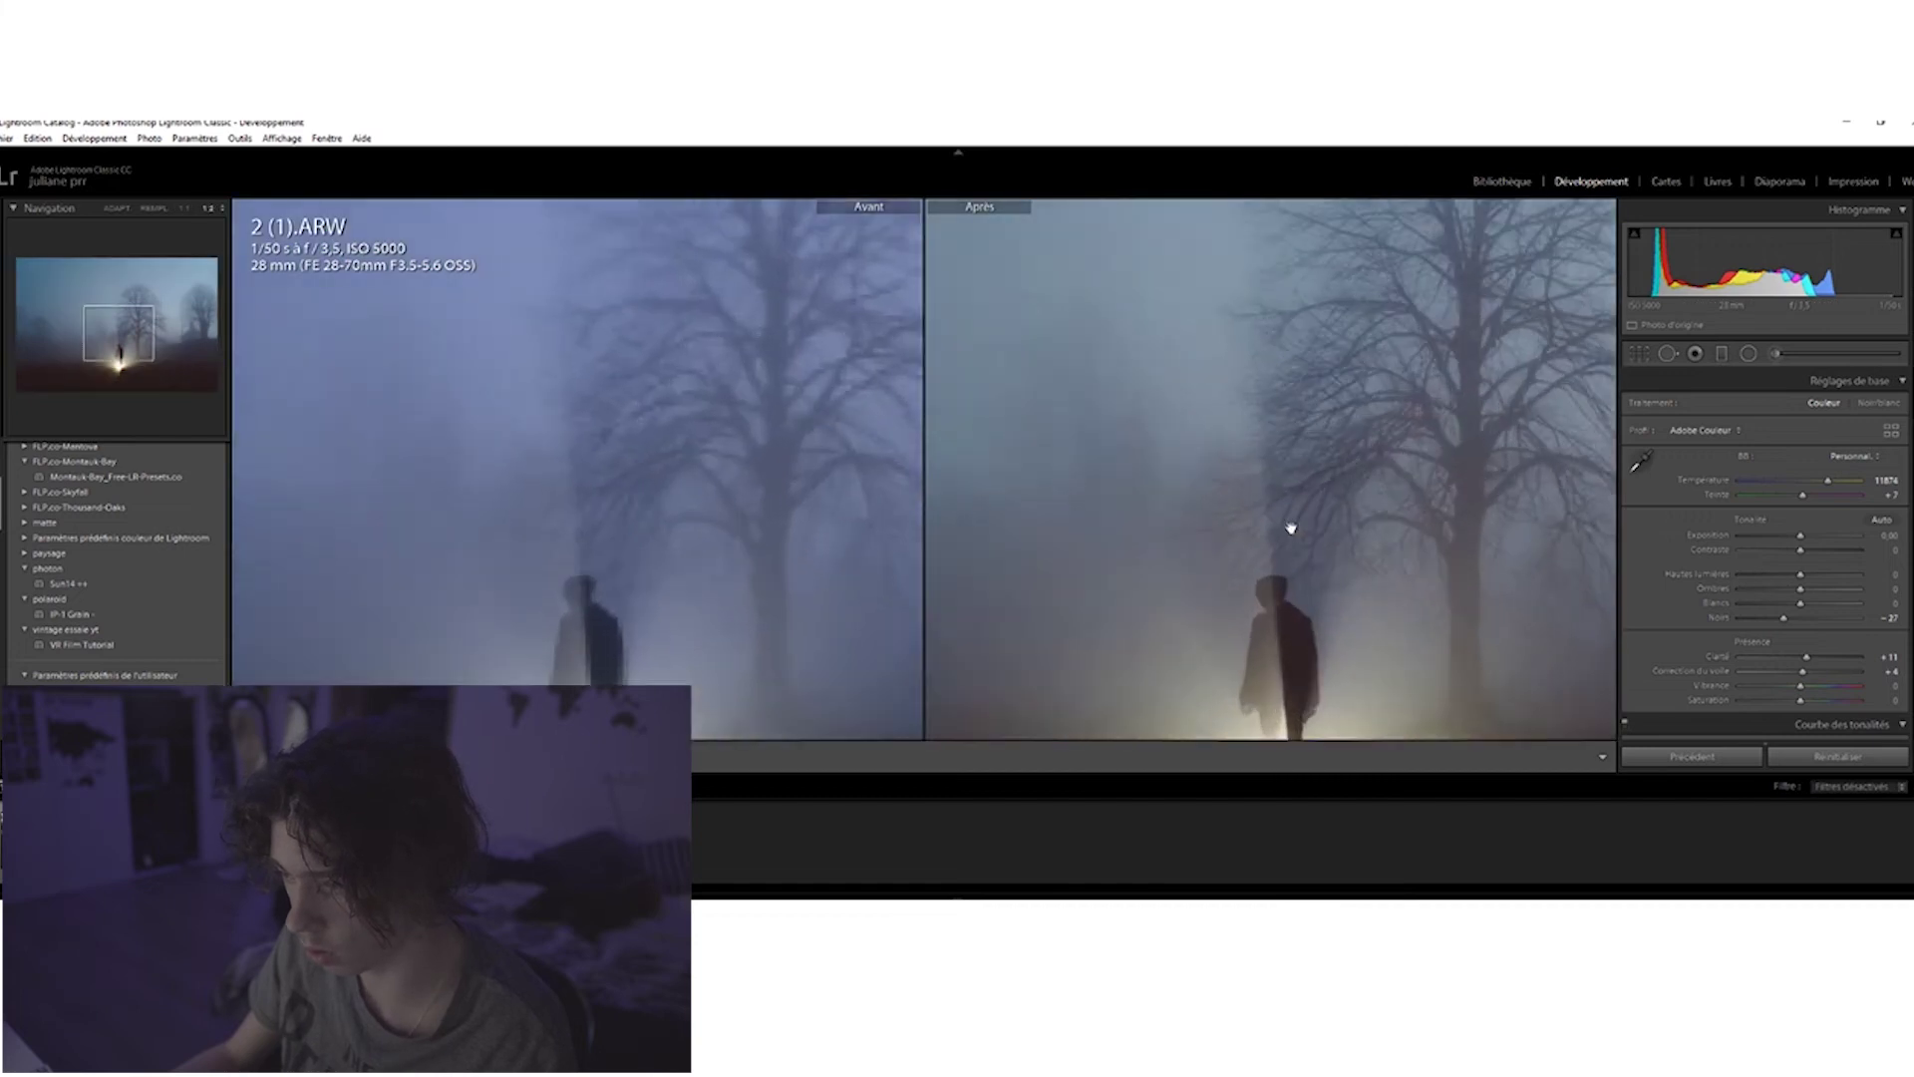
left_click_drag(1273, 525, 1056, 257)
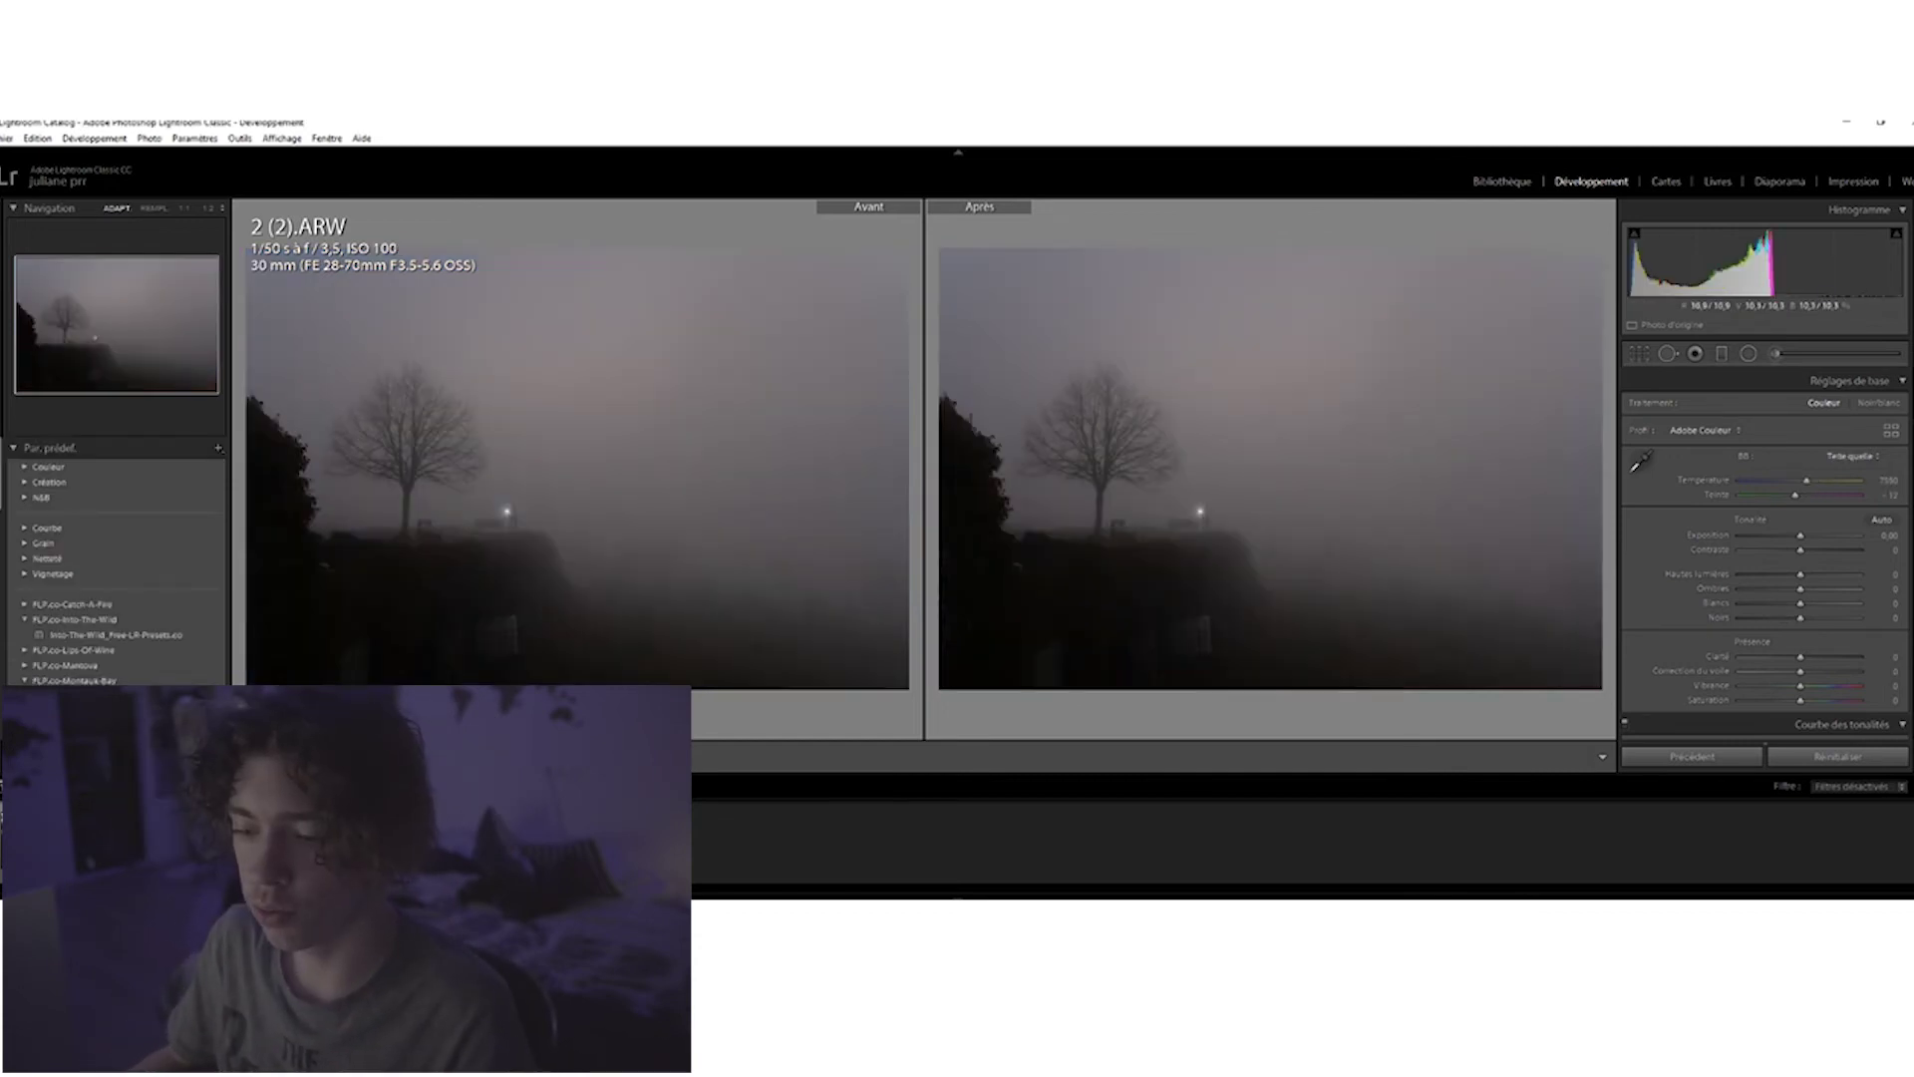
Show 2 (2).ARW without the comparison and set exposure to +0.35, contrast to +13 and shadows to about +60, checking the figure up close.
key("y")
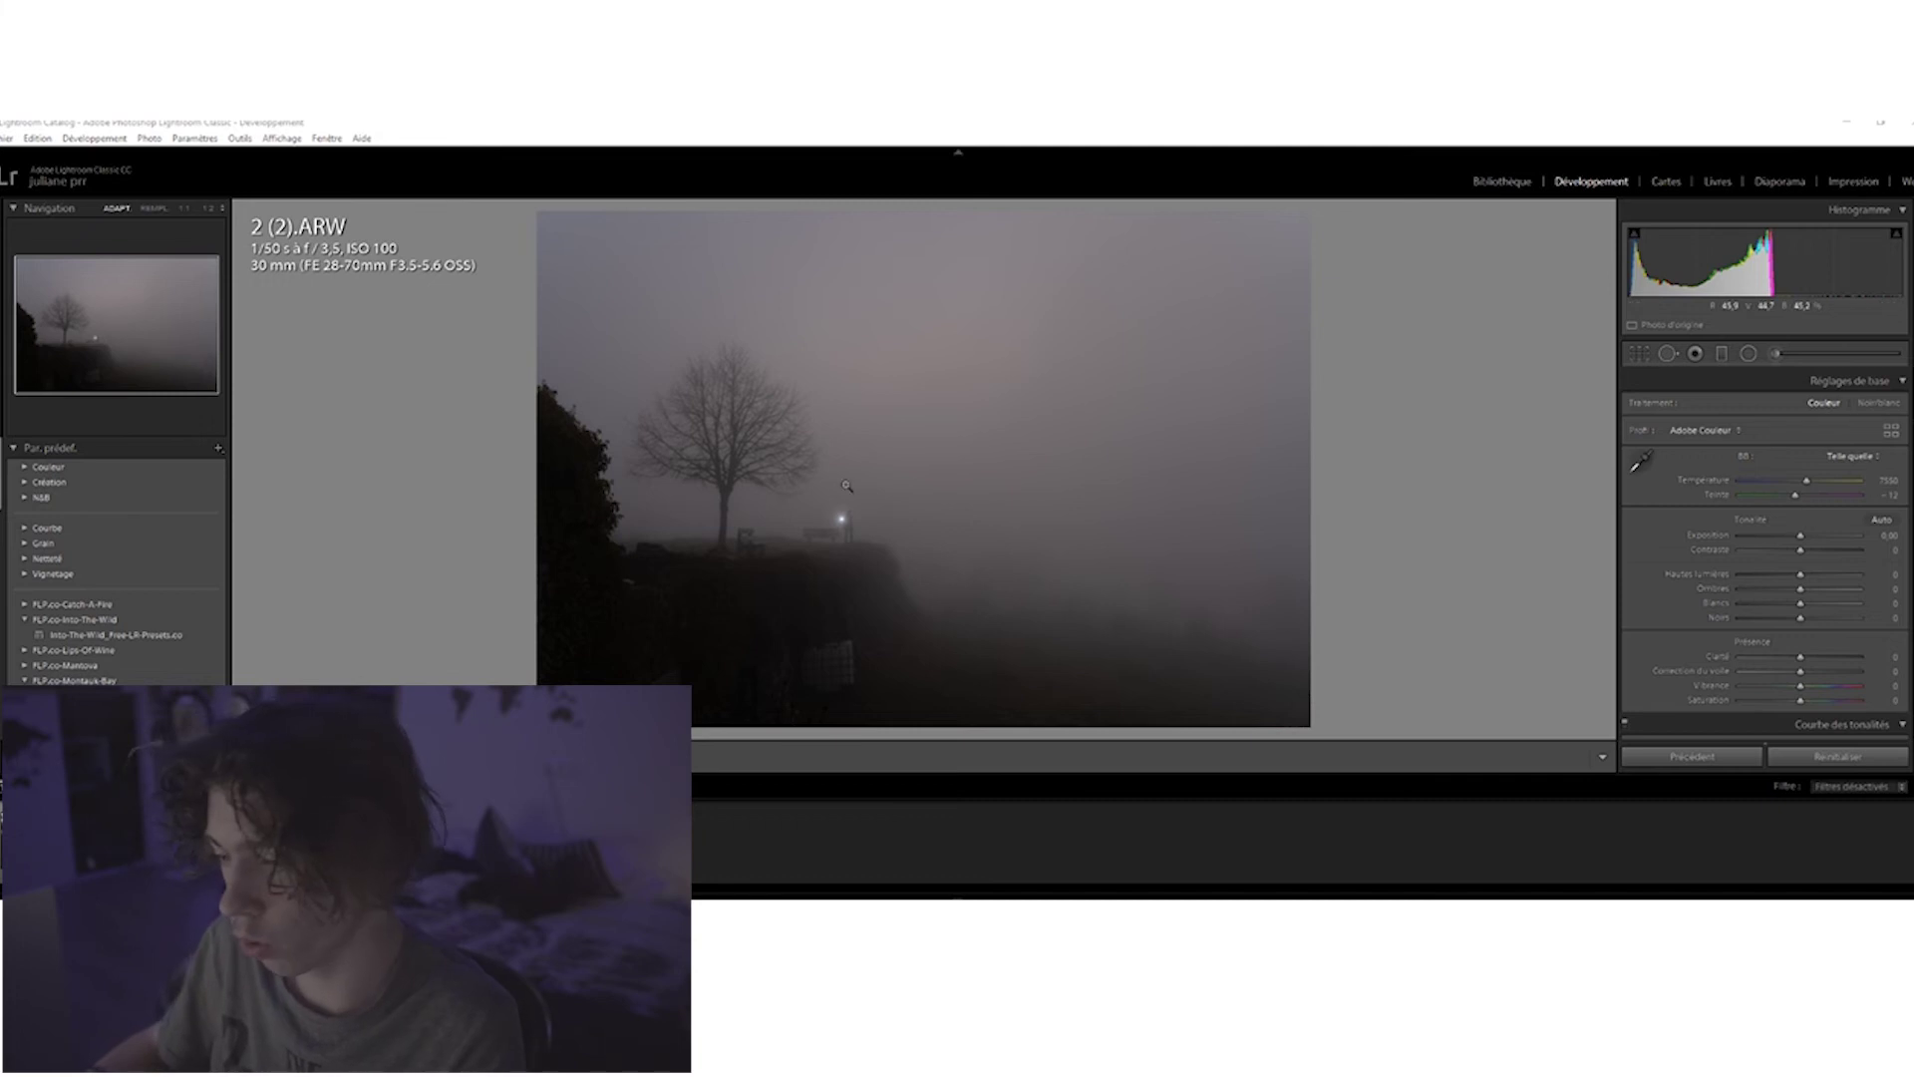
left_click_drag(1801, 554, 1807, 543)
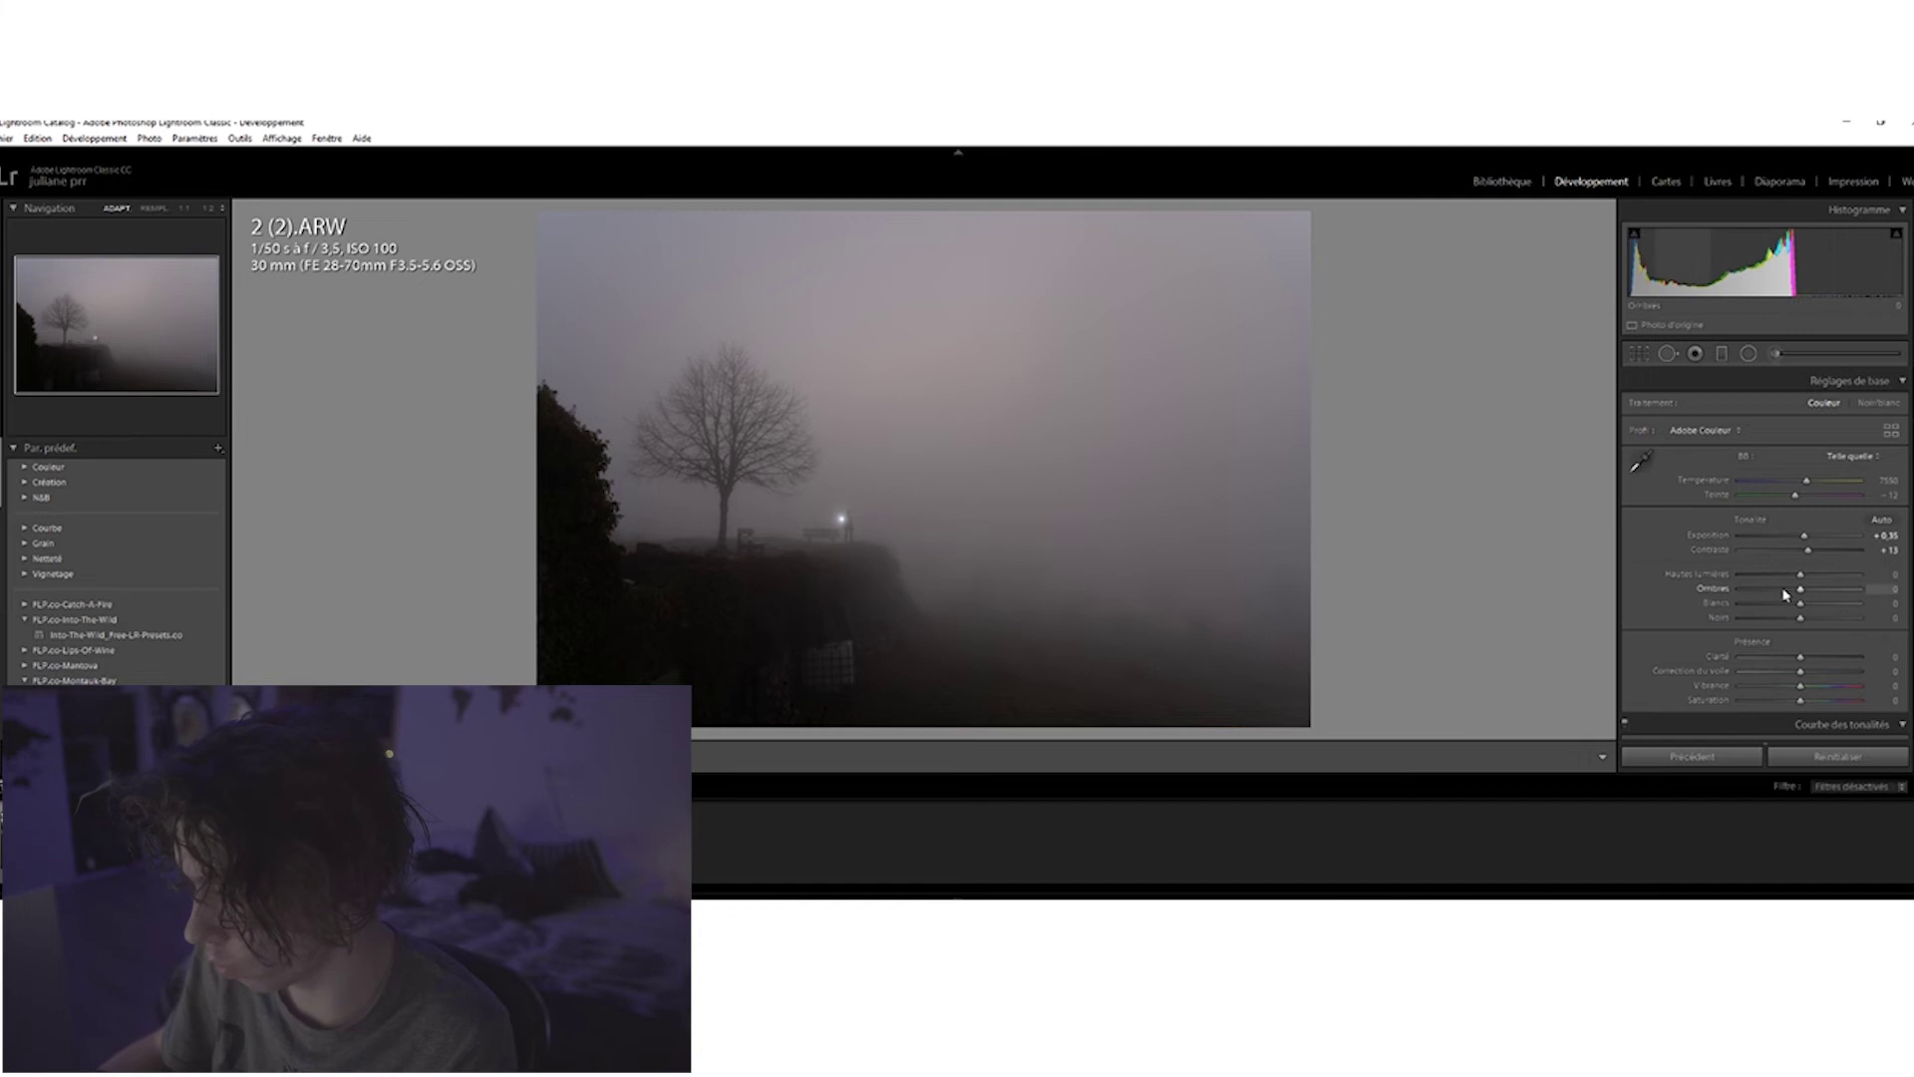
left_click_drag(1801, 594, 1820, 596)
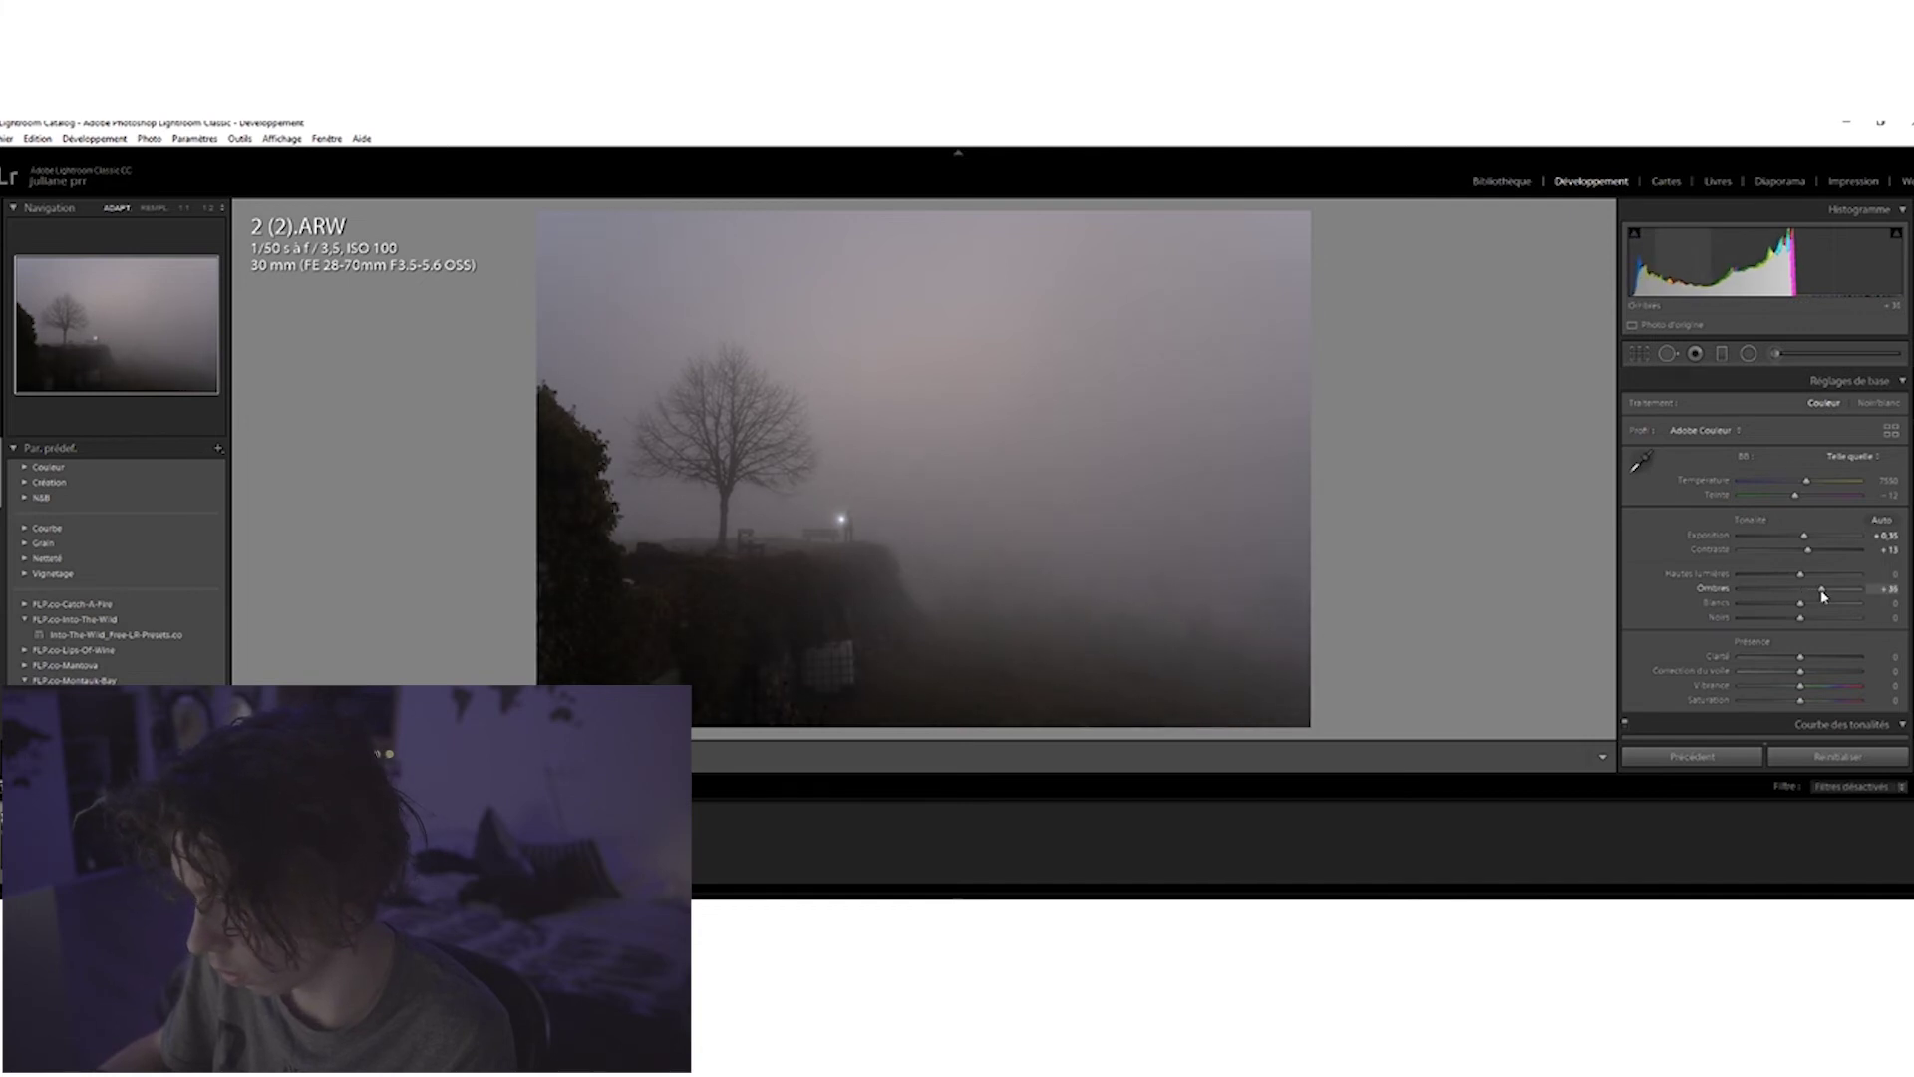
left_click(852, 523)
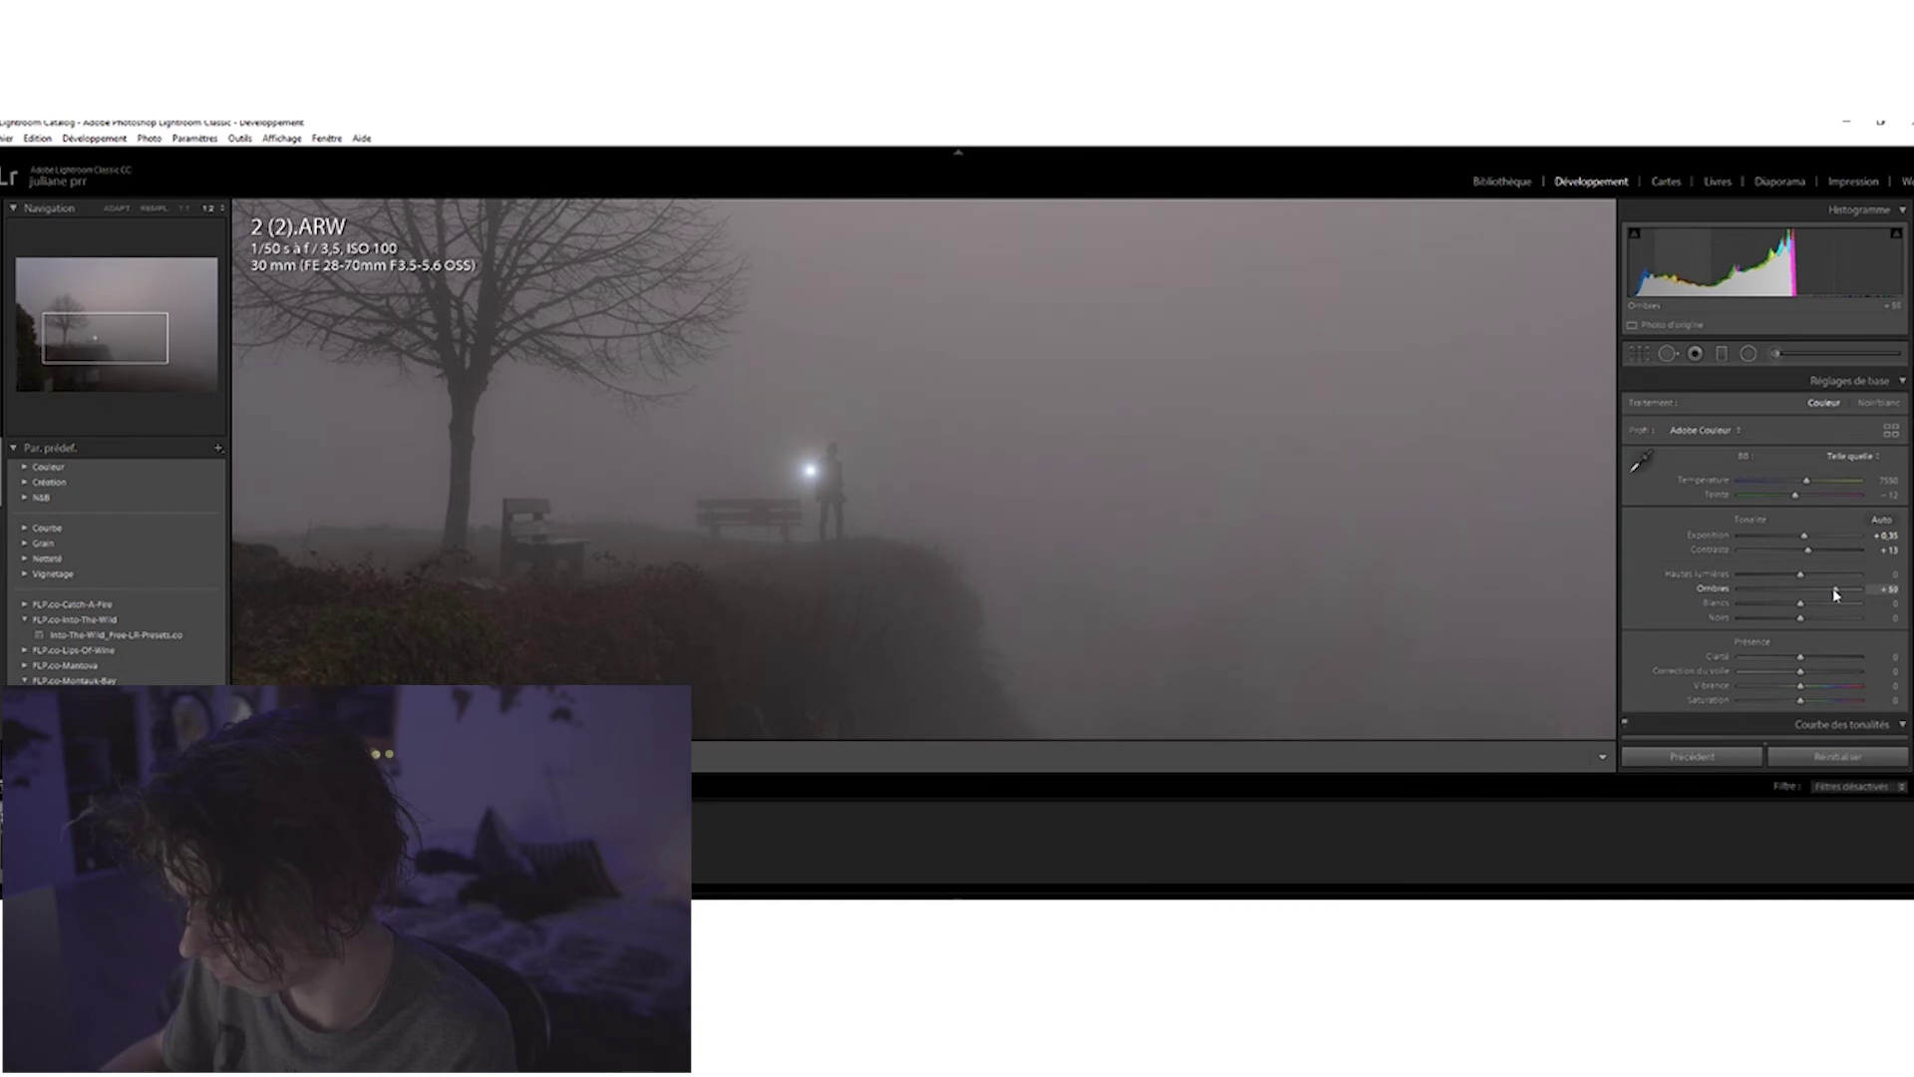
left_click(675, 579)
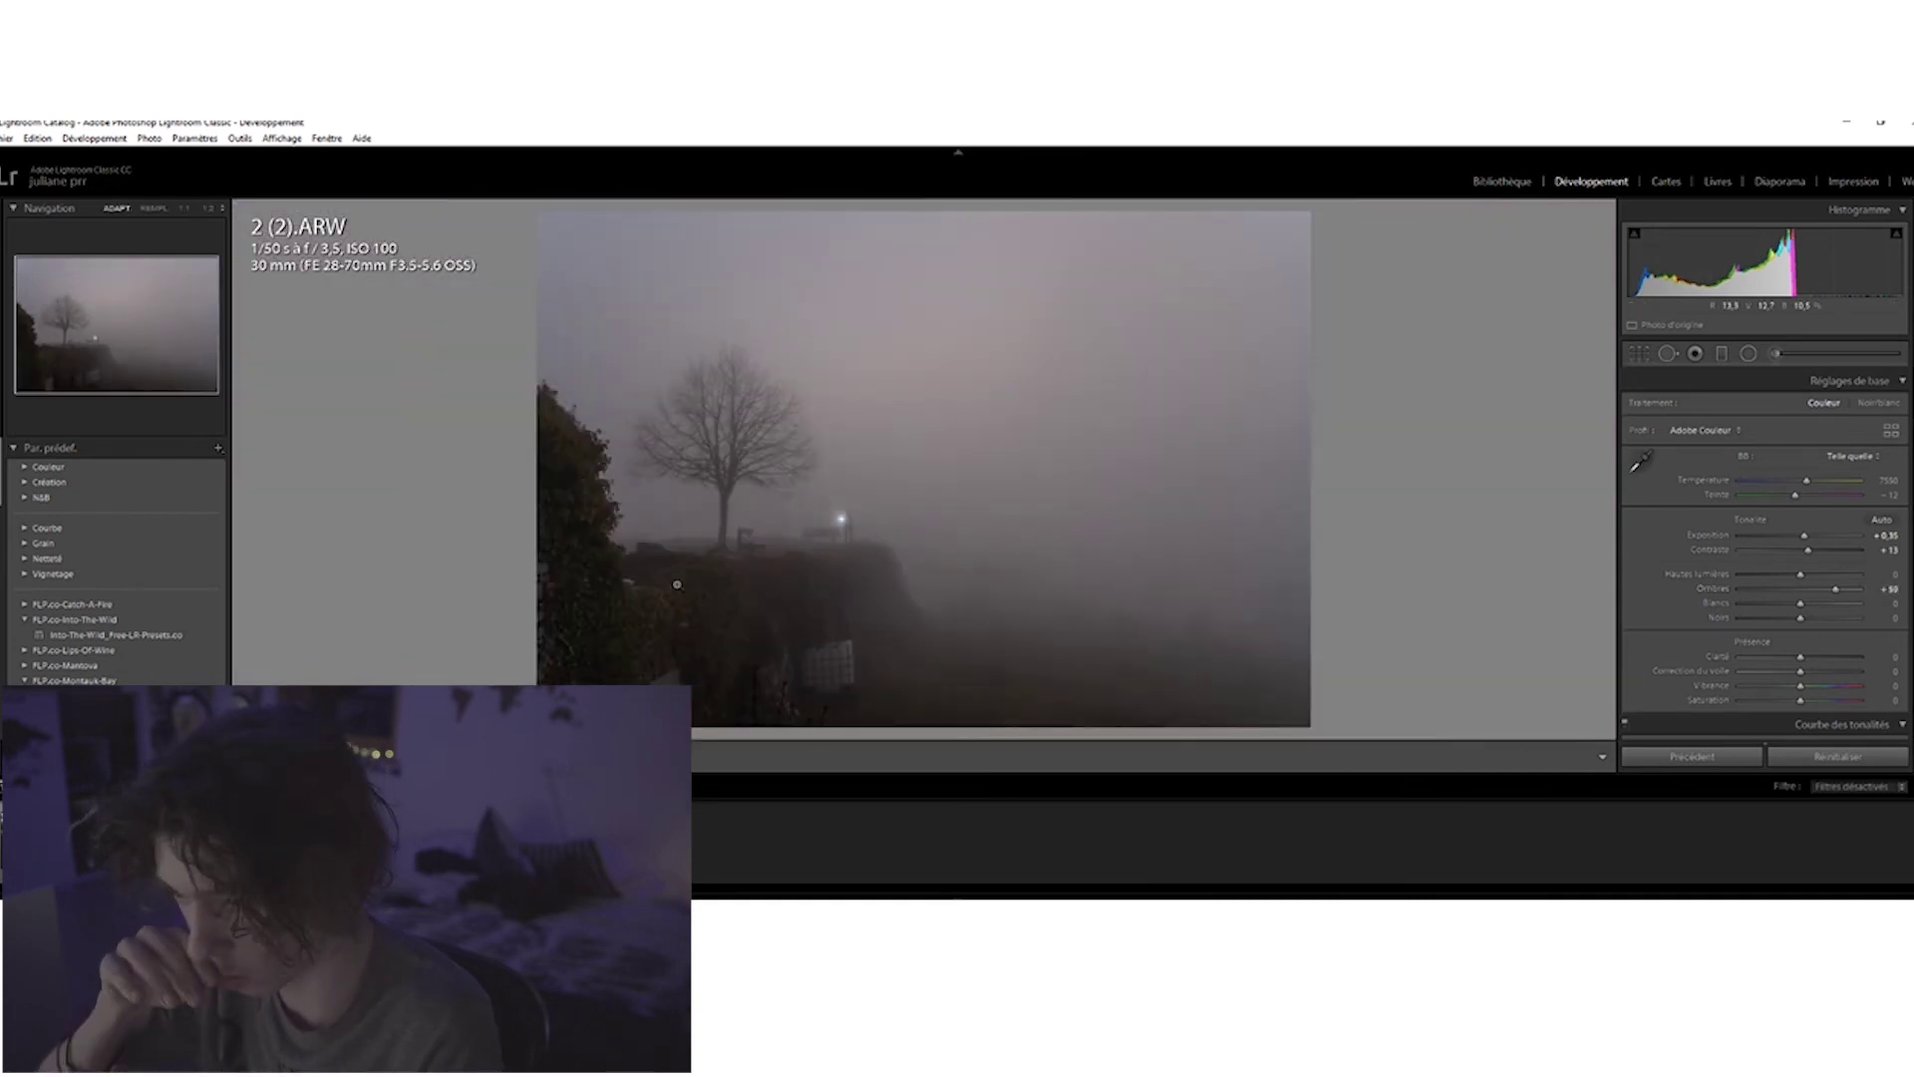
Set the photo's clarity to +12 and its dehaze to +11.
left_click_drag(1802, 660, 1815, 663)
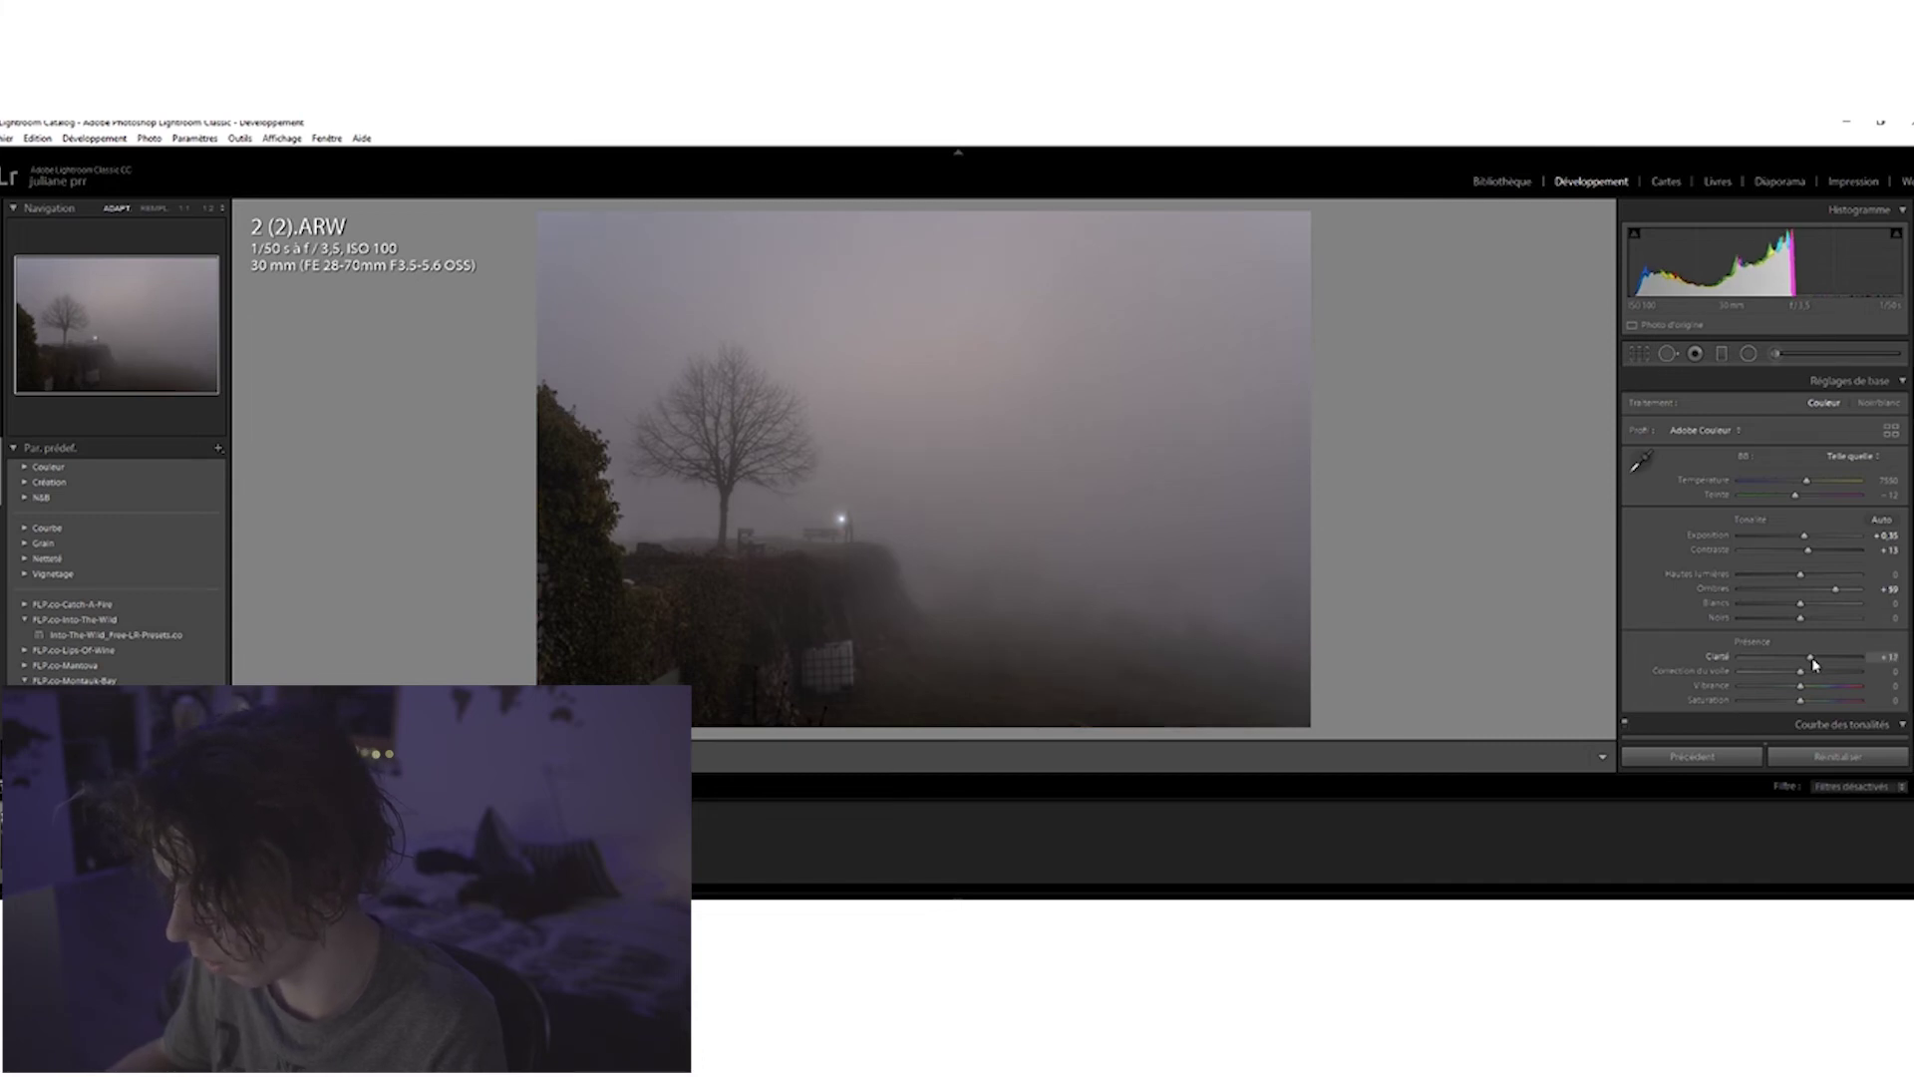
left_click_drag(1813, 664, 1813, 664)
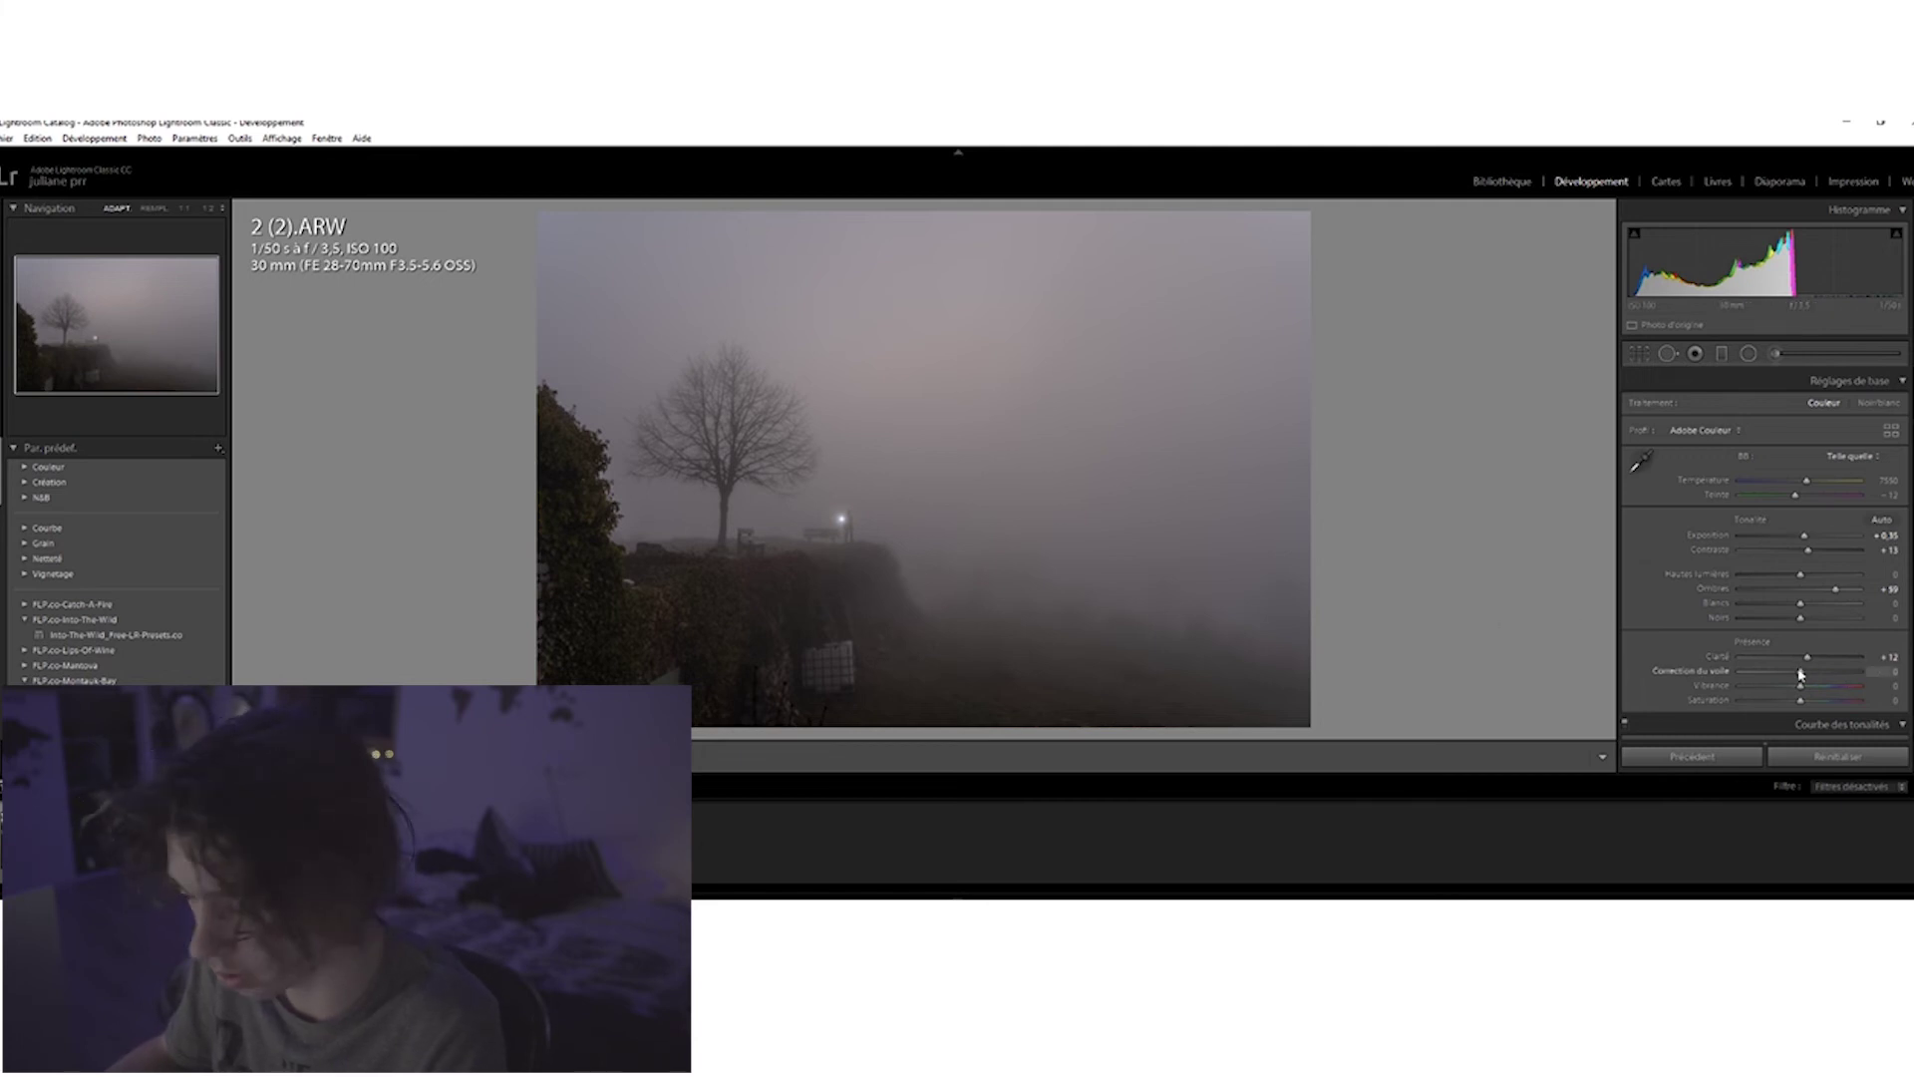
left_click_drag(1800, 675, 1806, 677)
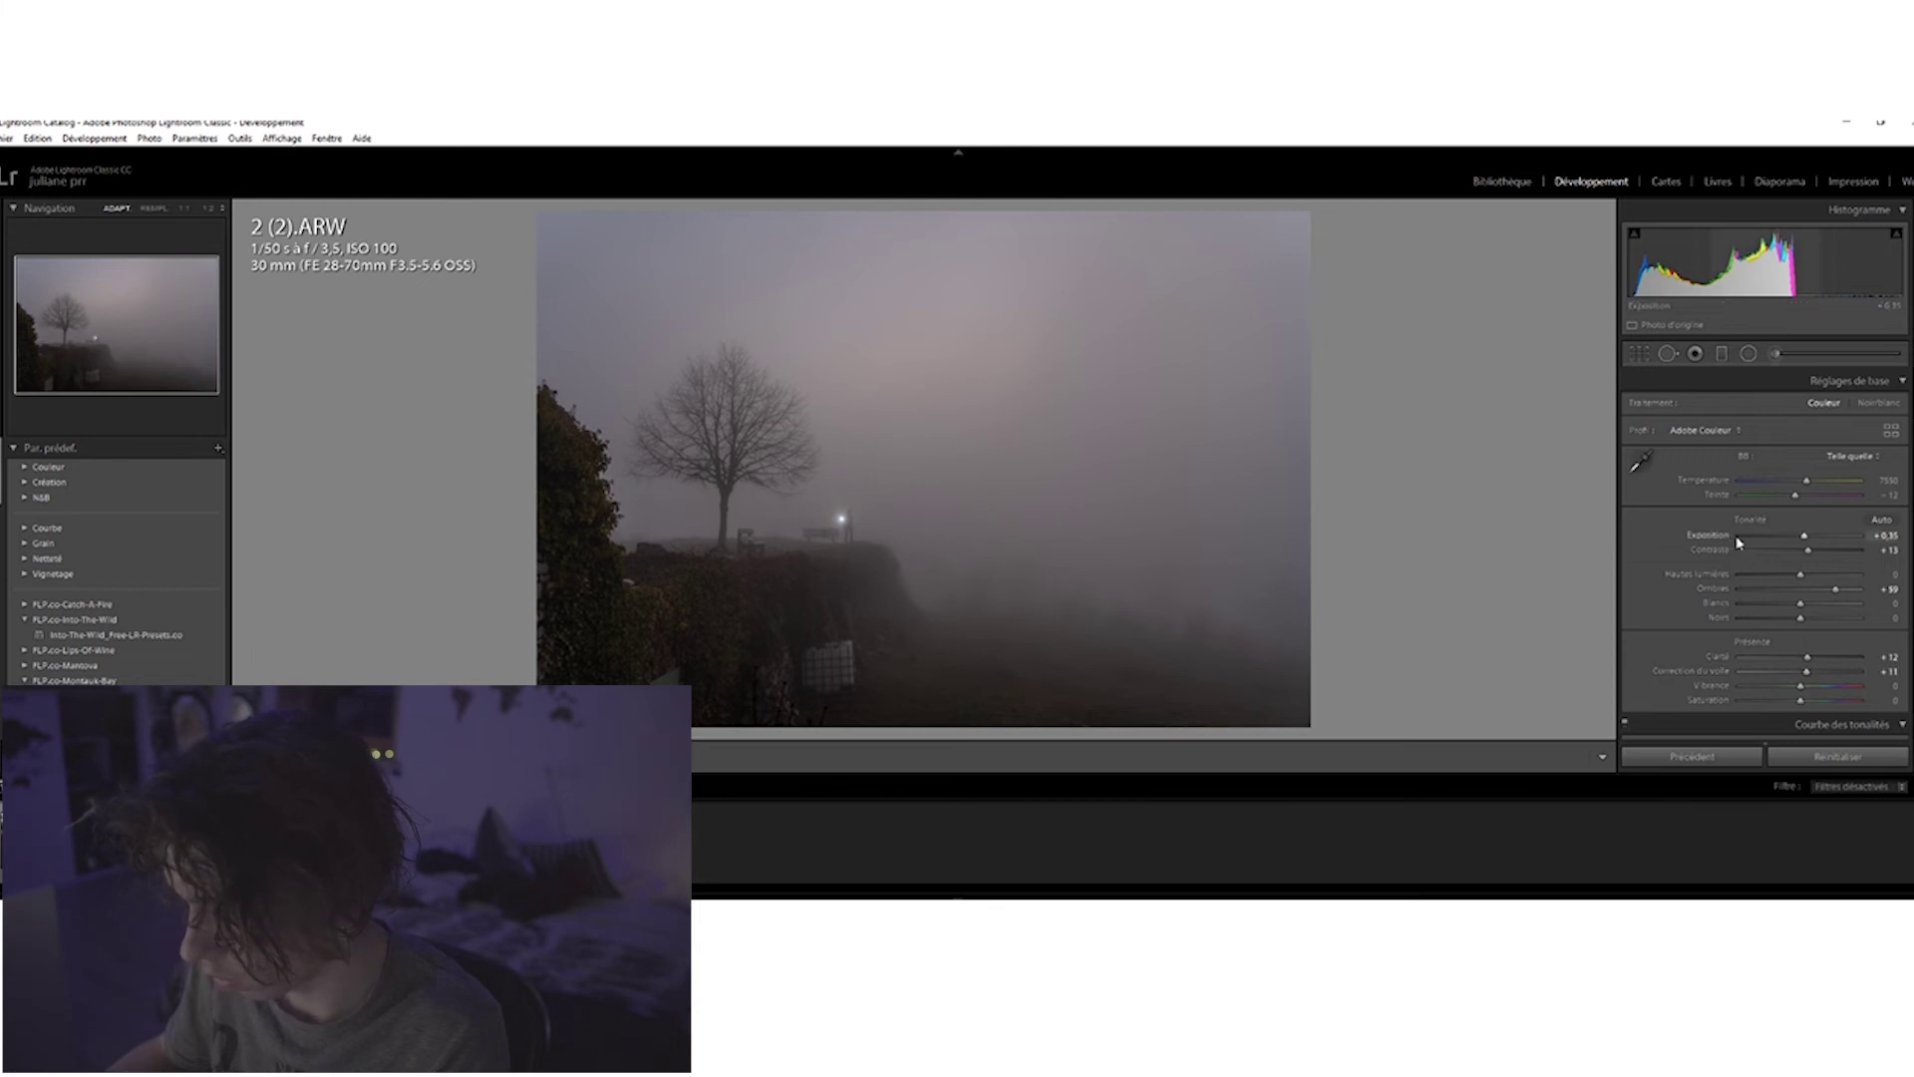
Warm the white balance to a temperature of about 9731 and check the area around the light.
left_click_drag(1806, 480, 1824, 486)
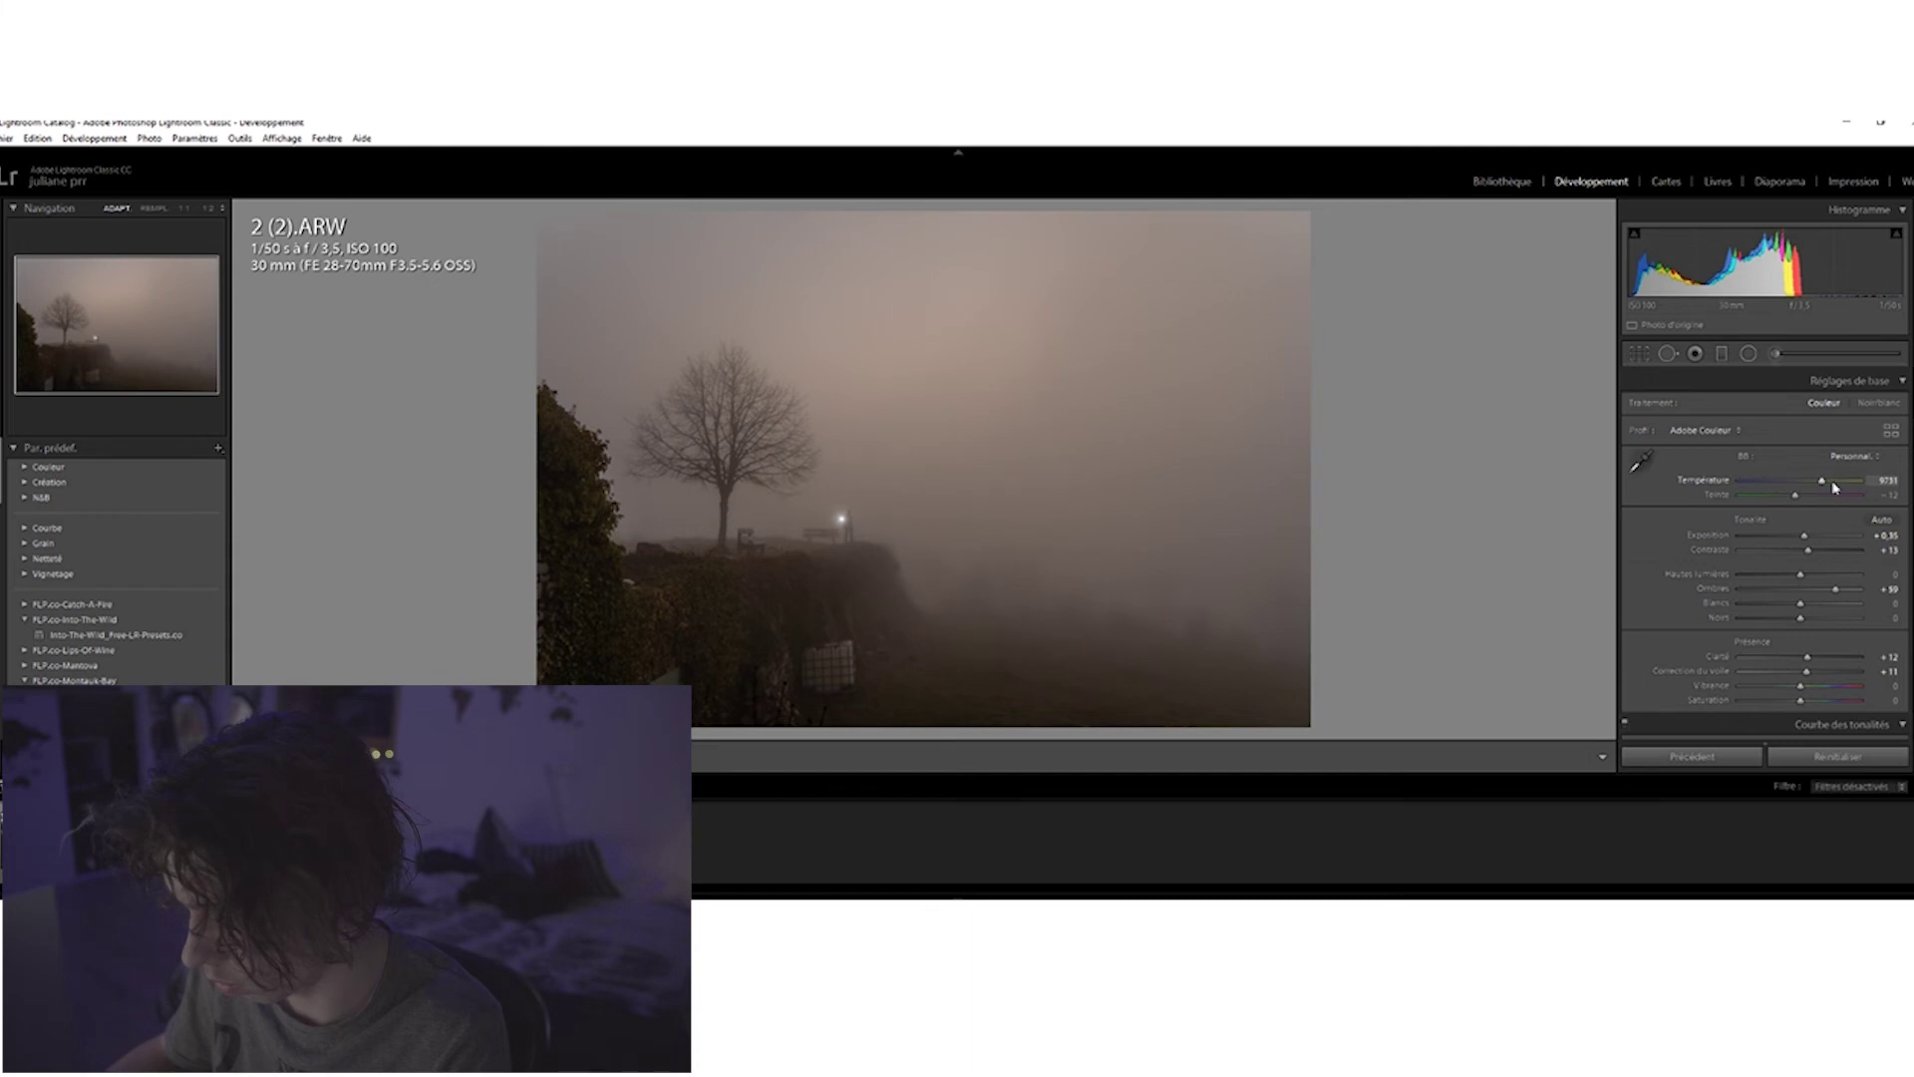
left_click(860, 539)
left_click(871, 589)
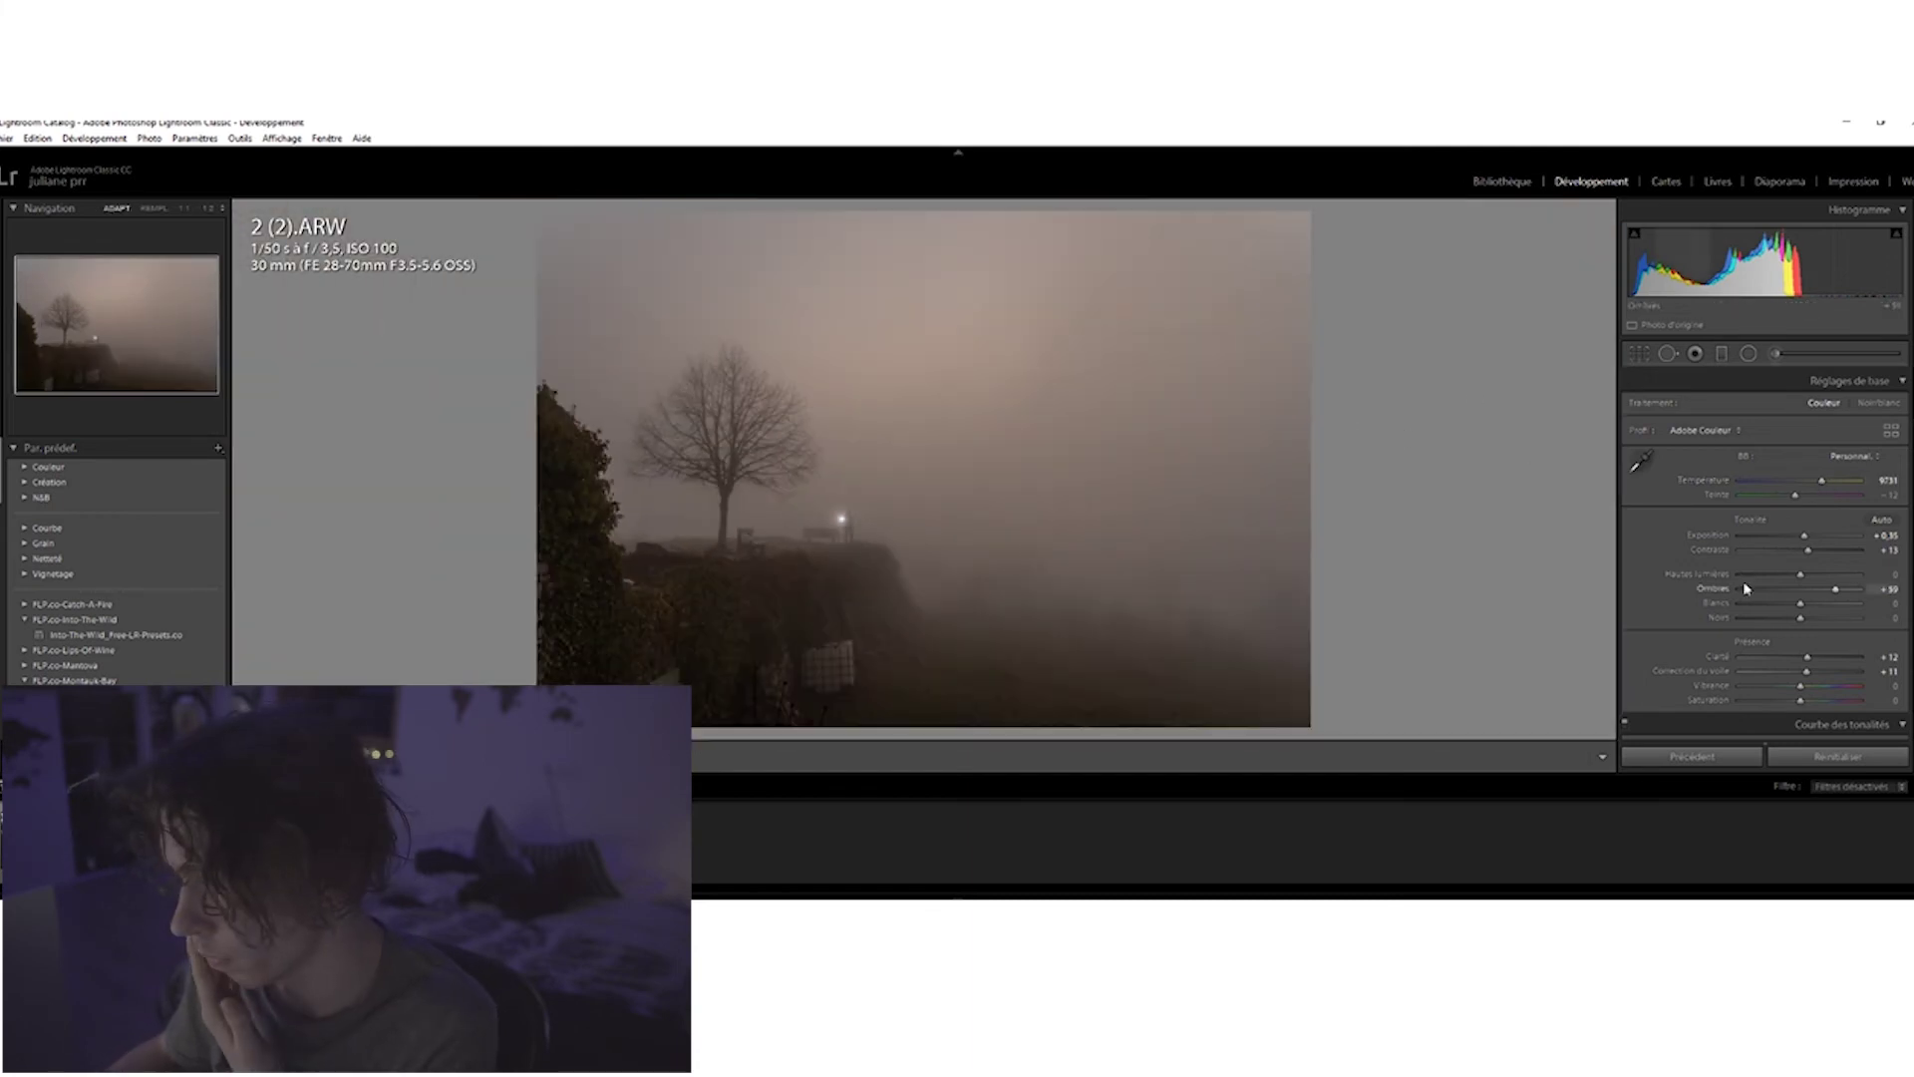
Shape an RGB tone curve with lifted blacks, darker shadows and softened whites, and compare the photo with and without it.
scroll(1666, 534, "down", 5)
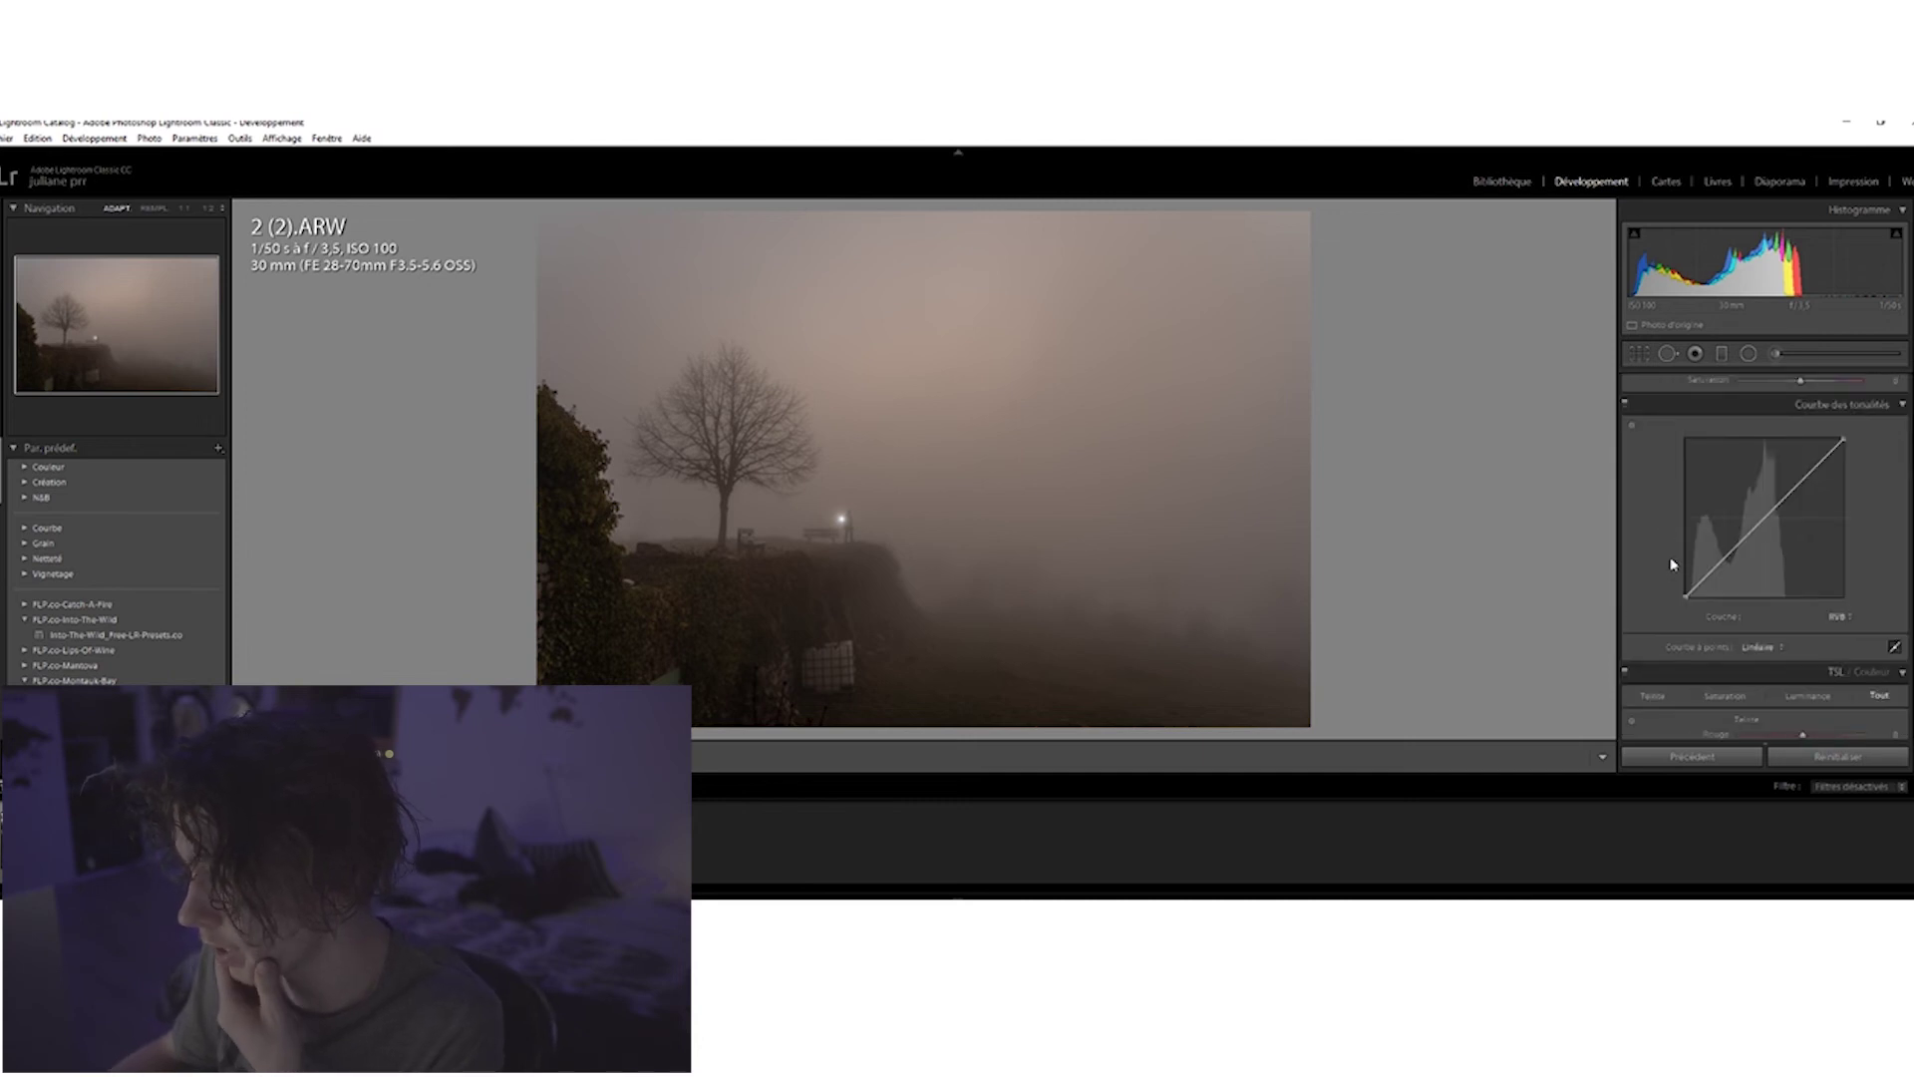
left_click_drag(1765, 517, 1682, 589)
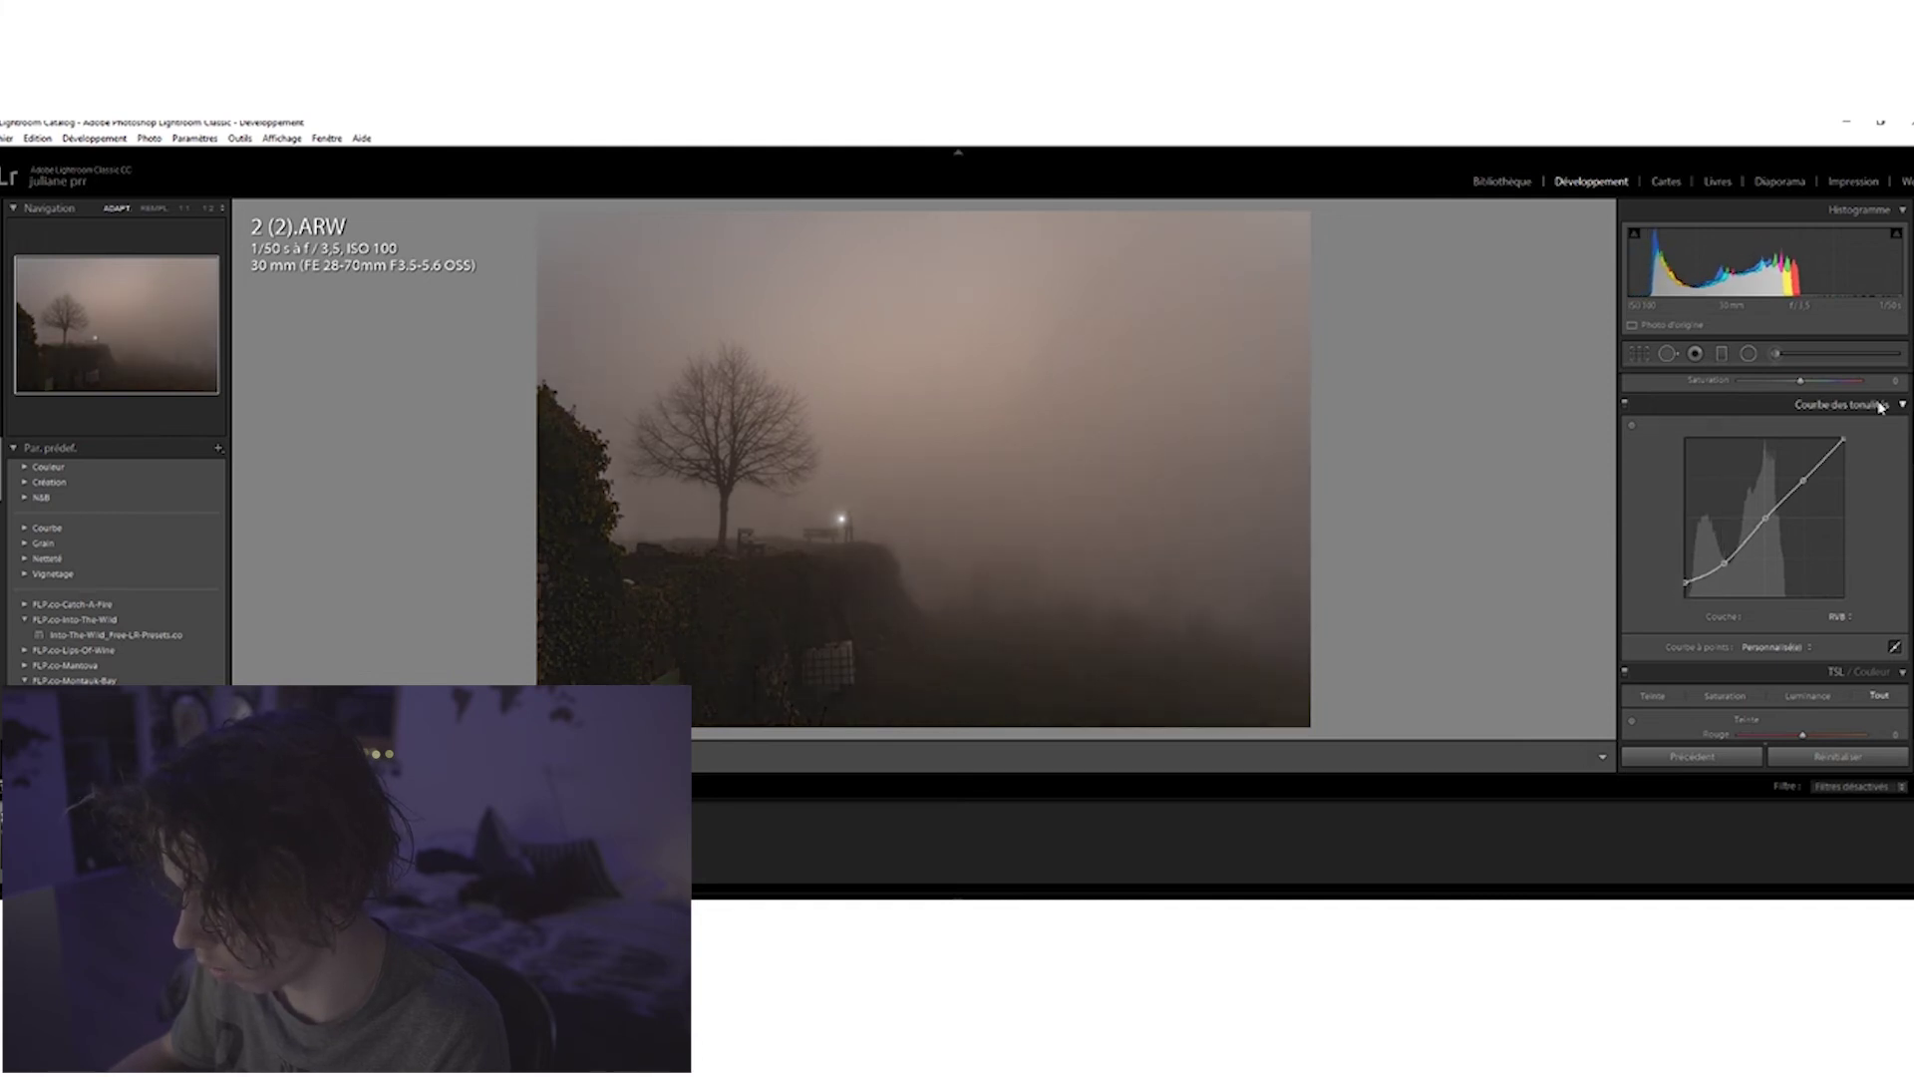
left_click_drag(1829, 455, 1849, 450)
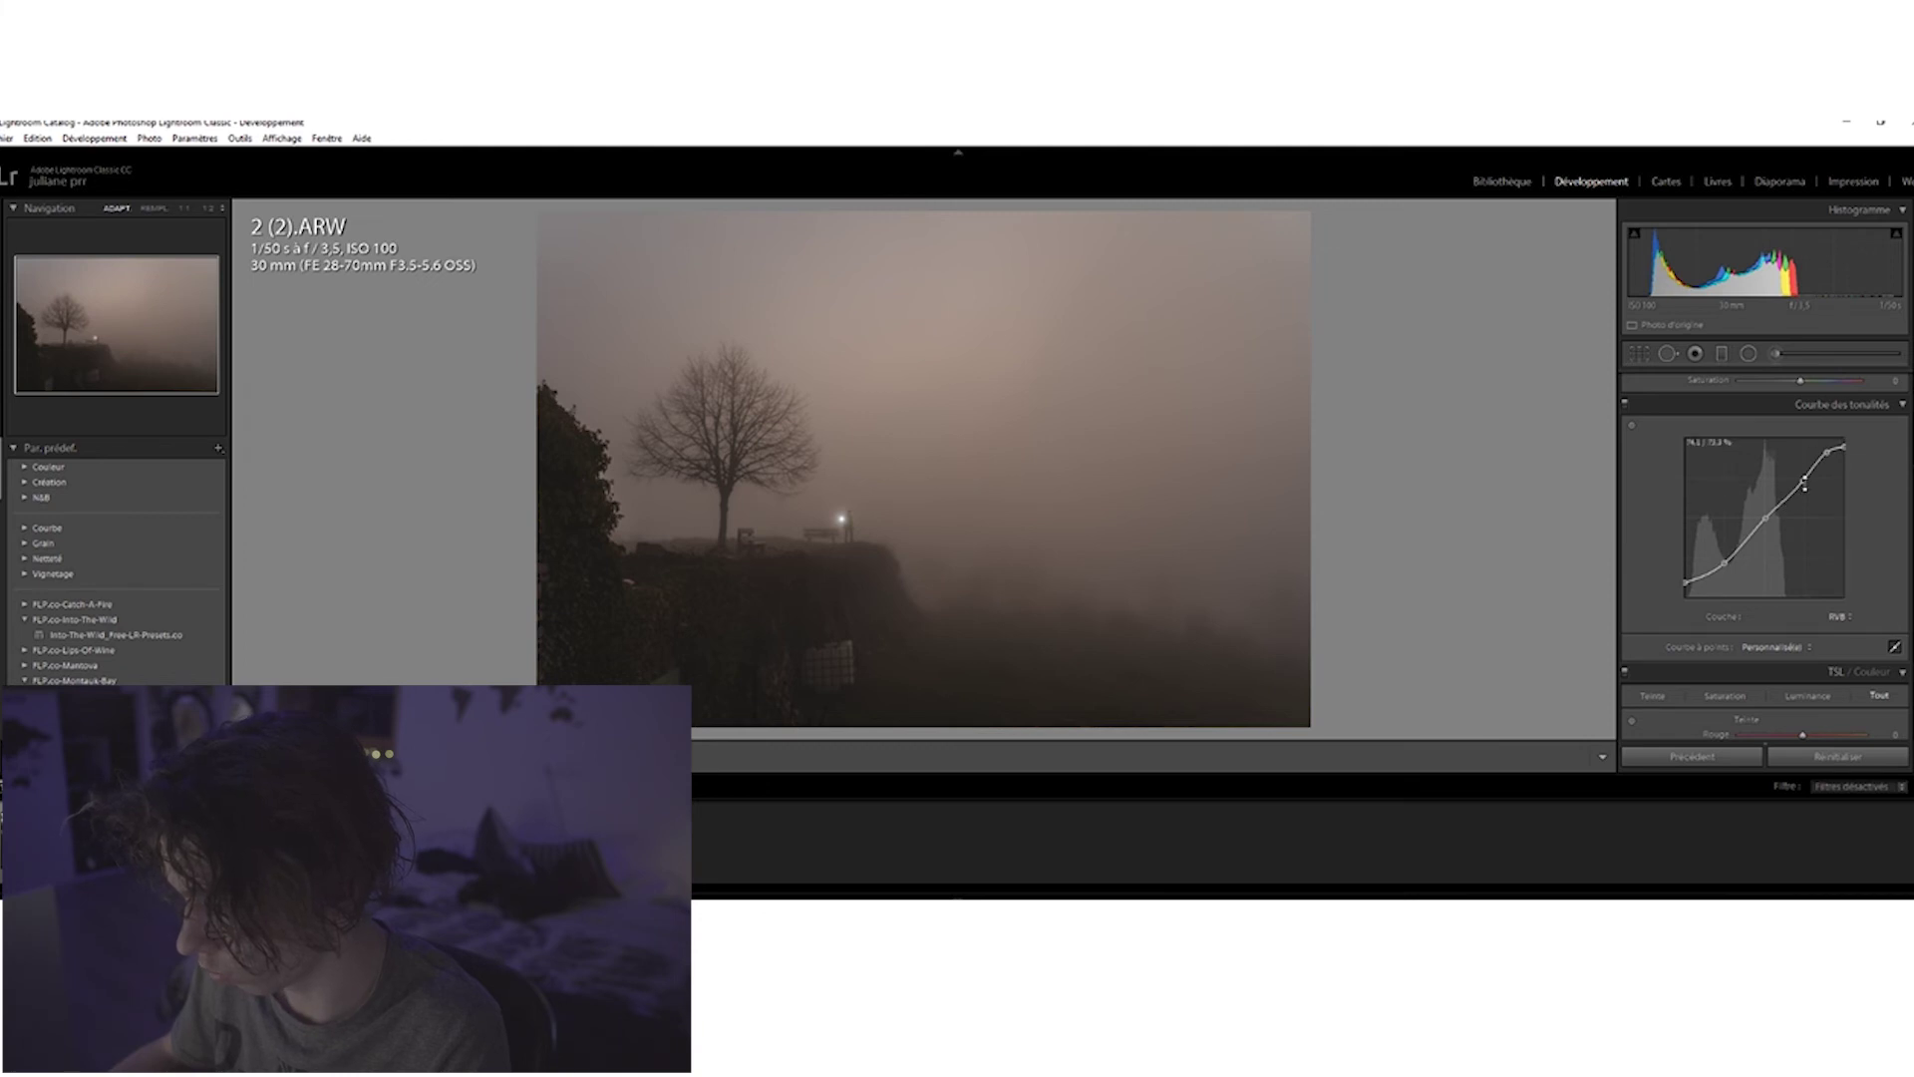
left_click(1624, 404)
left_click(1625, 404)
left_click(1624, 403)
left_click(1625, 403)
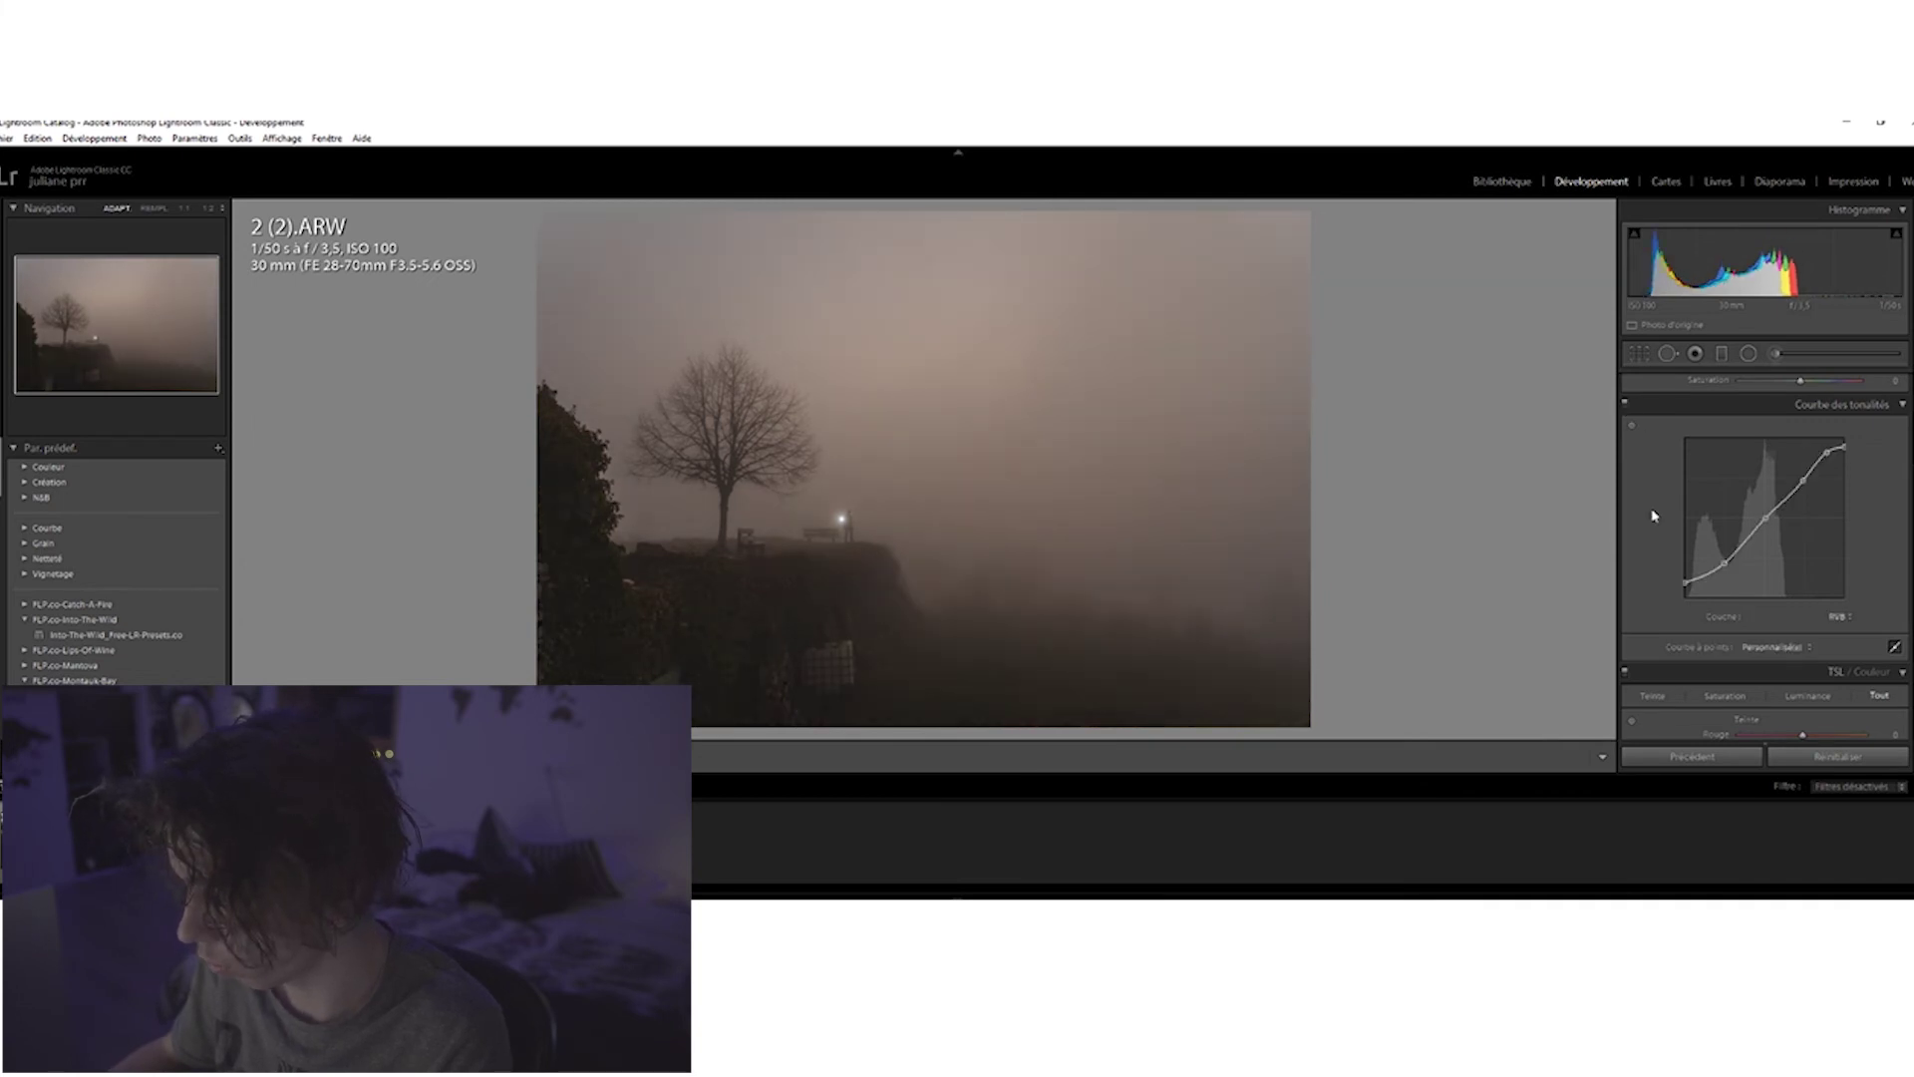
Raise the orange luminance to about +15 in the HSL adjustments.
scroll(1653, 515, "down", 6)
left_click_drag(1807, 717, 1814, 717)
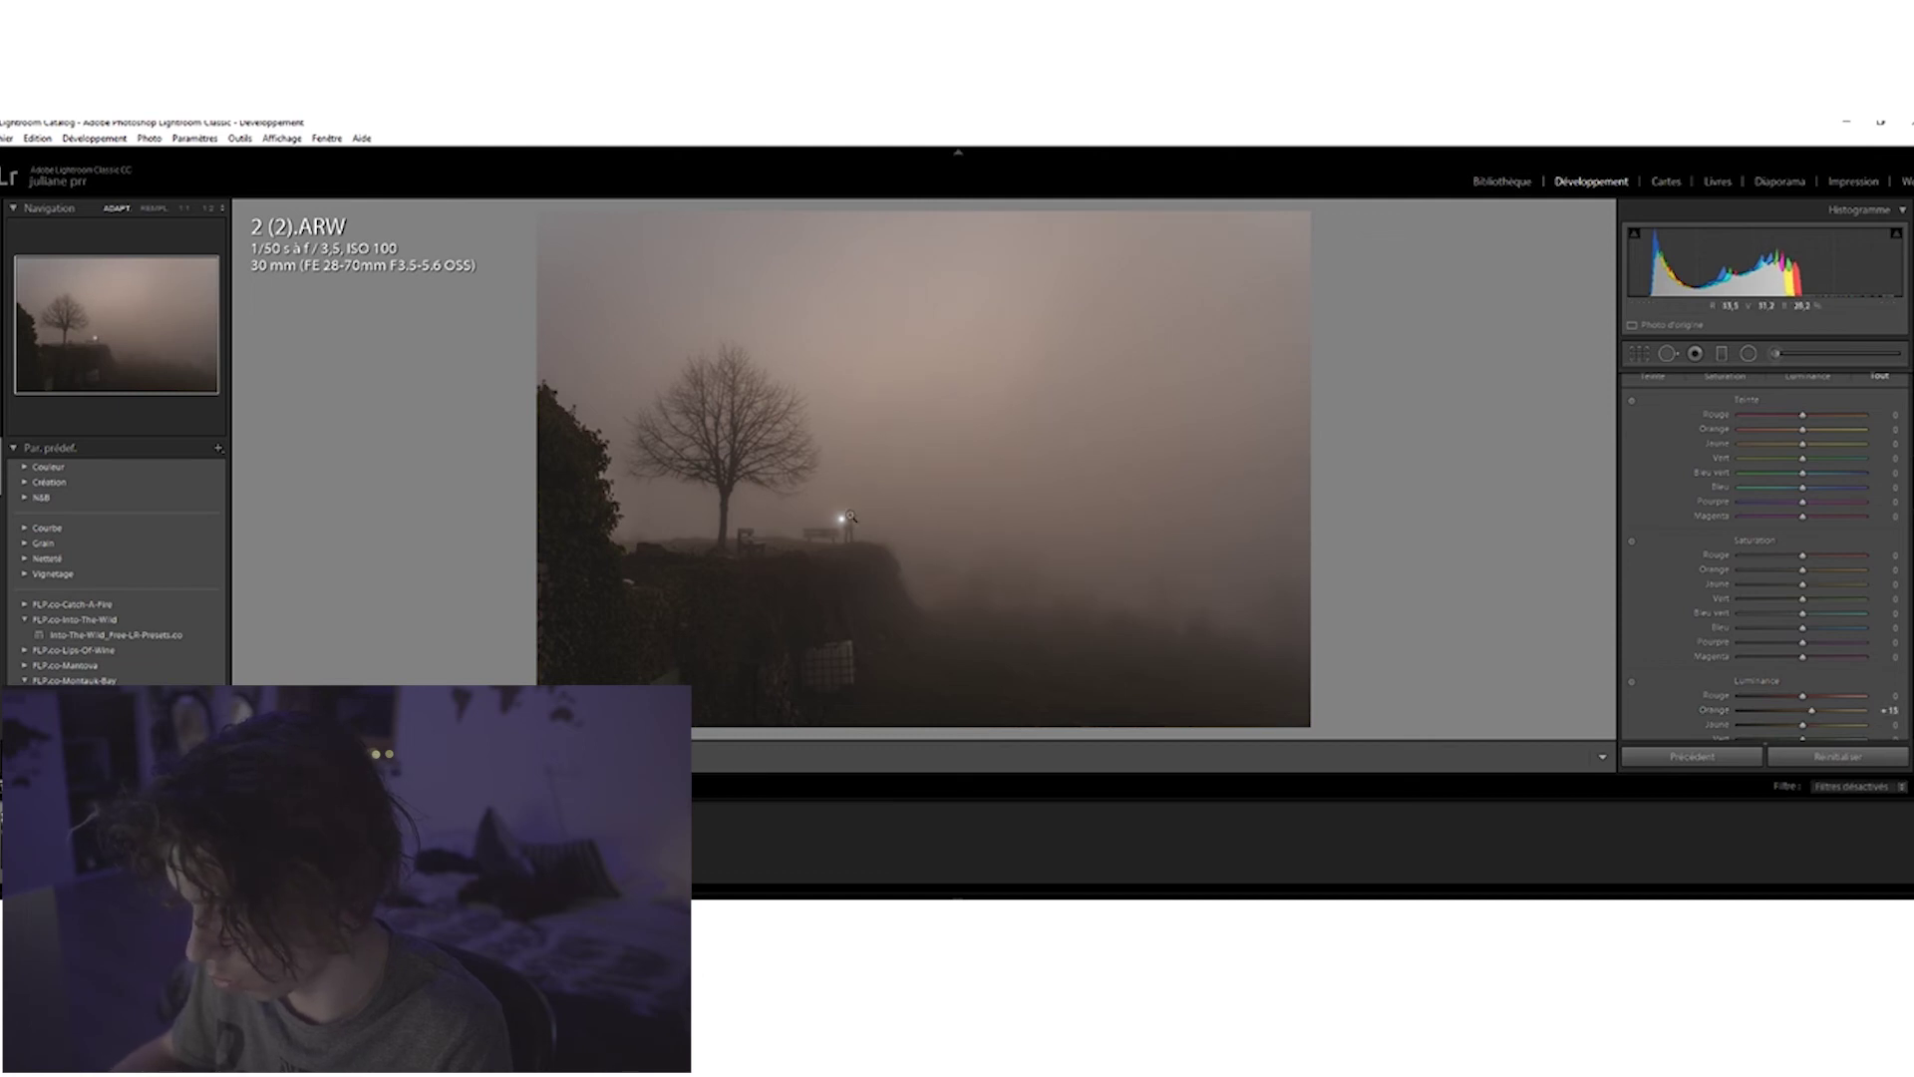
scroll(1655, 523, "up", 2)
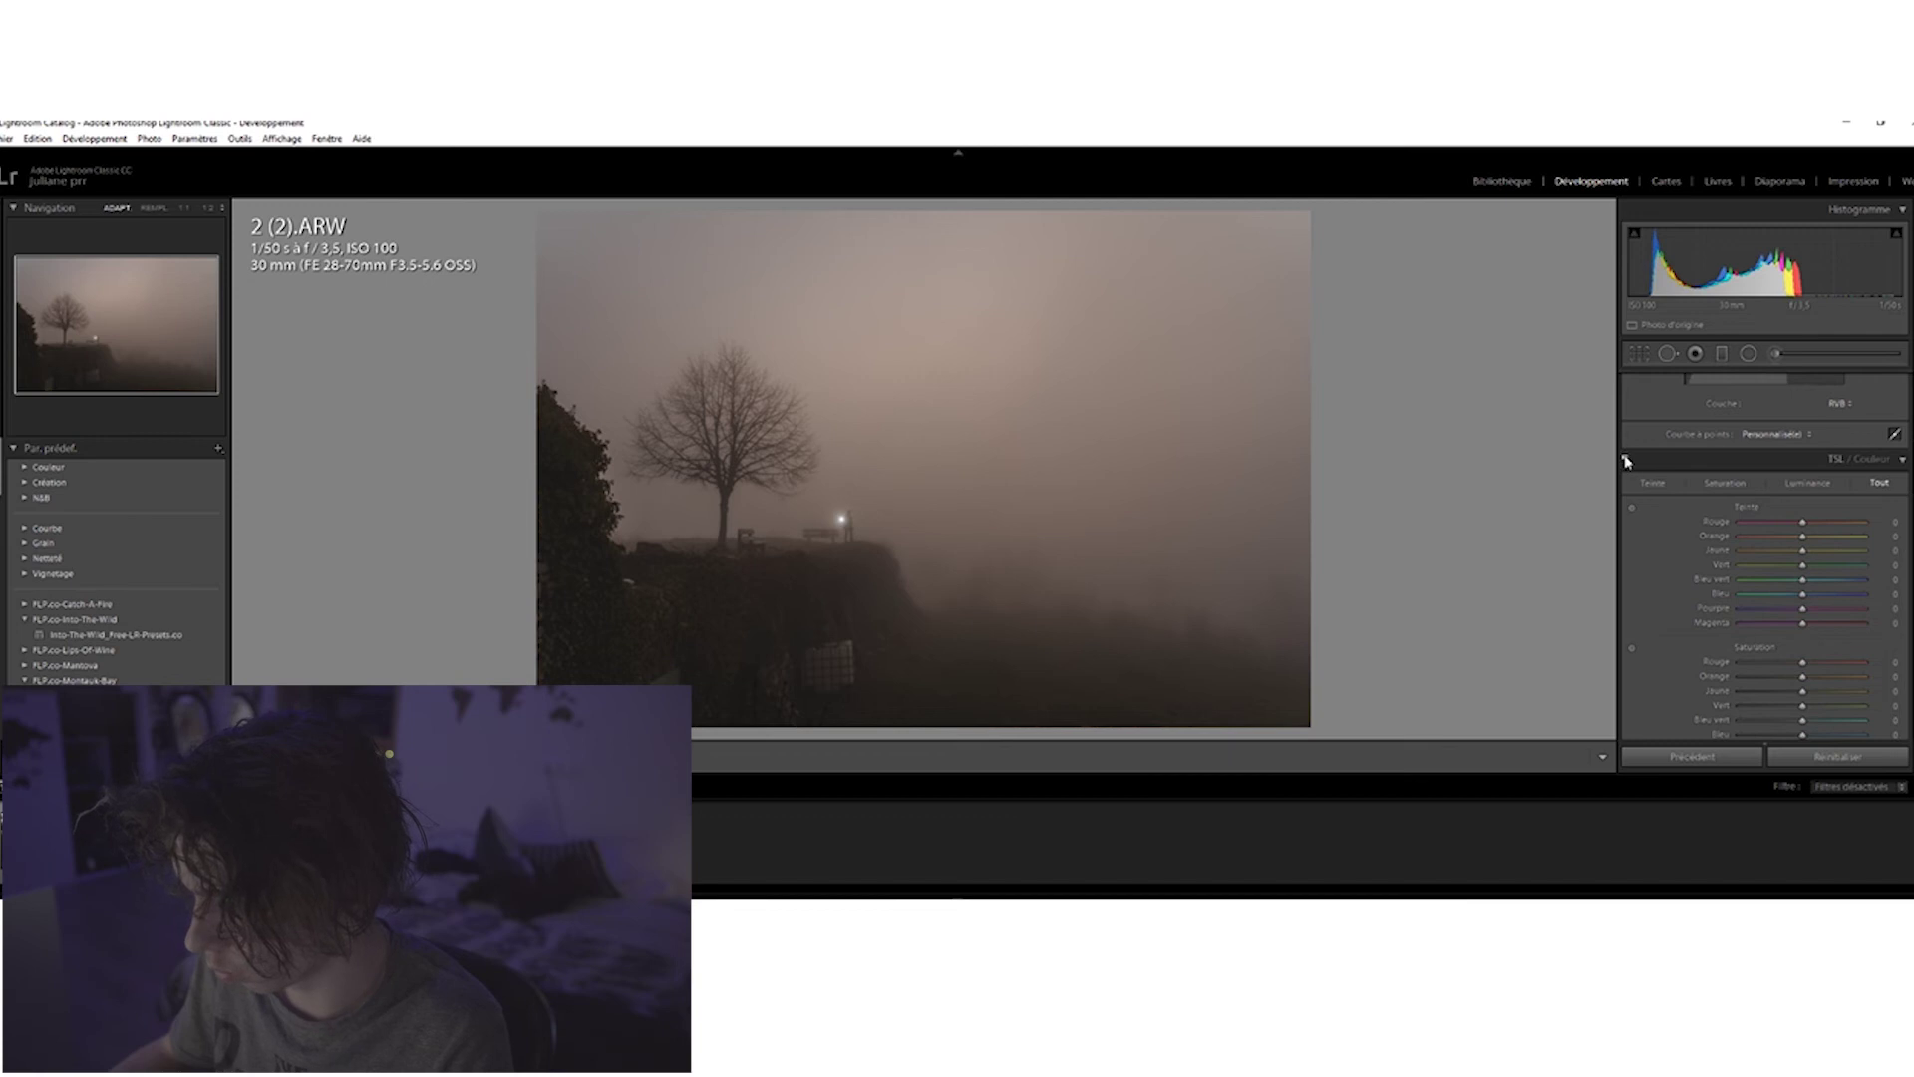
scroll(1666, 553, "down", 4)
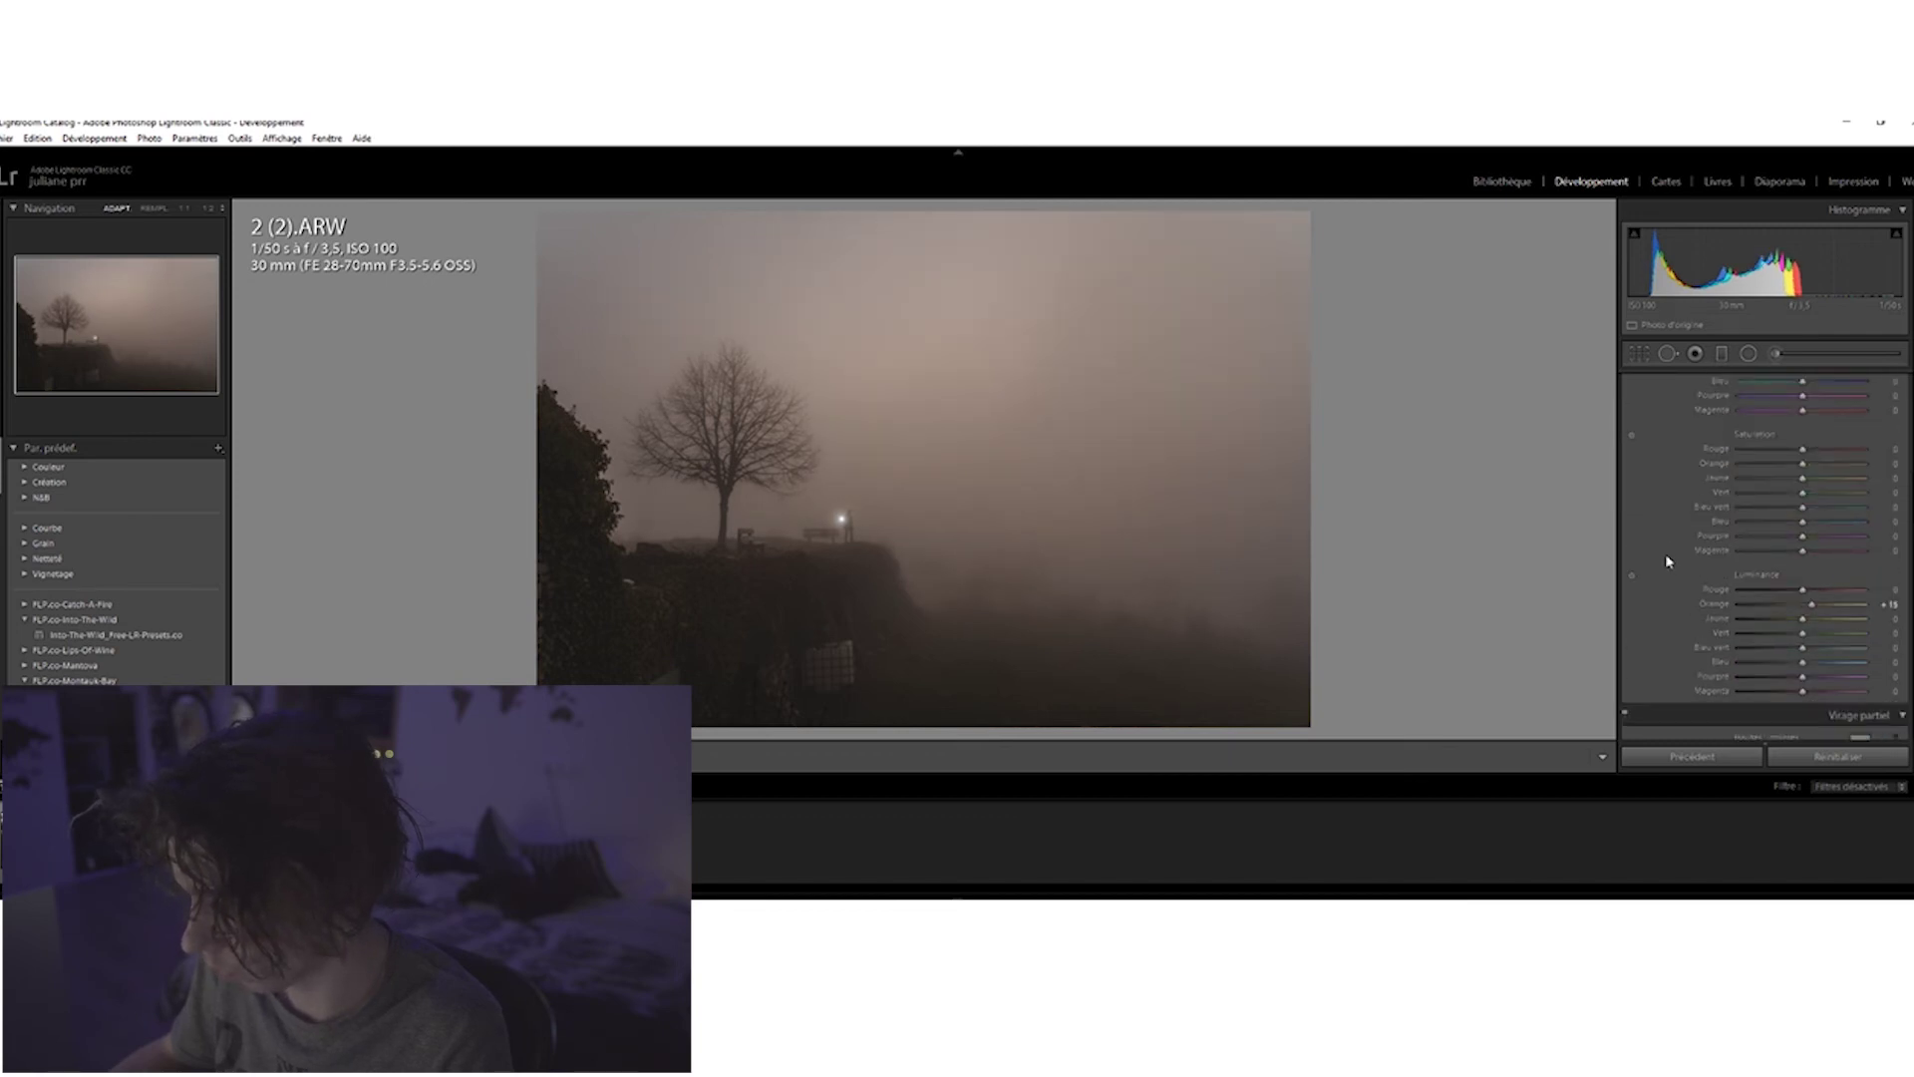
Split-tone the highlights green at saturation 5 and the shadows red at saturation 27, shifting the balance strongly toward the highlights.
scroll(1635, 489, "down", 5)
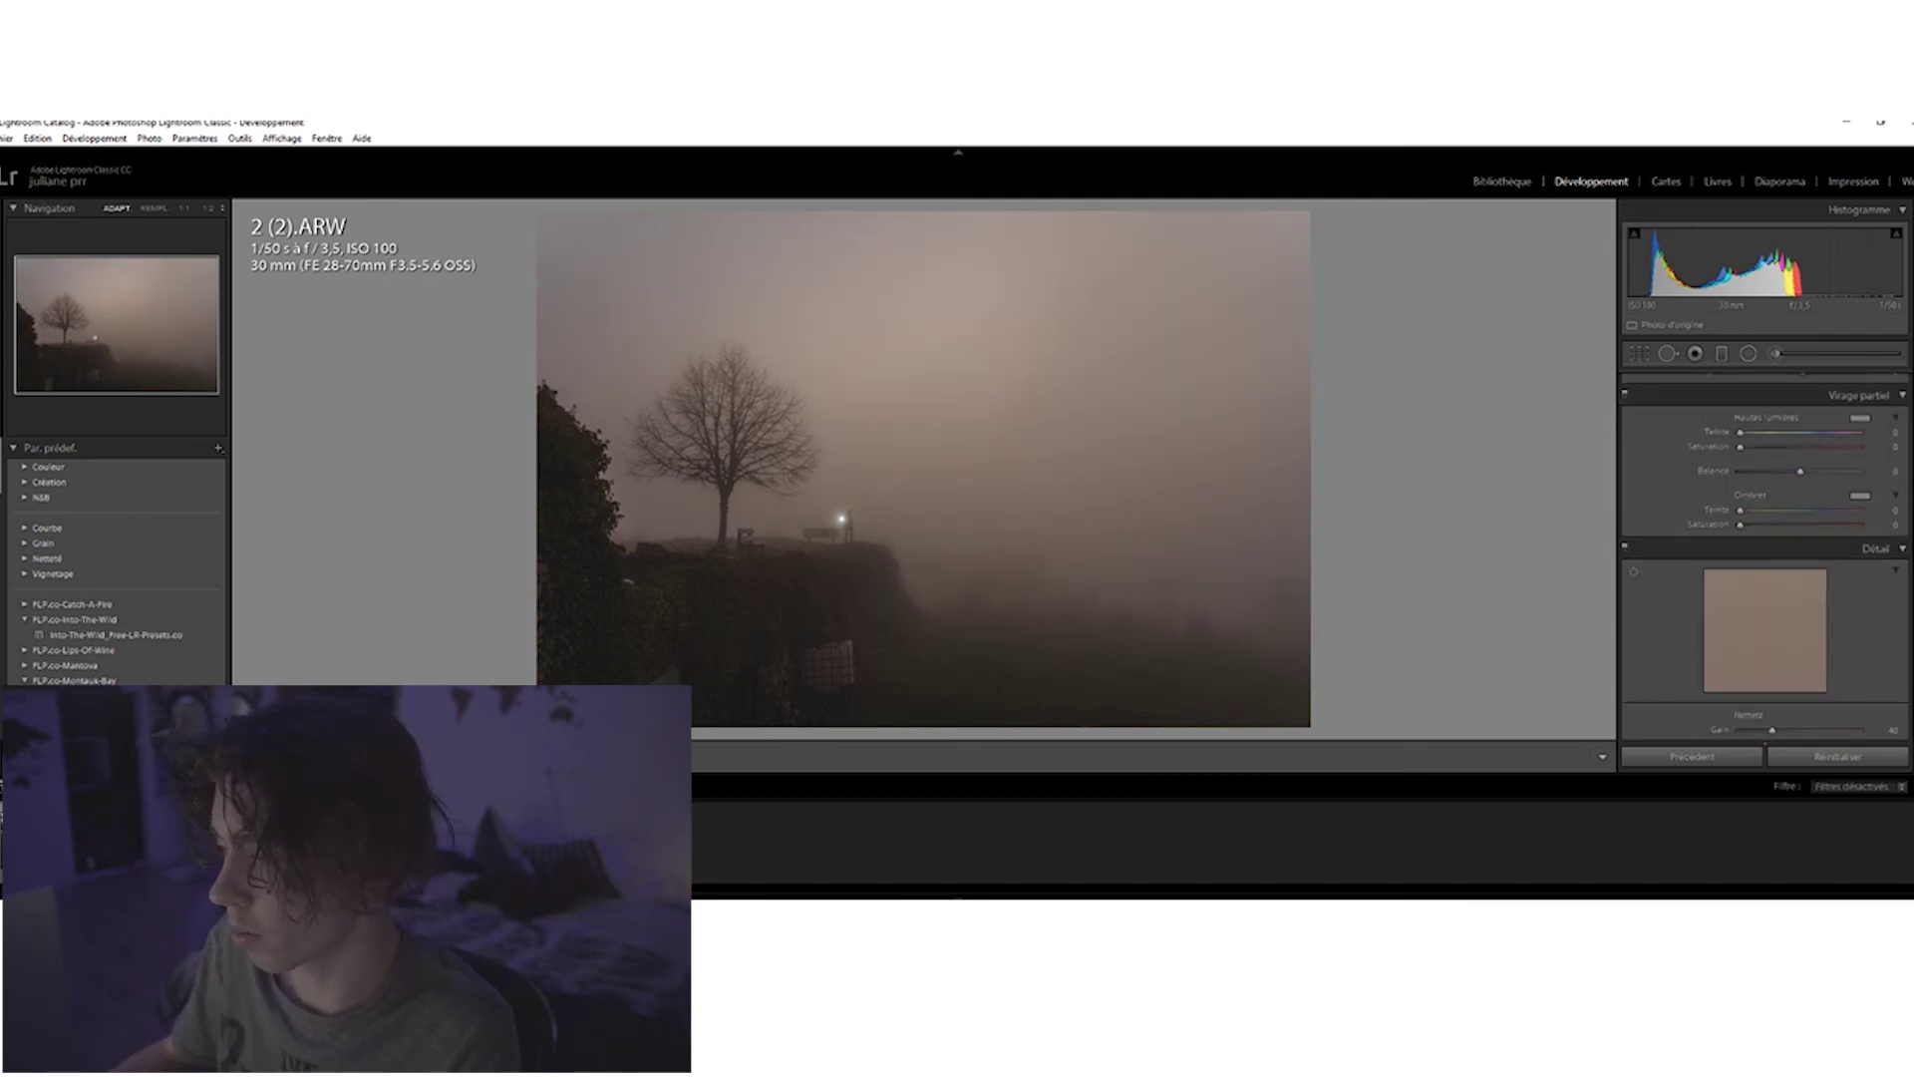
left_click_drag(1743, 435, 1780, 438)
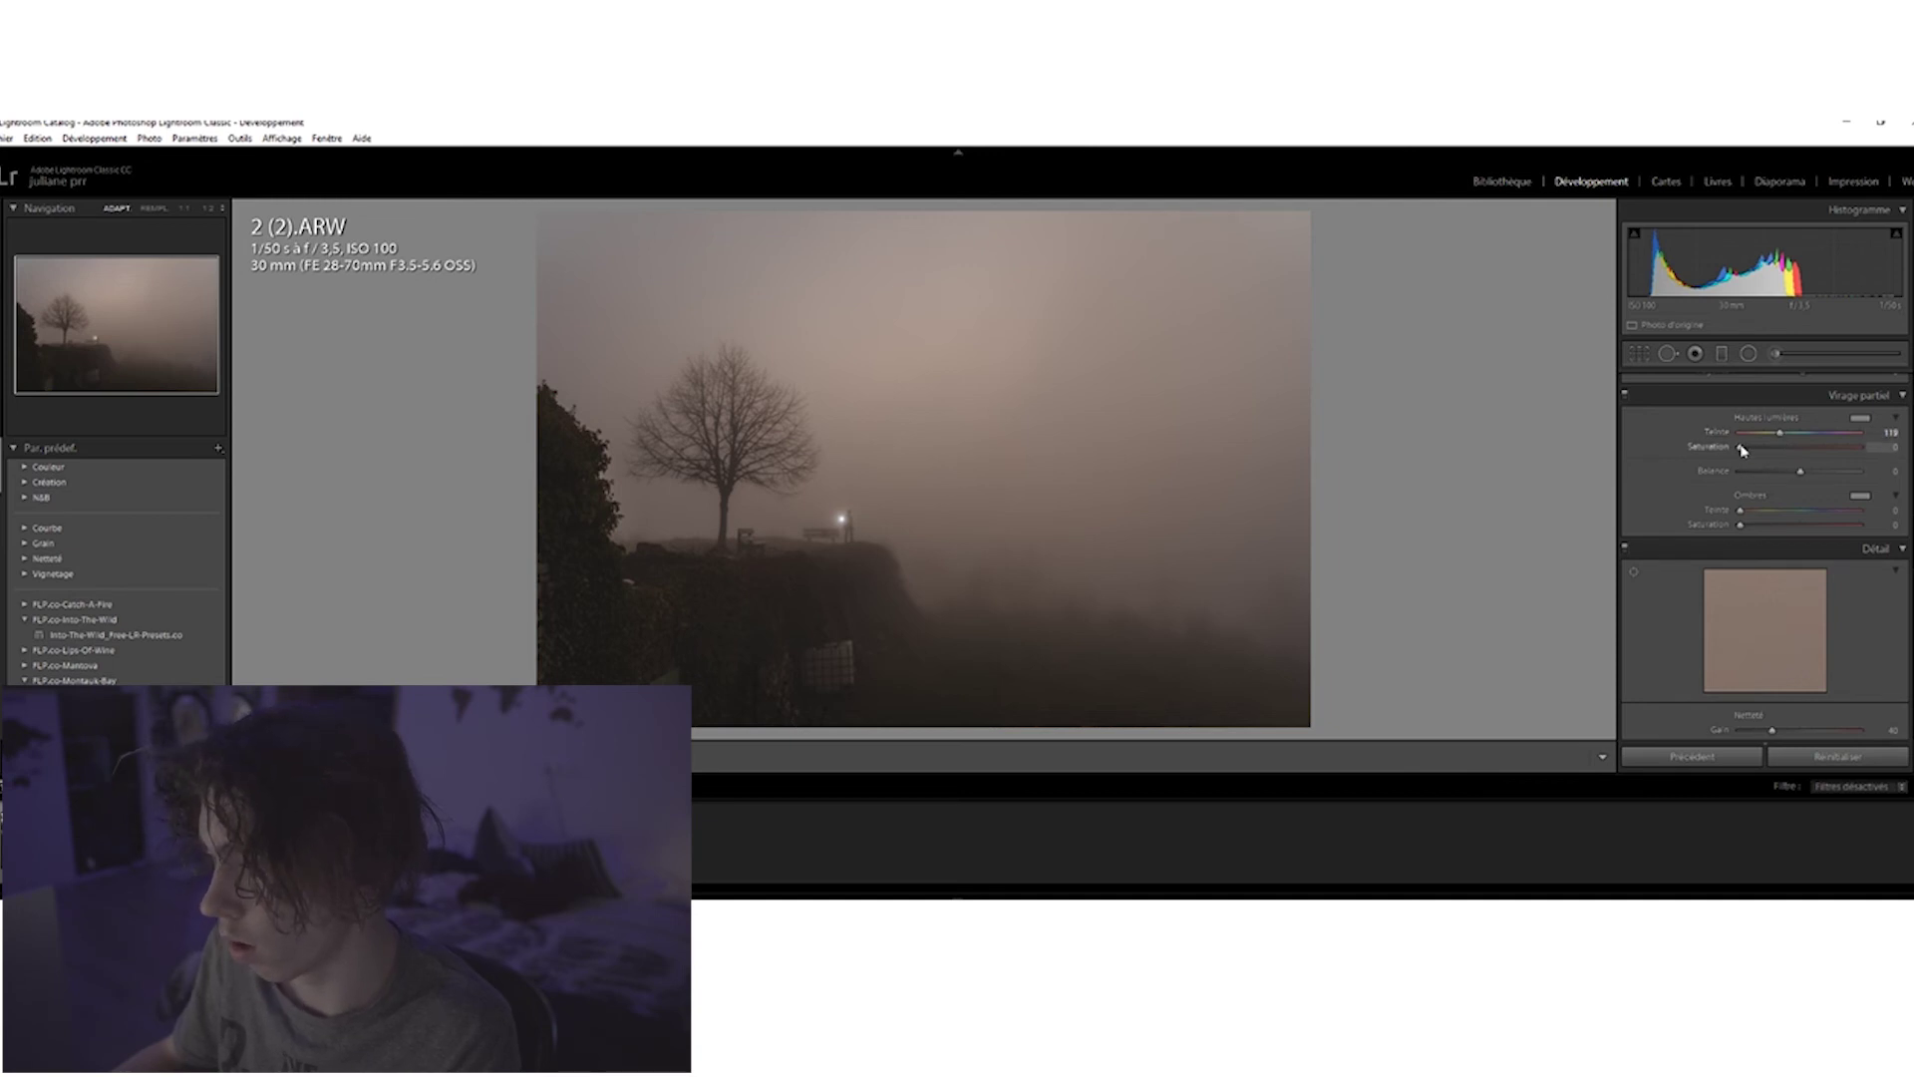
left_click_drag(1742, 450, 1748, 453)
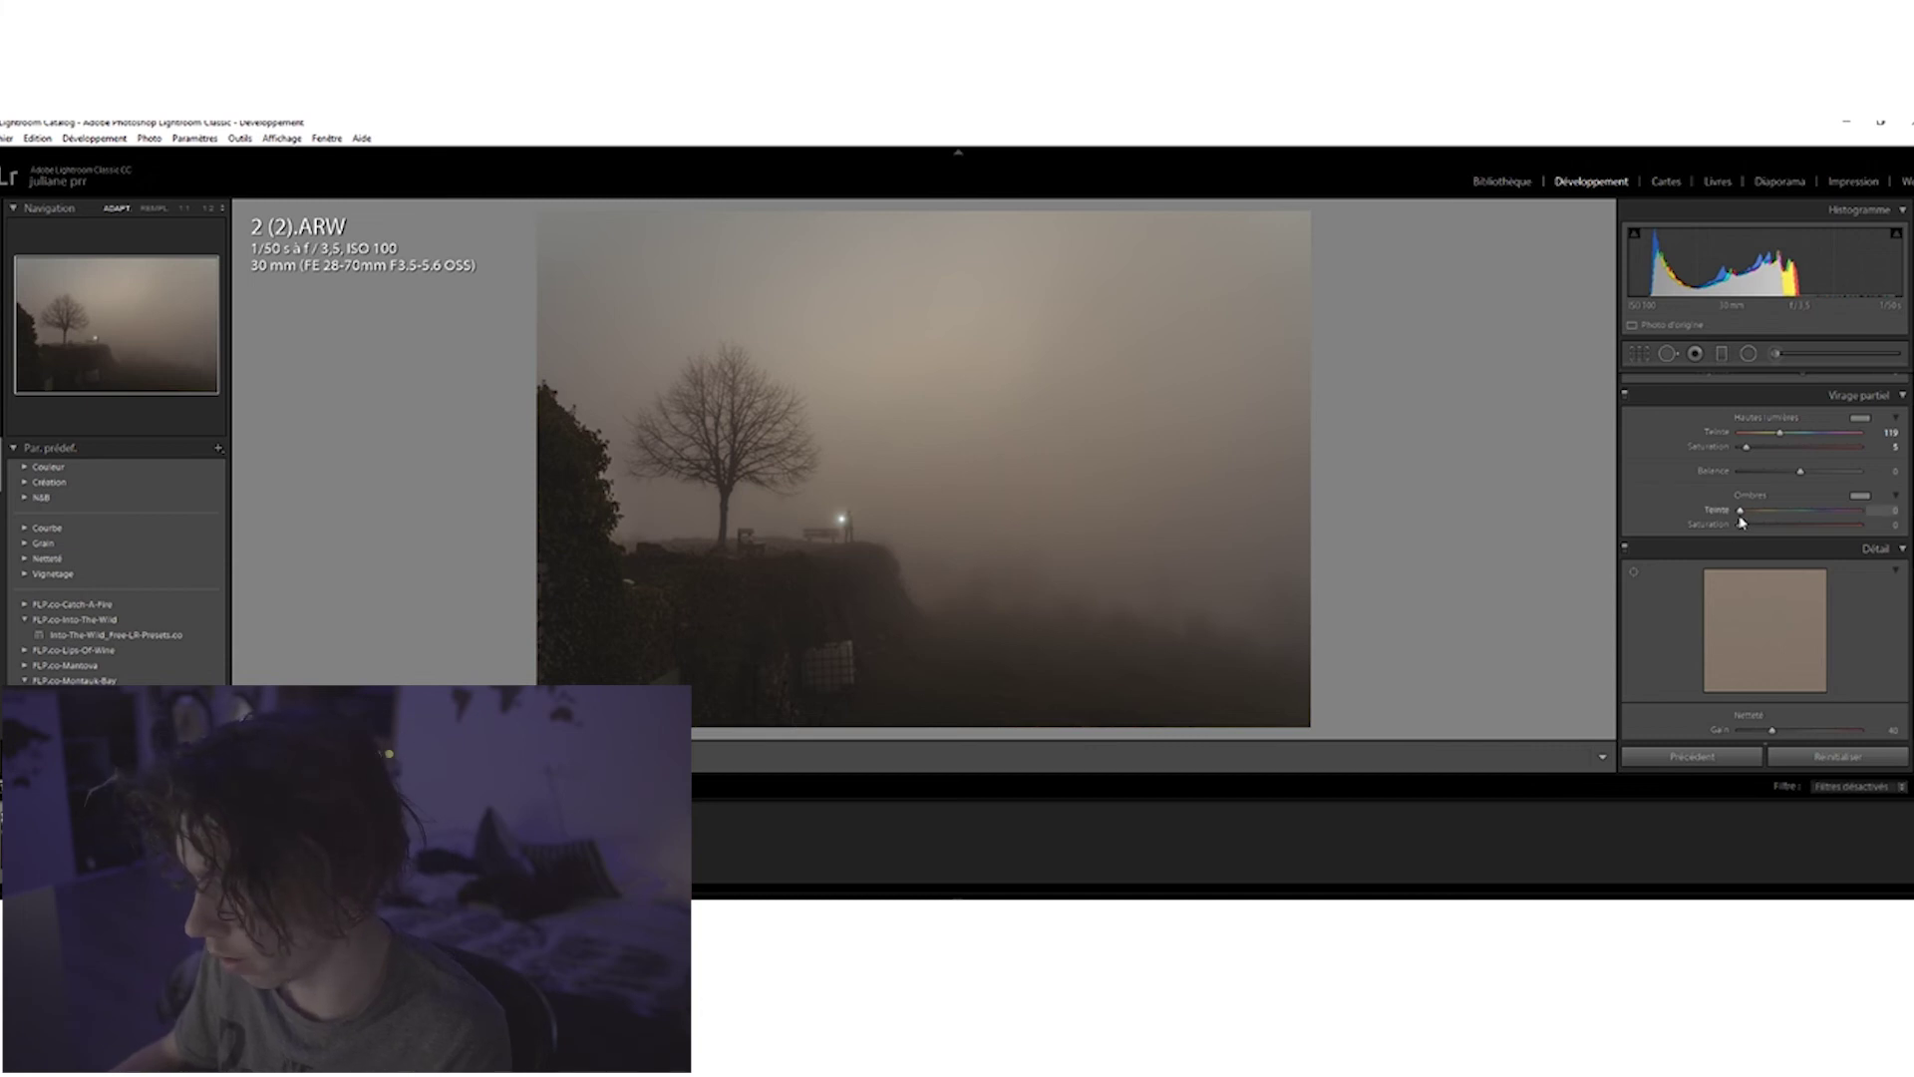
left_click_drag(1740, 525, 1770, 530)
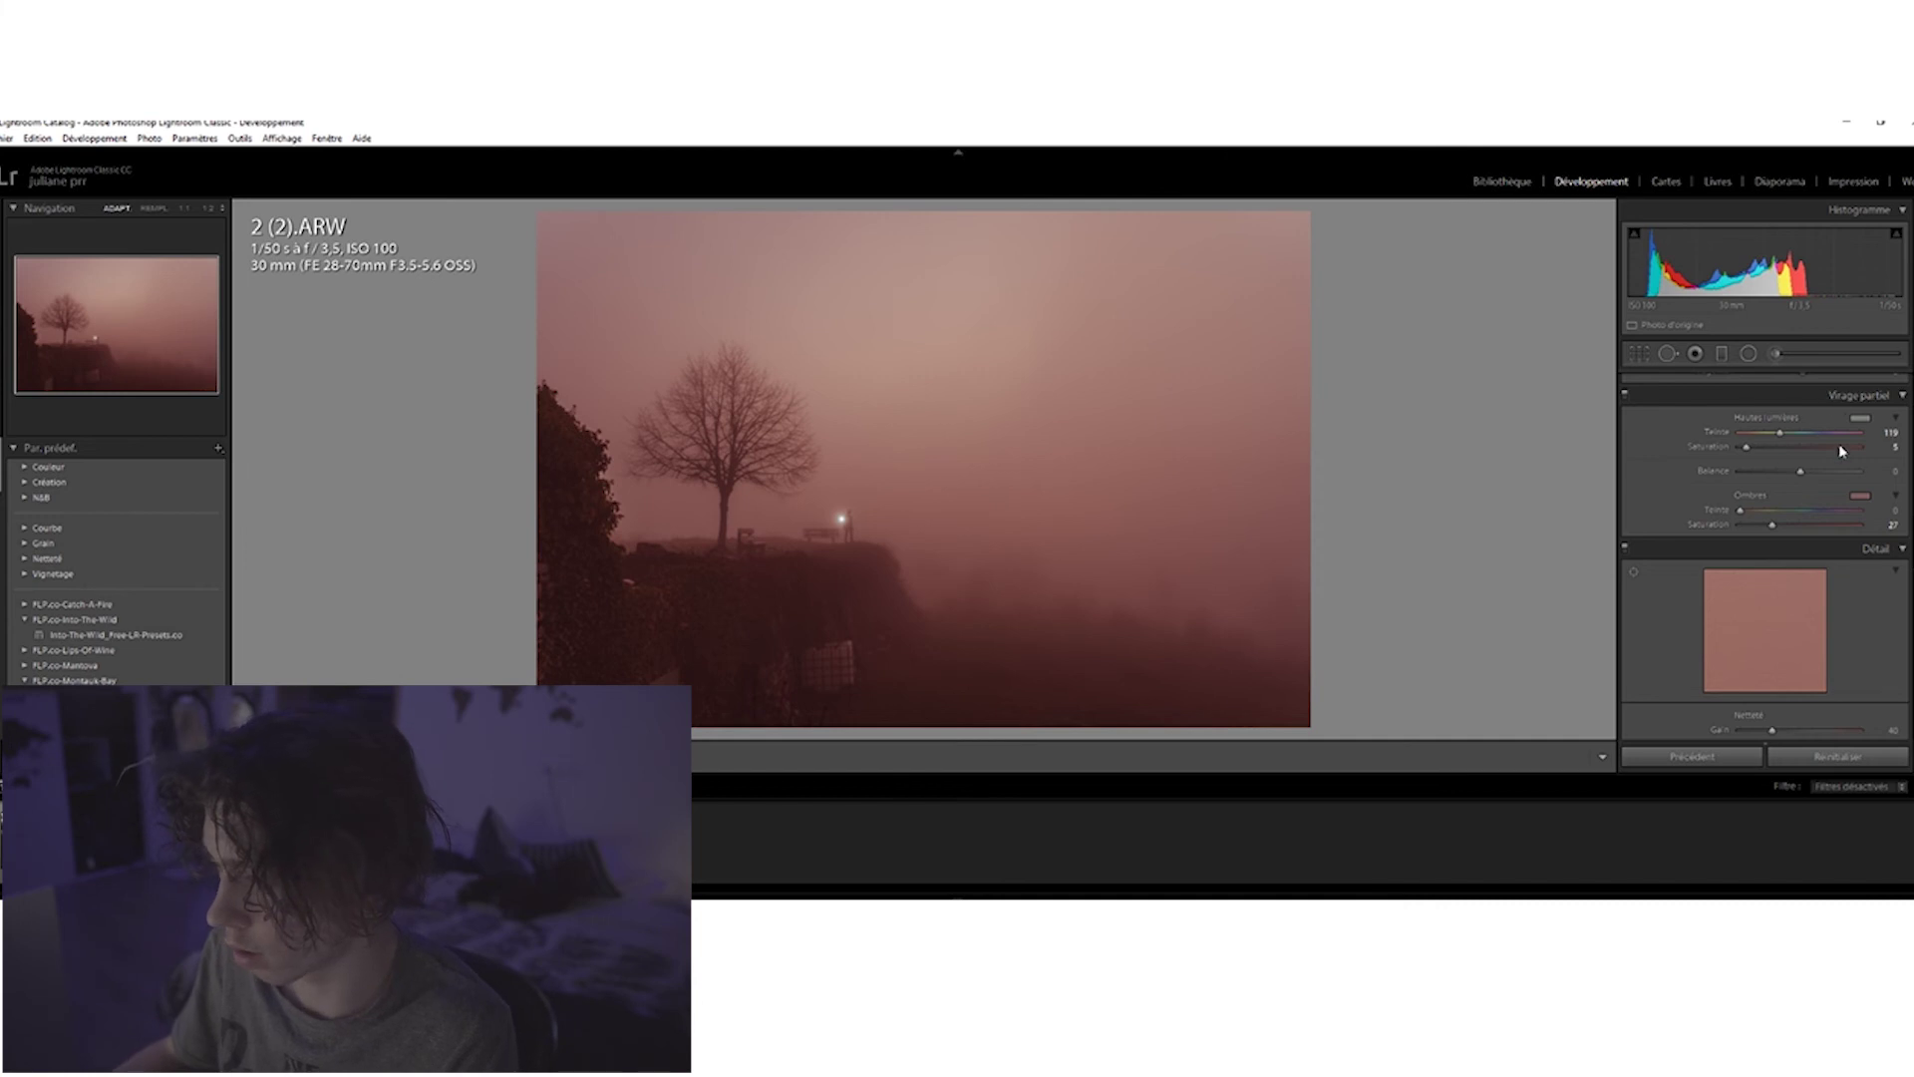
left_click_drag(1800, 475, 1852, 480)
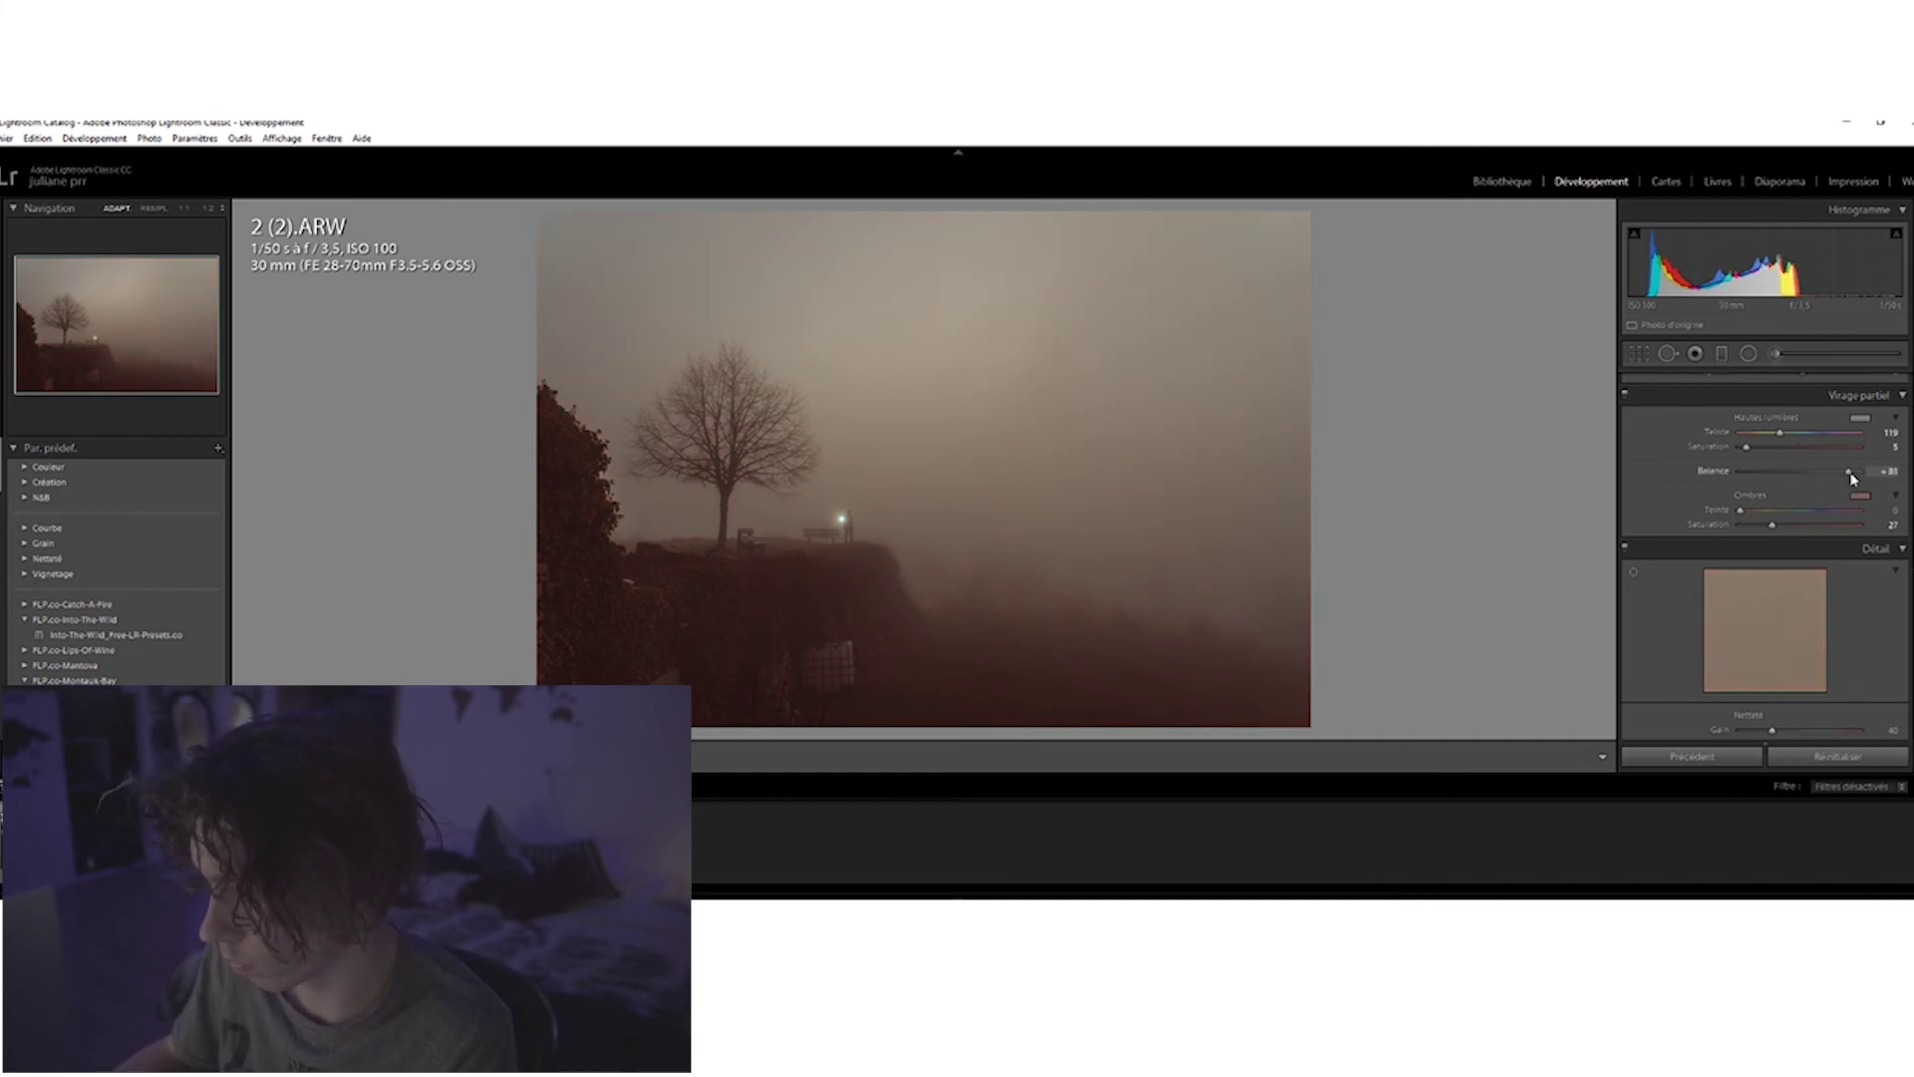
Add grain with amount 12, size 45 and roughness about 85.
scroll(1754, 519, "down", 5)
left_click_drag(1742, 554, 1755, 558)
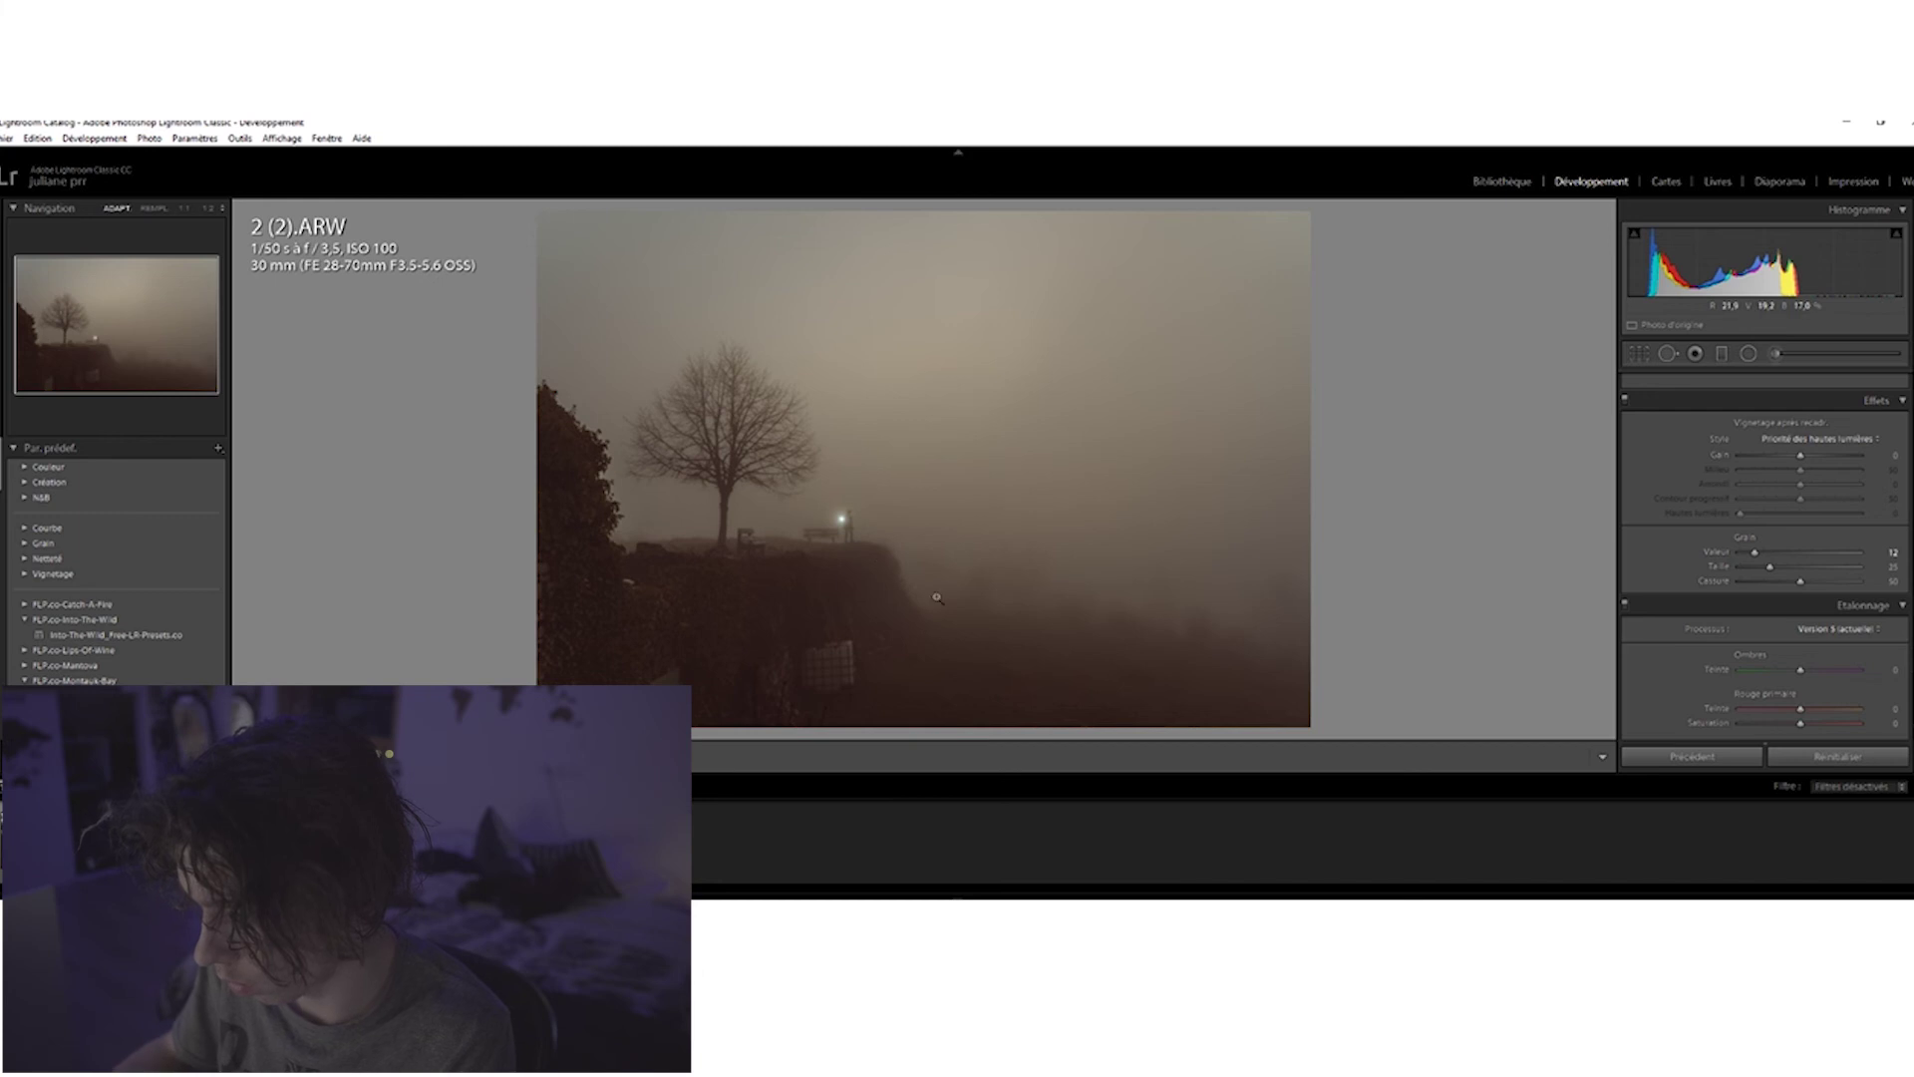
left_click_drag(1787, 567, 1793, 567)
left_click_drag(1800, 581, 1840, 584)
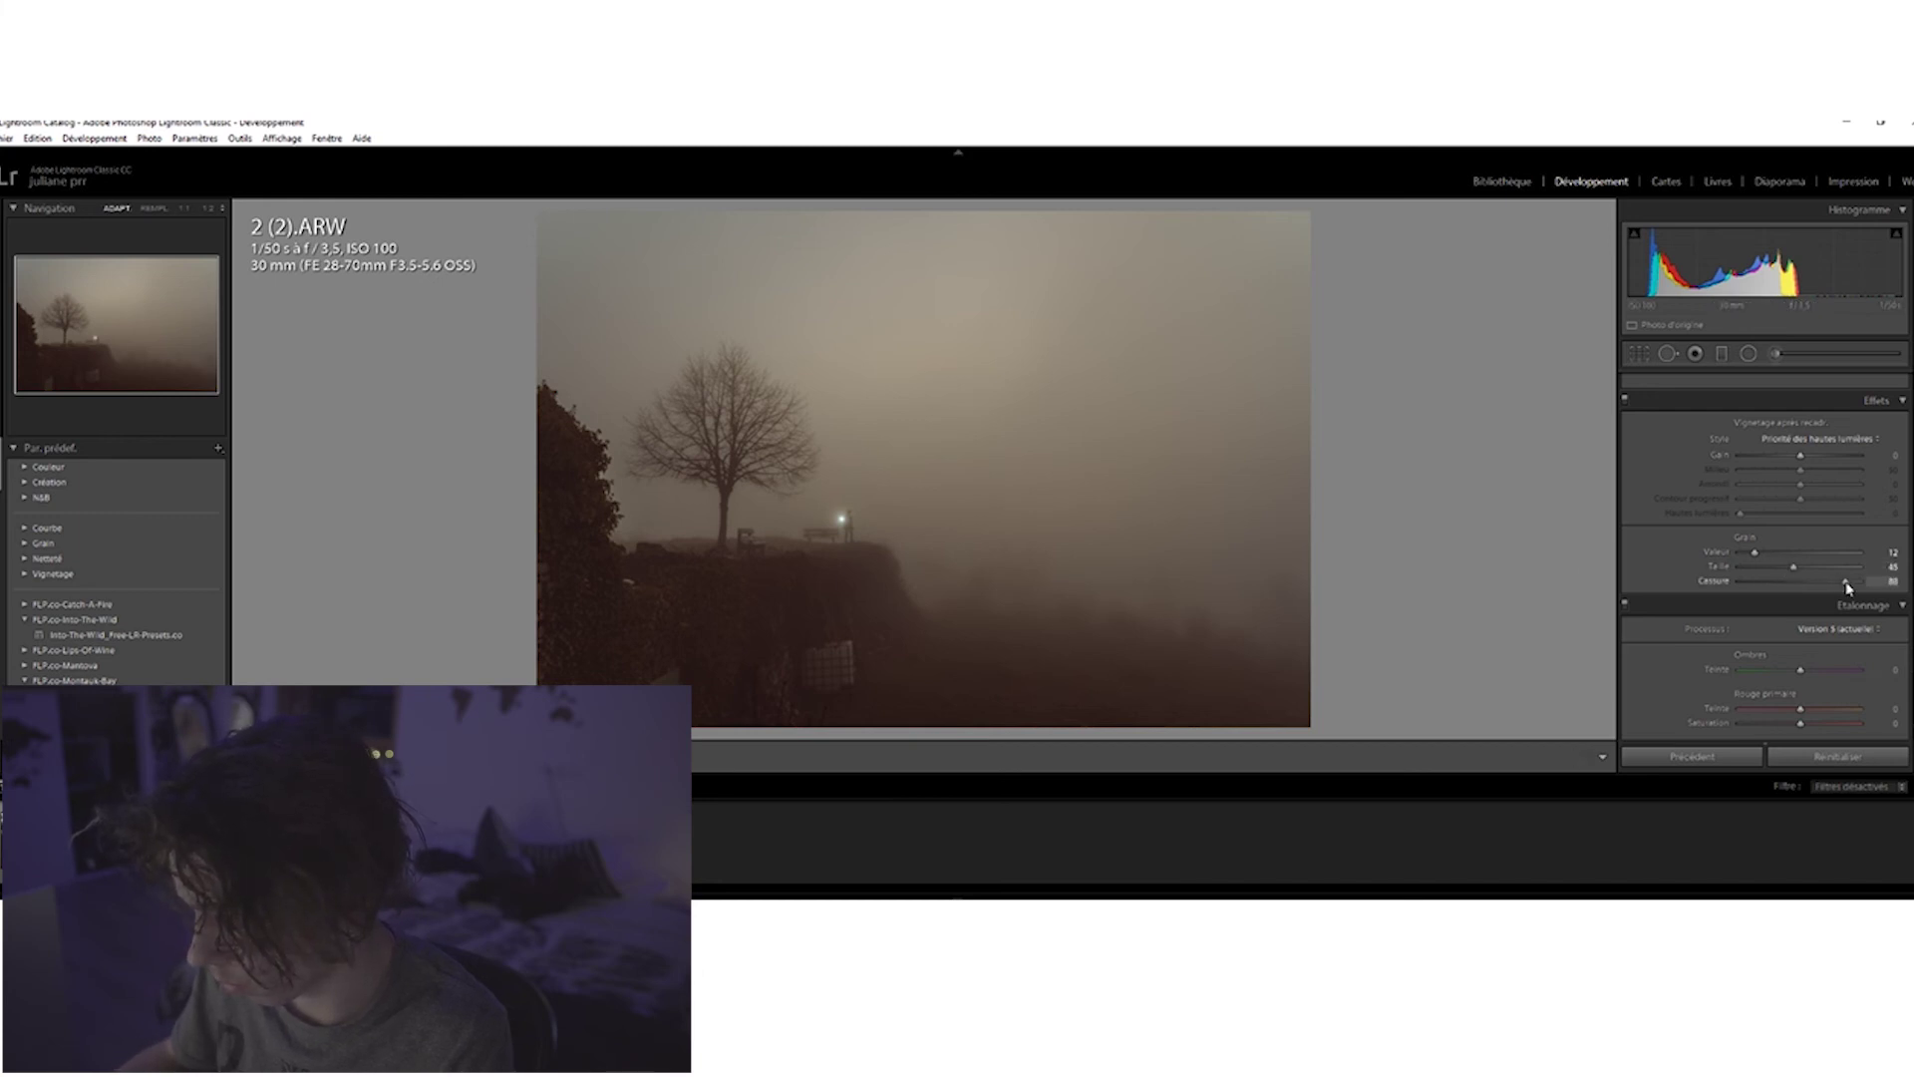
Zoom in on the figure's light and paint a single dab over it with the adjustment brush at size 11.
scroll(1844, 588, "up", 10)
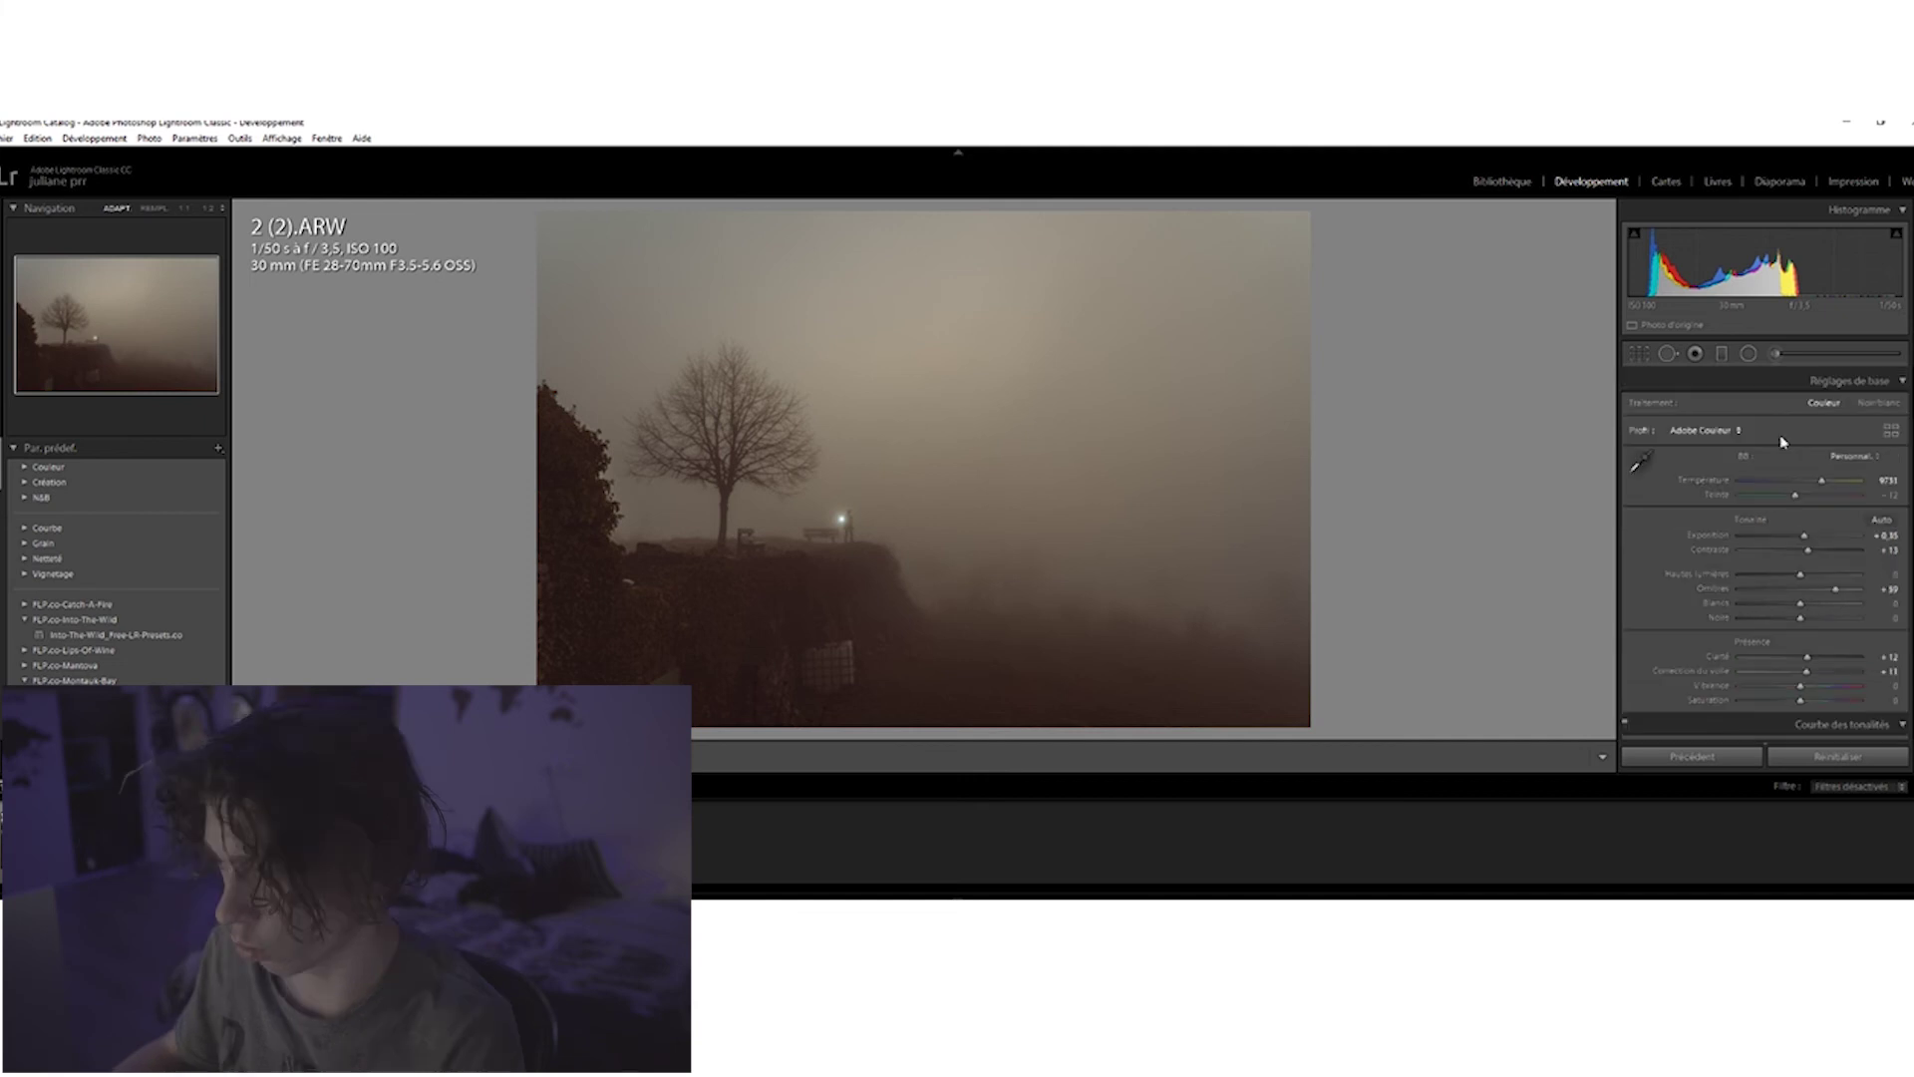
left_click(846, 528)
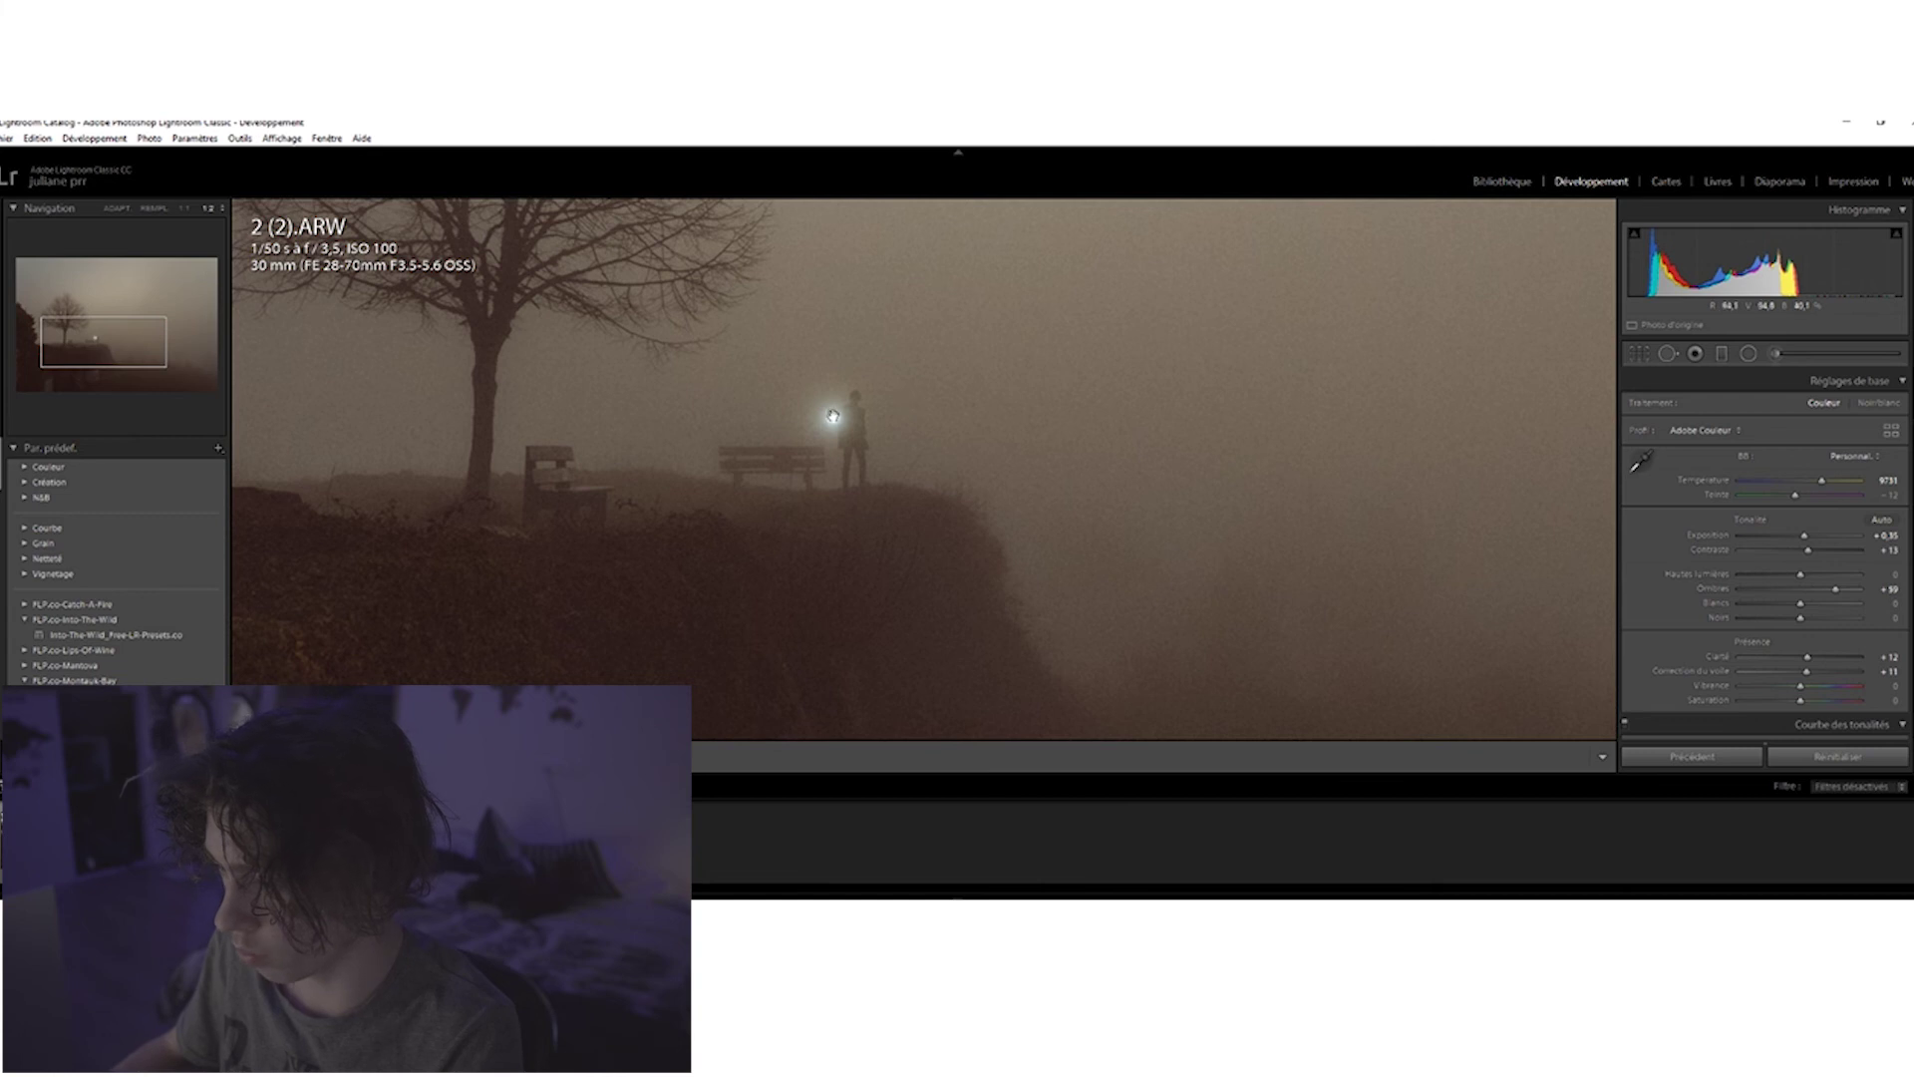
left_click(1776, 354)
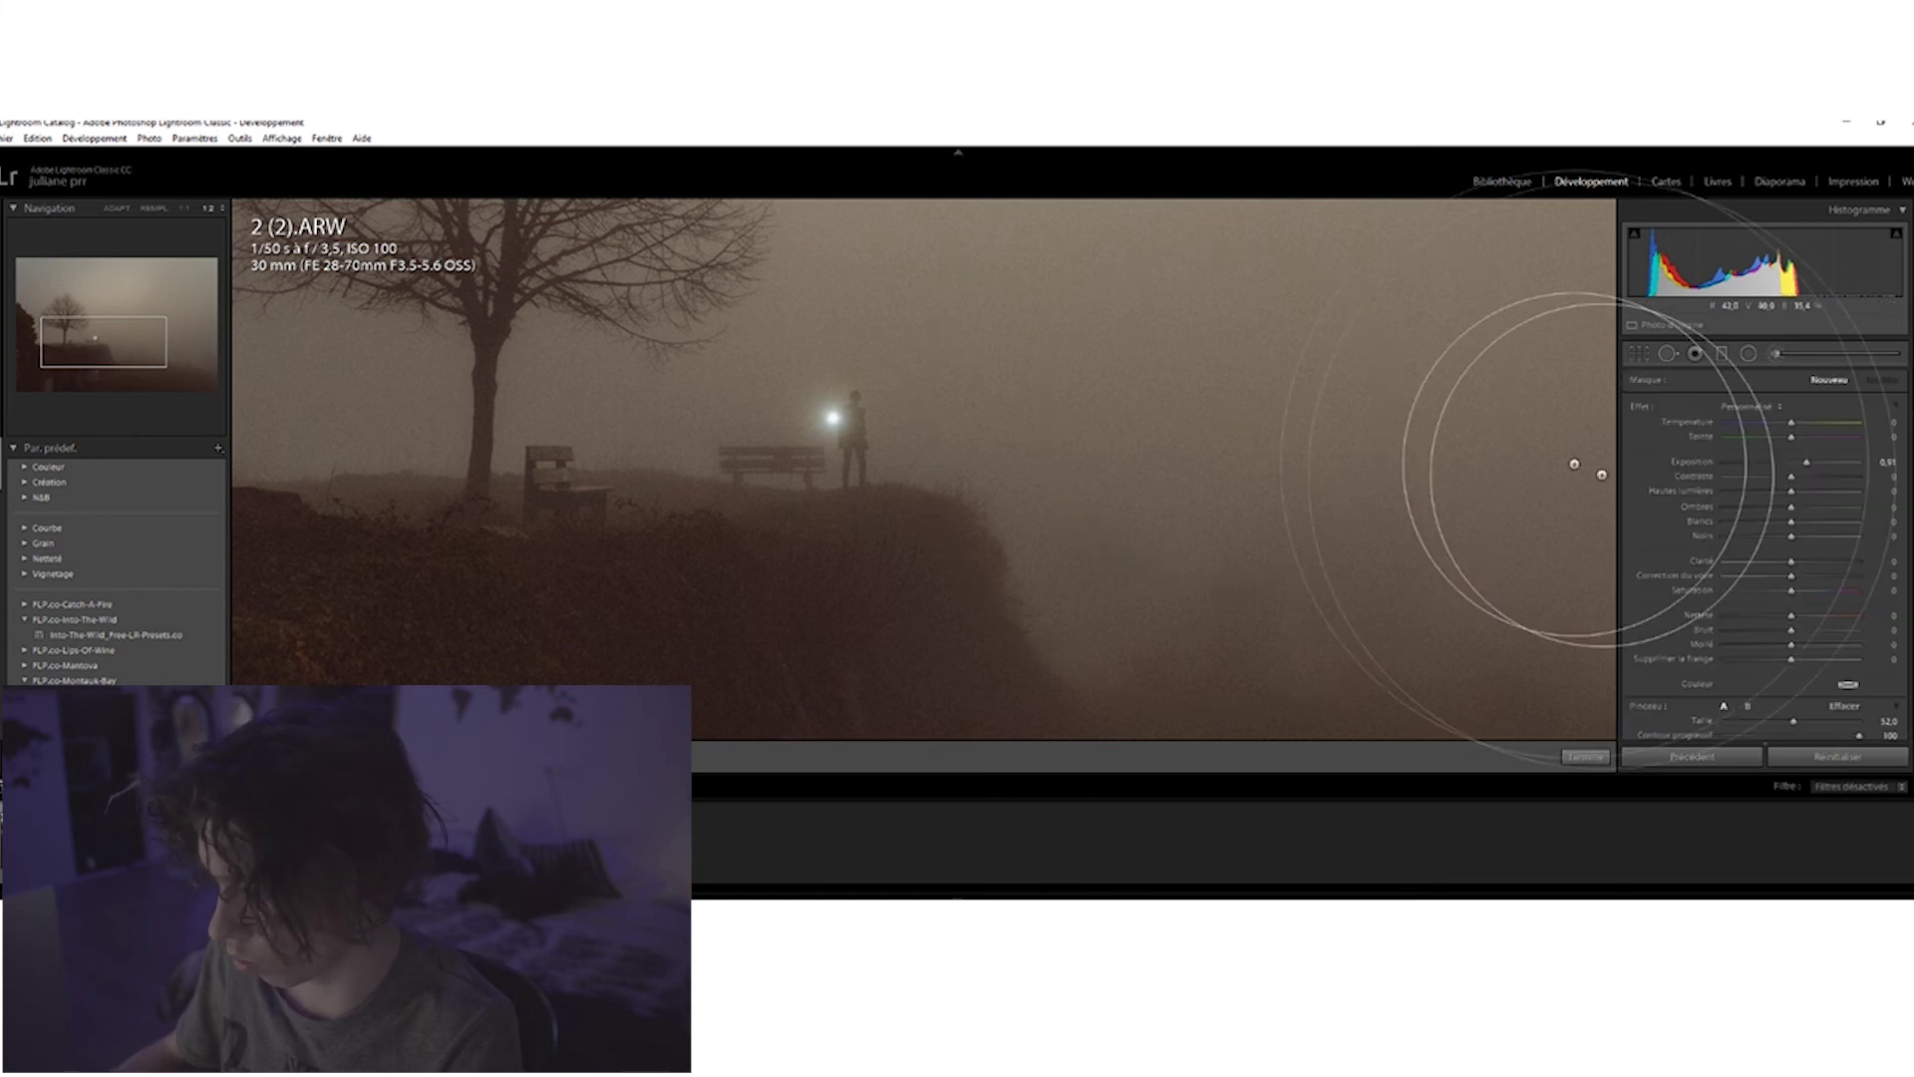
left_click_drag(1771, 720, 1740, 722)
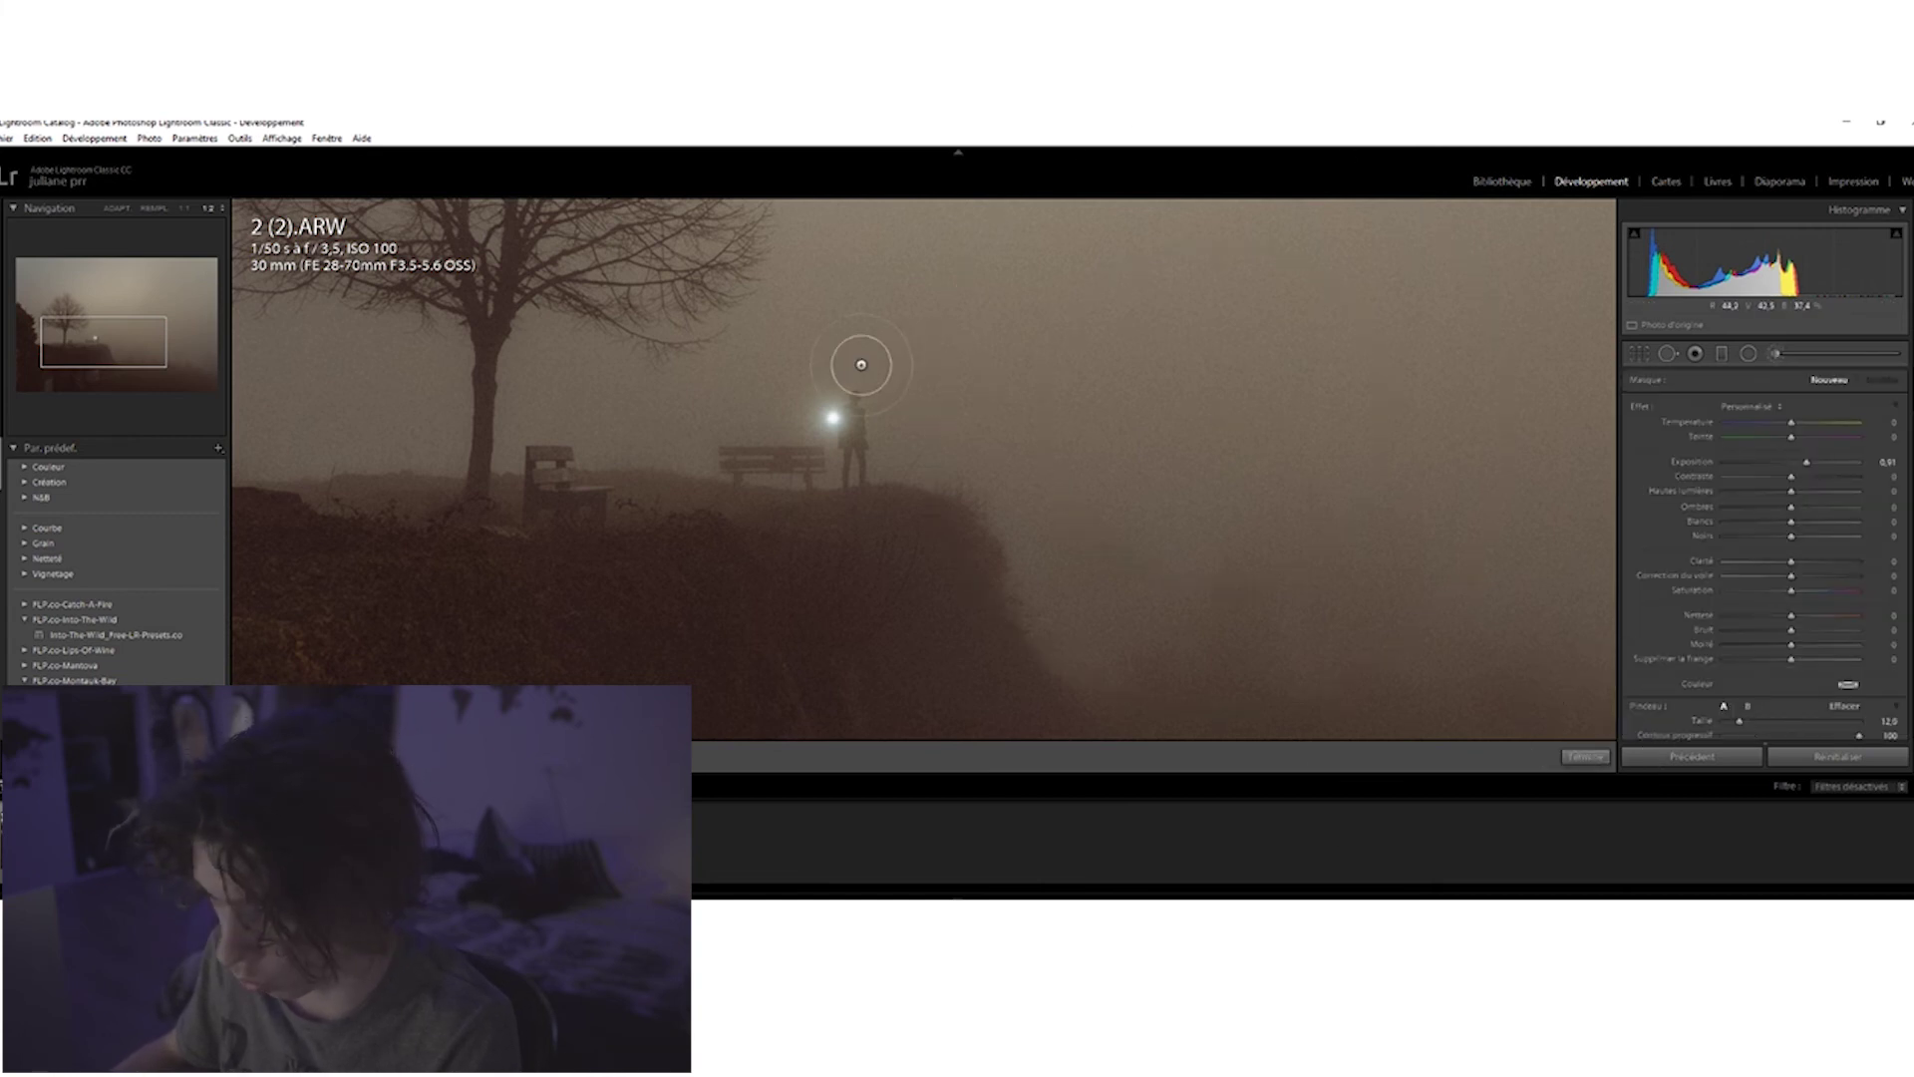
scroll(833, 421, "down", 2)
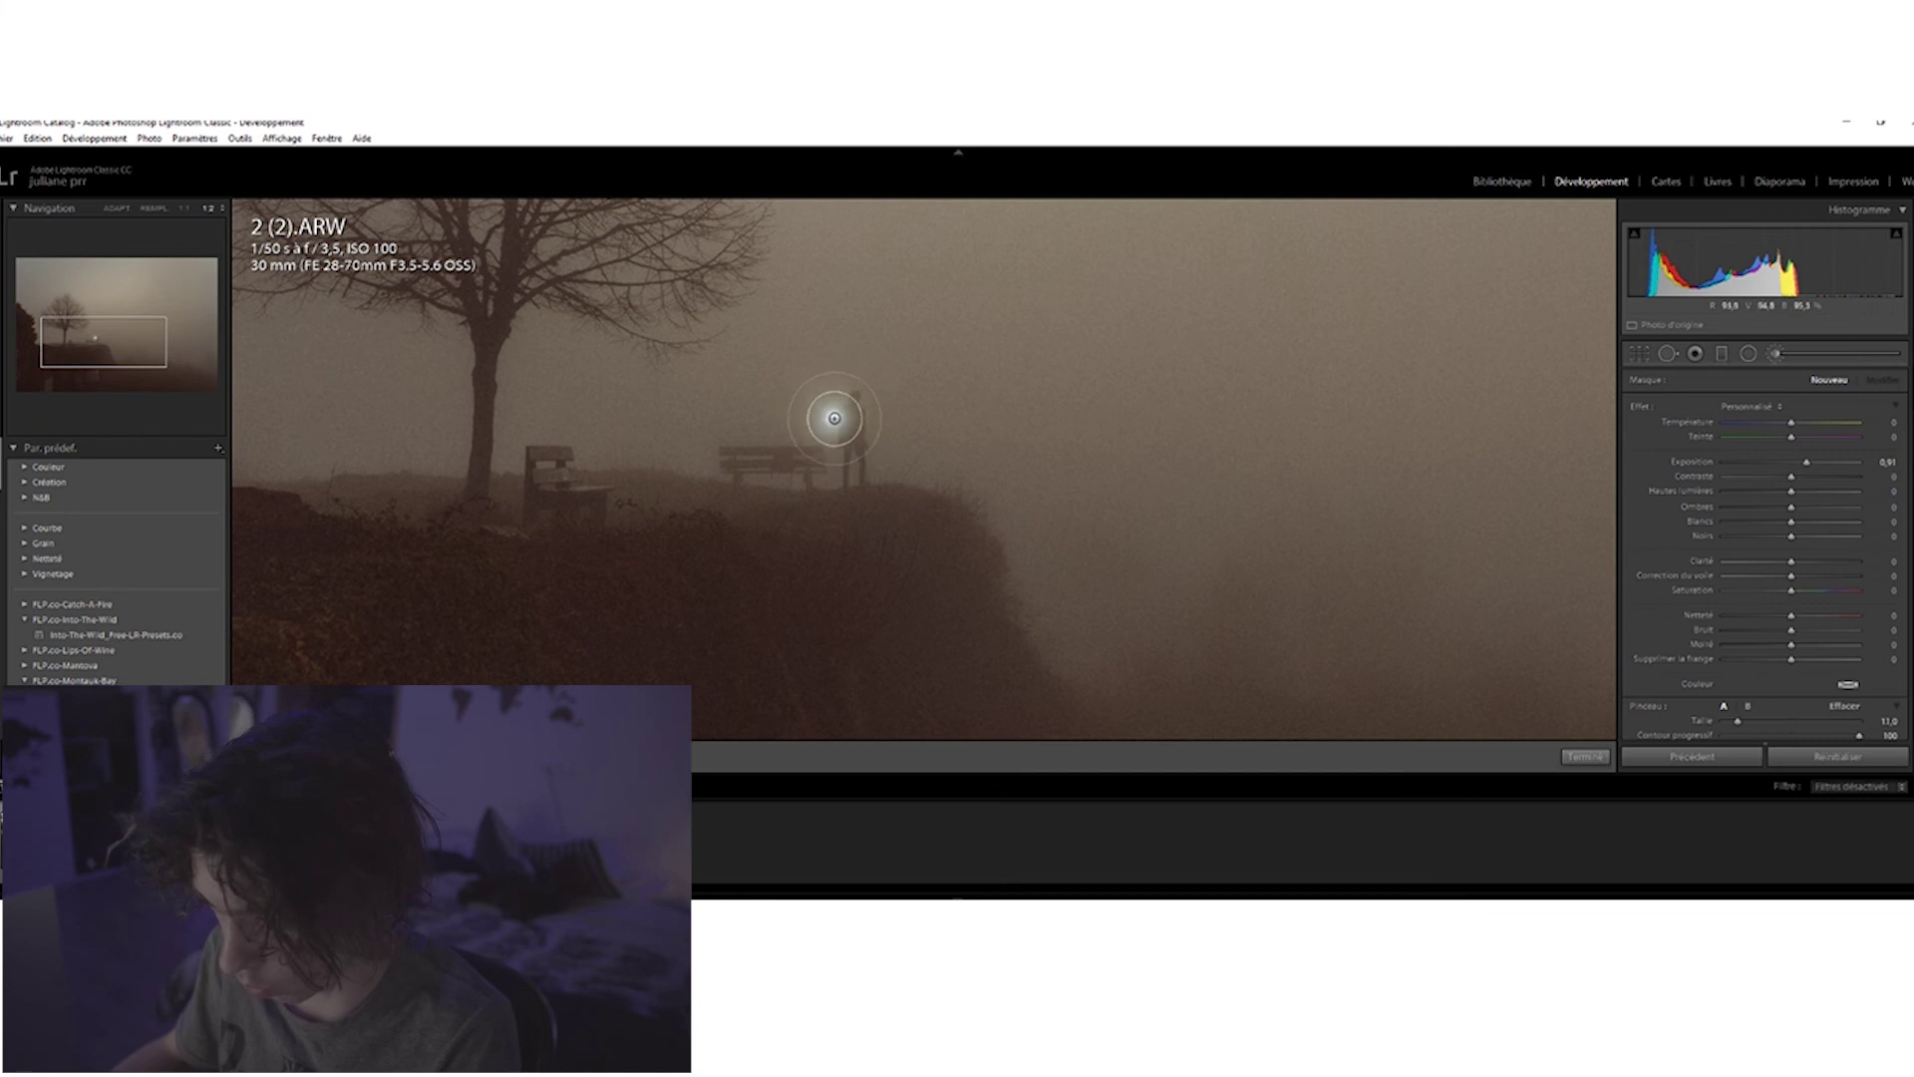
left_click(833, 417)
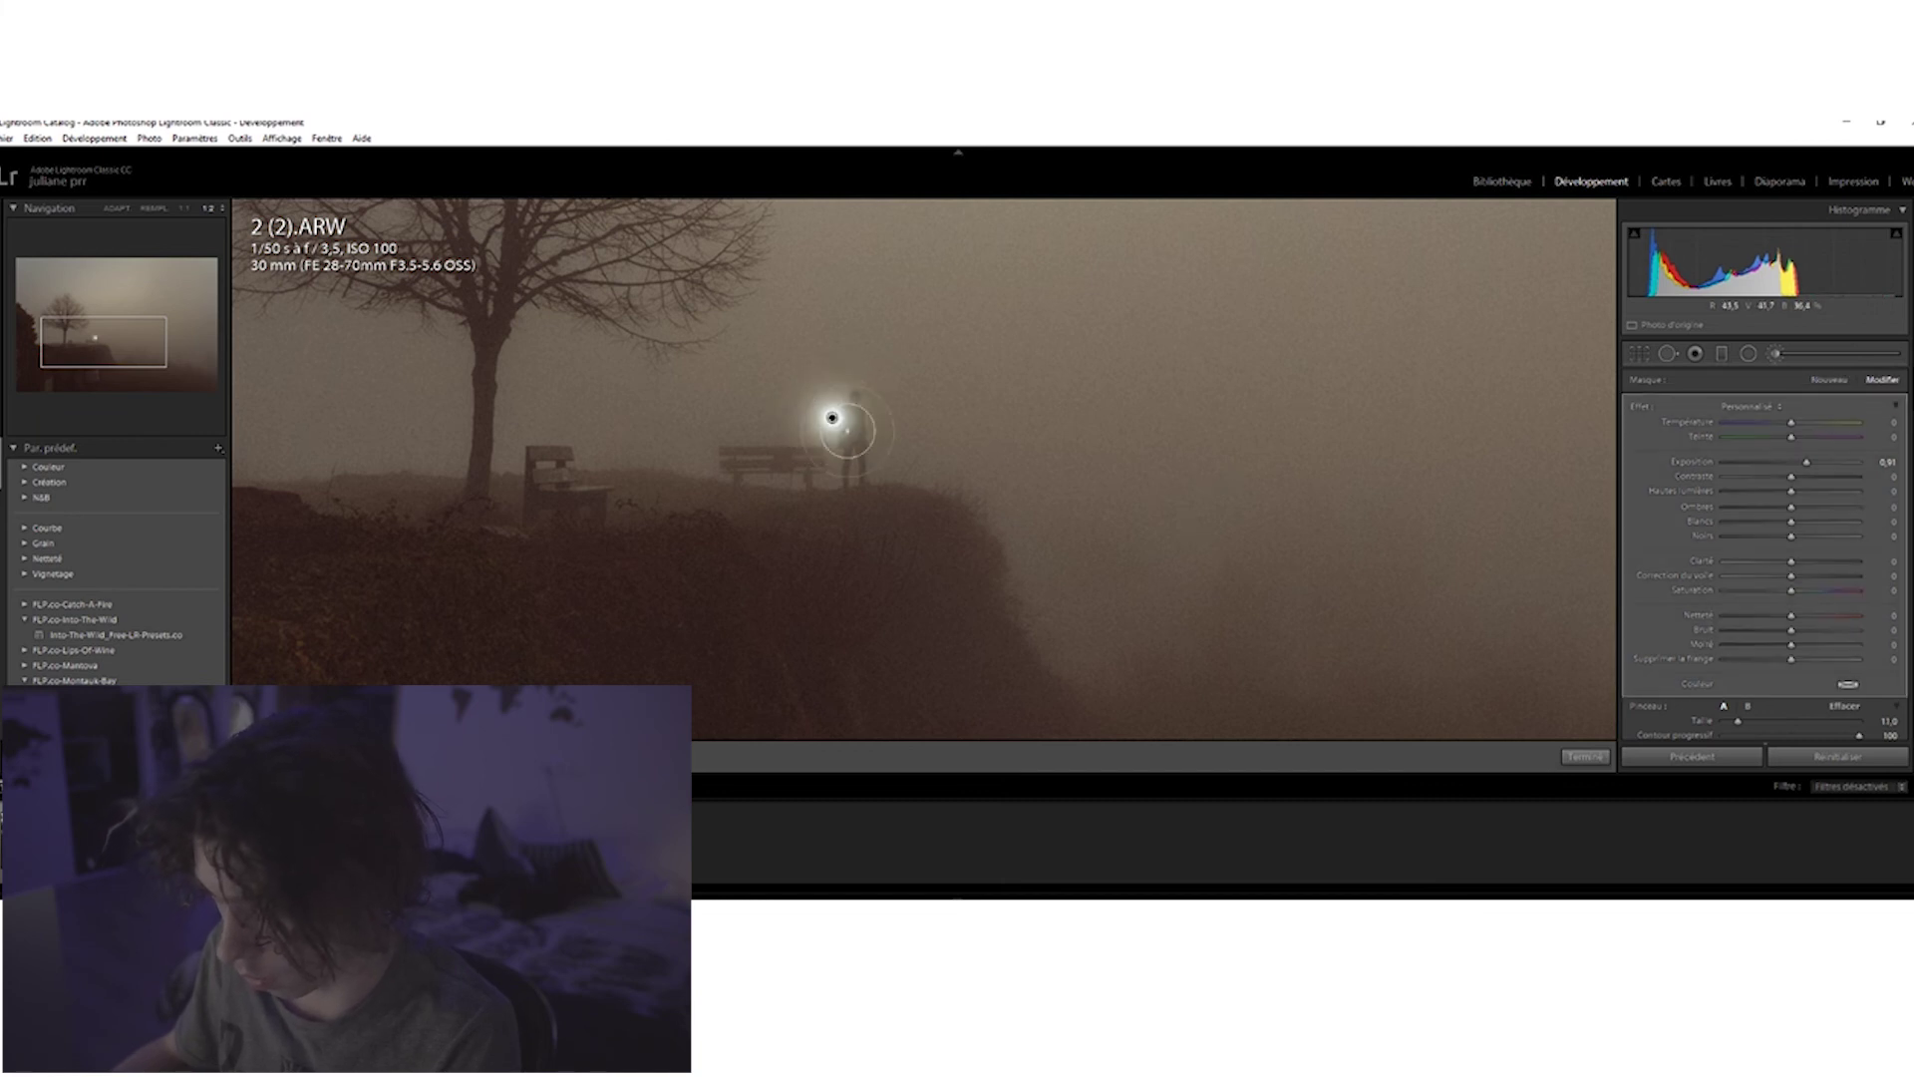
Set the brushed light's exposure to 0.64 and try a warm temperature before shifting it toward blue.
left_click_drag(1805, 465, 1802, 466)
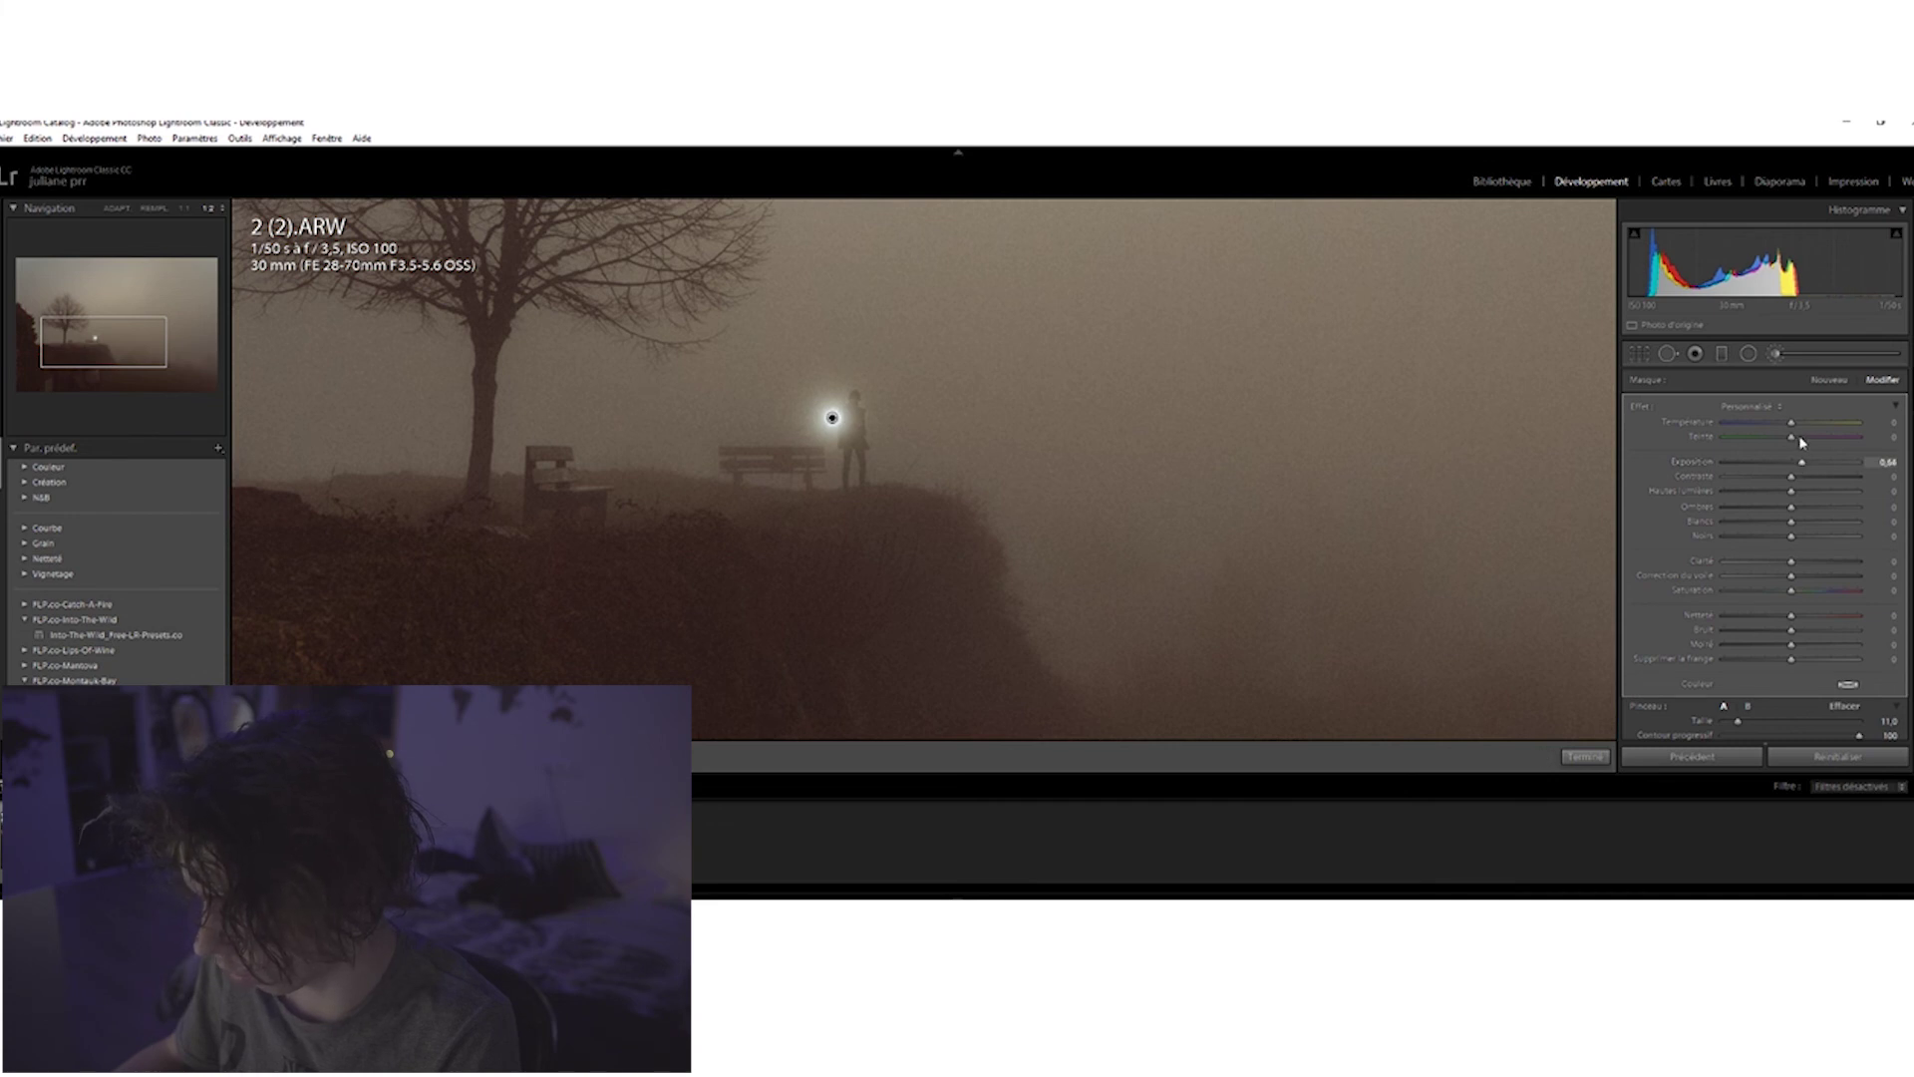
left_click_drag(1831, 424, 1869, 422)
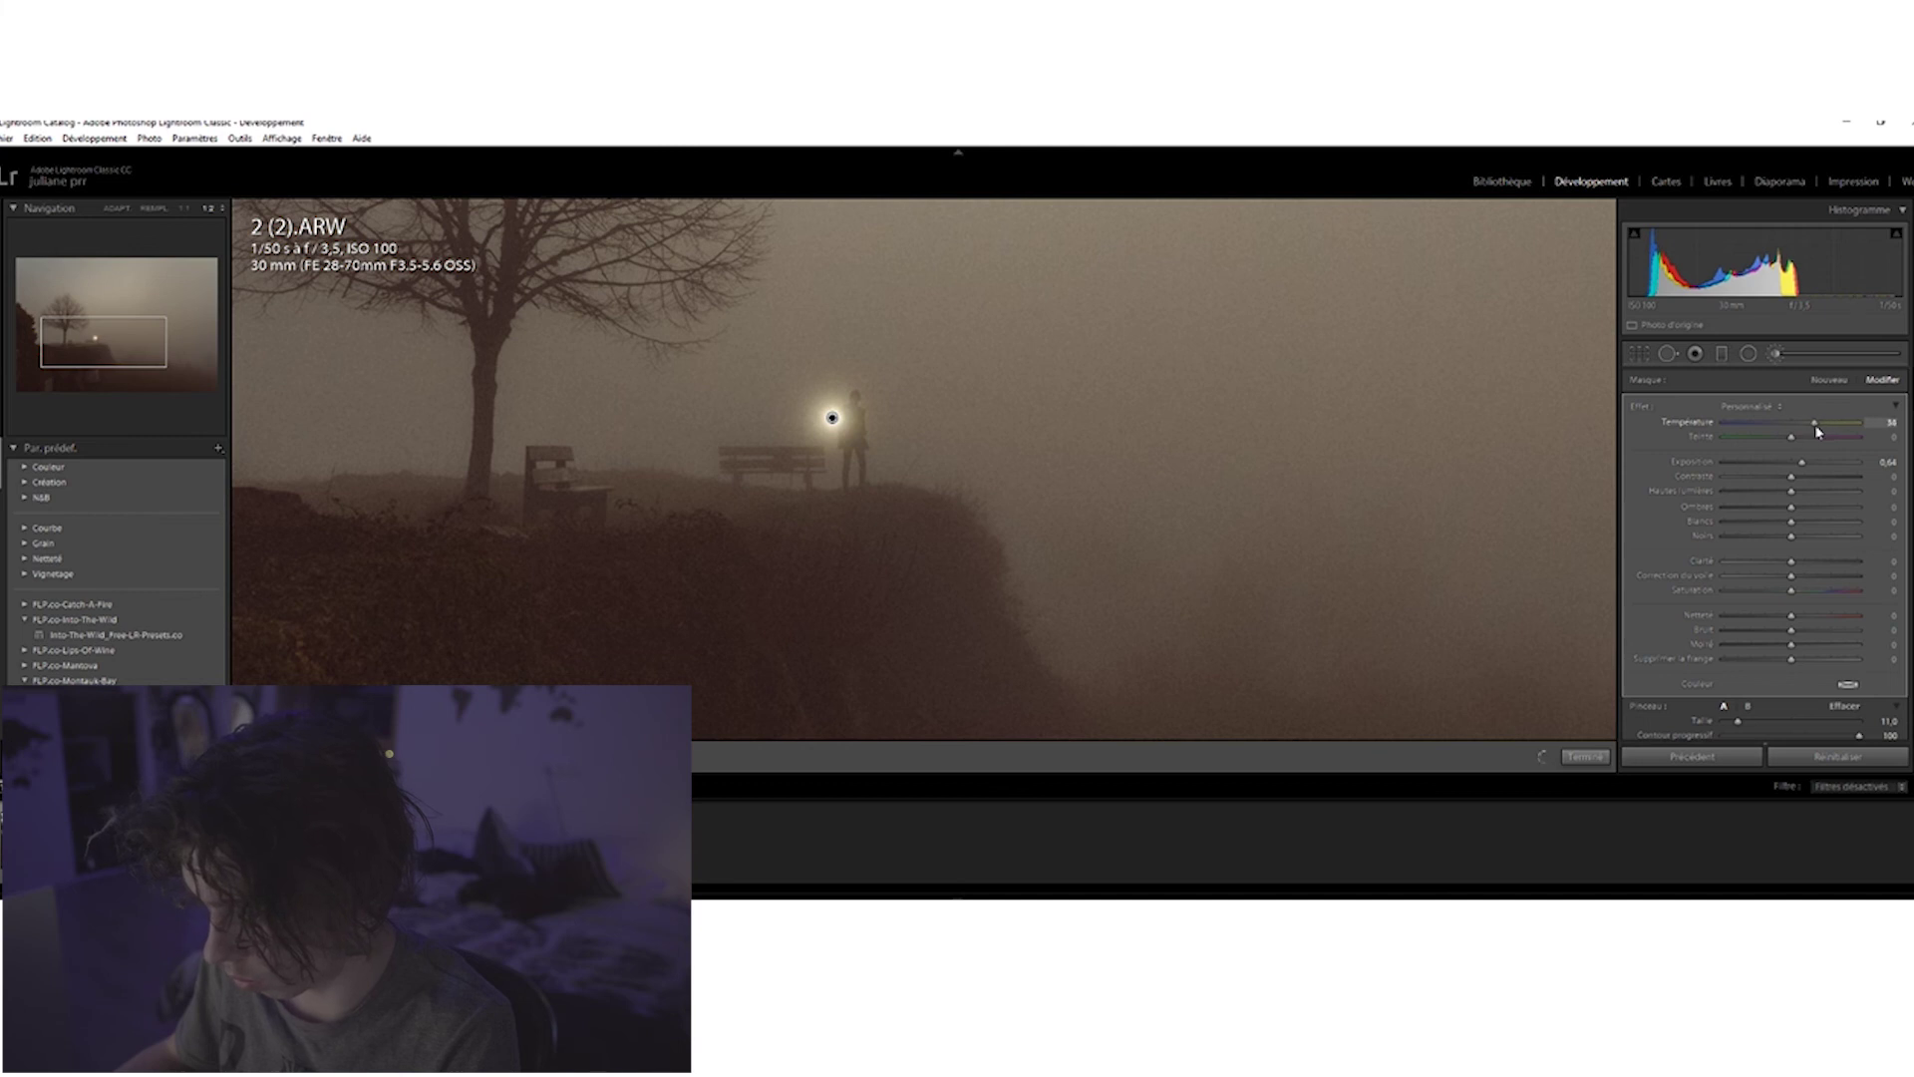
left_click_drag(1821, 432, 1569, 443)
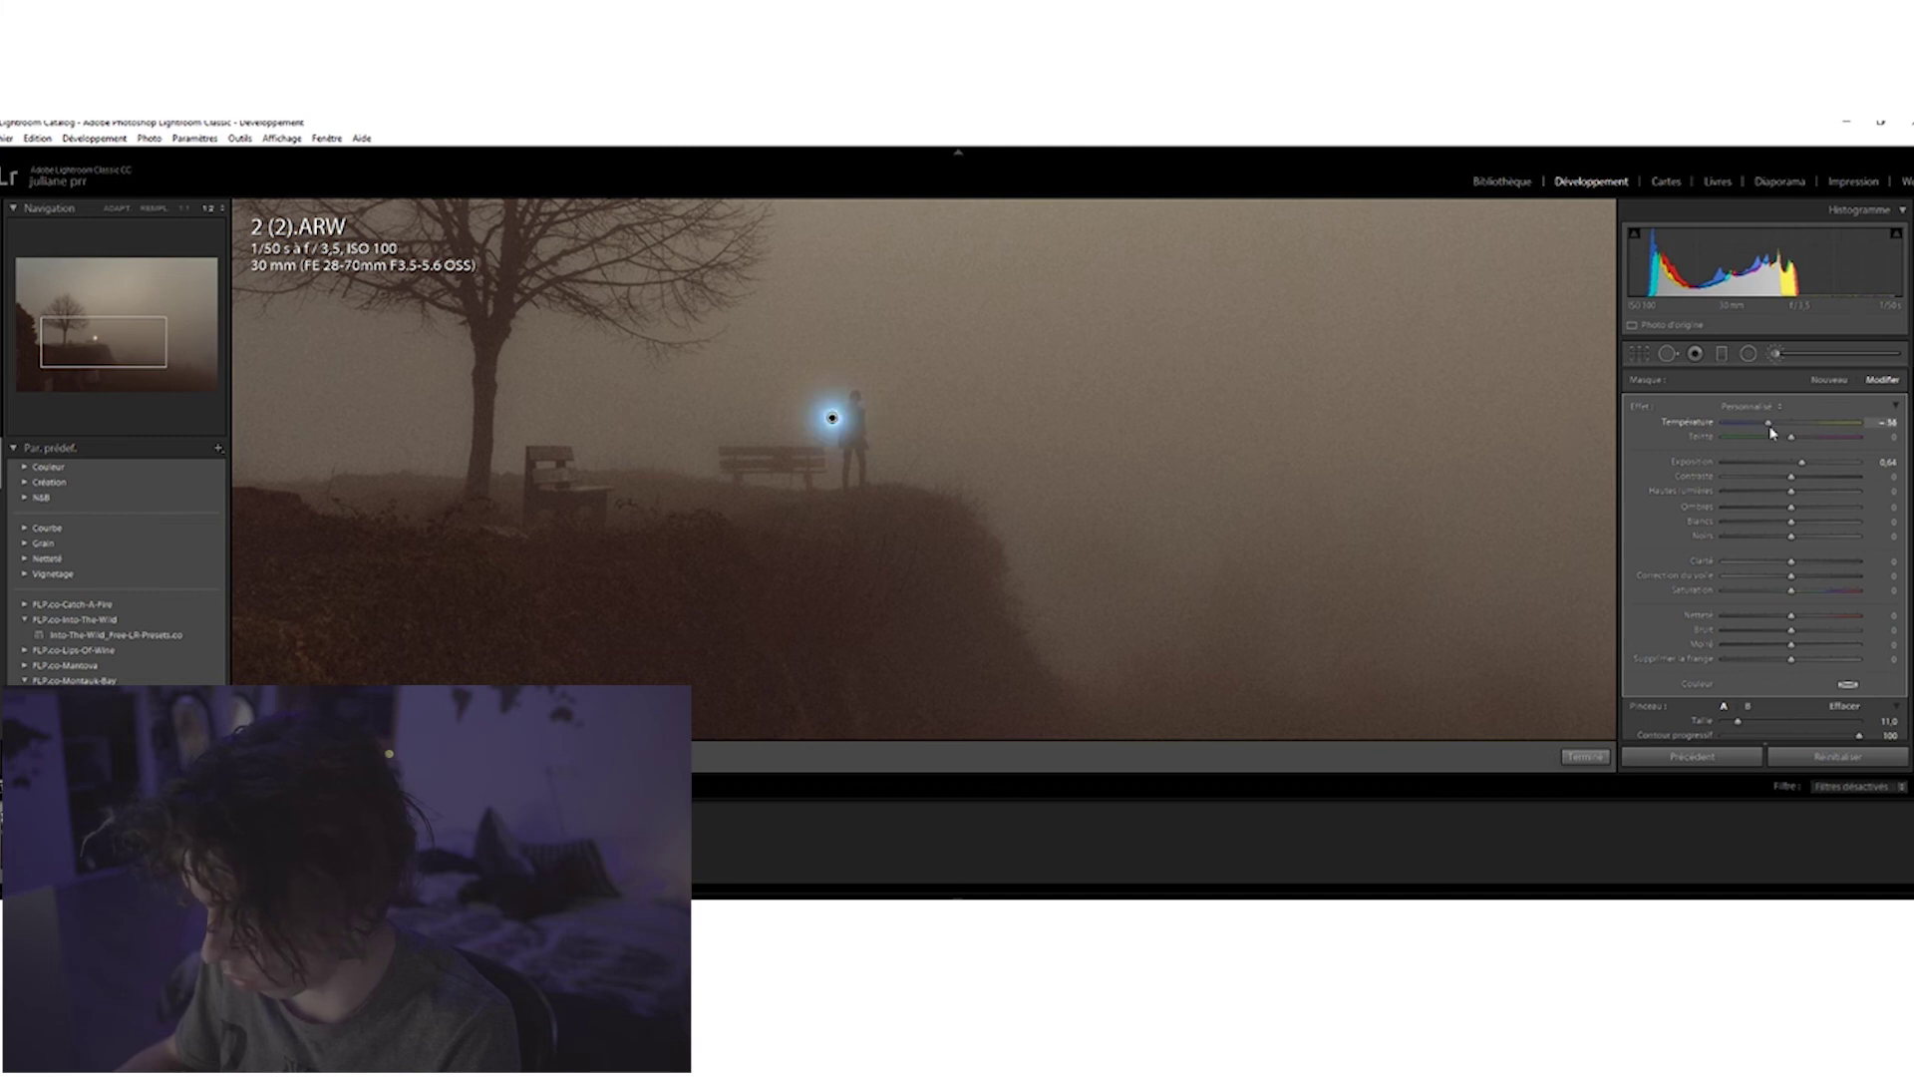
Warm the brushed light to a temperature of about 43 and finish the brush adjustment.
left_click_drag(1771, 432, 1845, 429)
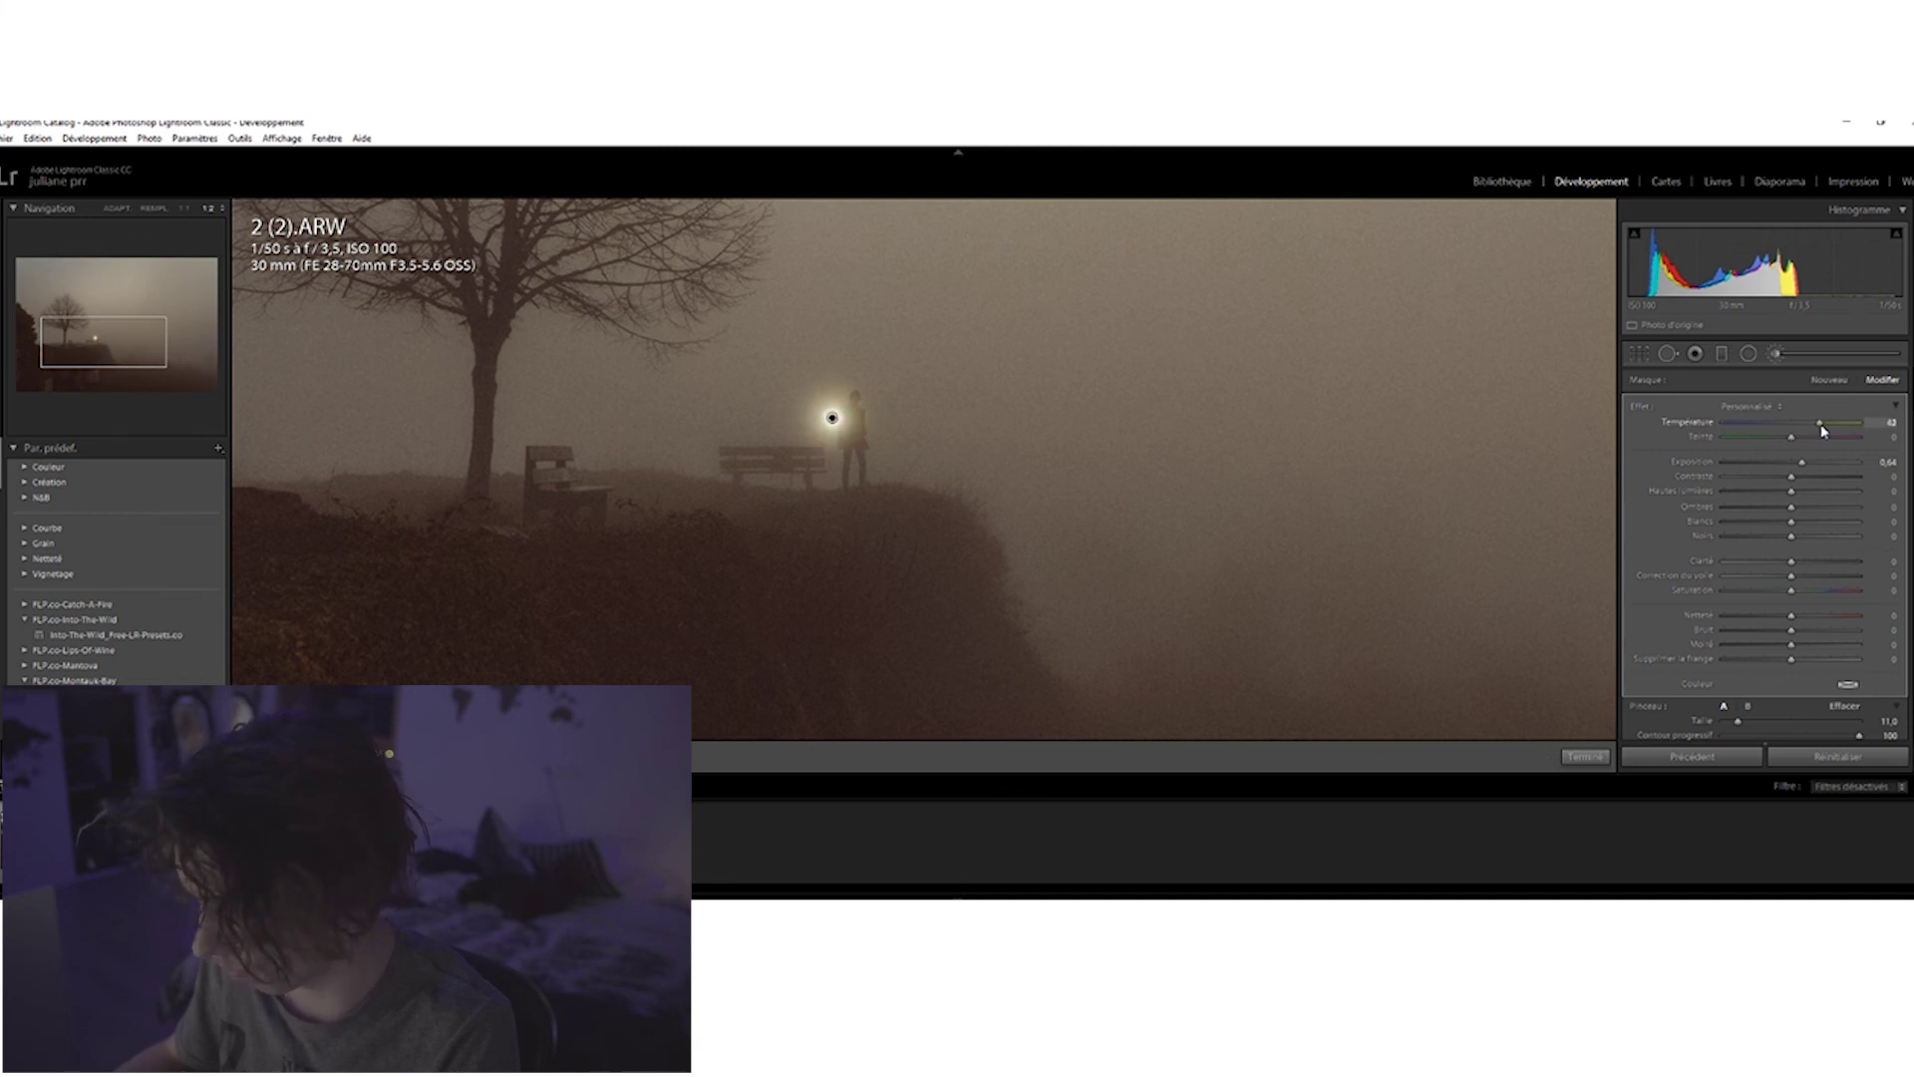
left_click(1592, 761)
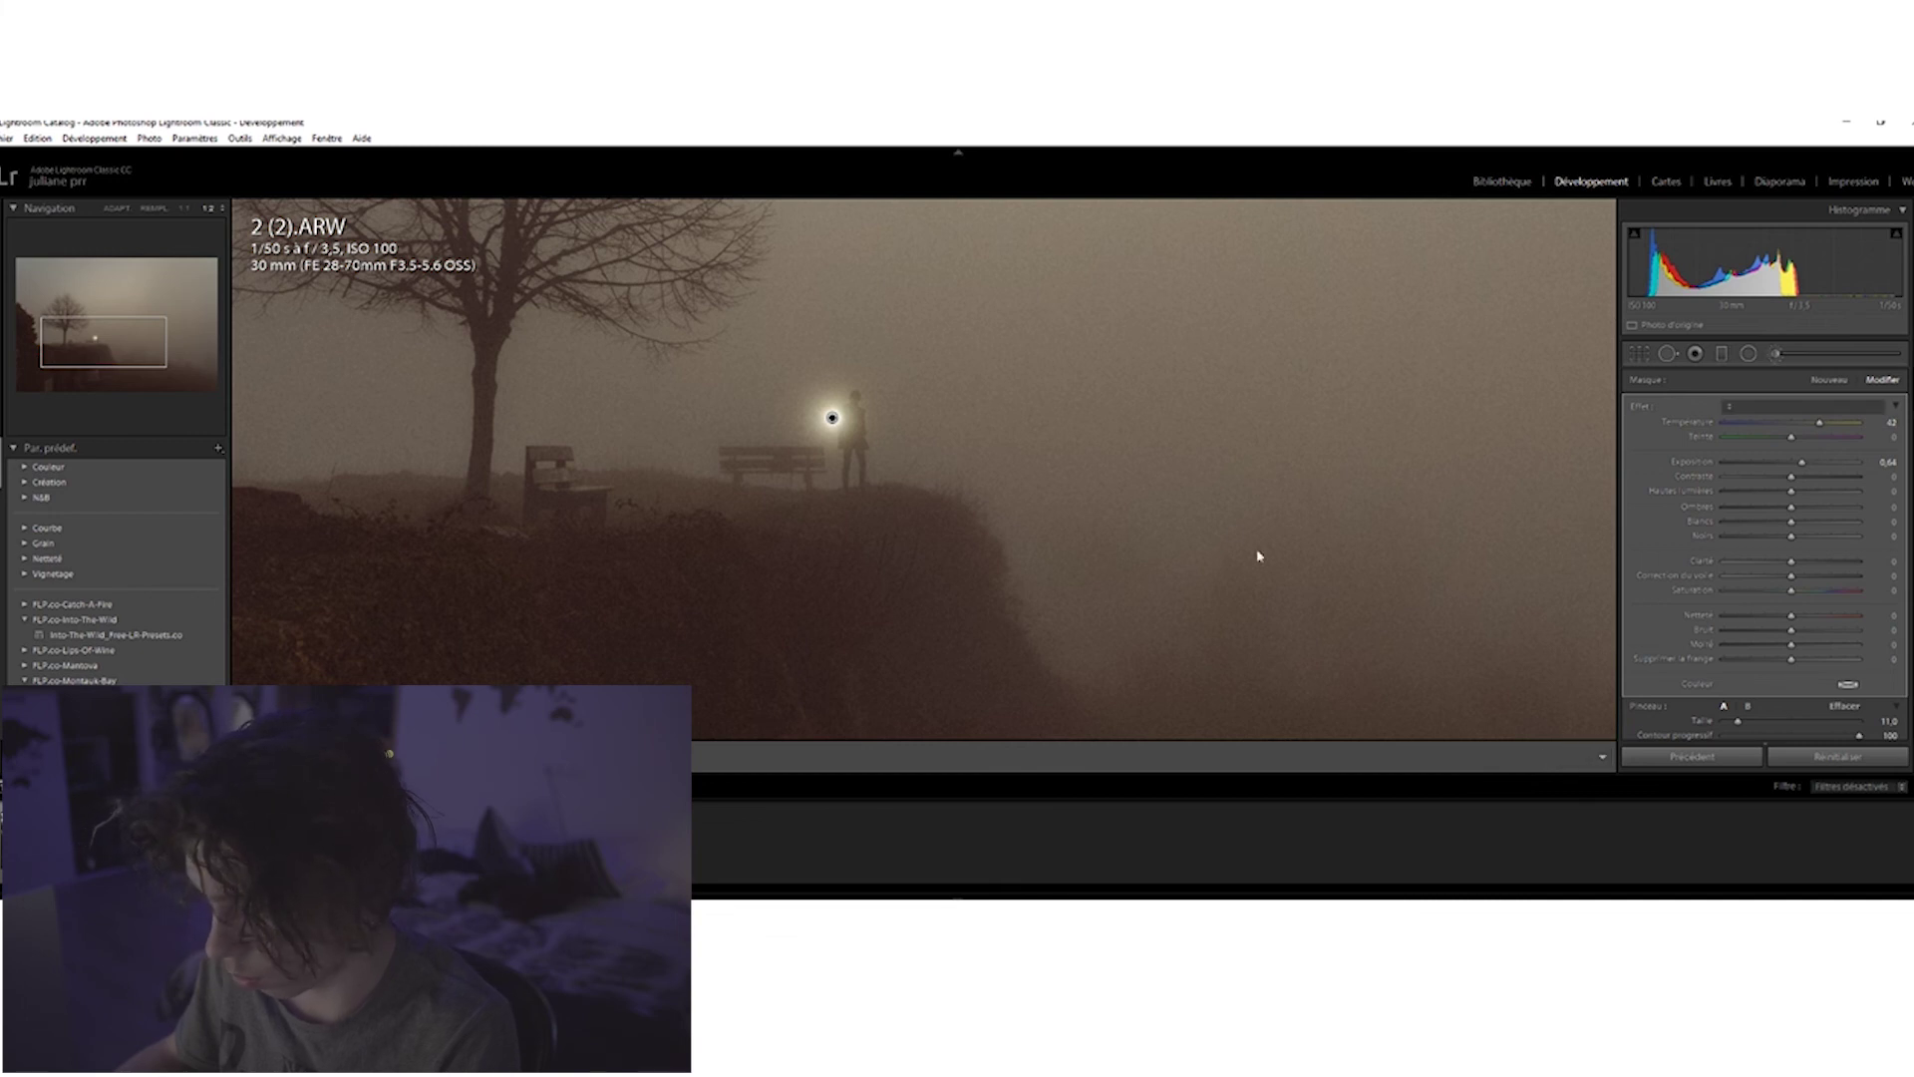
left_click(1251, 551)
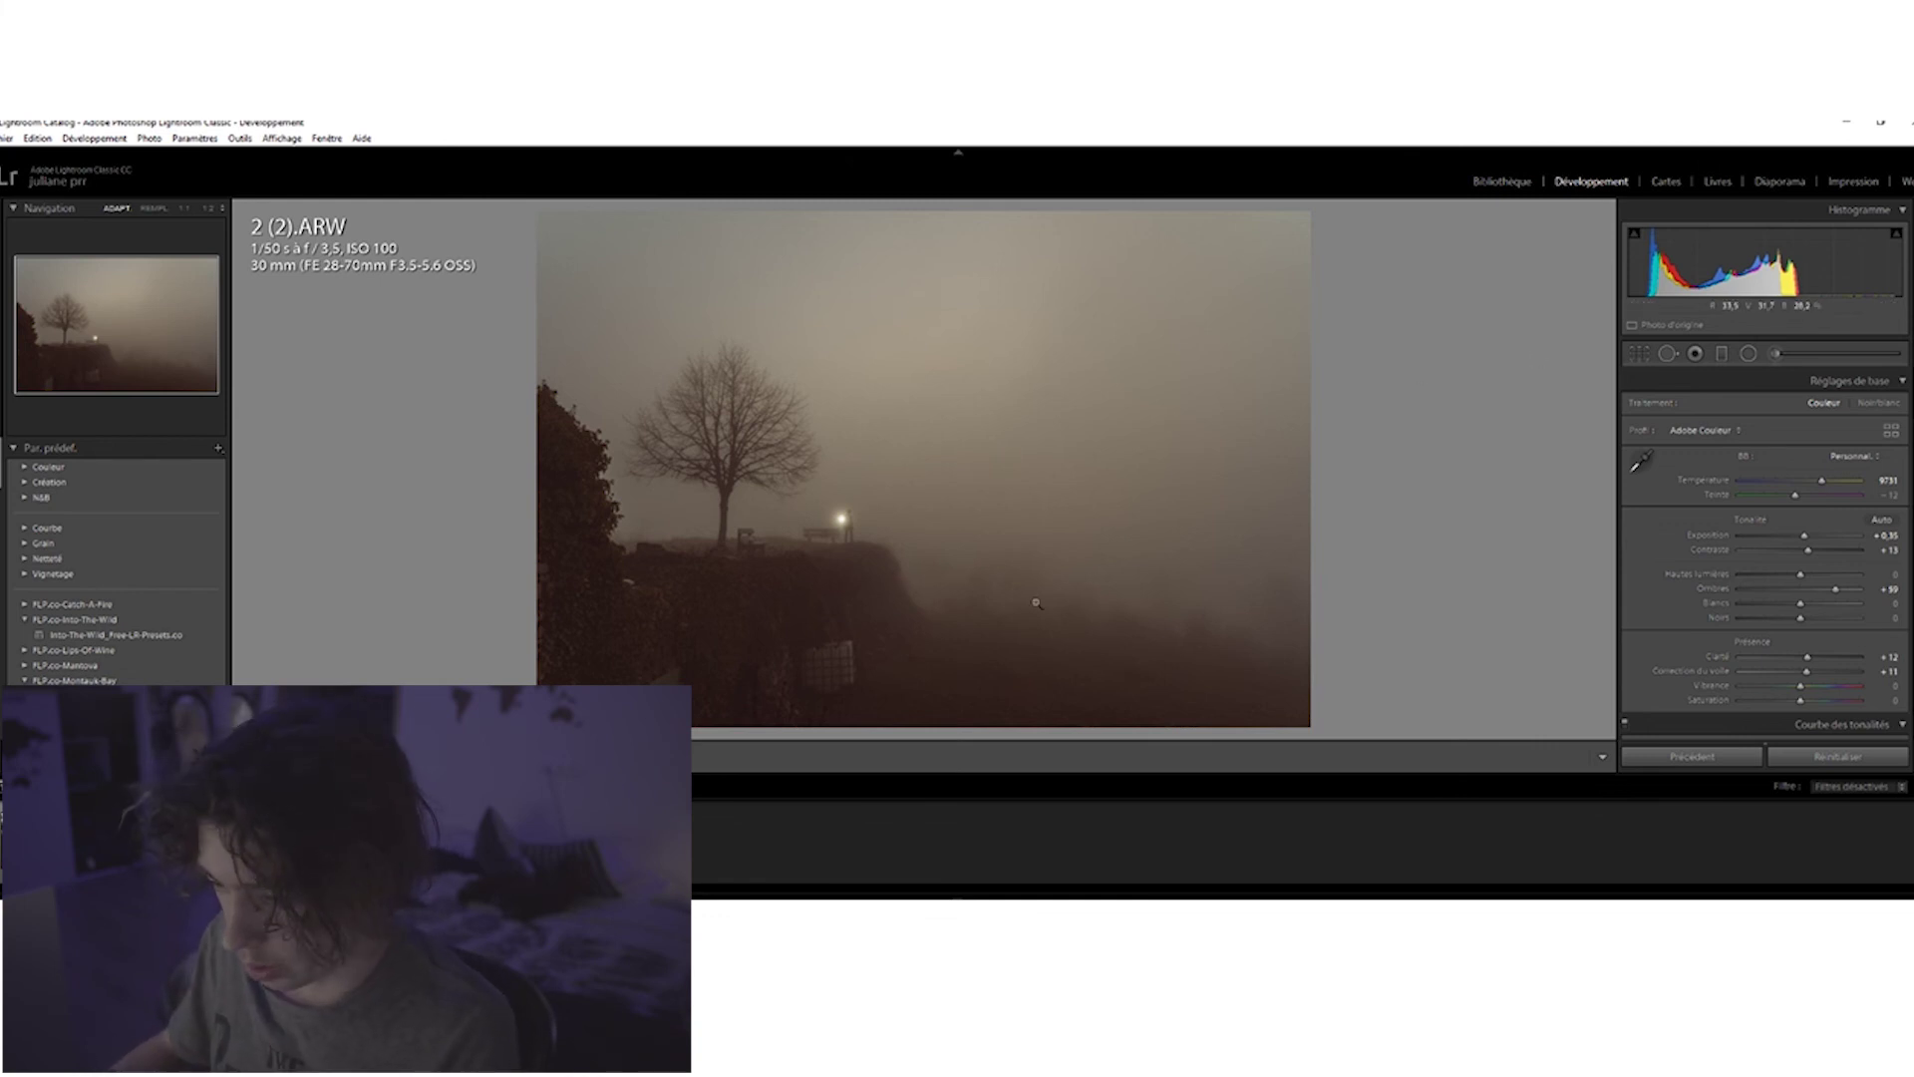
Remove the pale grid in the dark foreground below the cliff with a spot-removal stroke at size 76.
left_click(841, 669)
left_click_drag(835, 682, 840, 490)
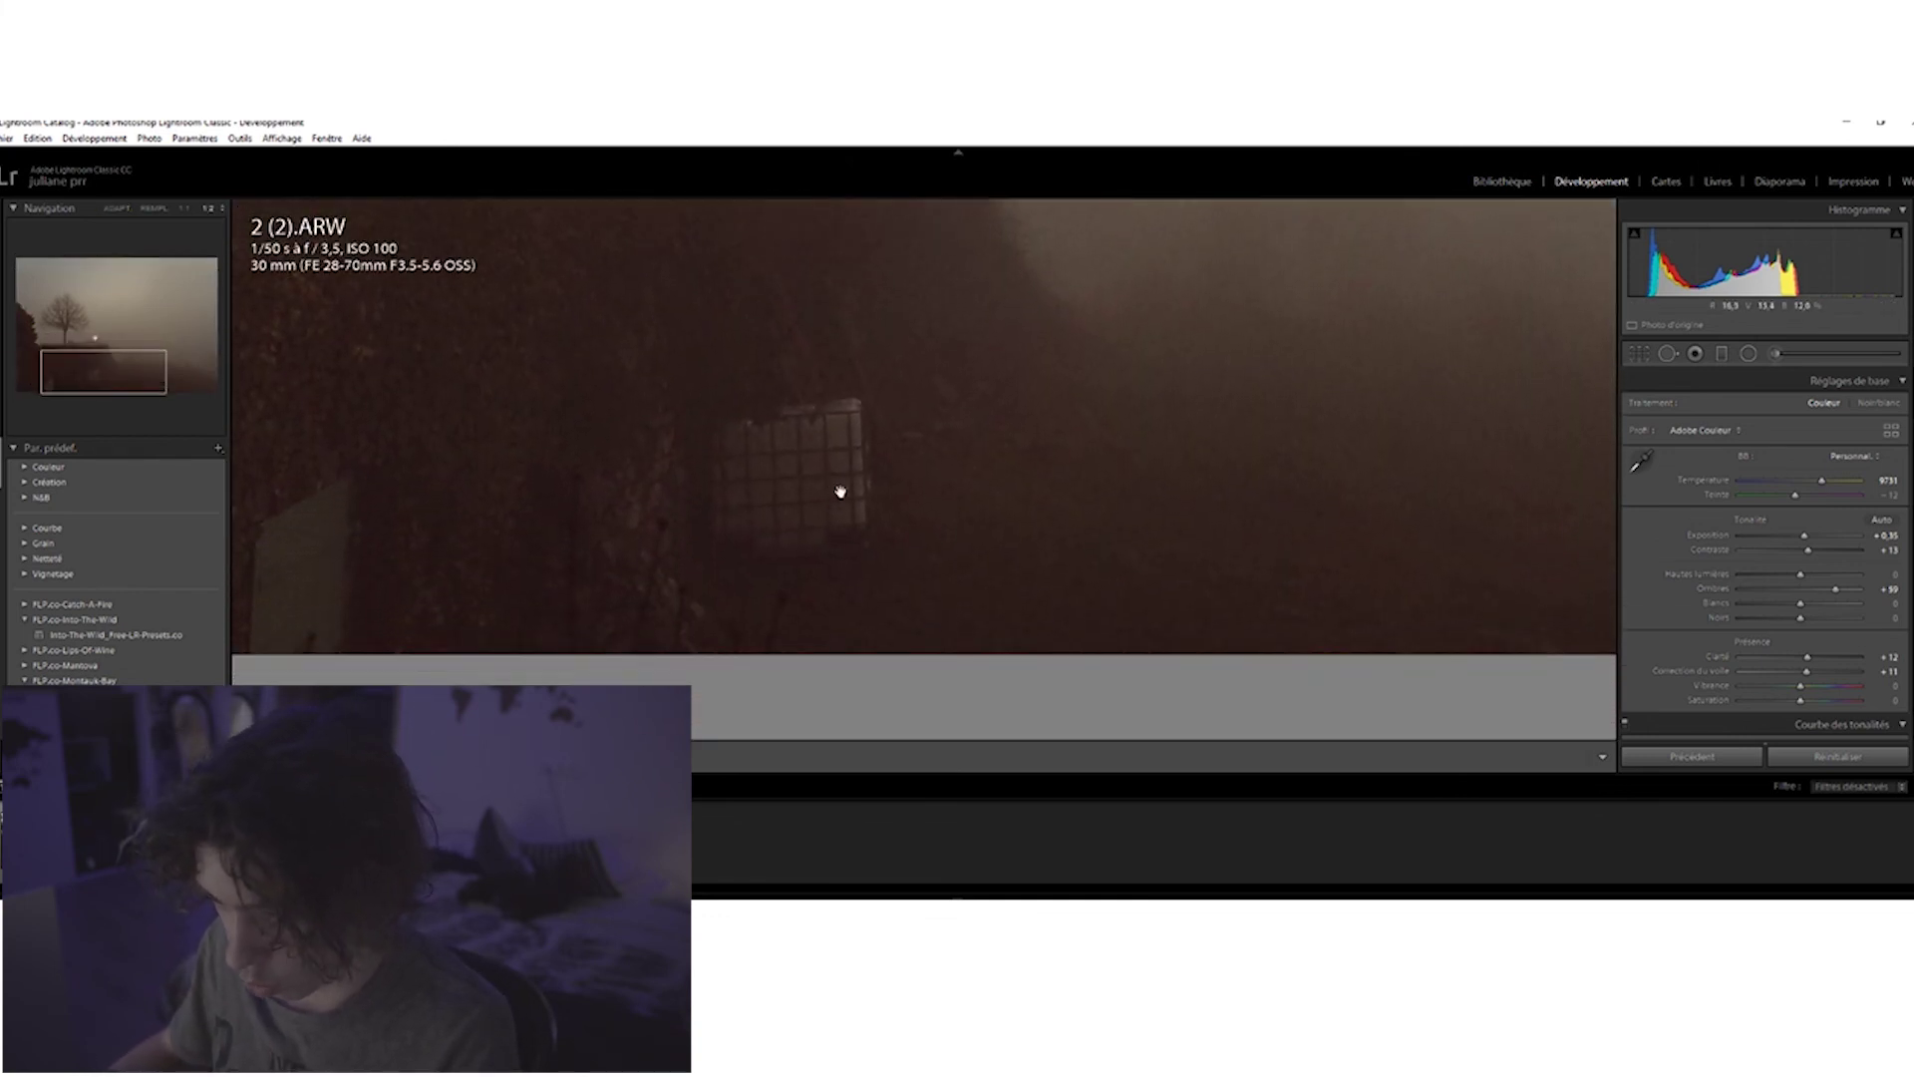
left_click(791, 433)
key("k")
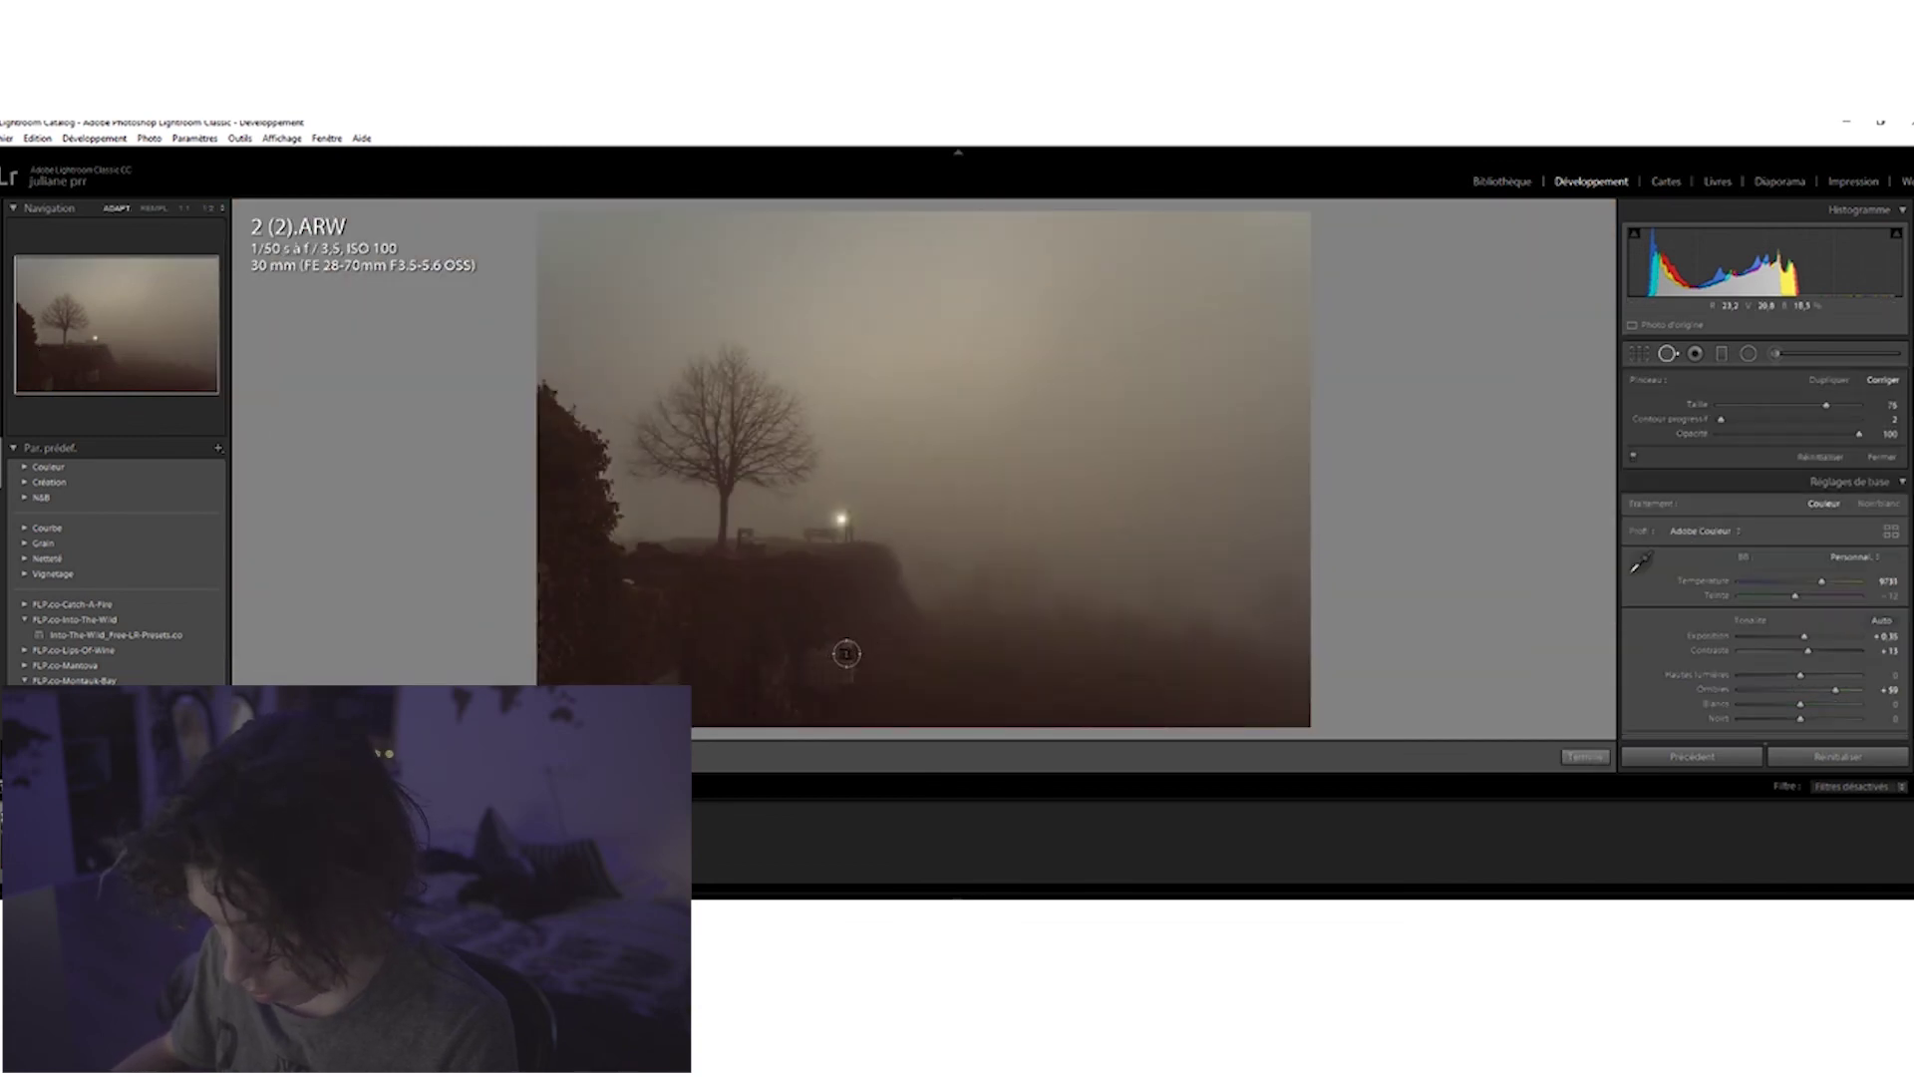
mouse_move(854, 646)
left_mouse_down()
mouse_move(812, 654)
mouse_move(808, 697)
mouse_move(852, 693)
mouse_move(837, 663)
mouse_move(824, 676)
left_mouse_up()
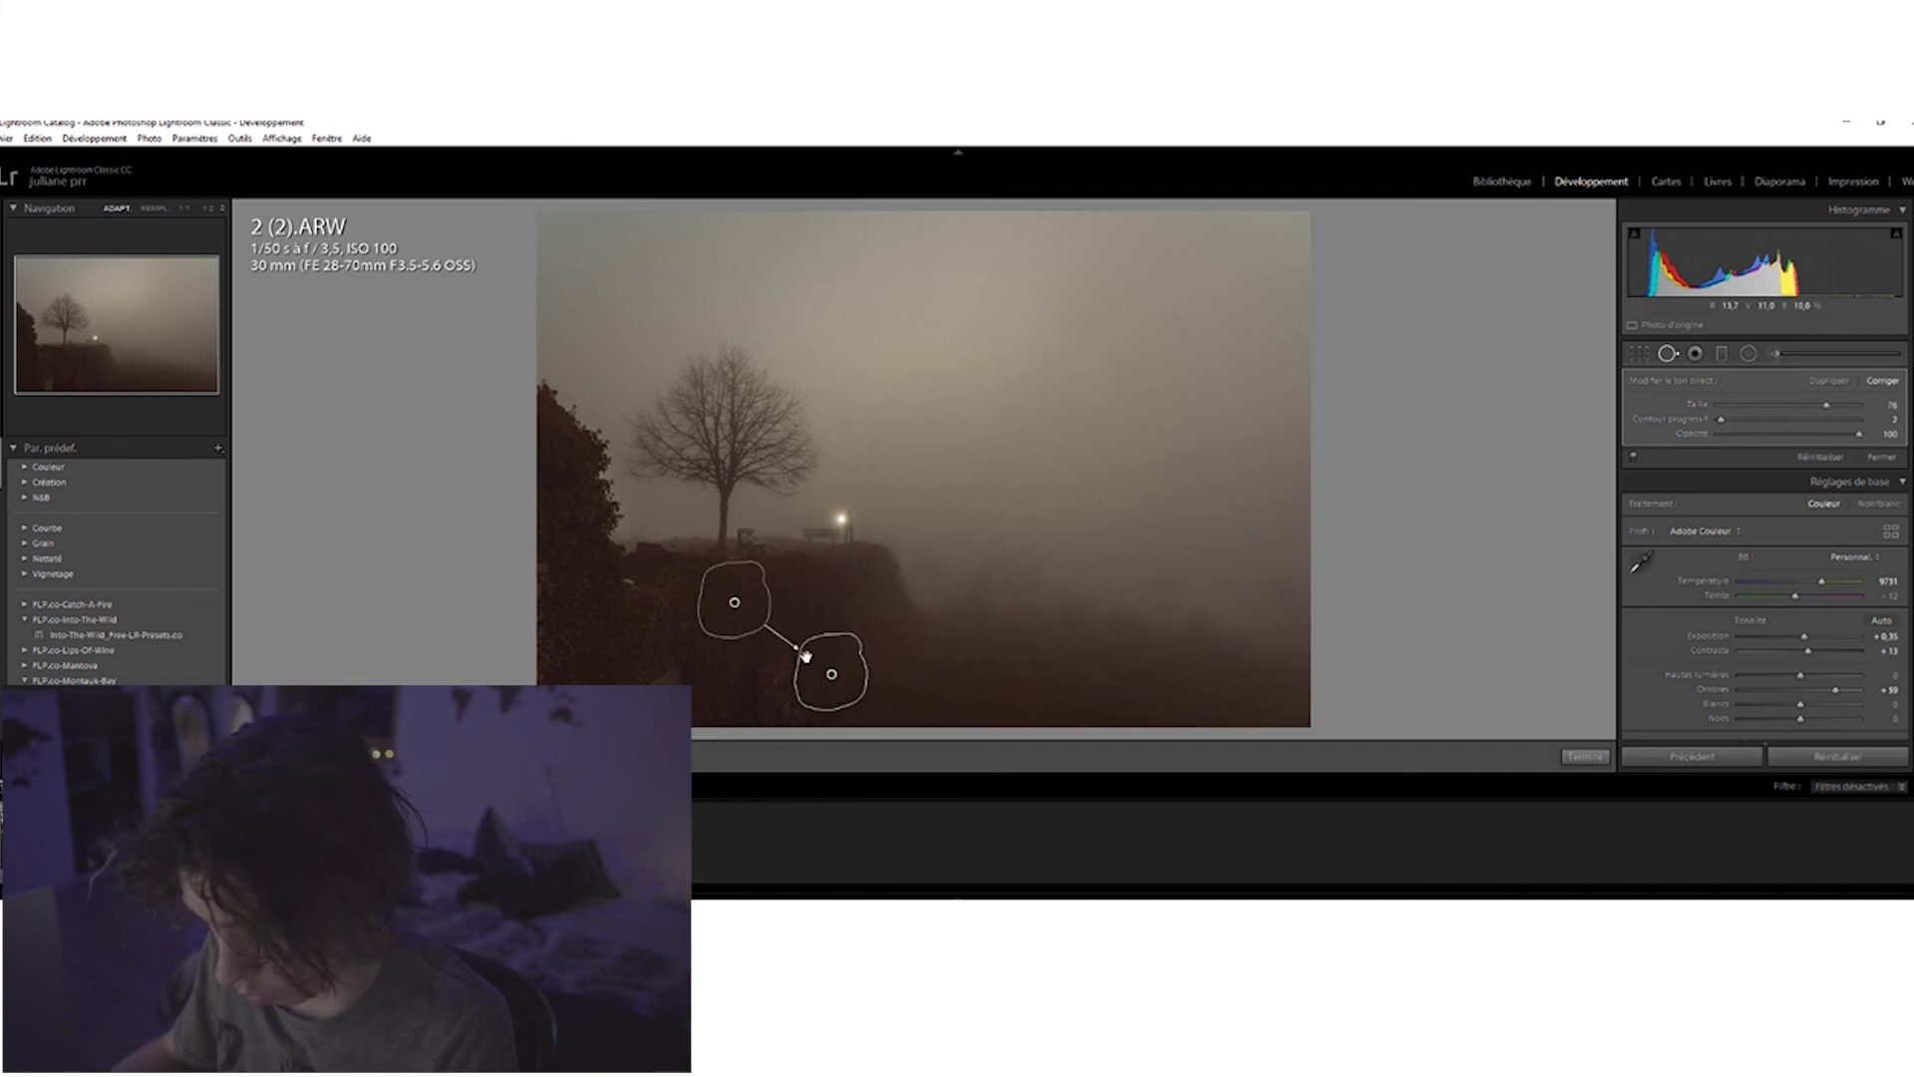
left_click(1585, 756)
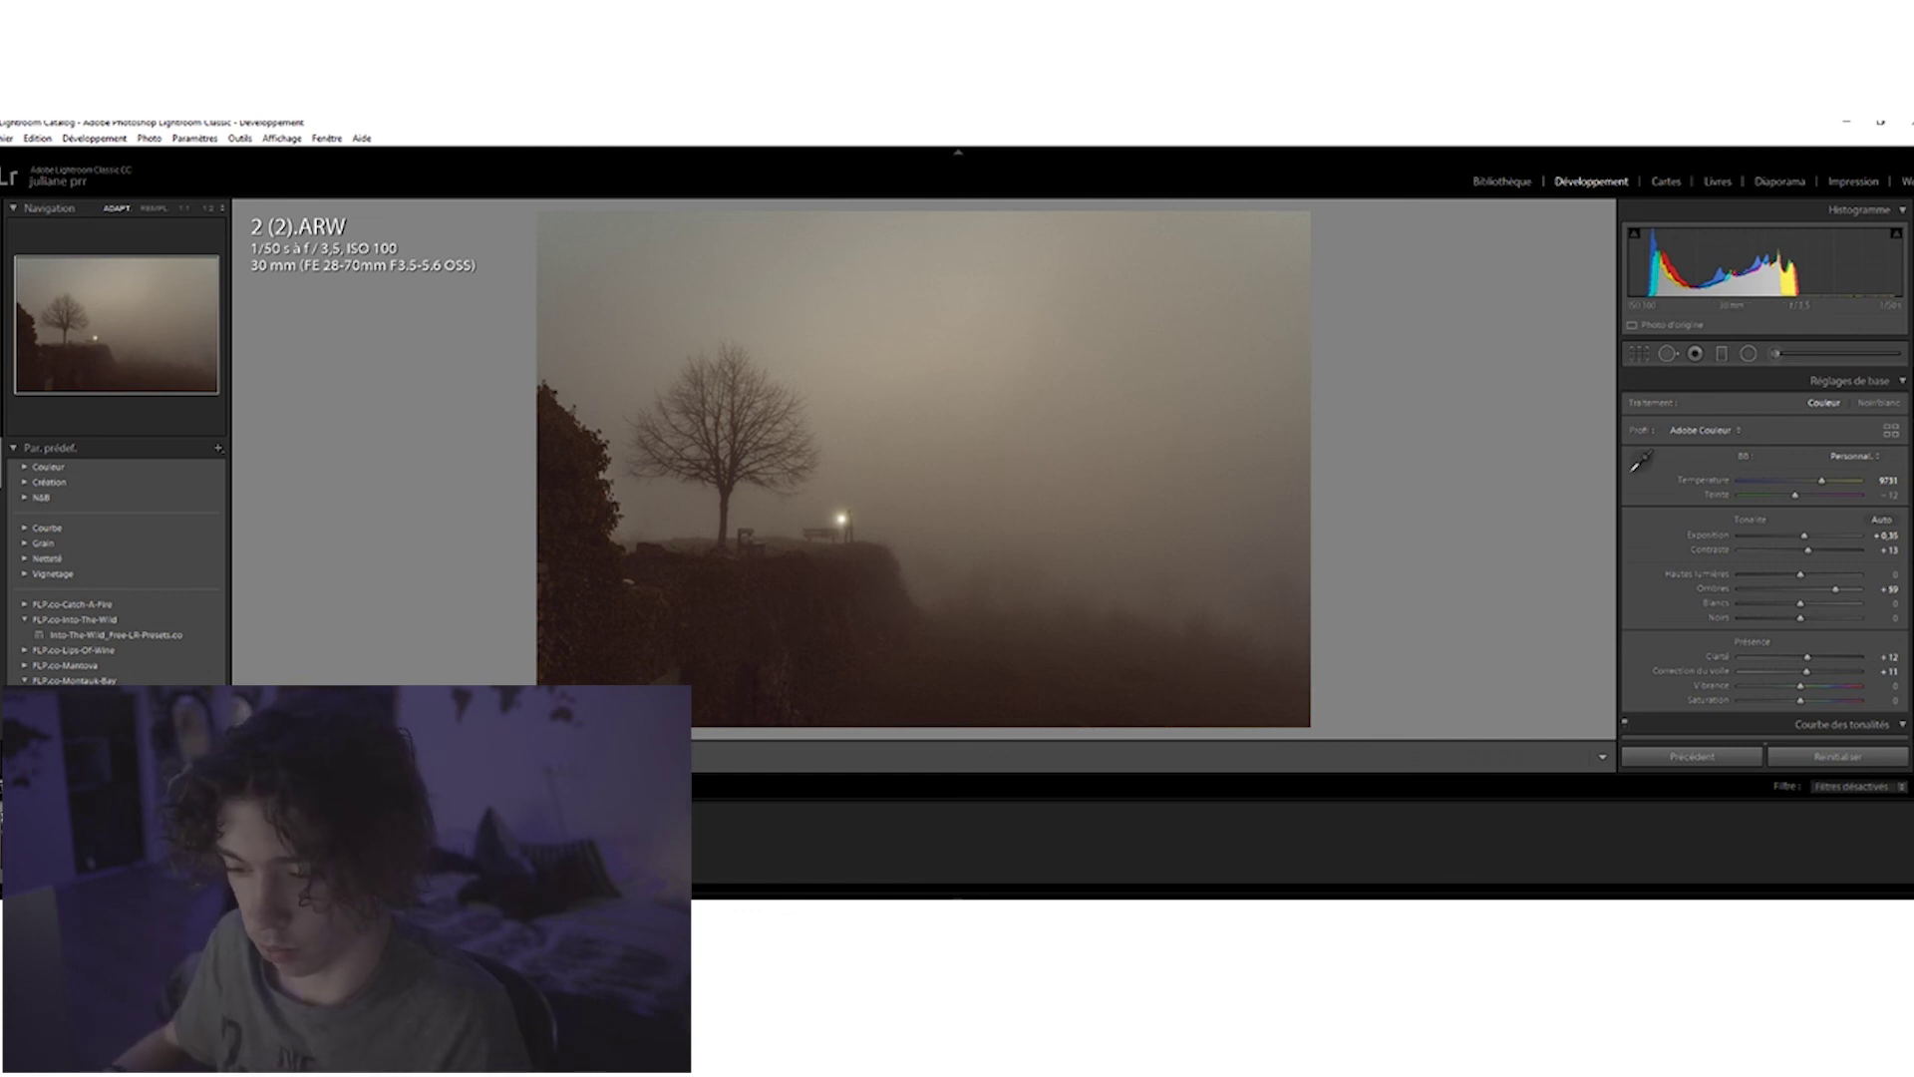
Compare the photo before and after editing, and lower its overall saturation to -100.
key("y")
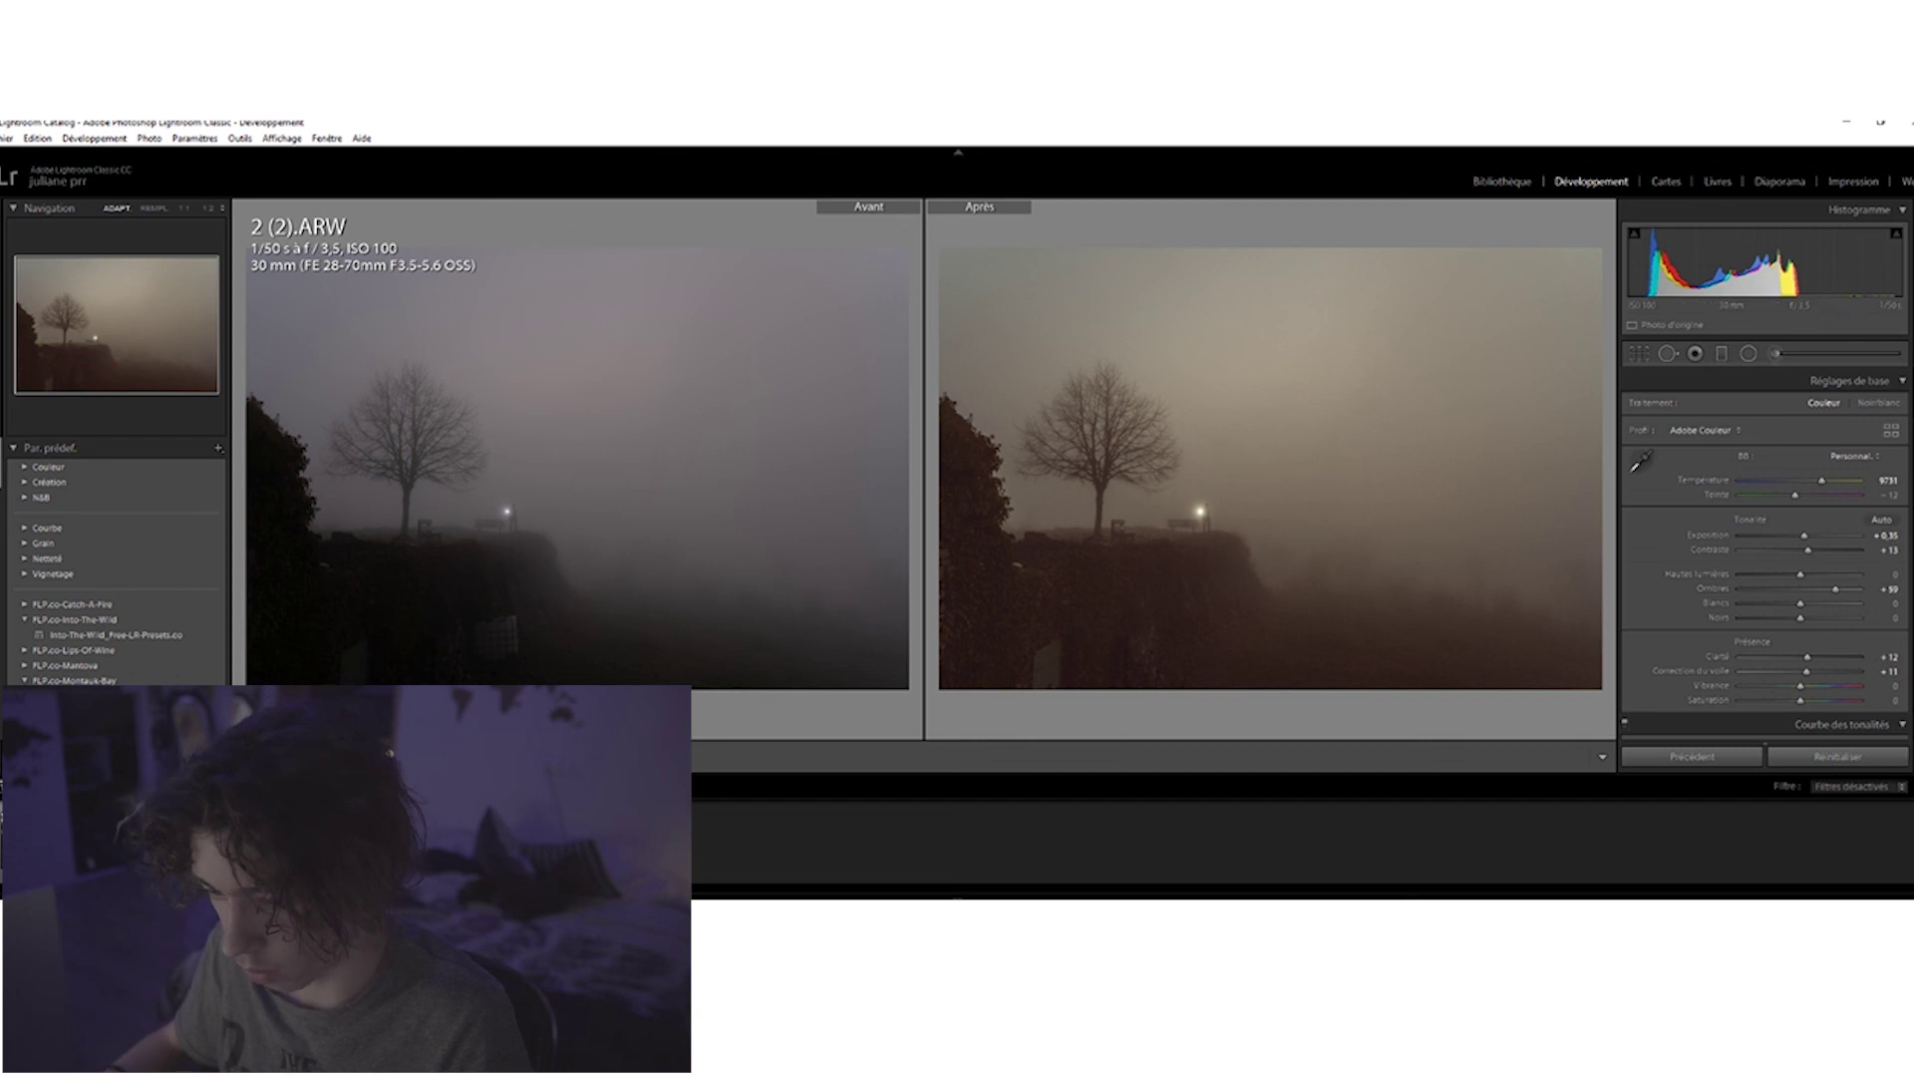
key("y")
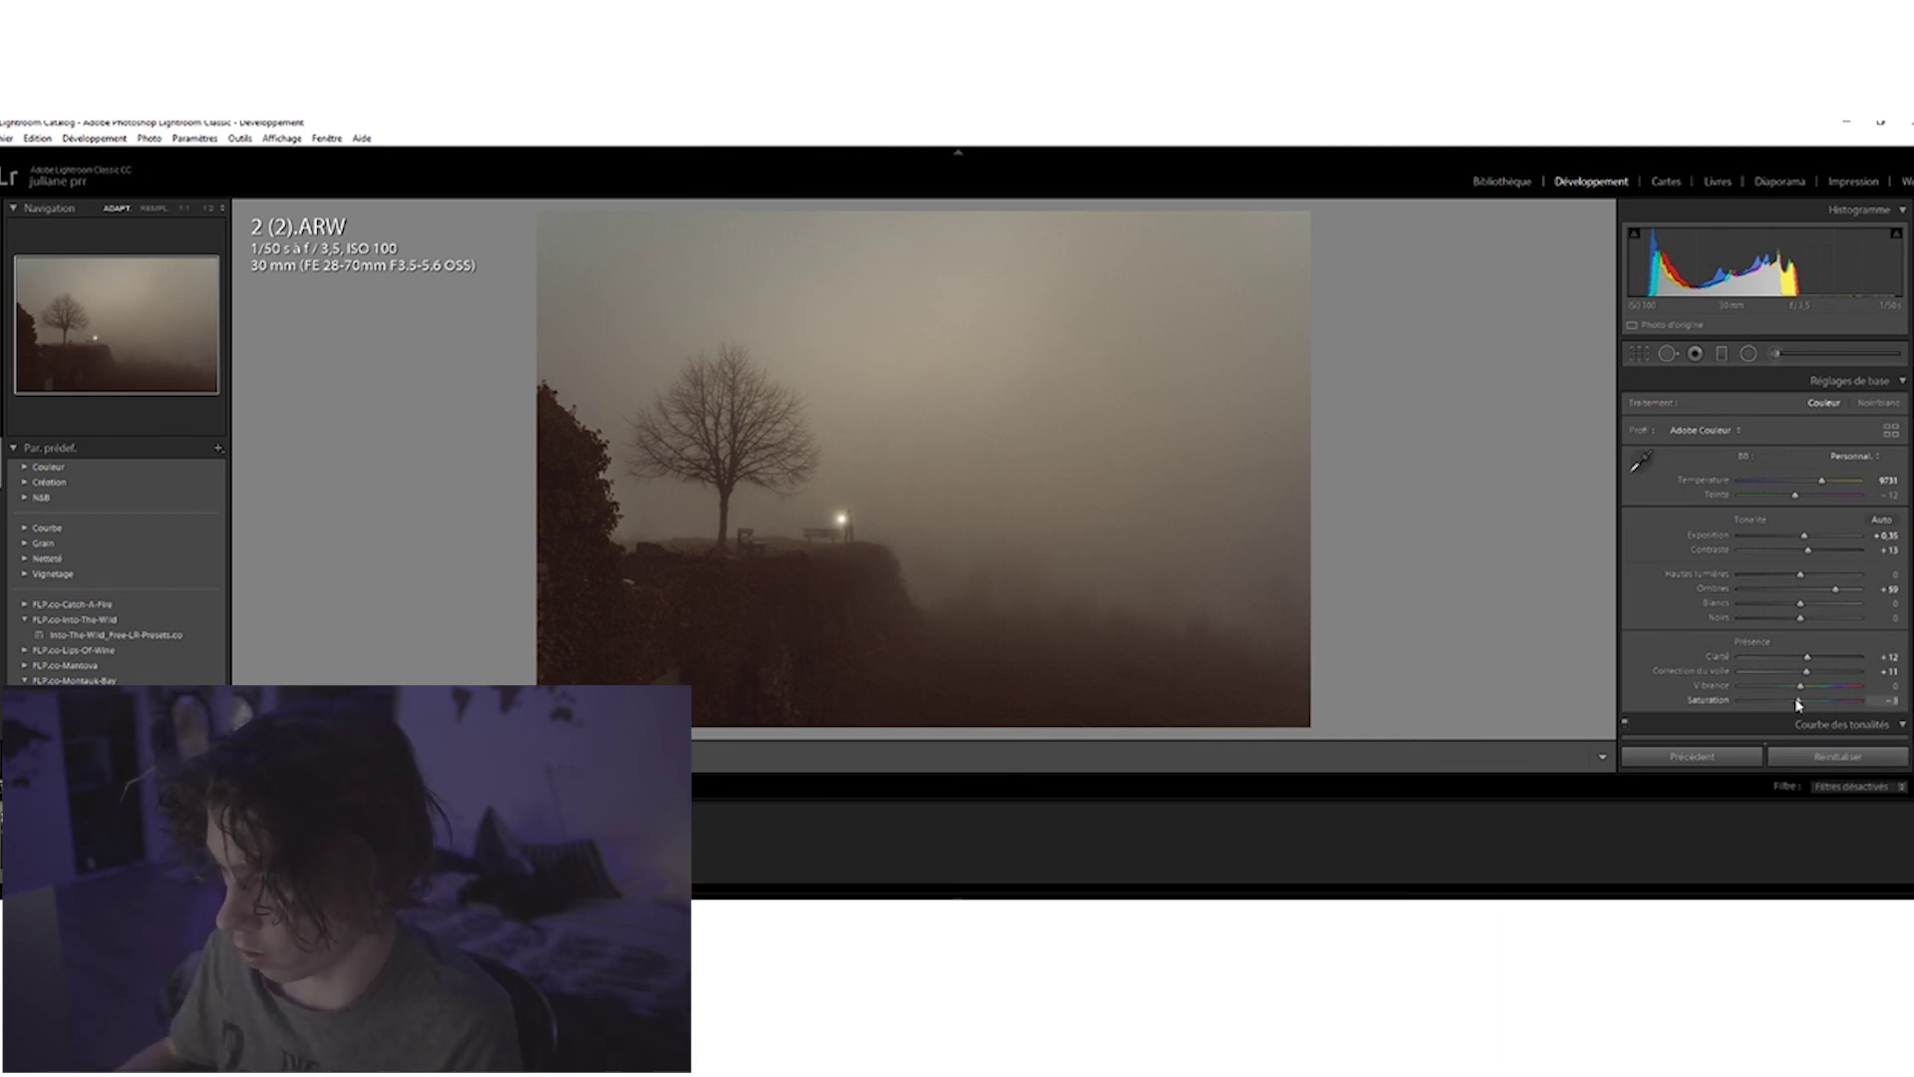
left_click_drag(1798, 704, 1719, 709)
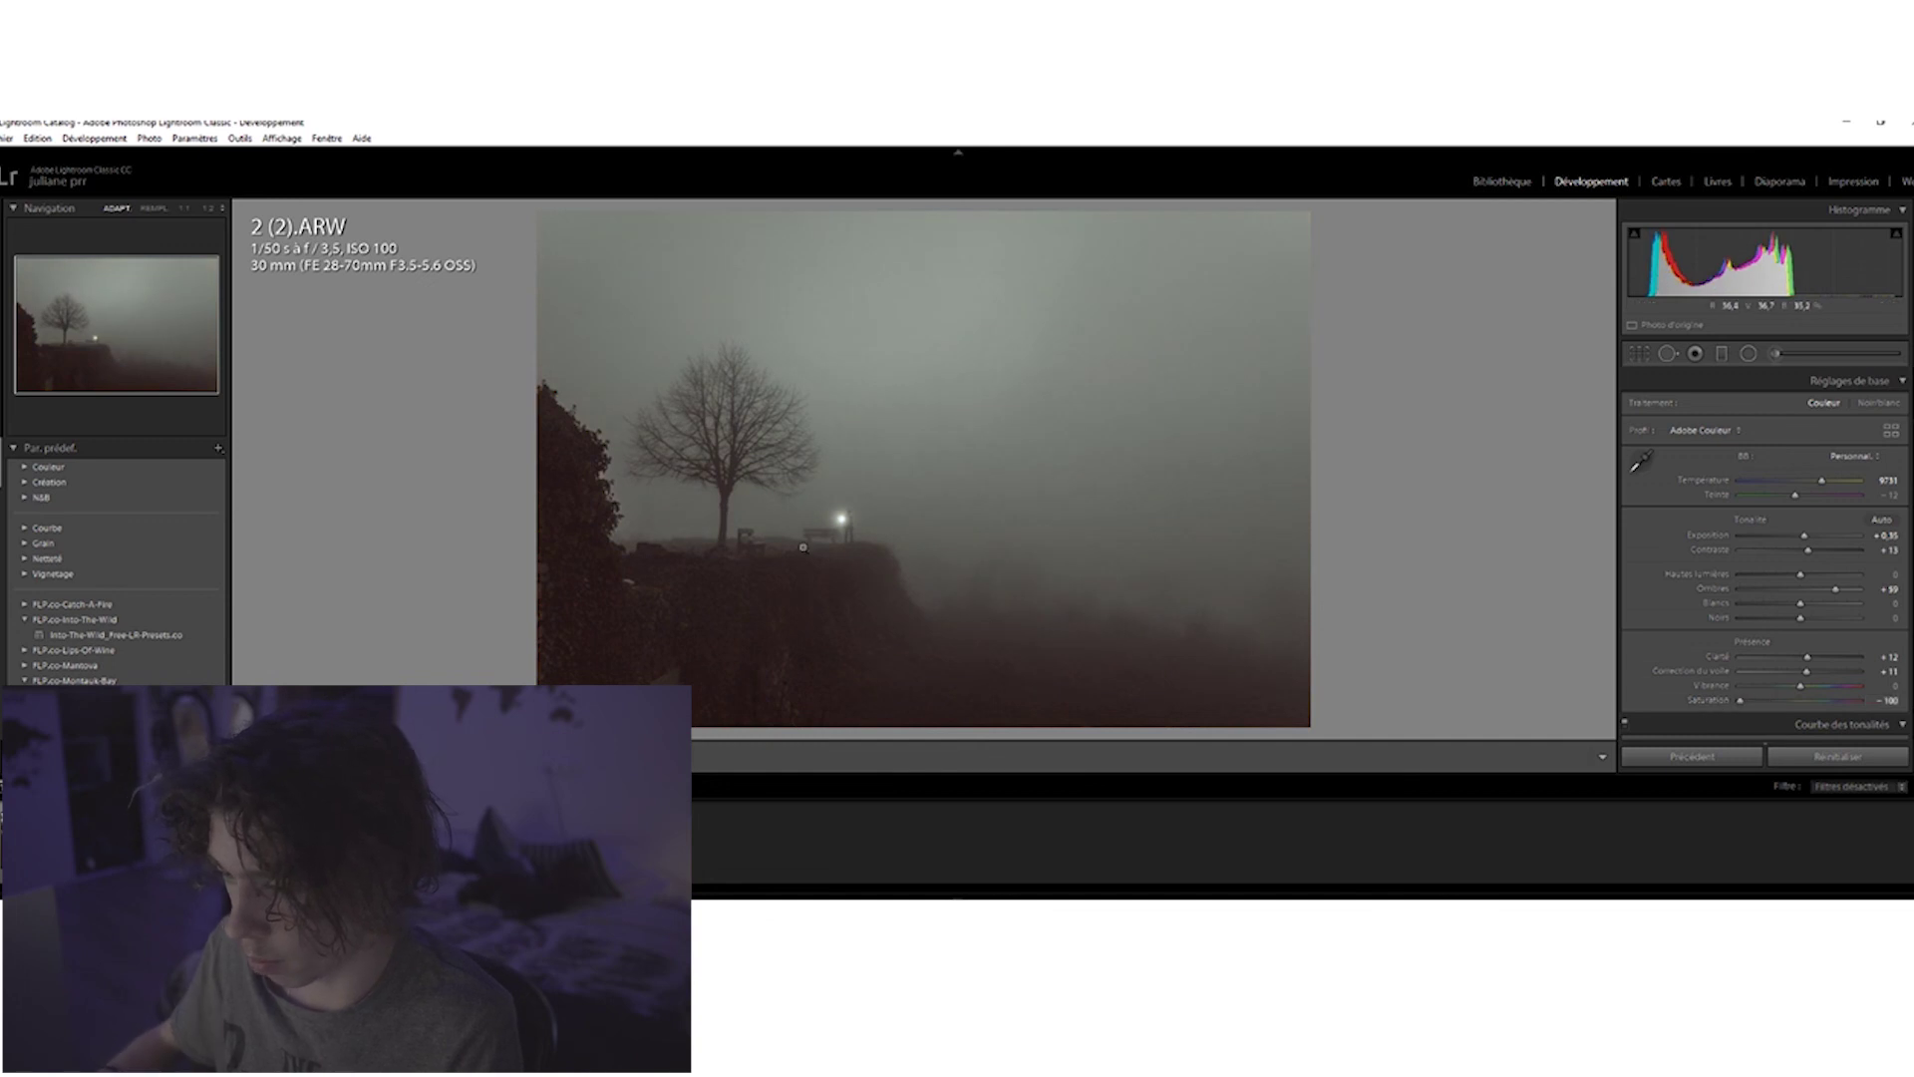
left_click_drag(1751, 700, 1799, 704)
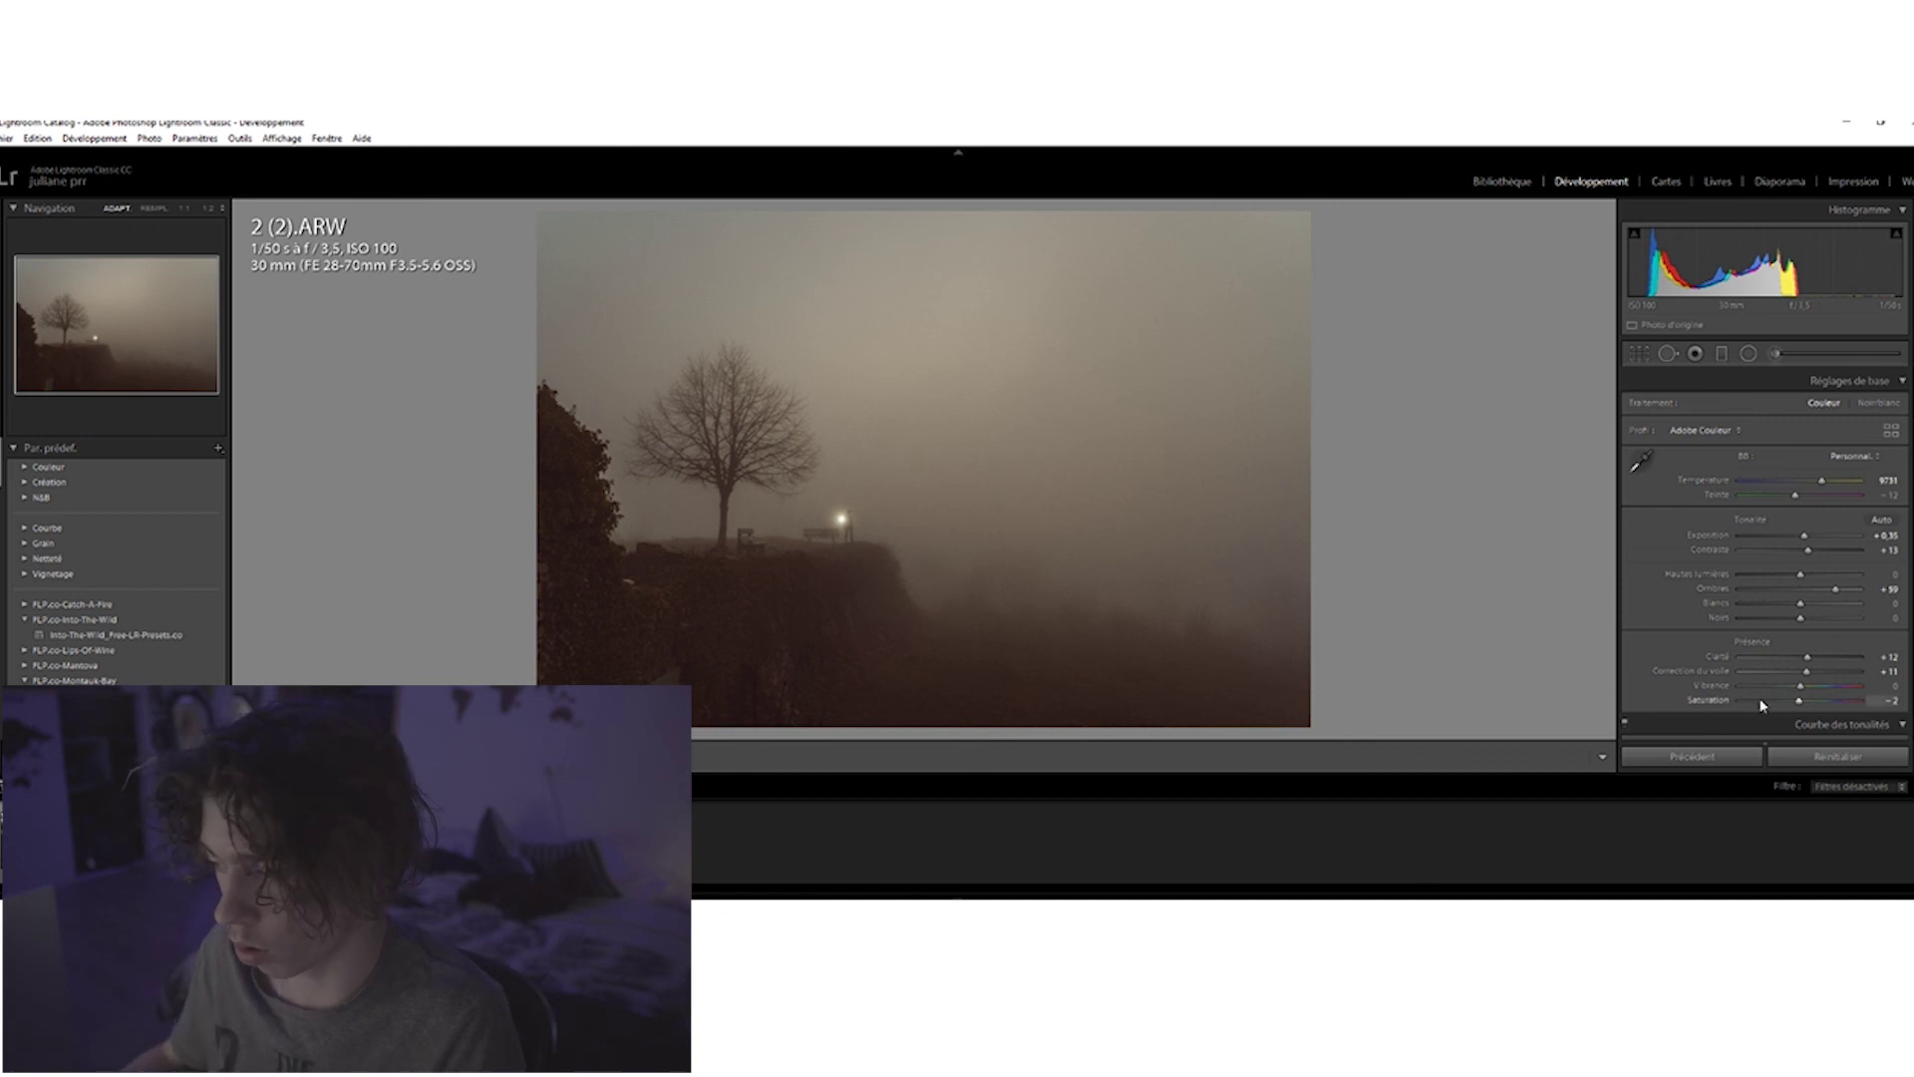
left_click_drag(1761, 705, 1699, 701)
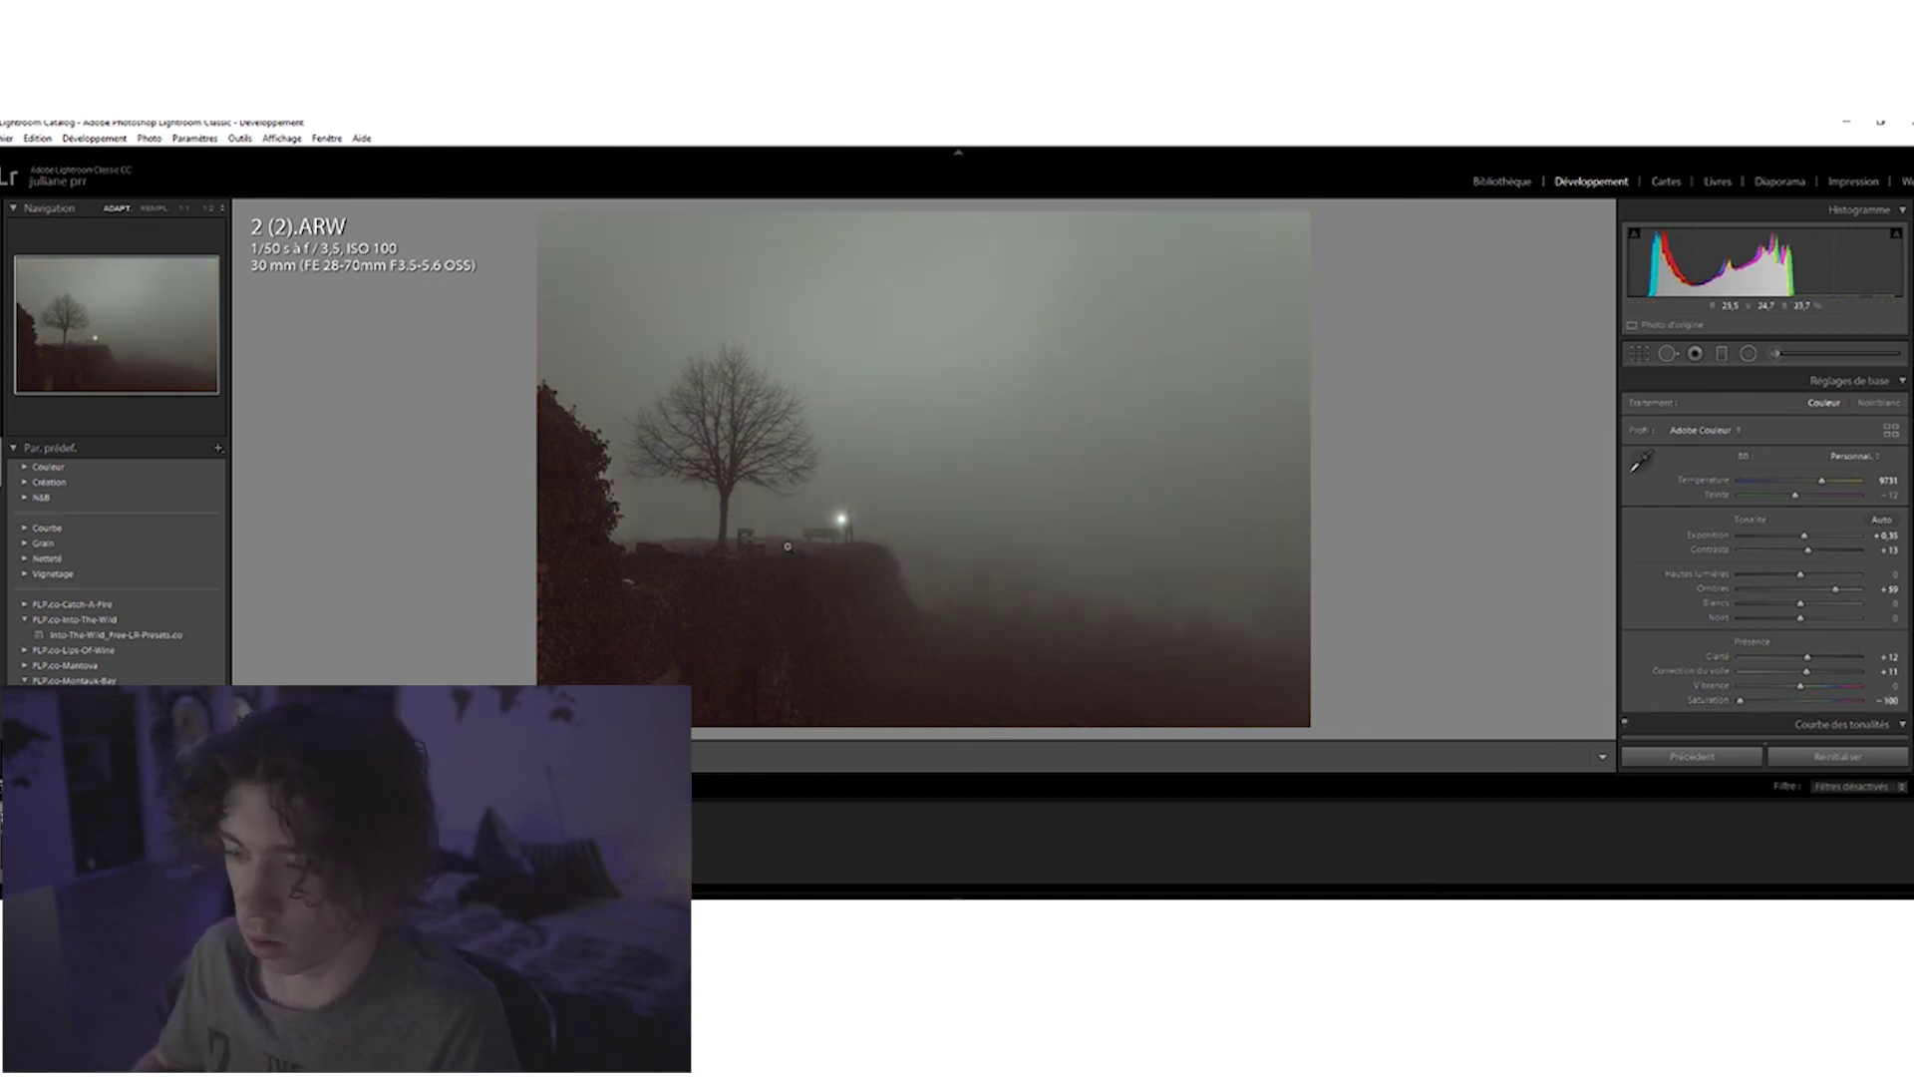
Crop the photo to the 4 x 5 / 8 x 10 ratio, placing the light on the first vertical third line.
left_click(1638, 354)
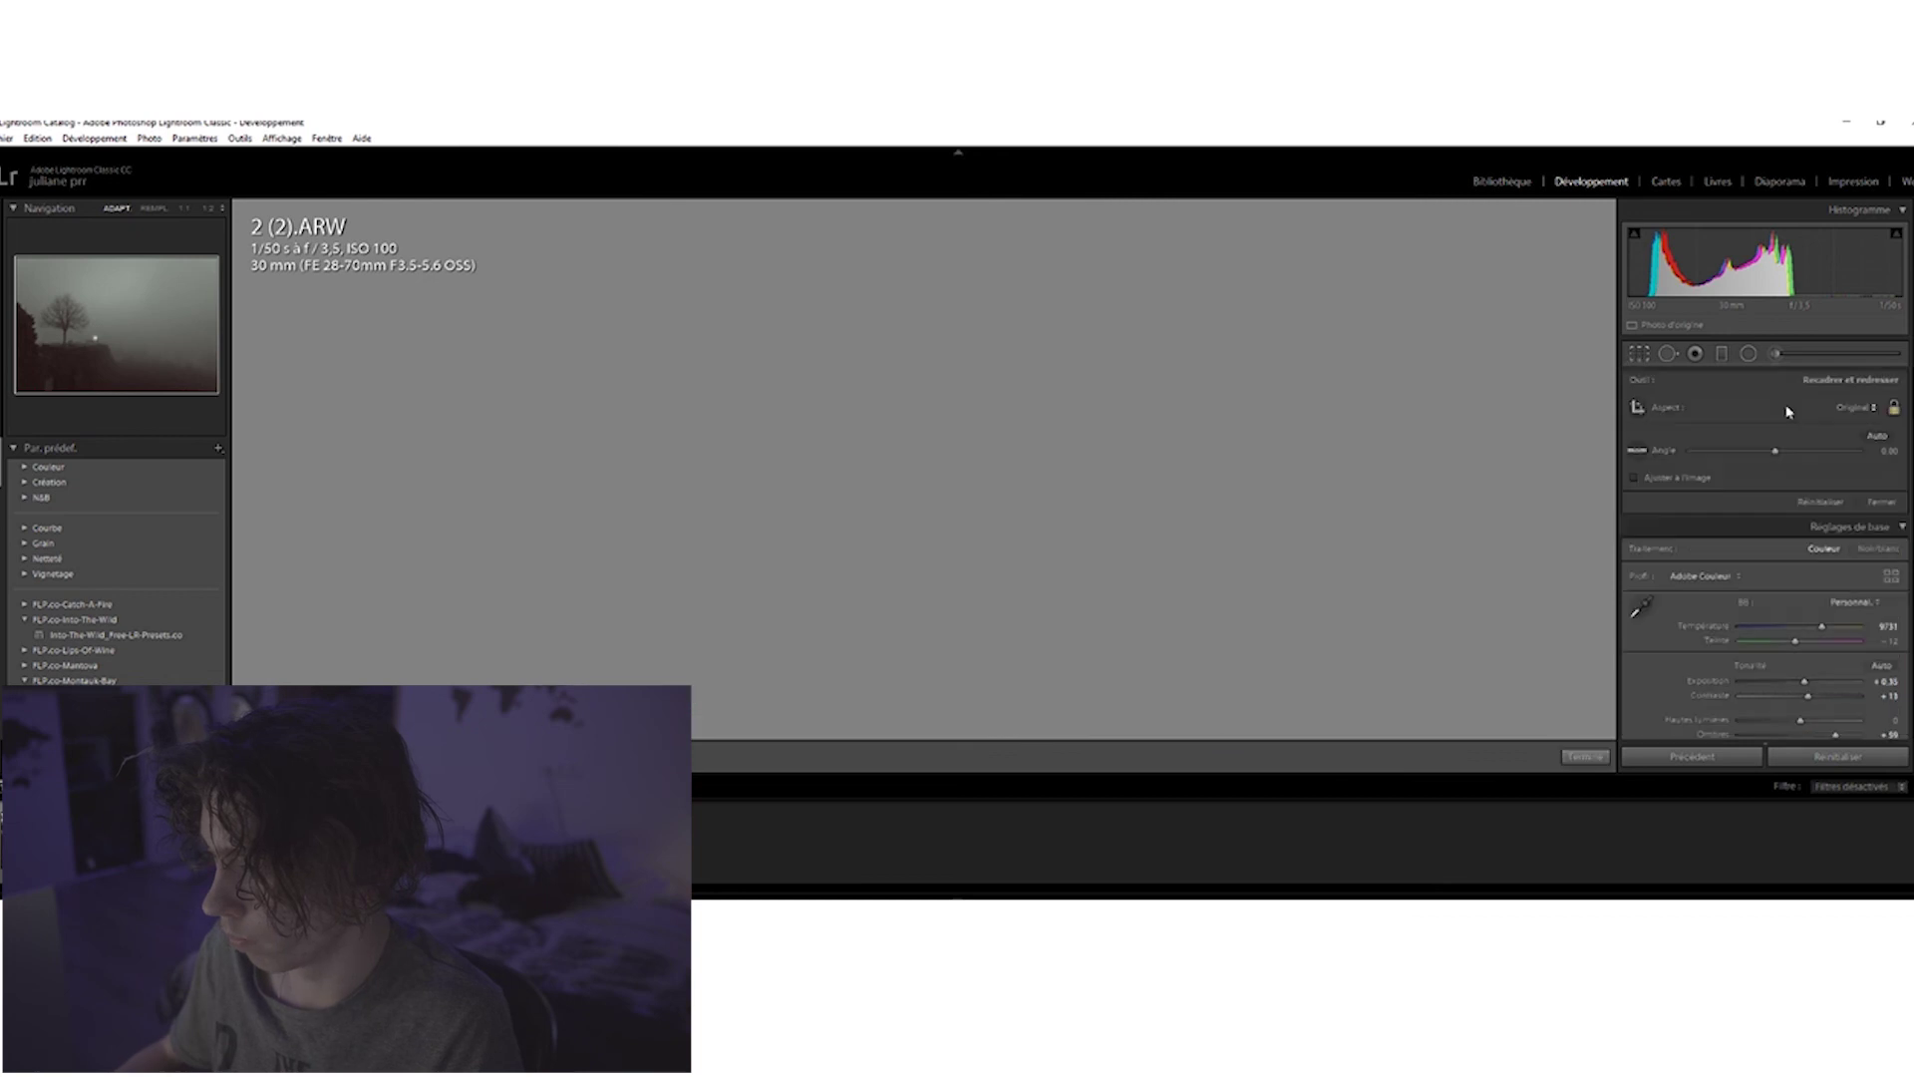
left_click(1850, 407)
left_click(1728, 510)
left_click_drag(865, 514, 842, 528)
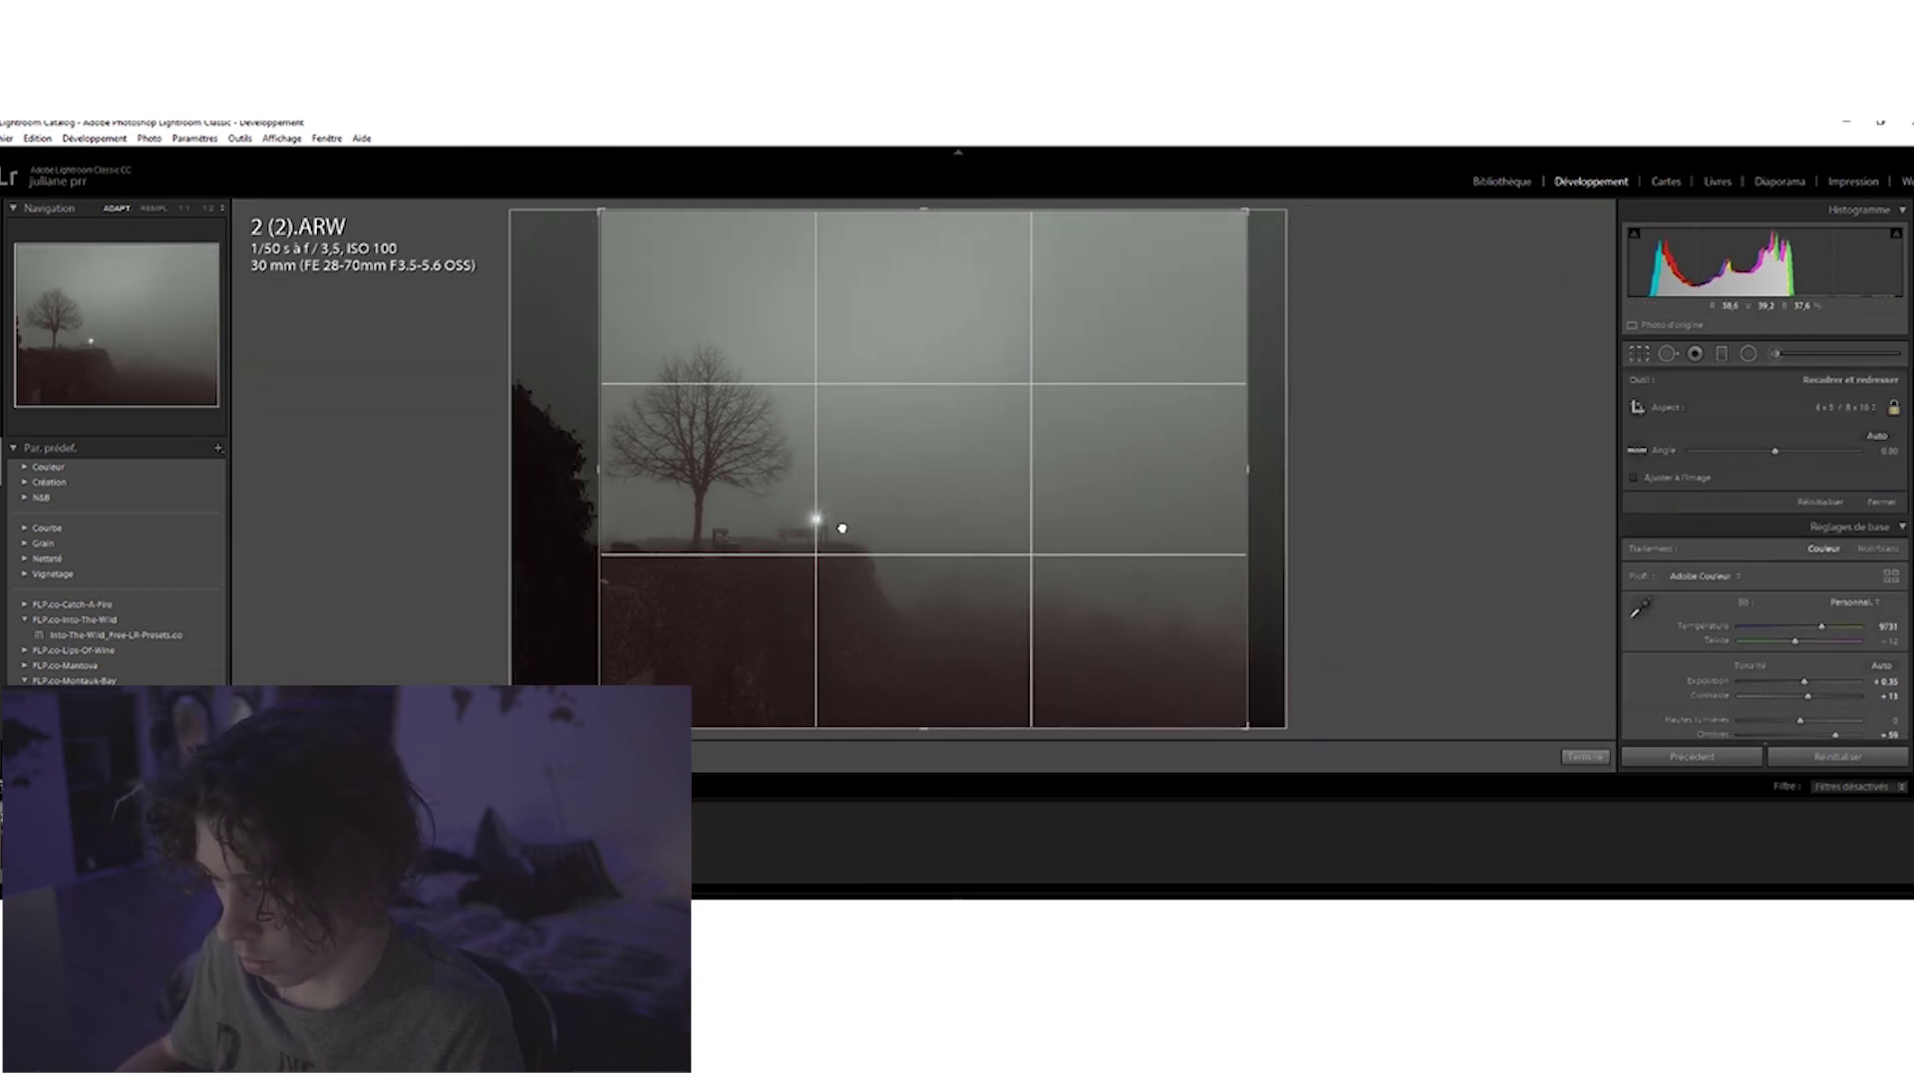
left_click(1585, 755)
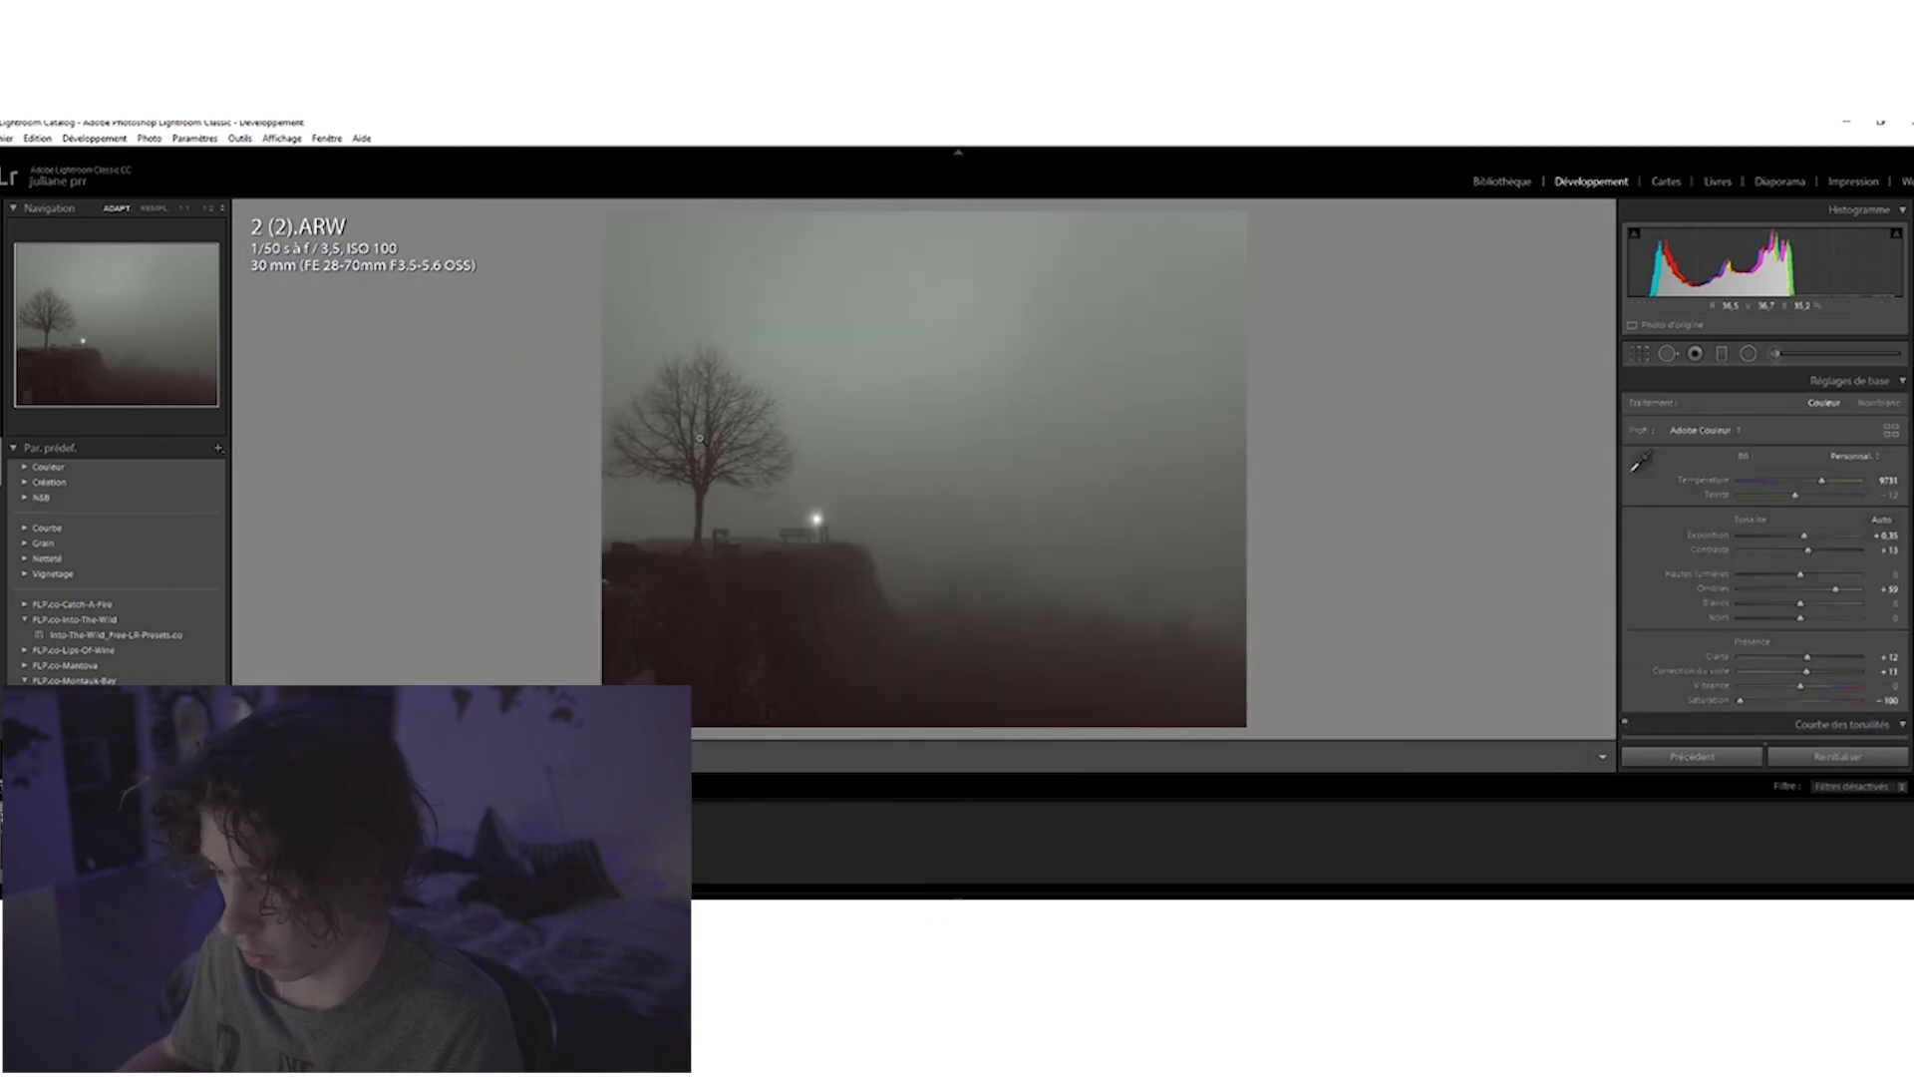